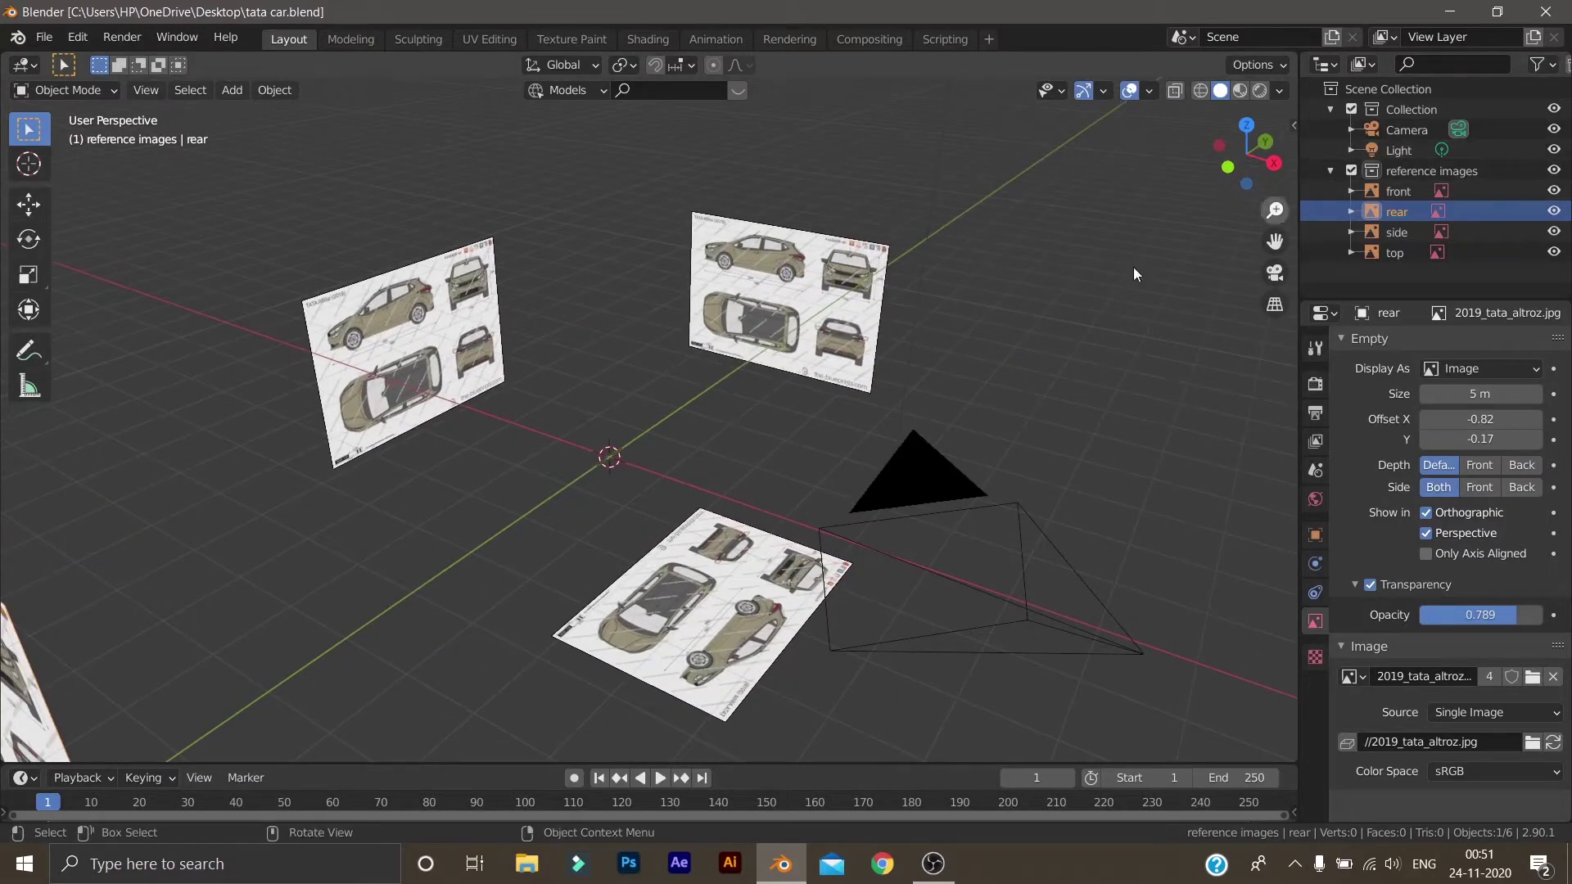
Select the side, front and rear reference images one after another in the 3D view
click(505, 338)
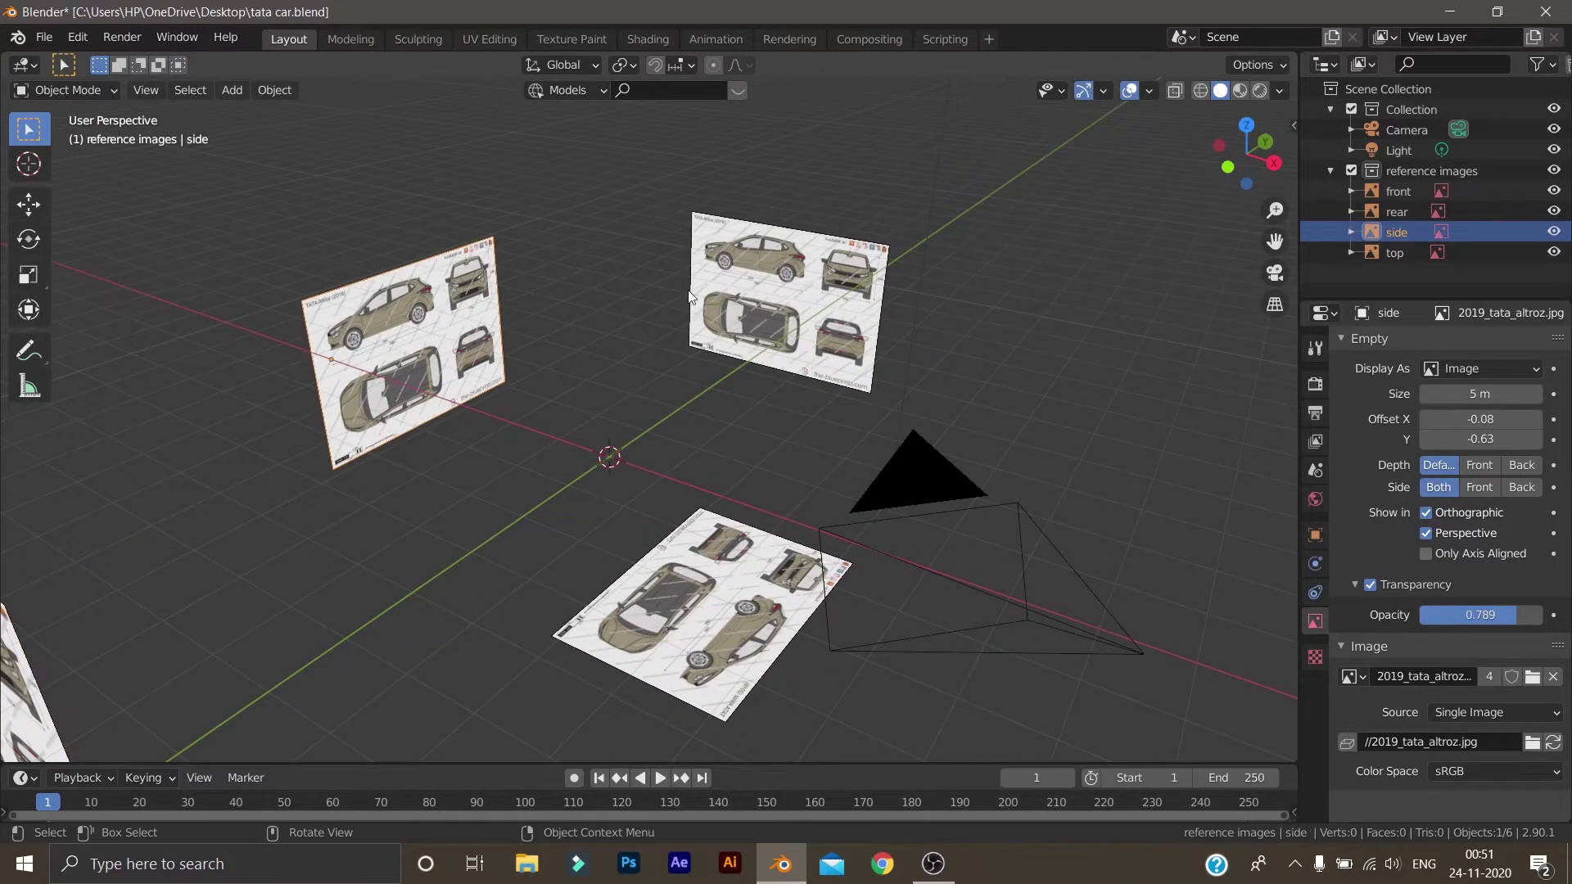
click(706, 372)
middle_drag(706, 372, 597, 527)
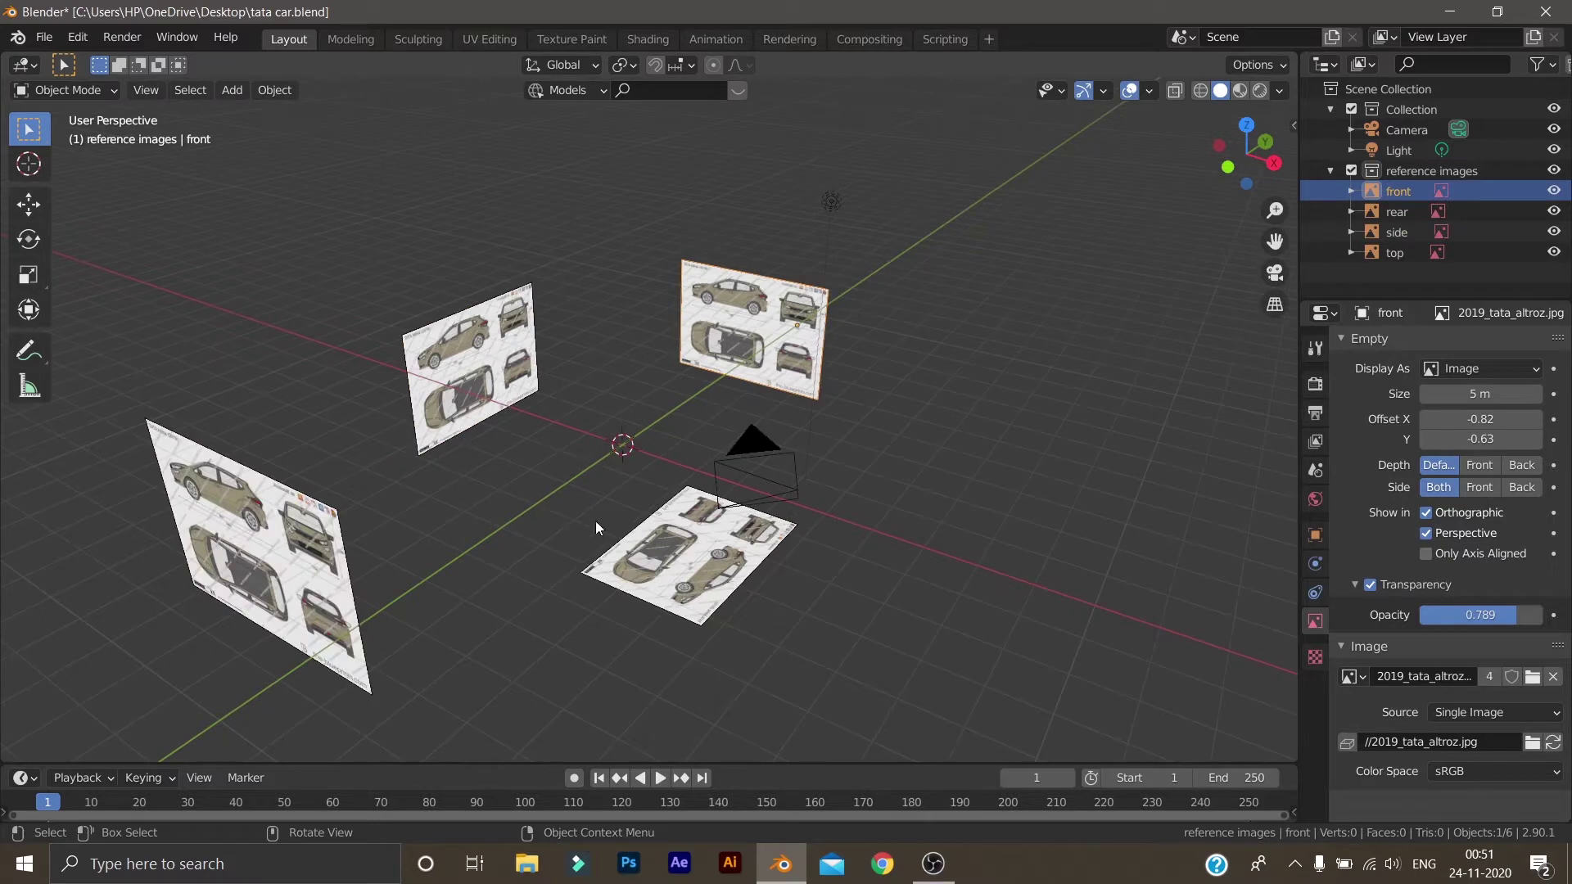
click(285, 551)
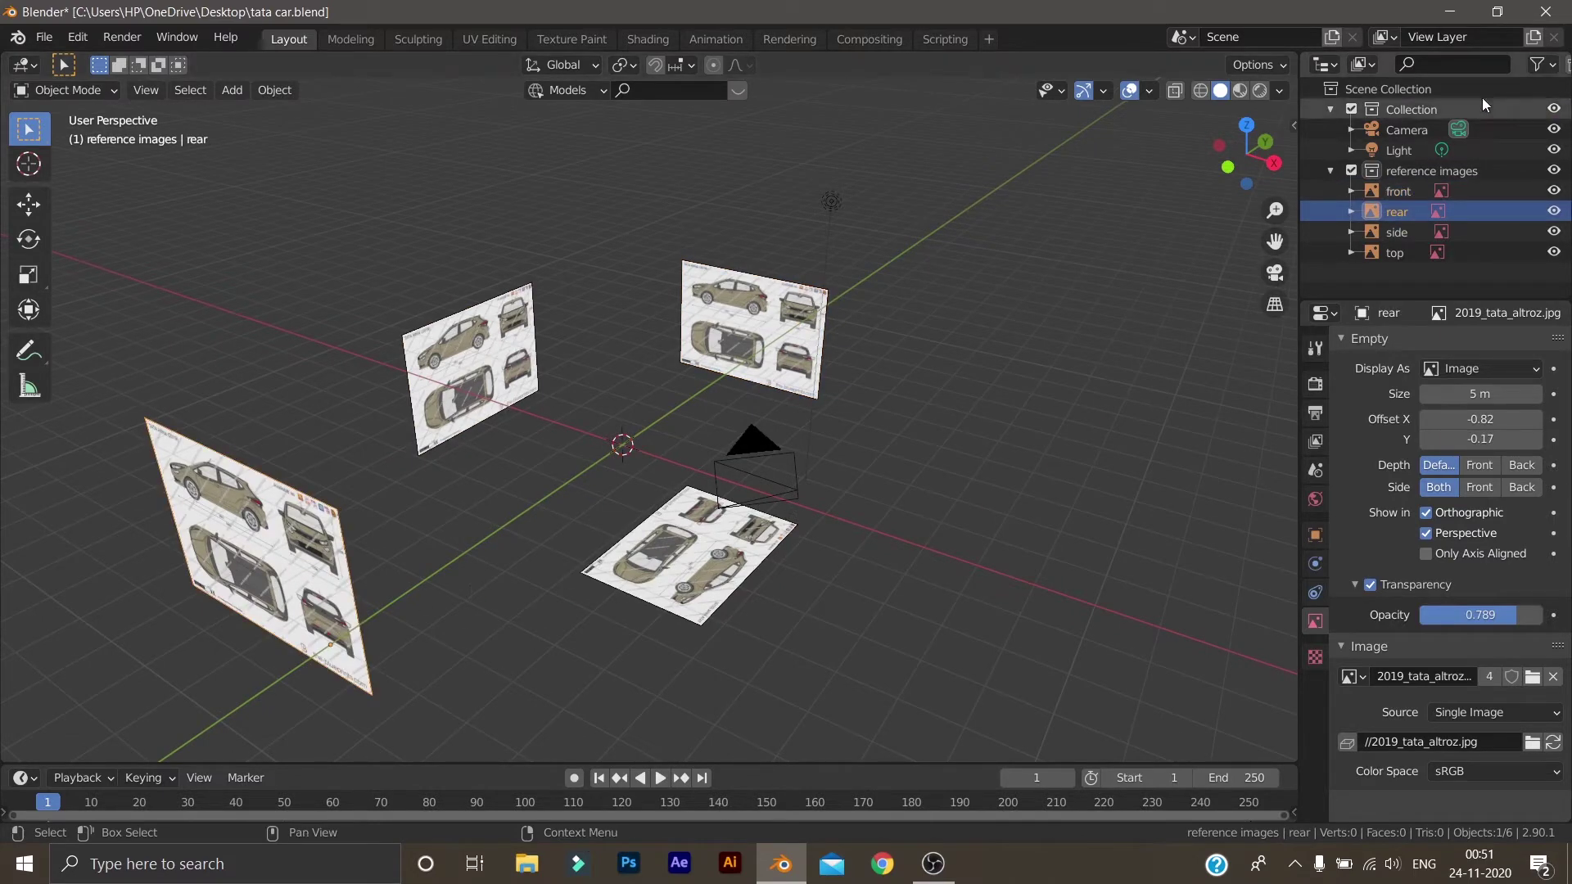
Show the selectability toggles in the outliner and make the reference images collection unselectable
click(1543, 64)
click(1374, 133)
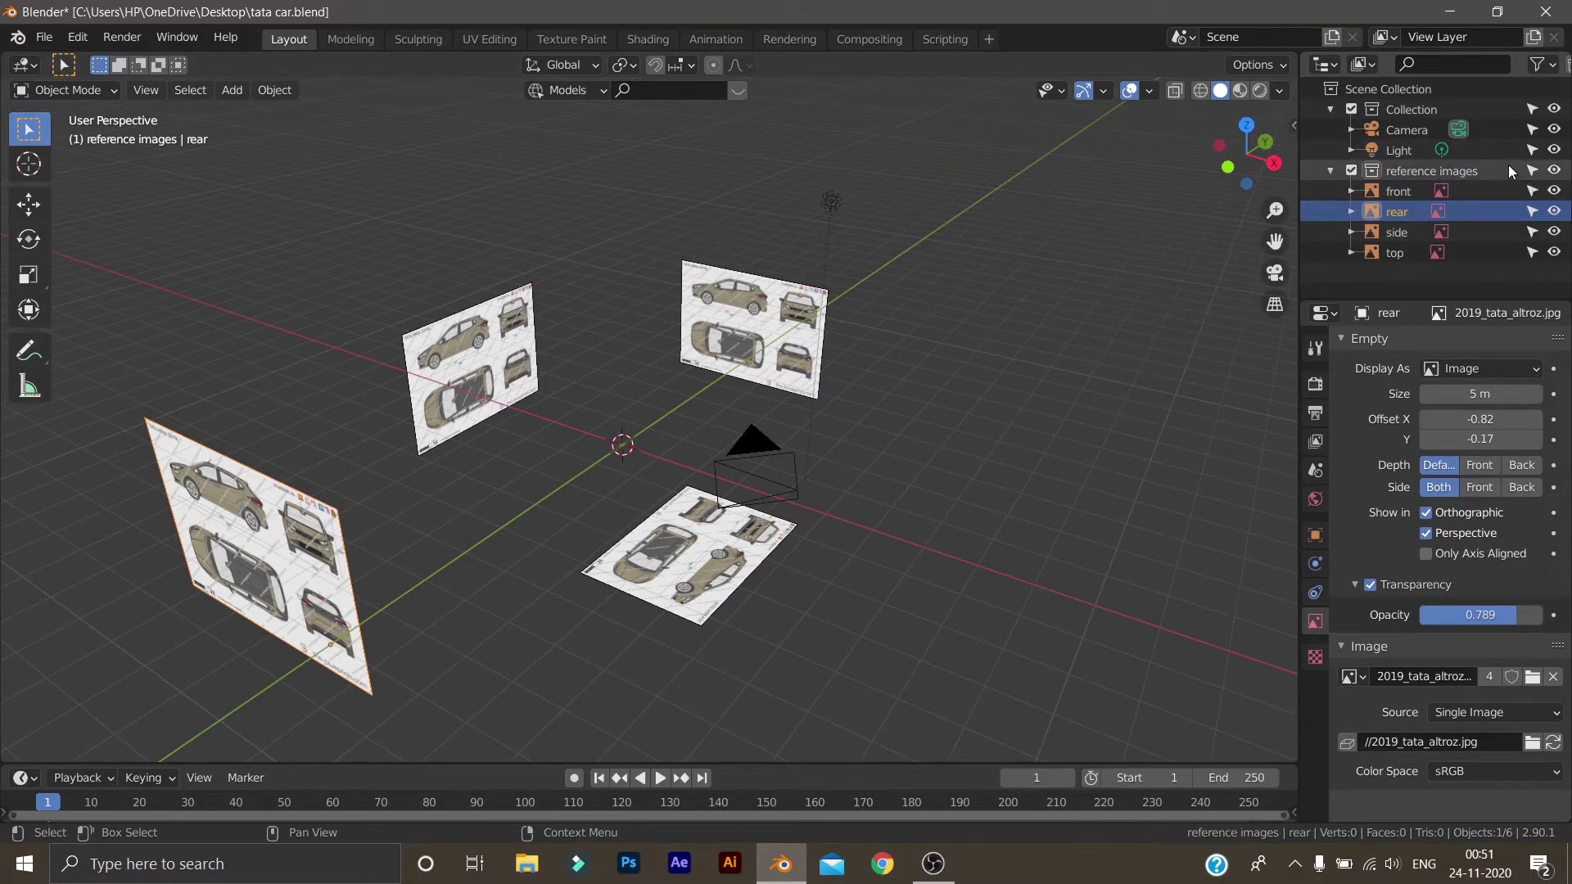
click(1532, 171)
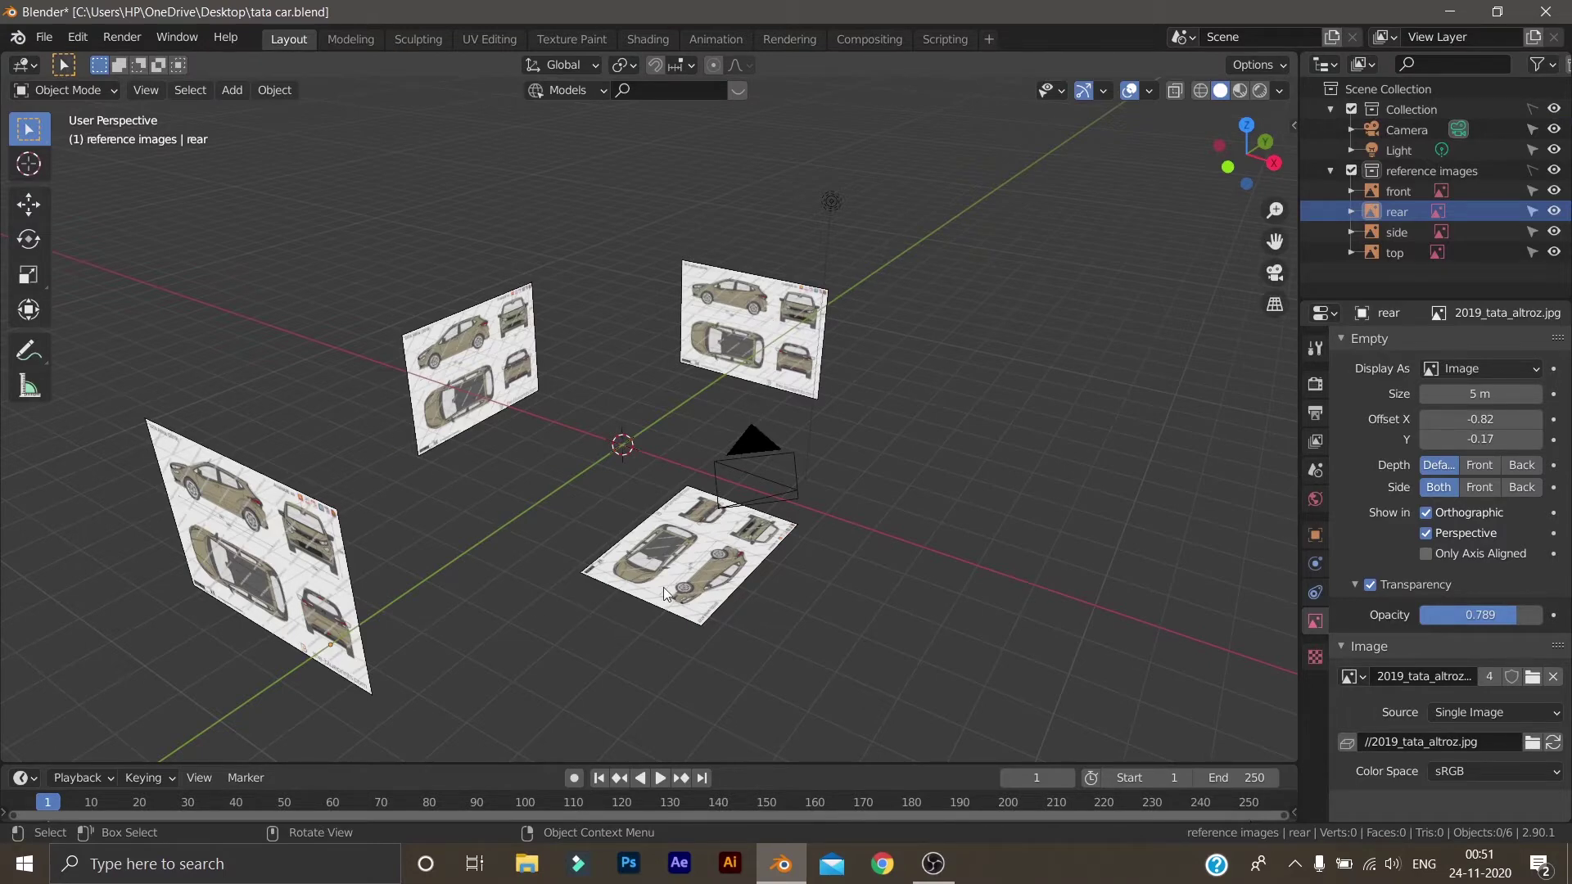
middle_drag(624, 591, 705, 596)
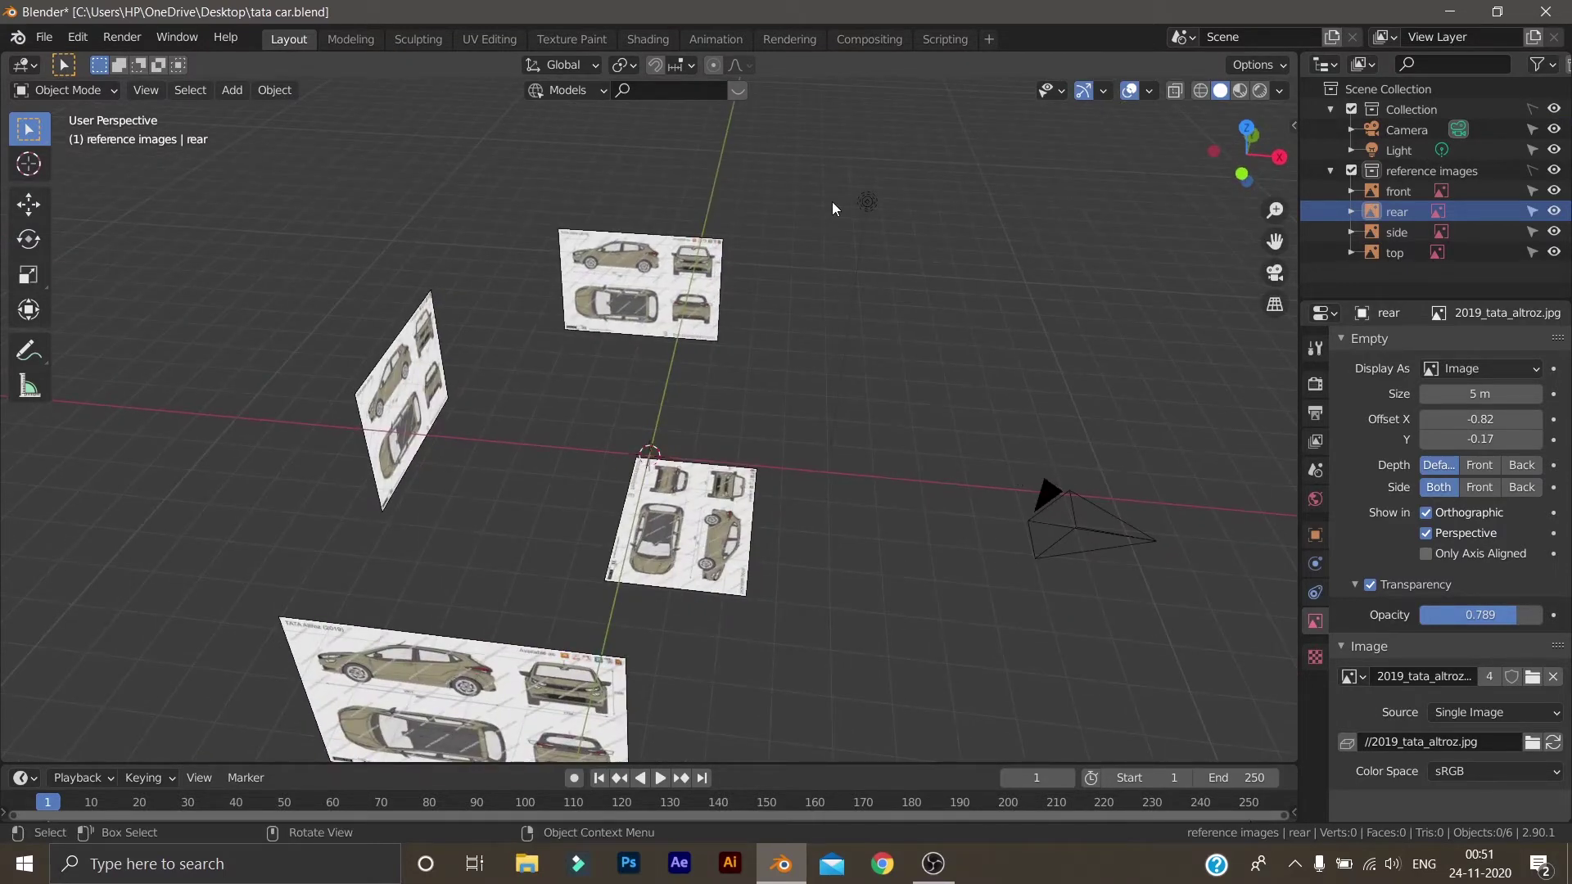
Hide the collection holding the camera and light from the viewport
click(1554, 108)
middle_drag(902, 475, 721, 439)
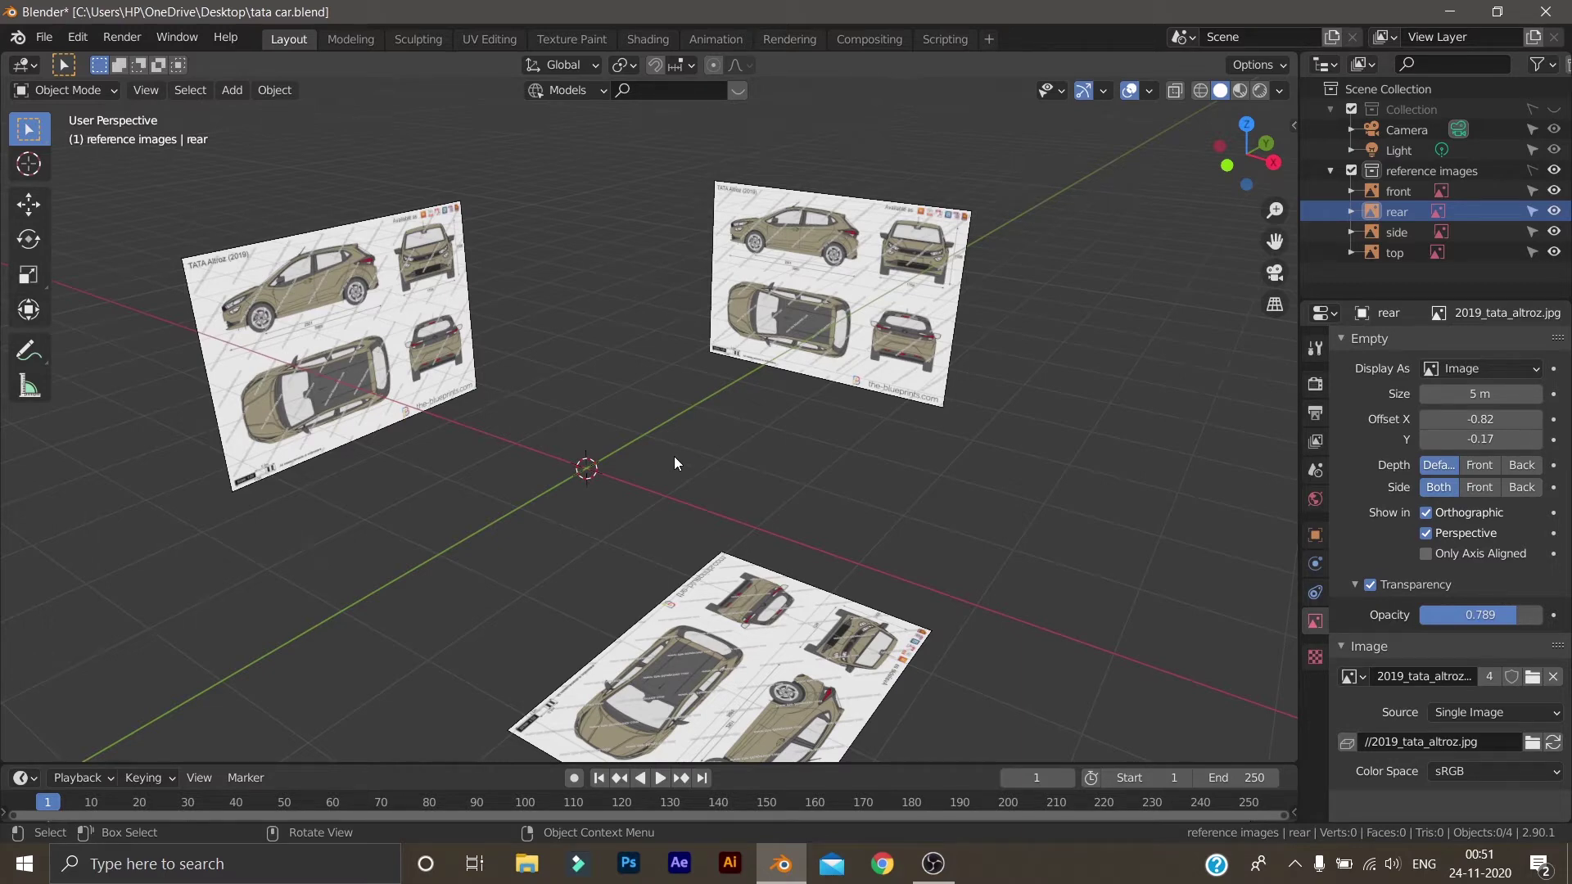
scroll(703, 501, down, 3)
middle_drag(658, 402, 699, 504)
scroll(564, 465, up, 3)
scroll(925, 553, up, 4)
scroll(811, 557, down, 3)
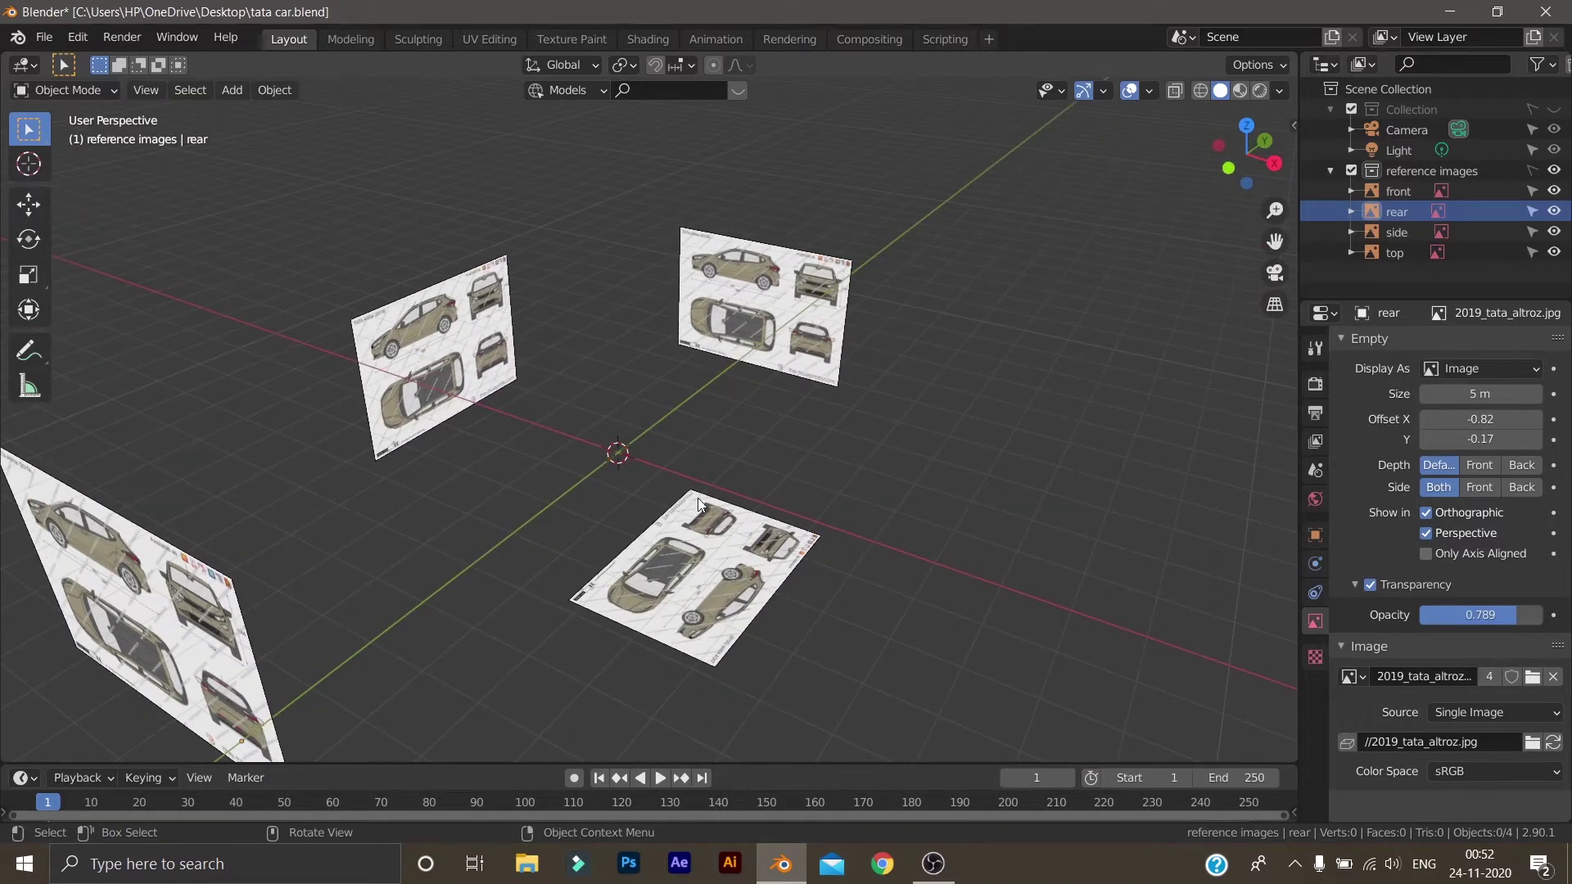
Switch to the front view and hide the rear reference image
key(KP_1)
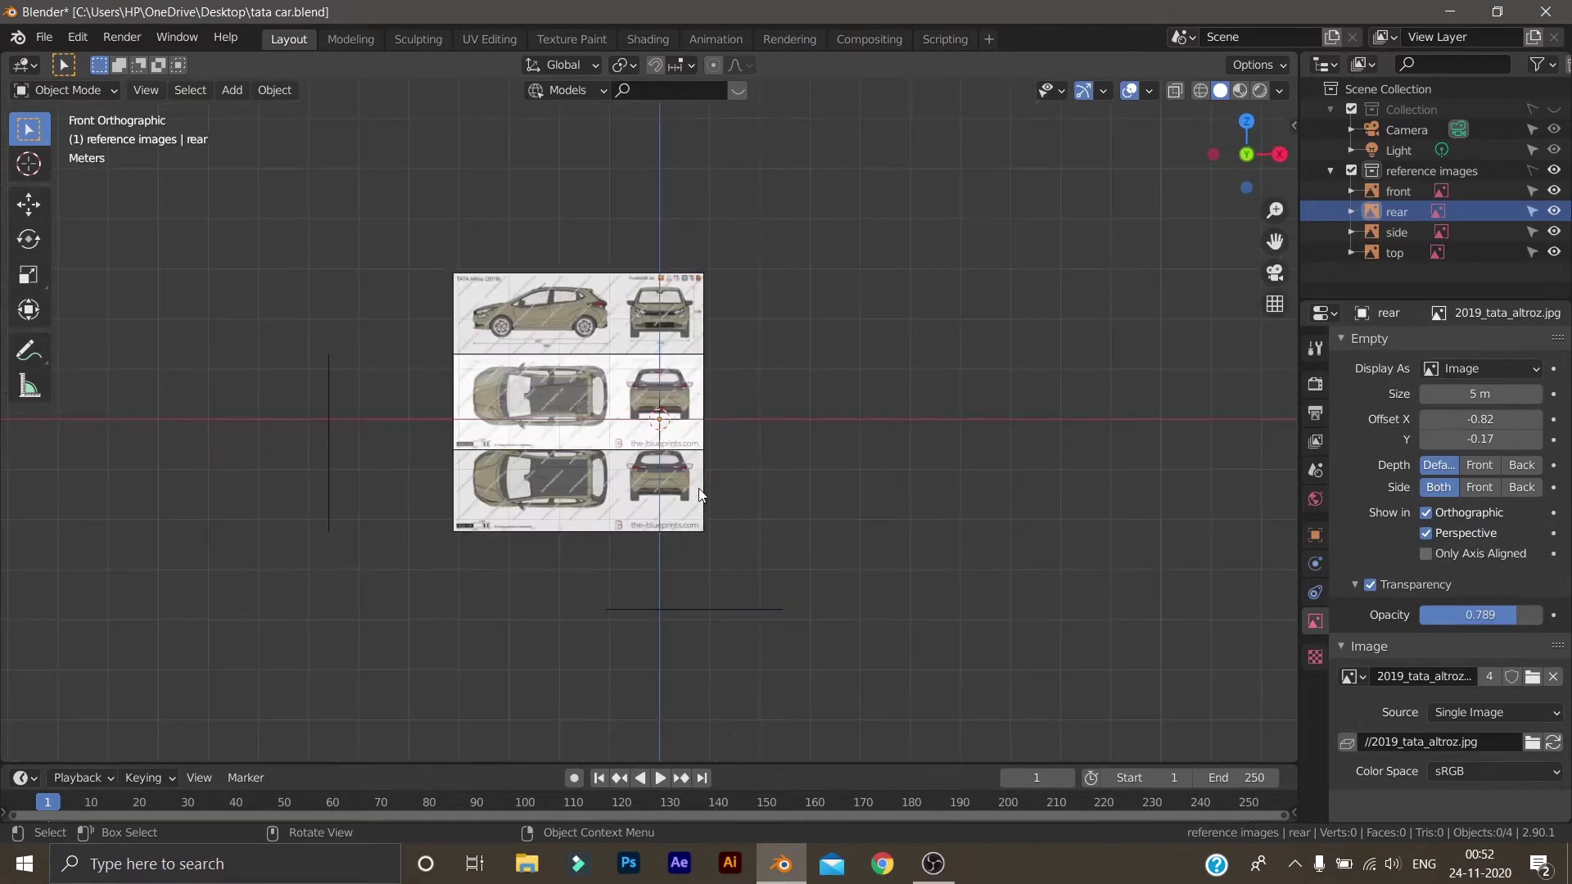
scroll(702, 491, up, 3)
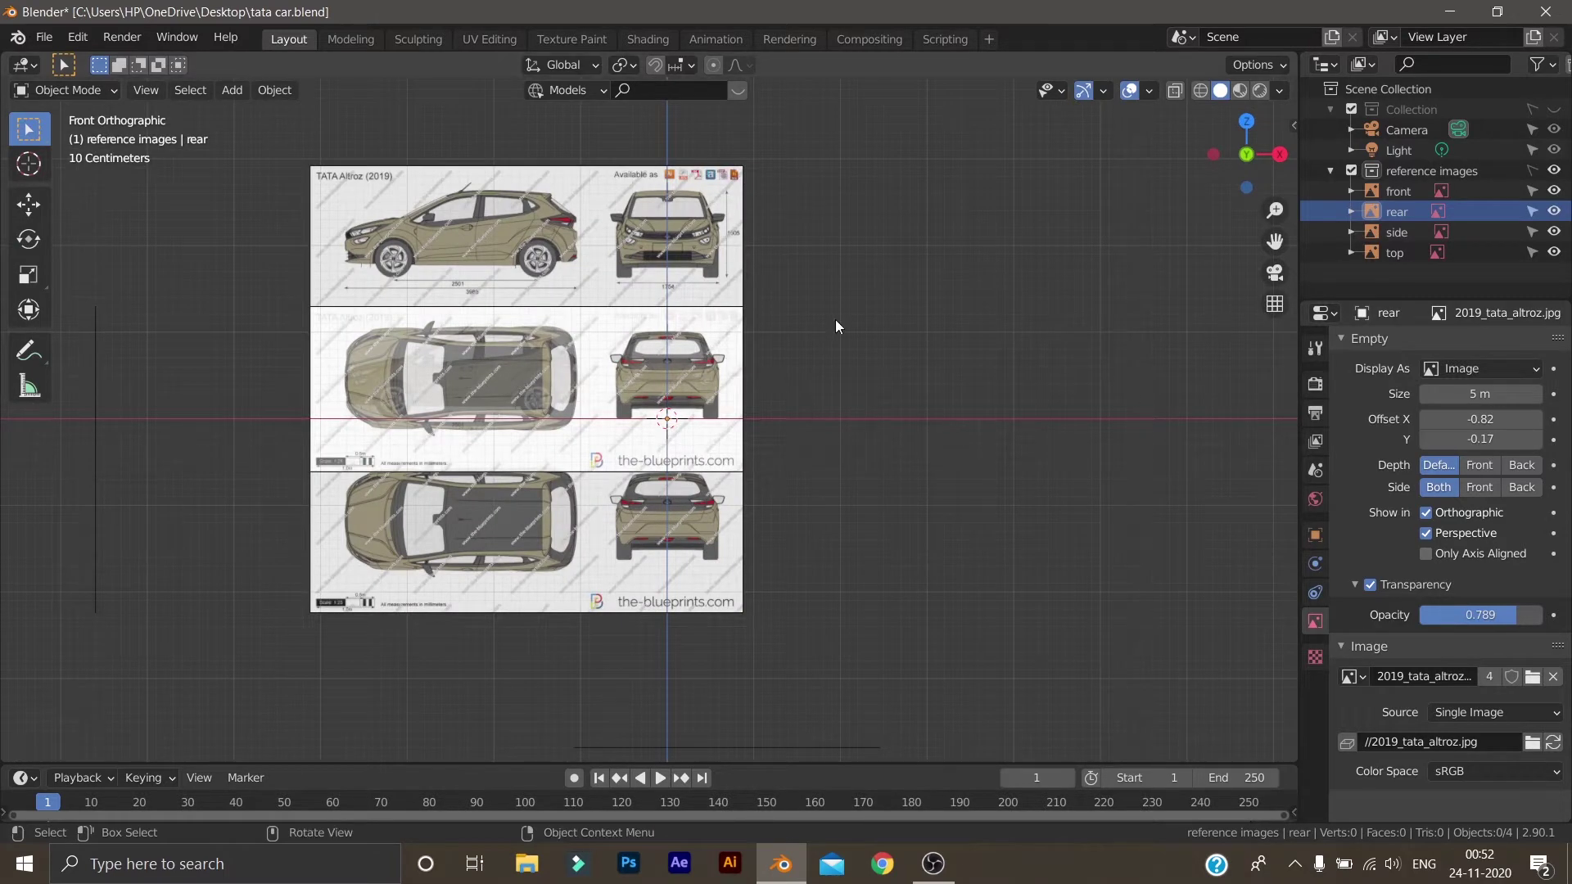
click(1554, 211)
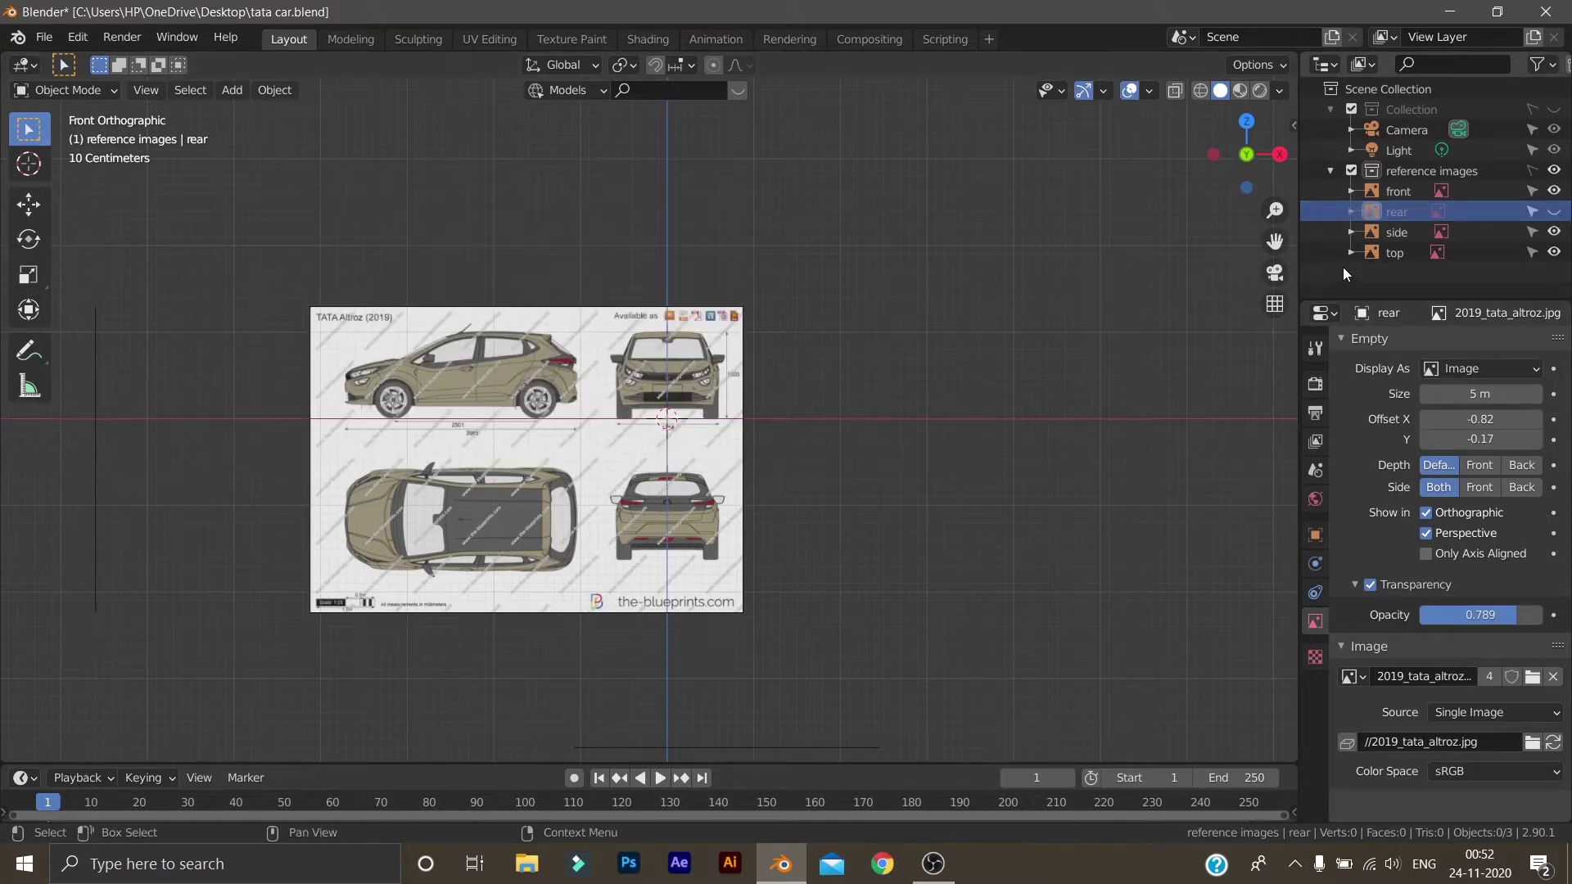
Create a new collection in the scene and name it modelling
key(c)
double_click(1413, 271)
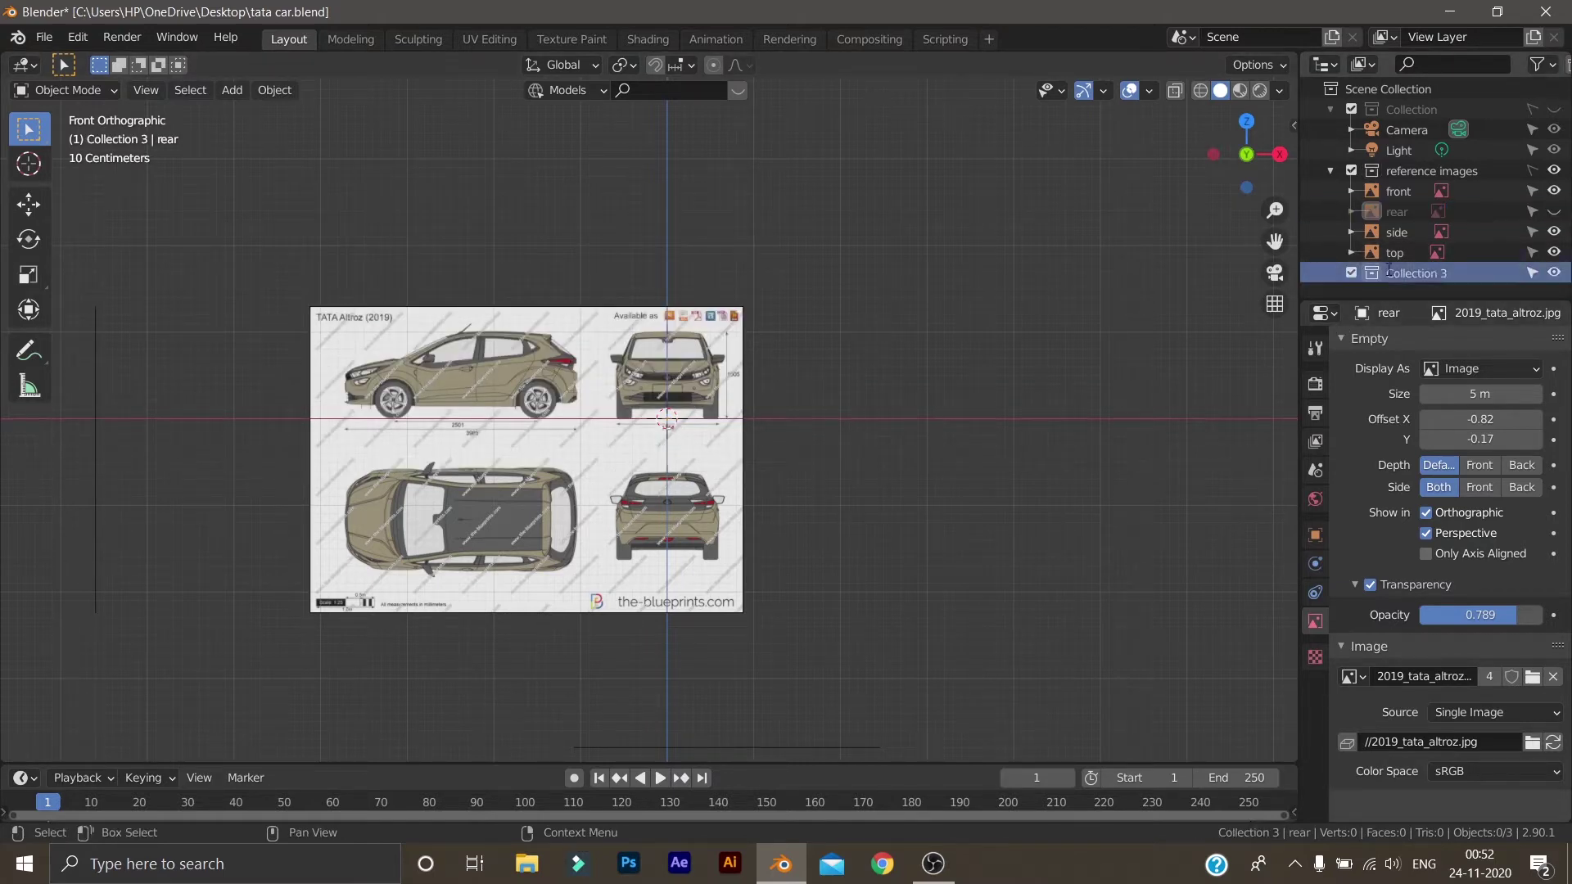
text(mo)
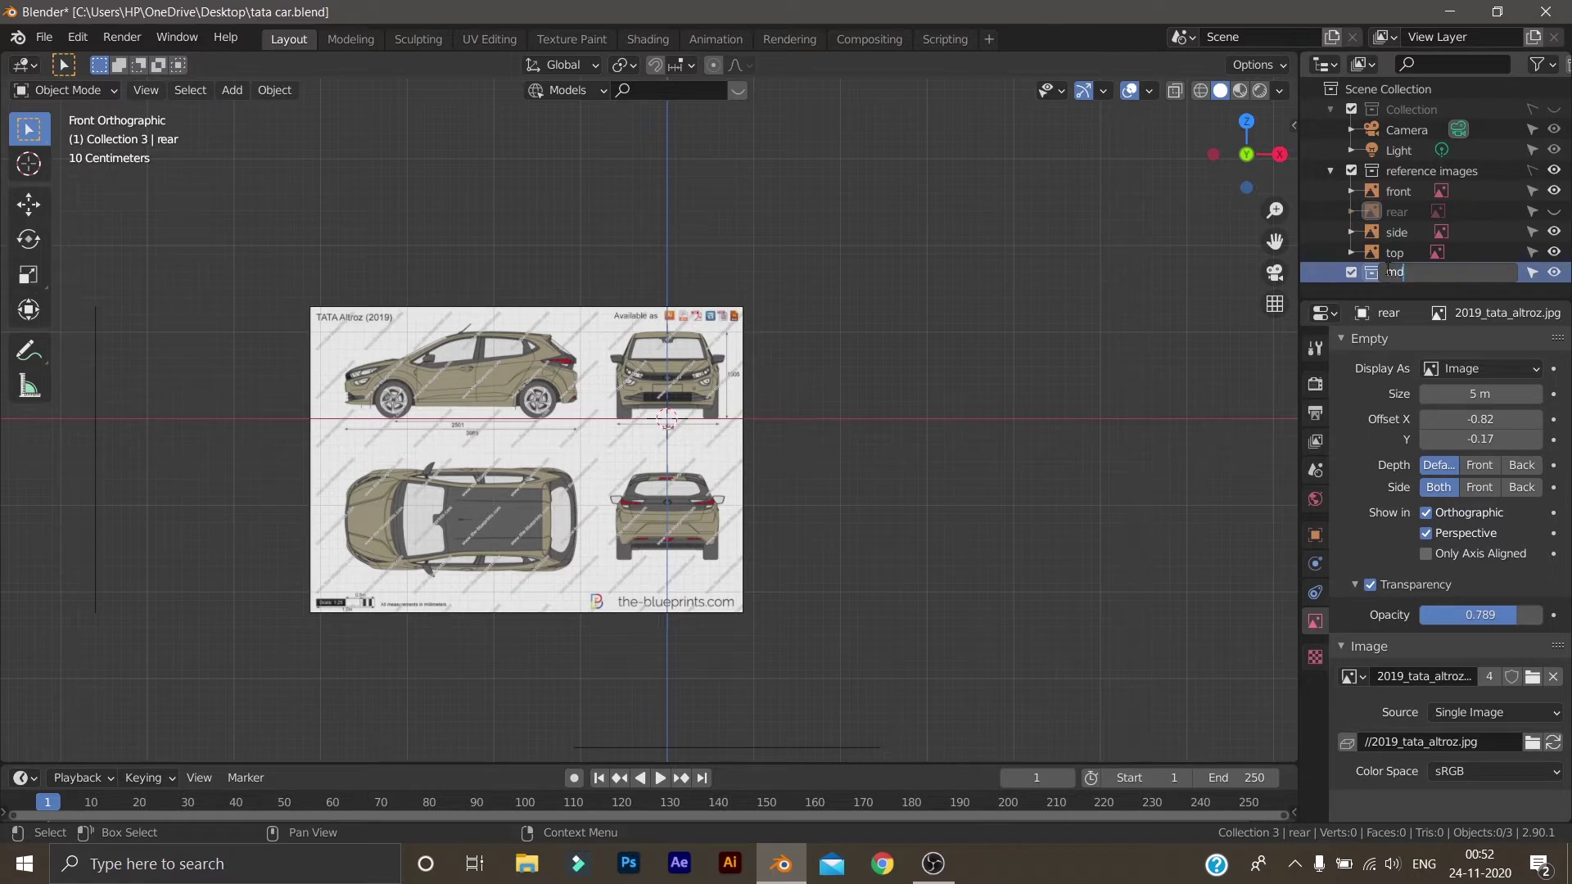
text(delling)
key(Return)
Switch to the top view and add a mesh plane to the modelling collection
middle_drag(790, 377, 719, 524)
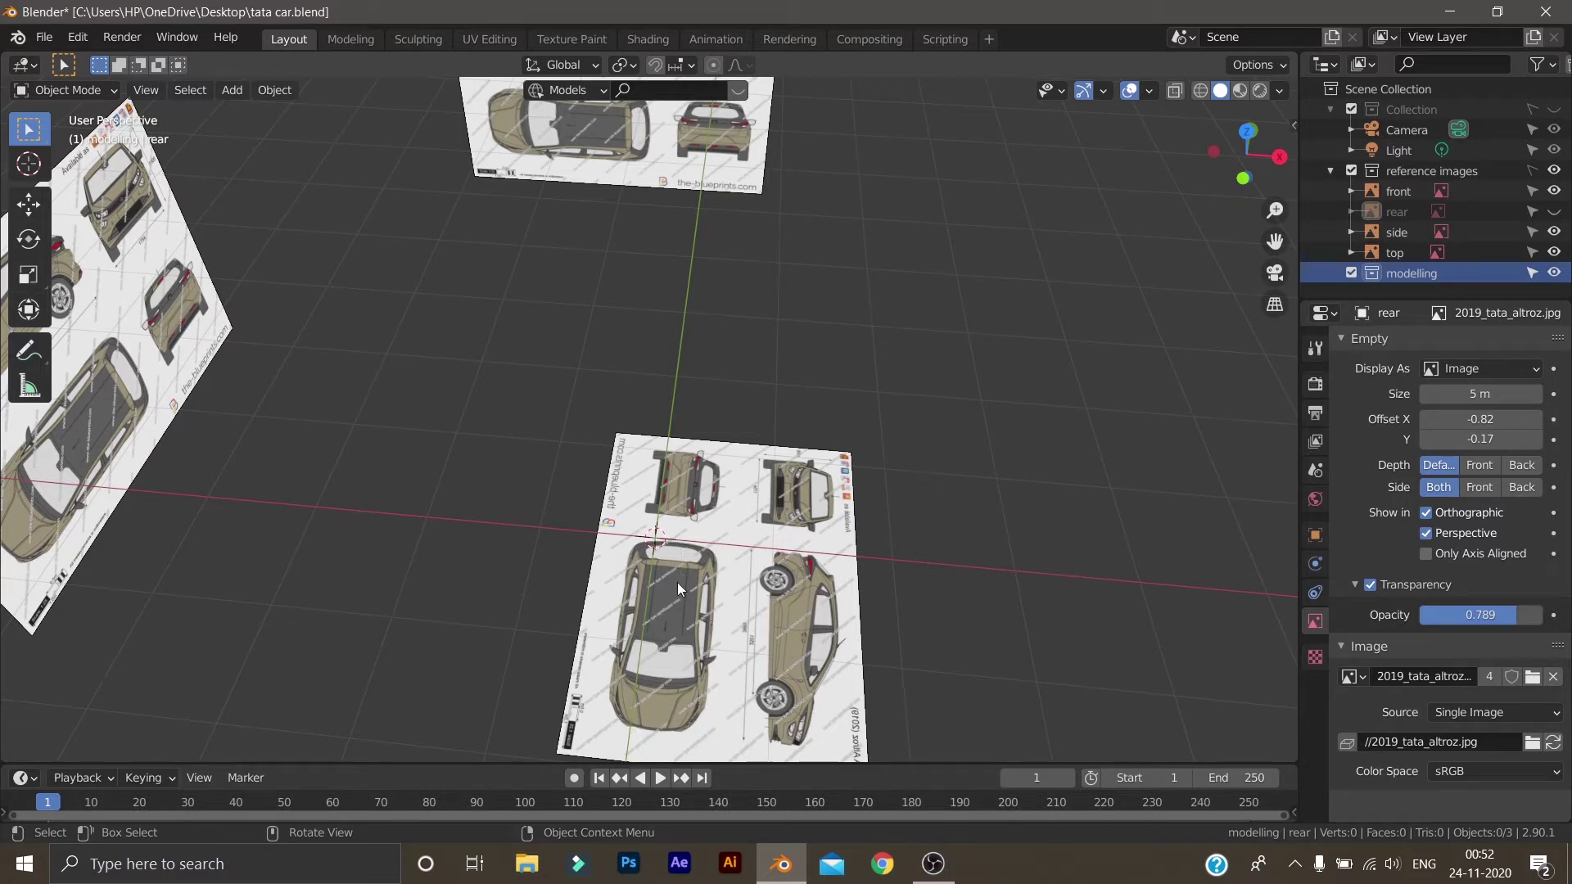
middle_drag(808, 591, 588, 399)
middle_drag(859, 503, 933, 592)
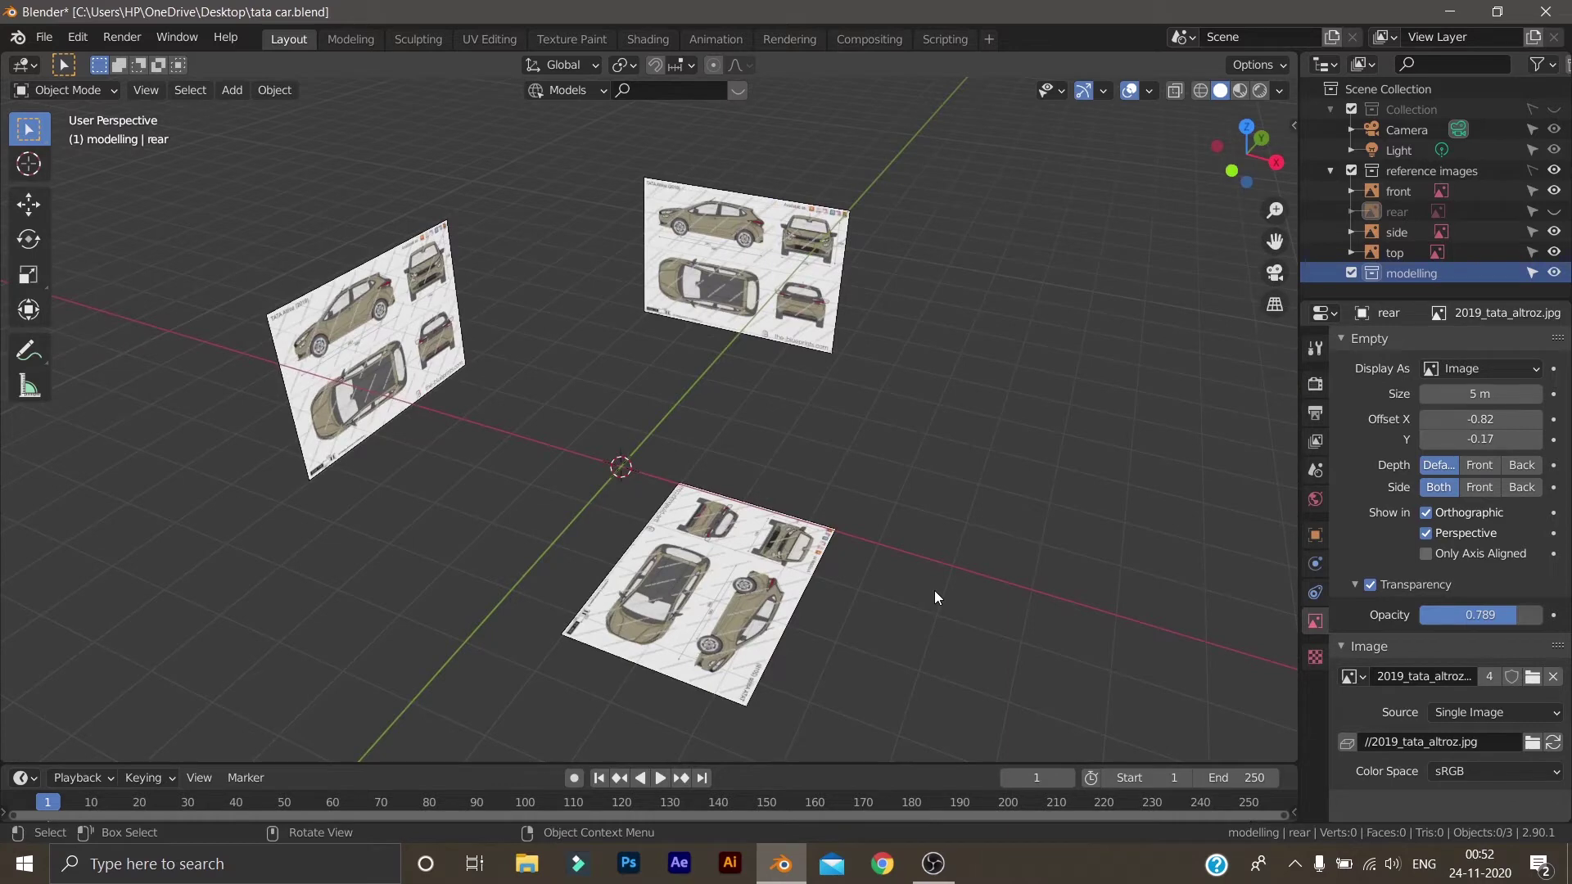
key(KP_7)
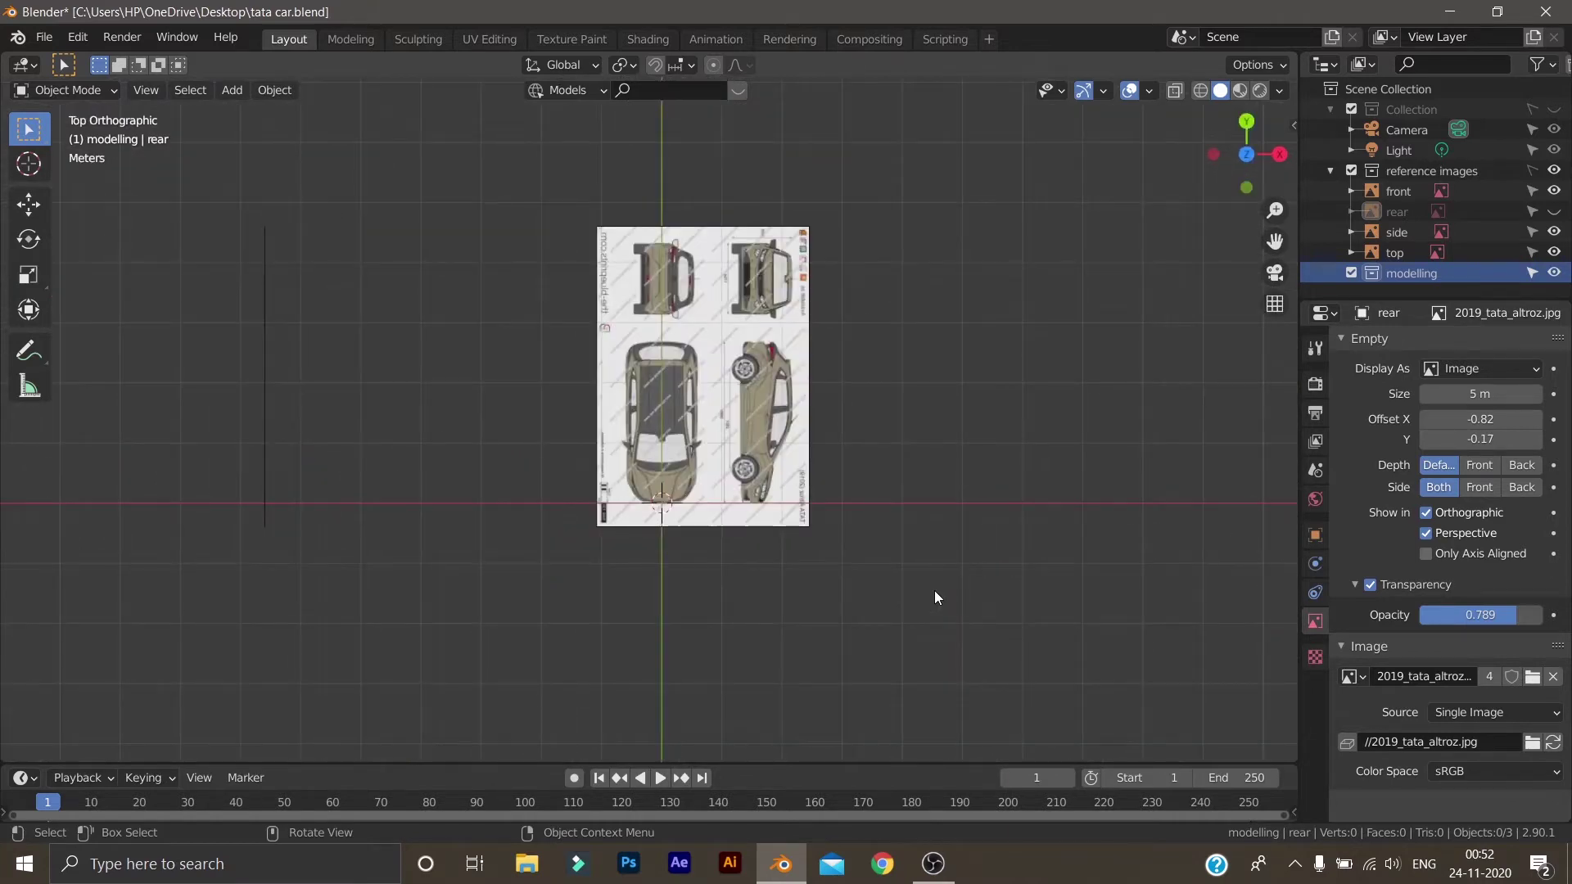
scroll(917, 580, up, 7)
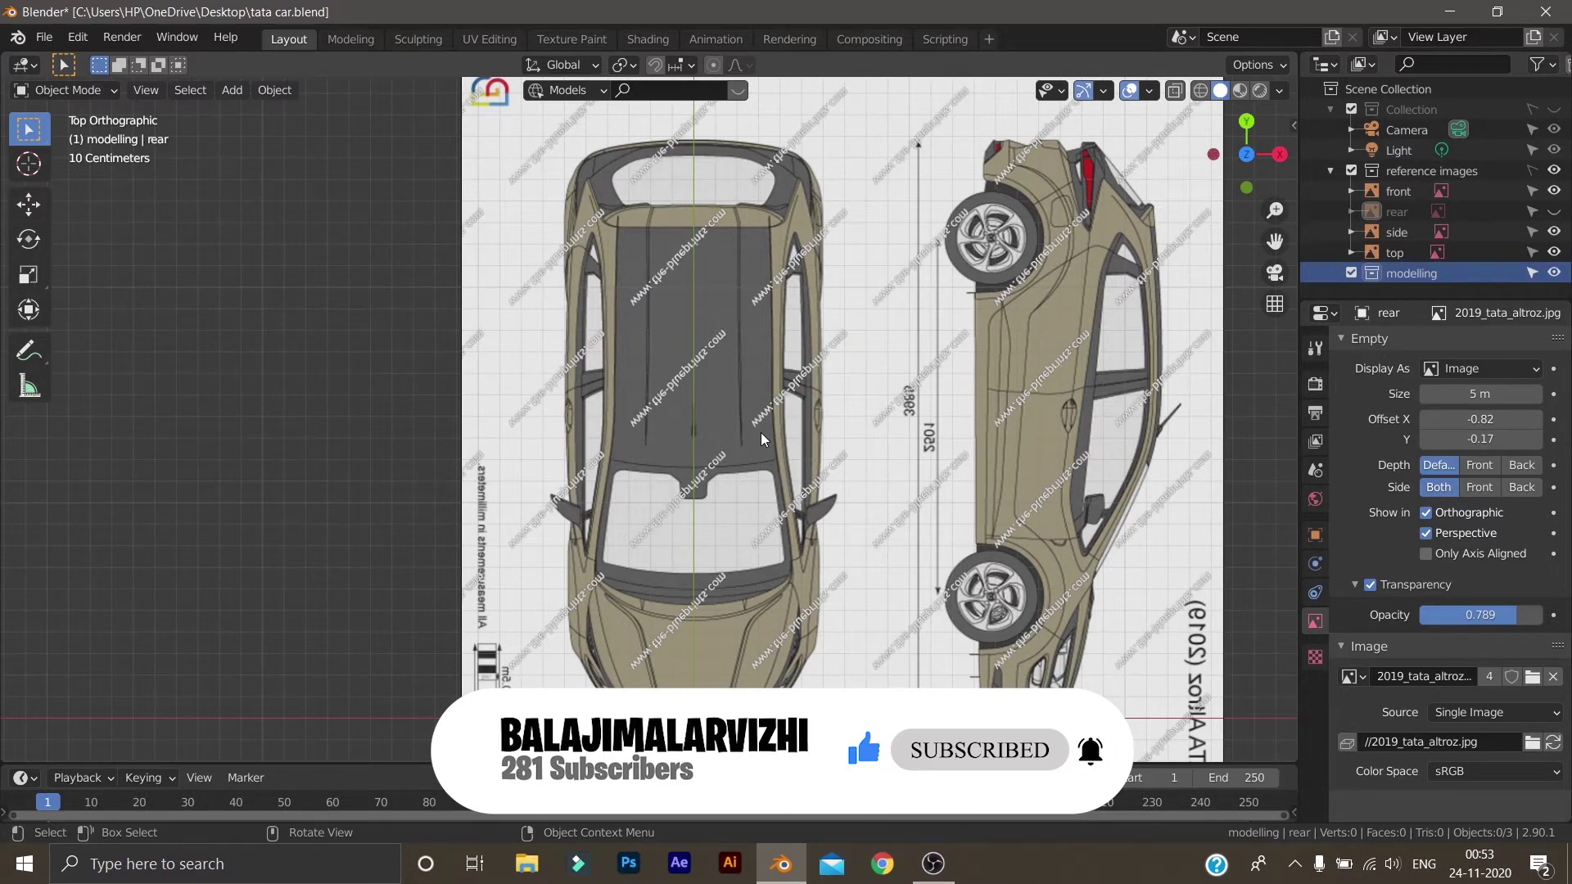
key(shift+a)
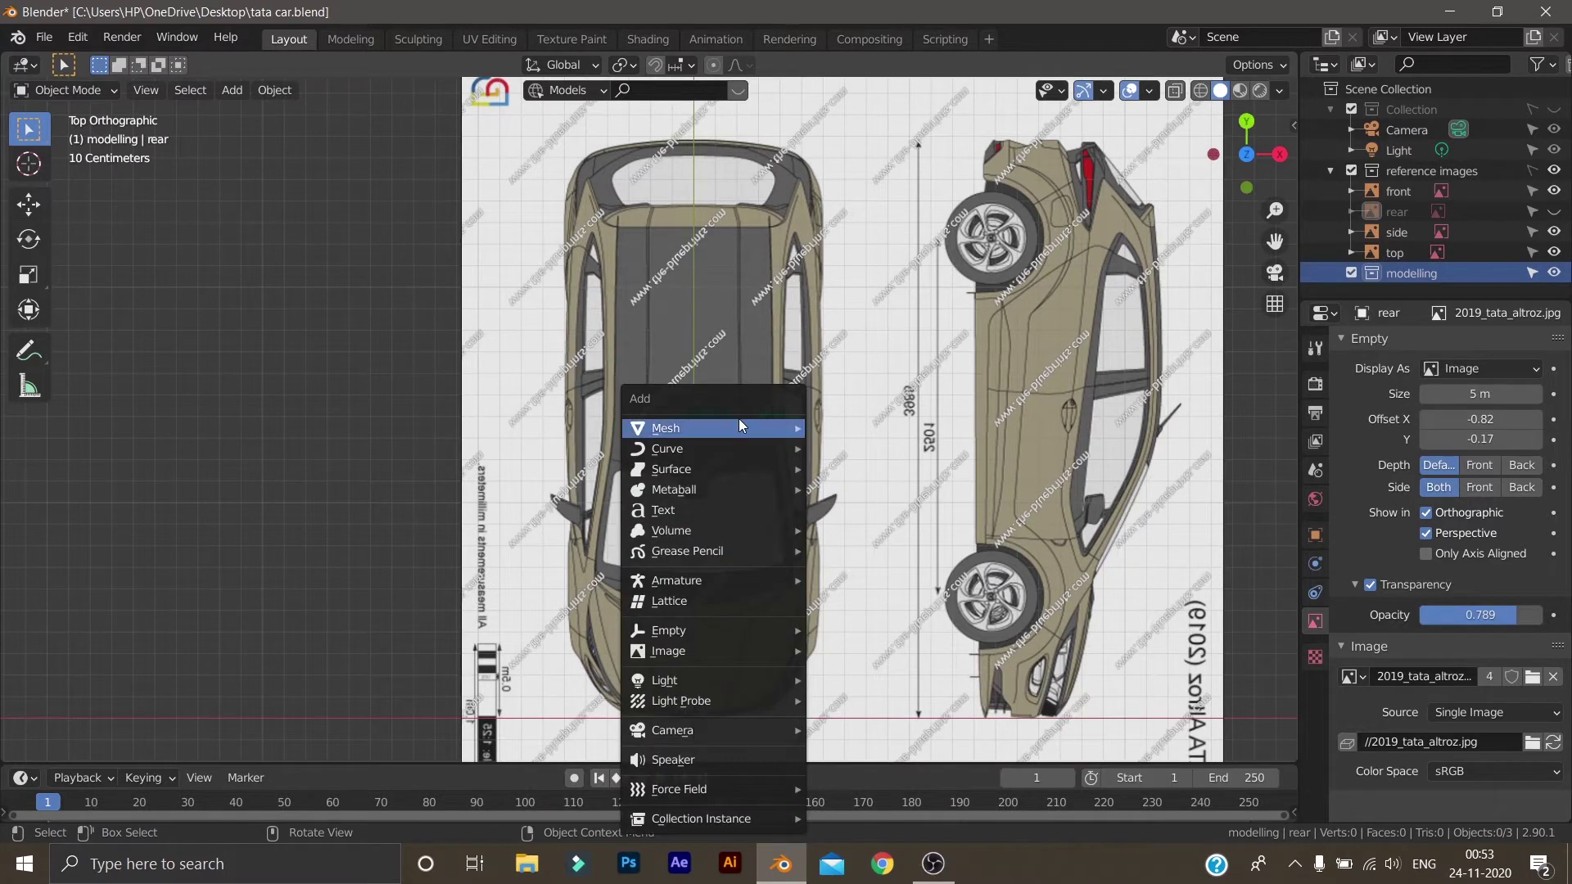
mouse_move(737, 421)
click(848, 428)
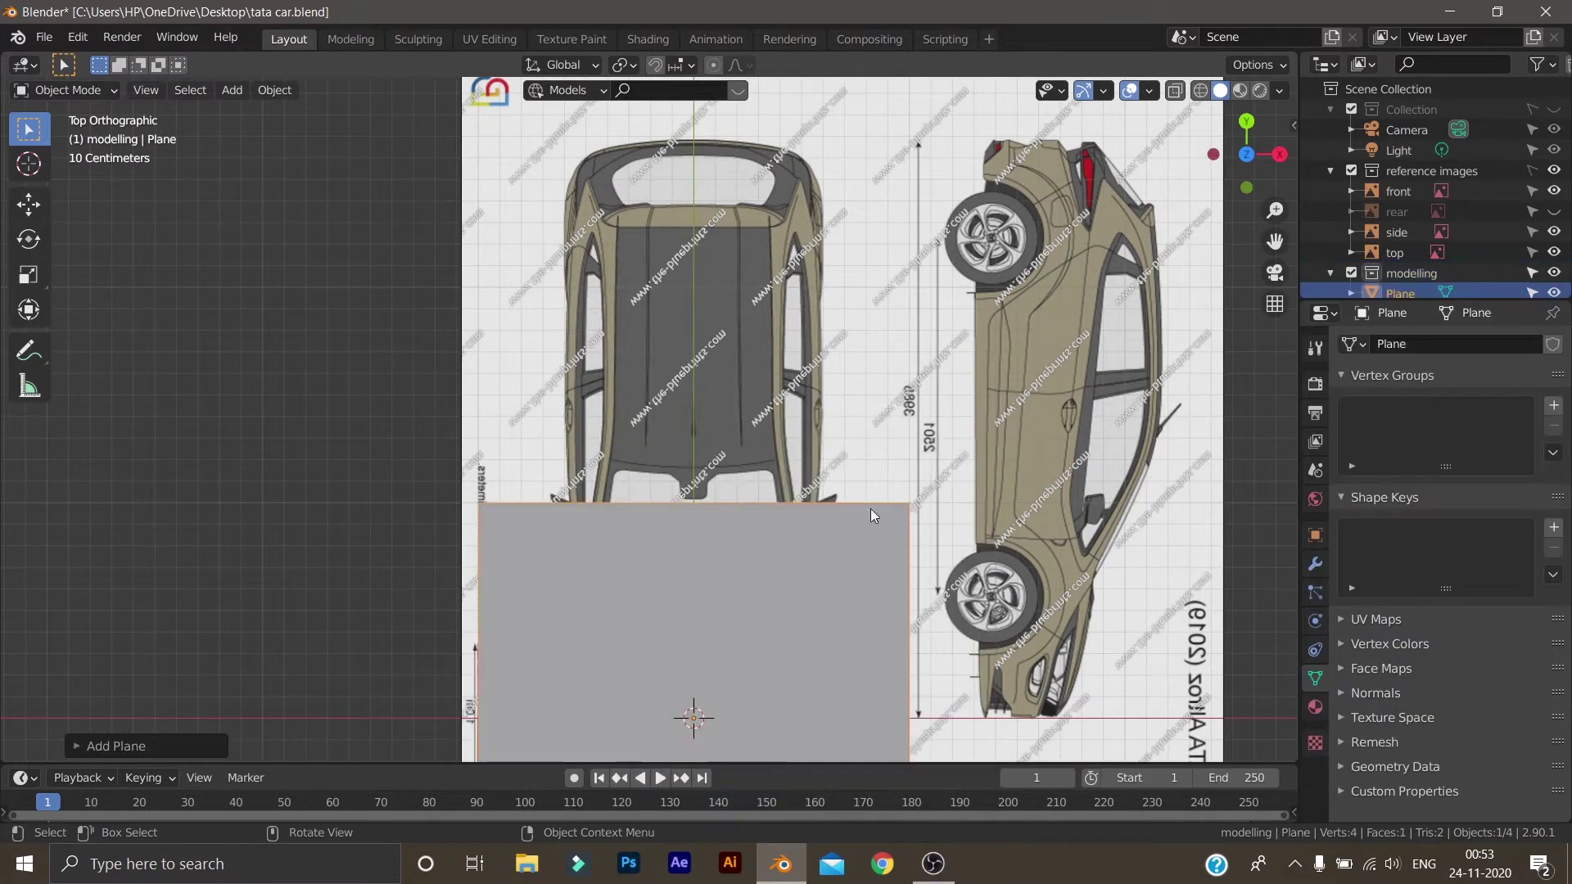
scroll(655, 450, down, 3)
scroll(1418, 248, down, 1)
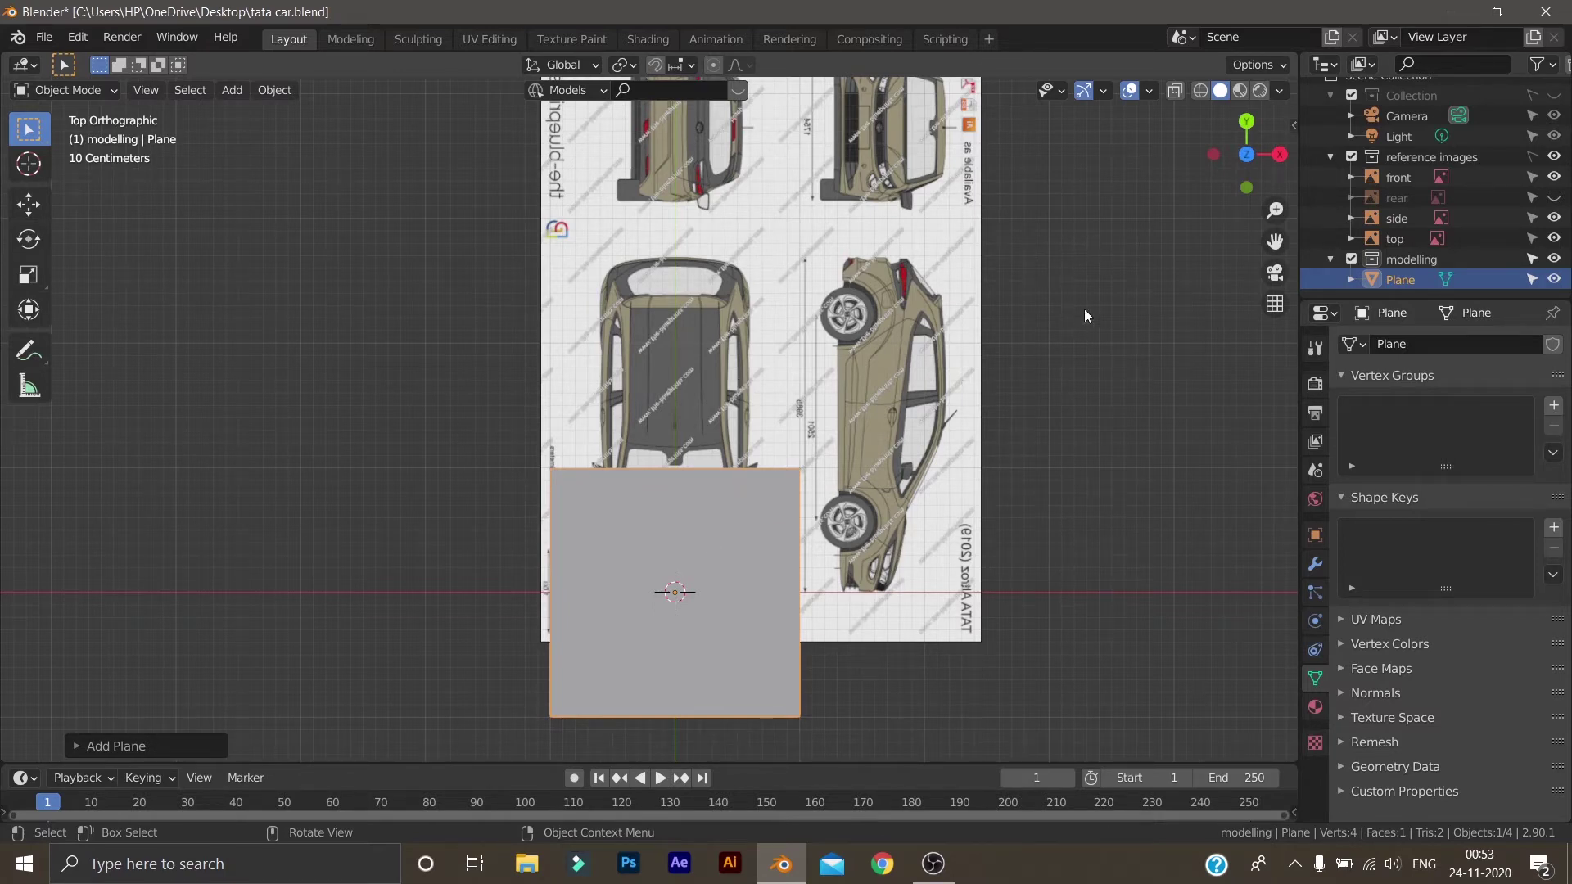
Start the Shortcut VUr key display in the viewport
key(n)
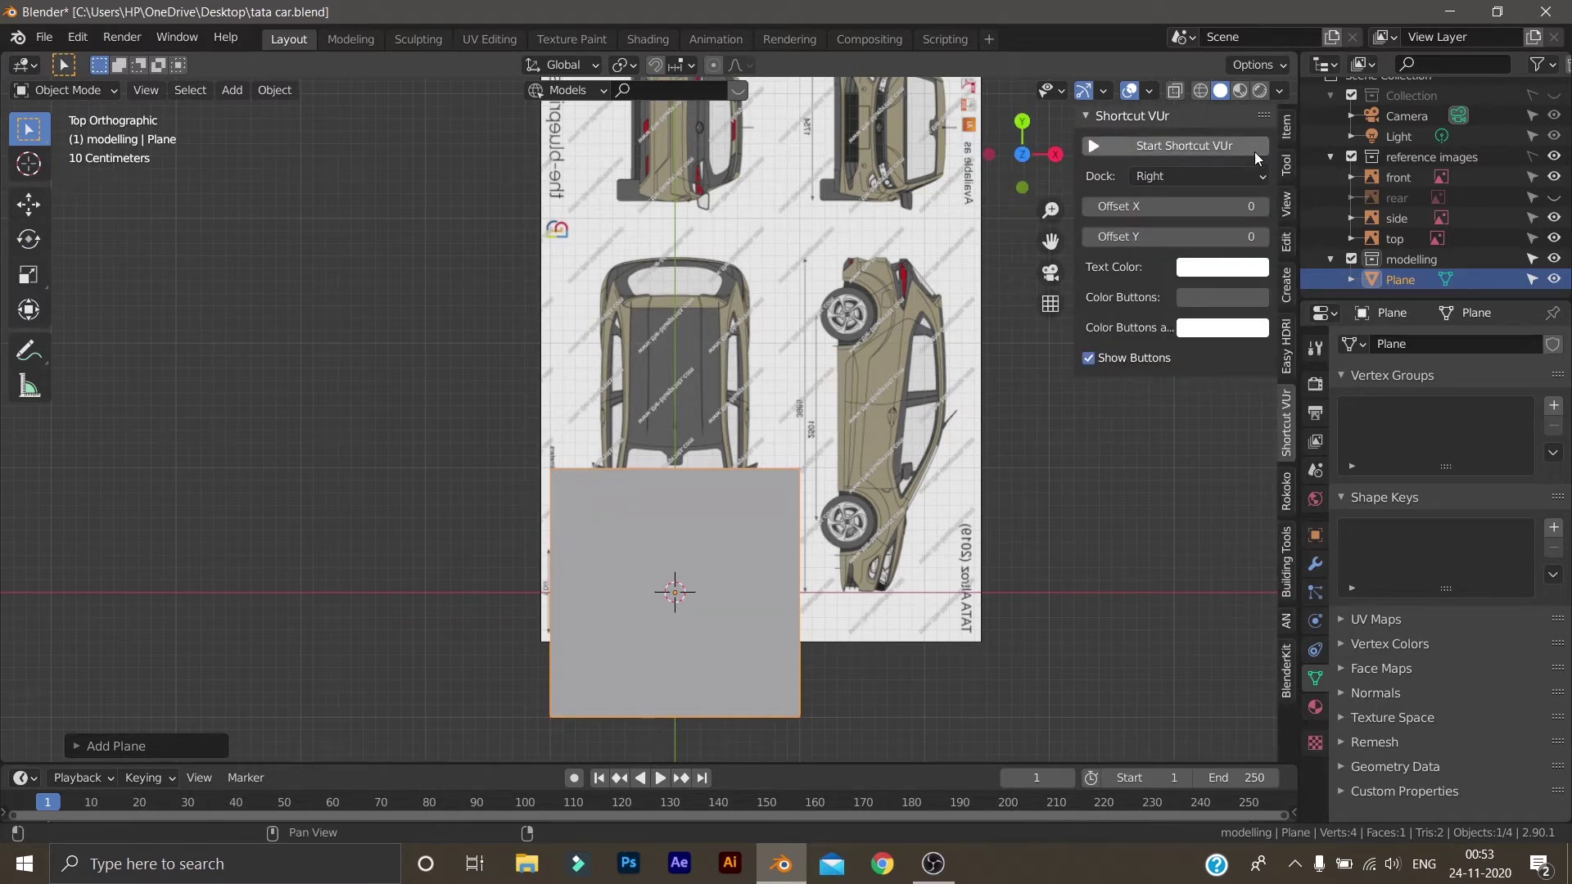
click(1185, 143)
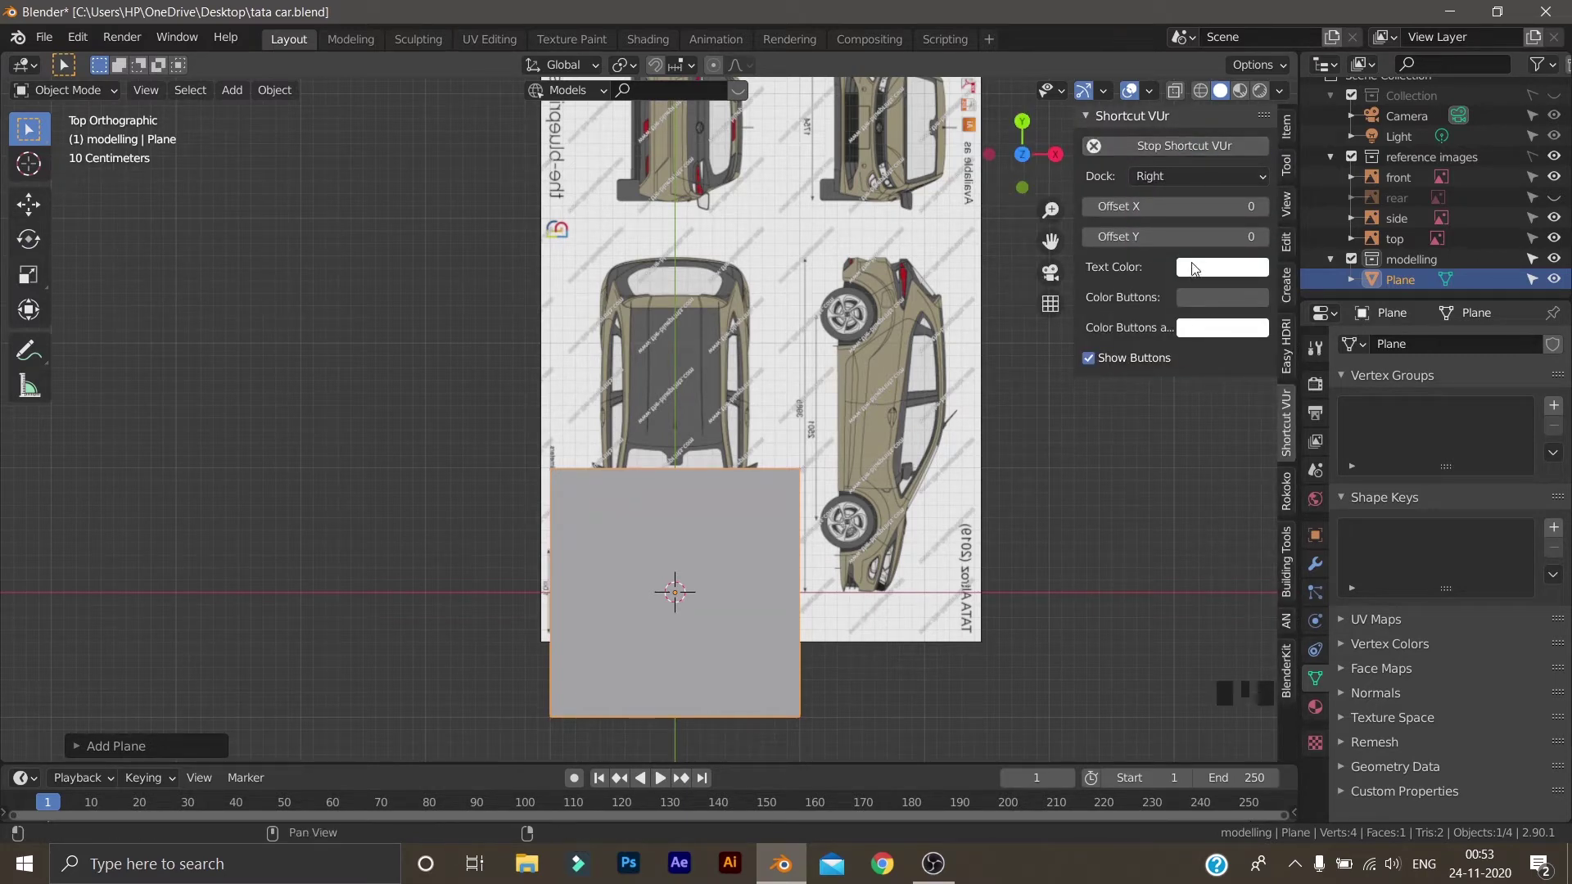
Mirror the plane across the X axis with AutoMirror and display its Mirror modifier settings
click(1287, 242)
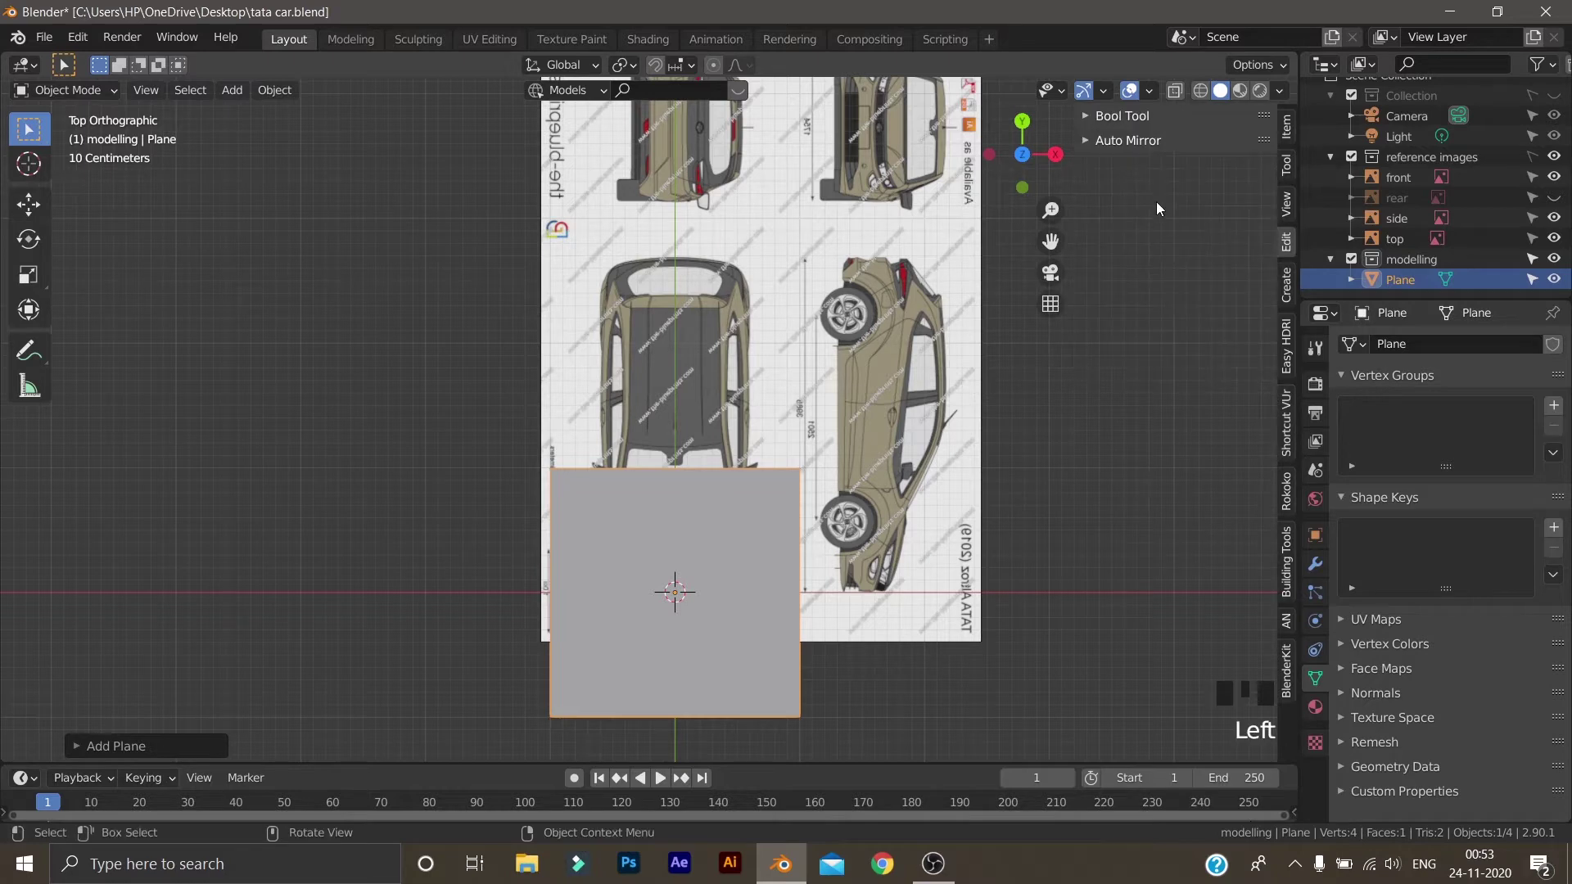
click(1122, 140)
click(1162, 177)
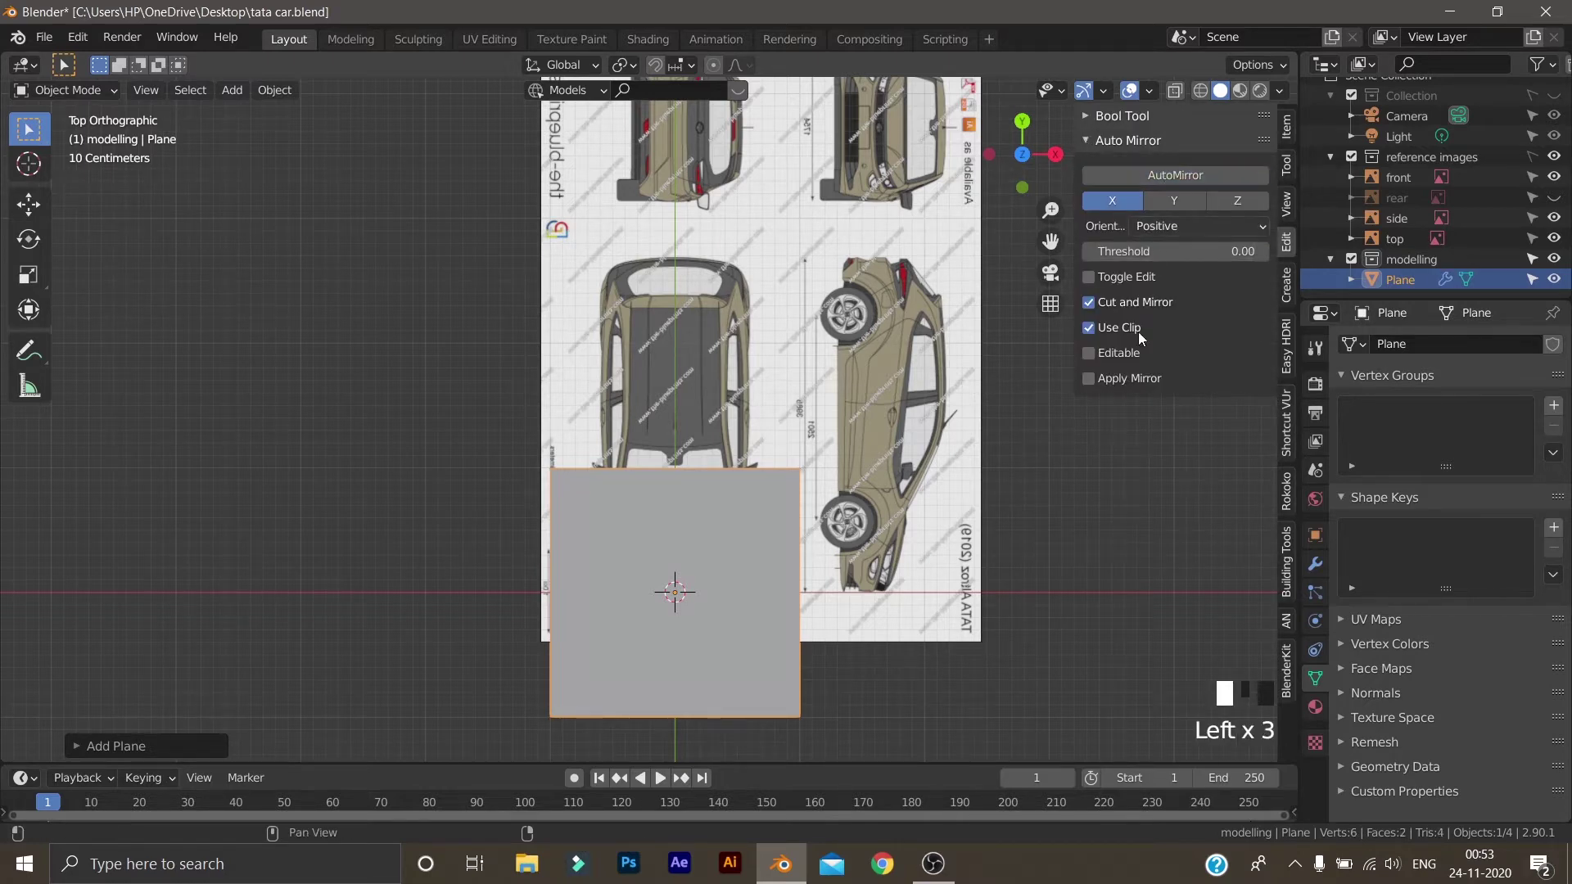
click(1315, 563)
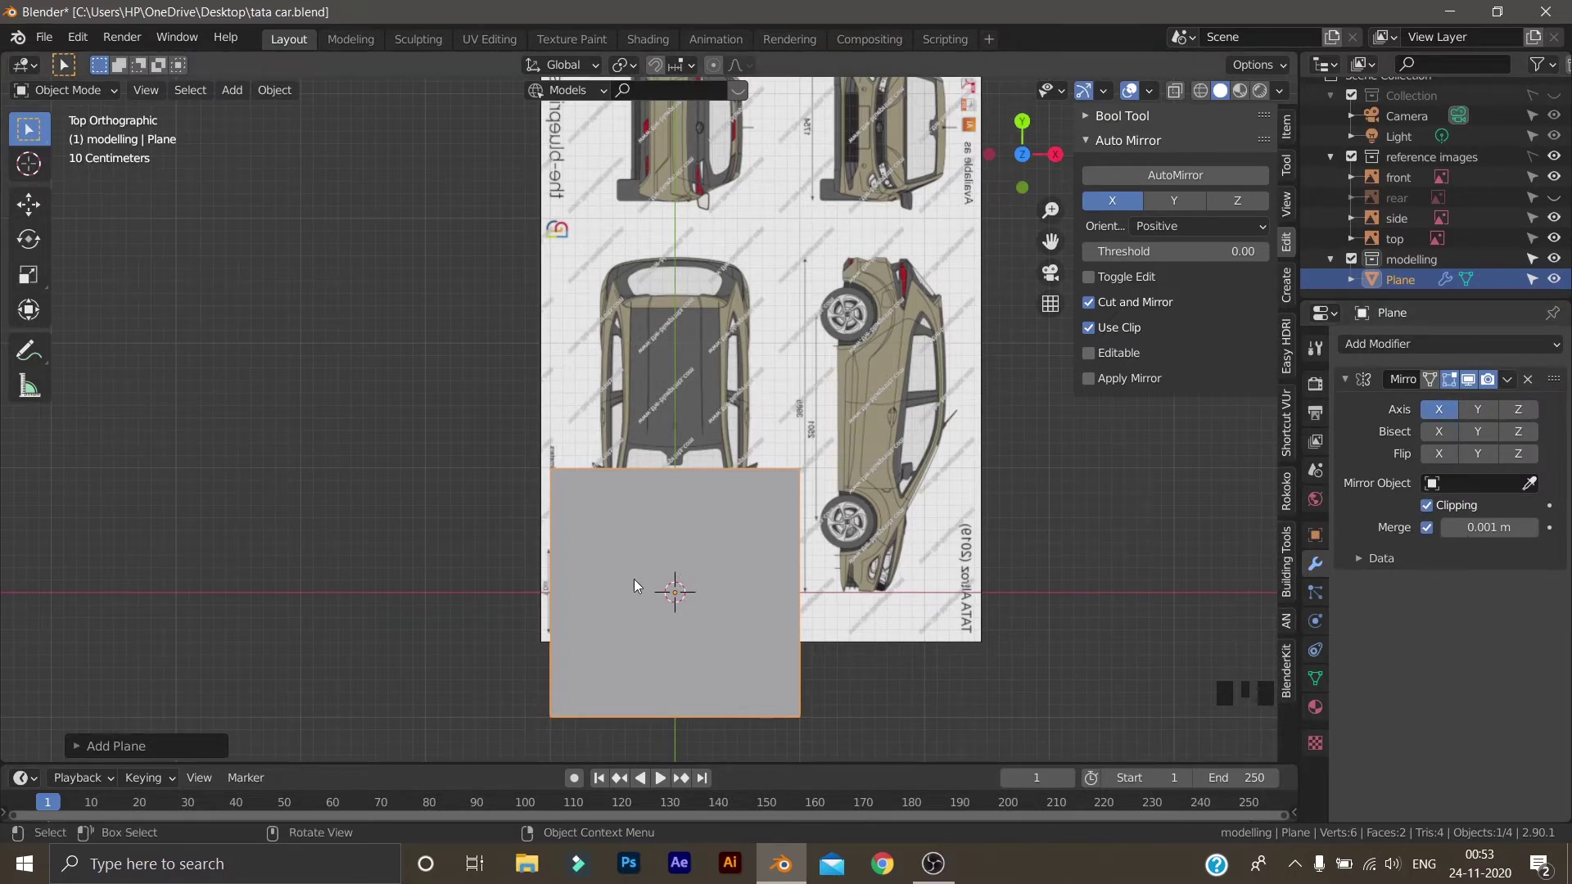
Enter Edit Mode on the plane and select the vertex at the upper end of its centre line
key(Tab)
click(680, 475)
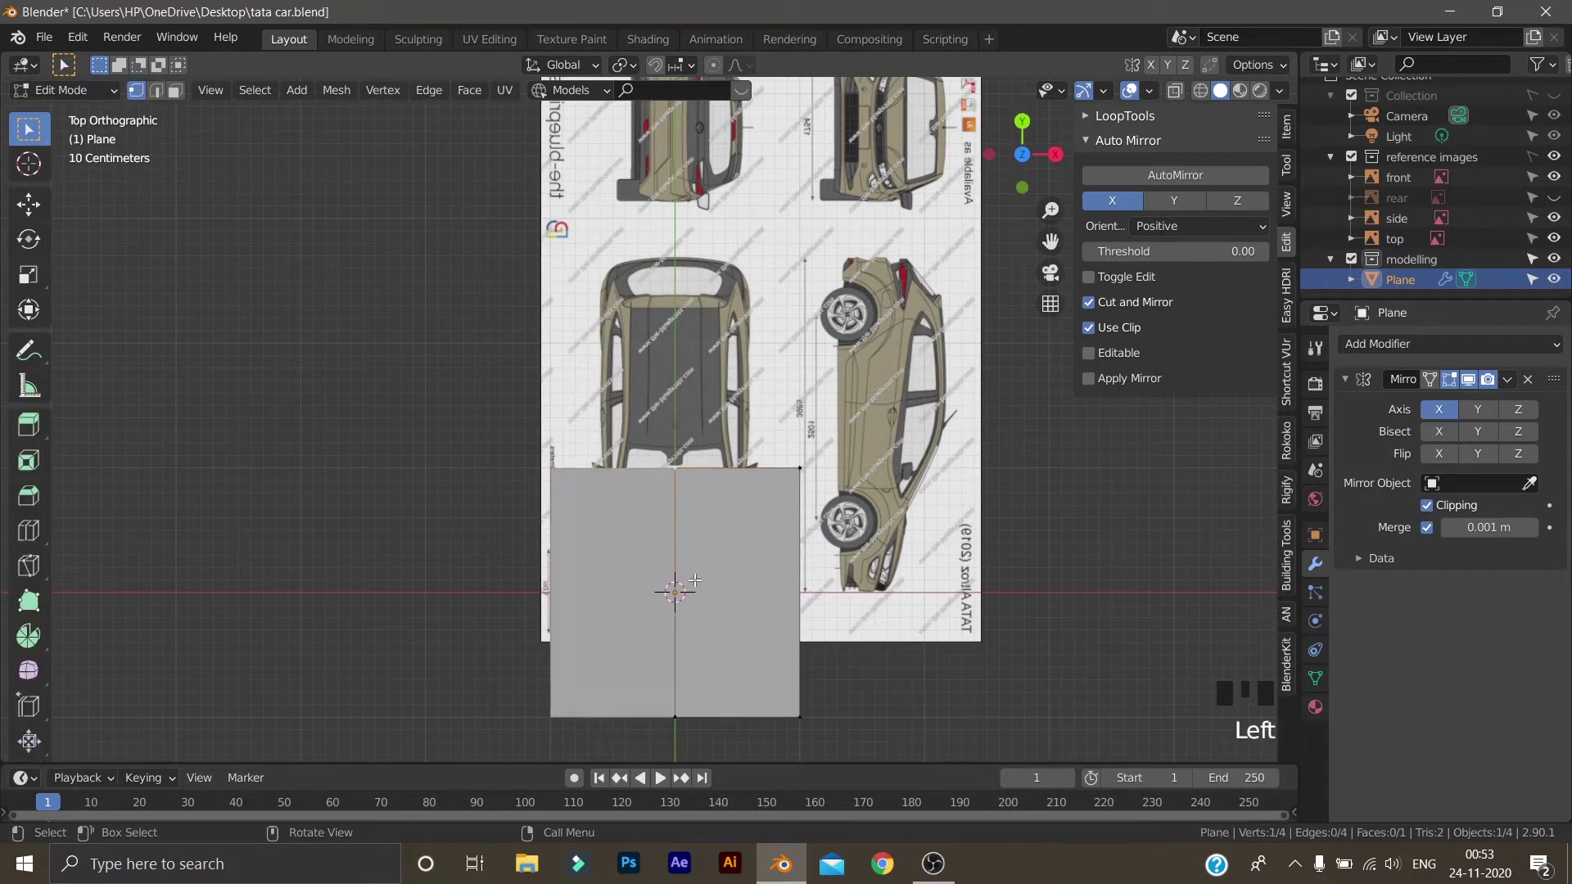
scroll(681, 475, up, 2)
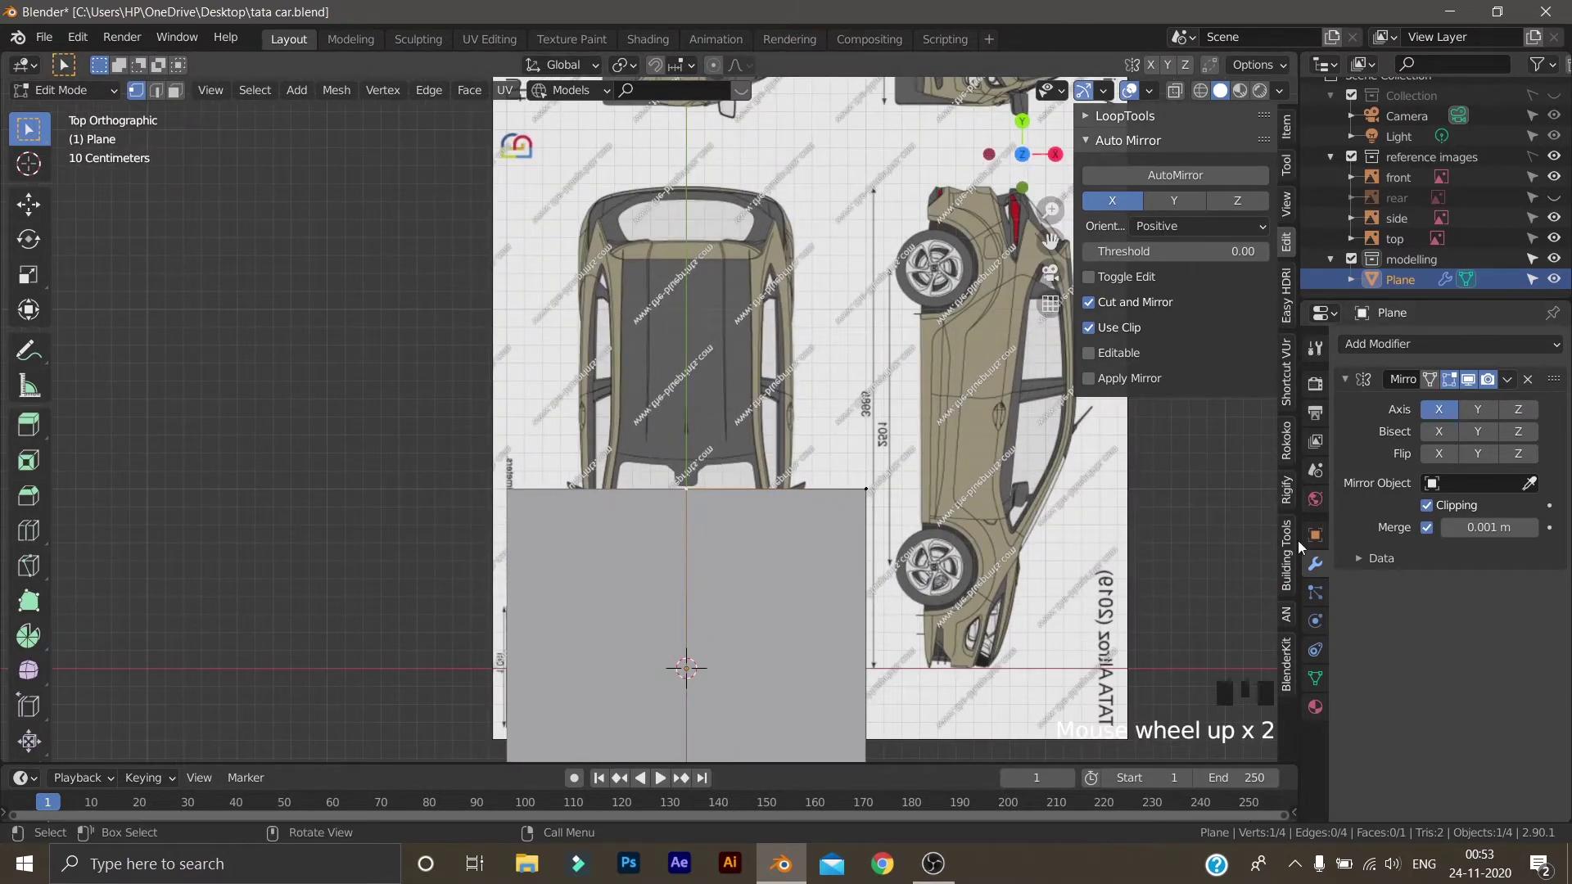
Turn off the mirror's Clipping, try moving the selected vertex off the centre line, cancel the move and turn Clipping back on
click(1428, 506)
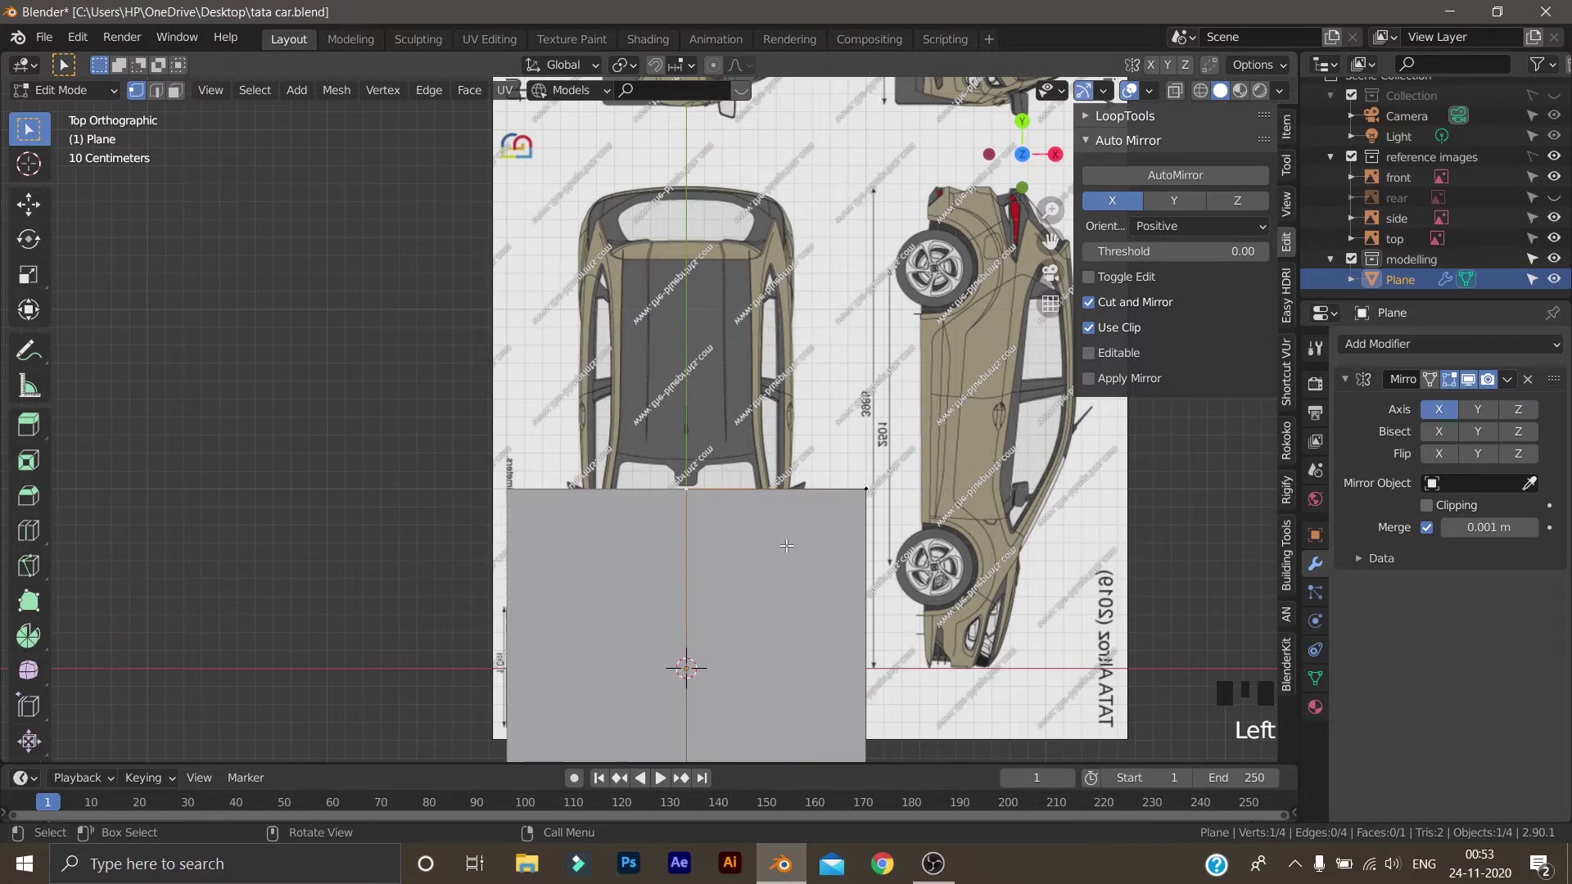
key(g)
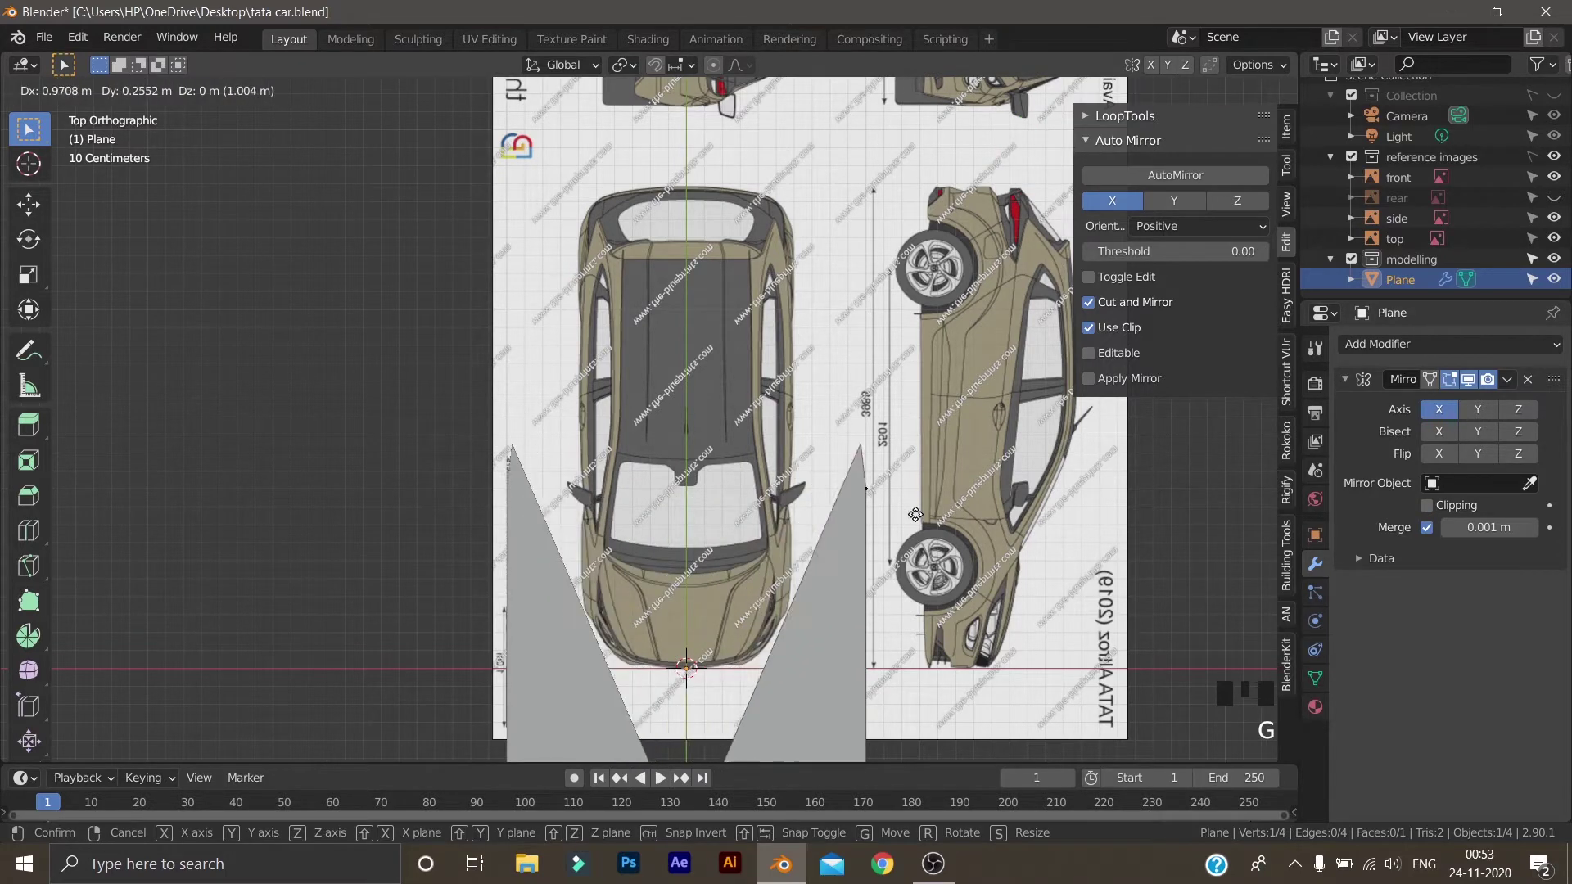
right_click(586, 541)
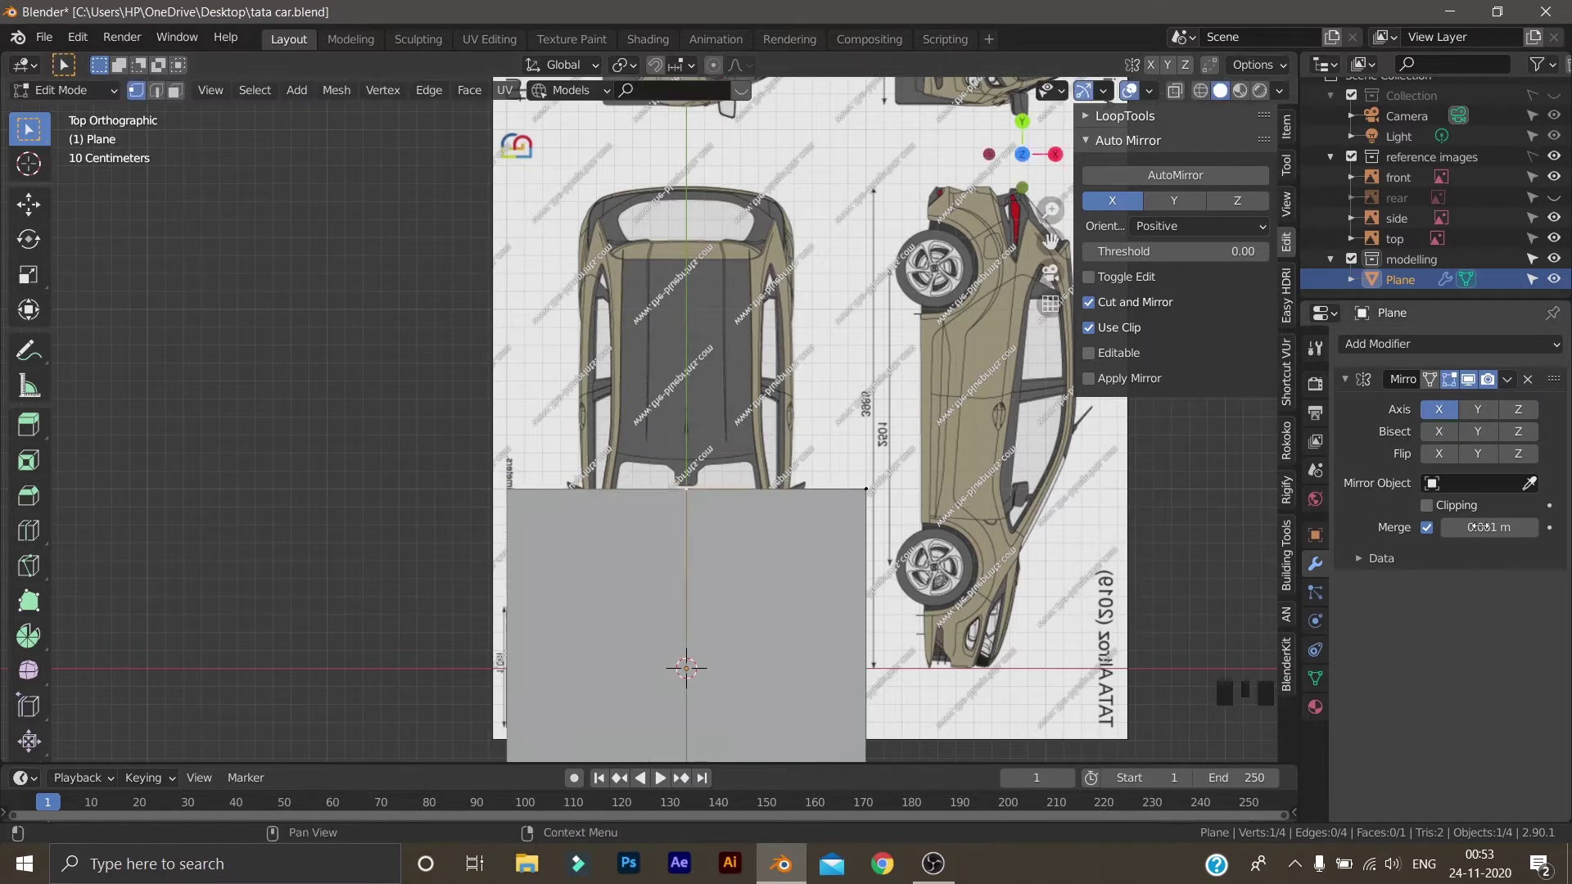
click(1427, 506)
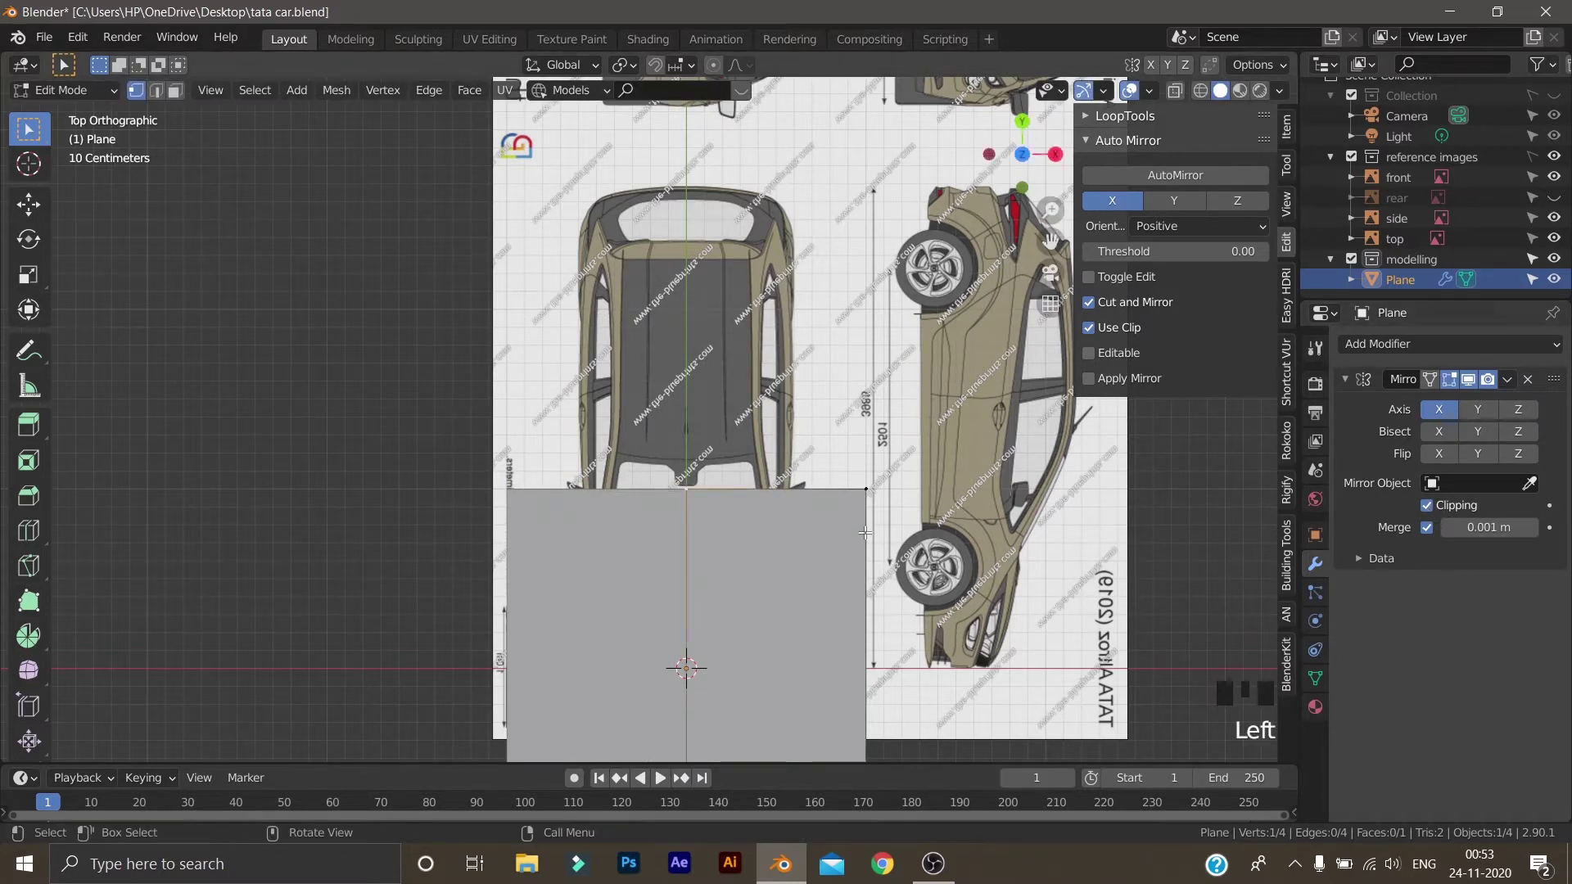
Try moving the upper centre vertex across the mirror line with Clipping enabled
click(688, 489)
key(g)
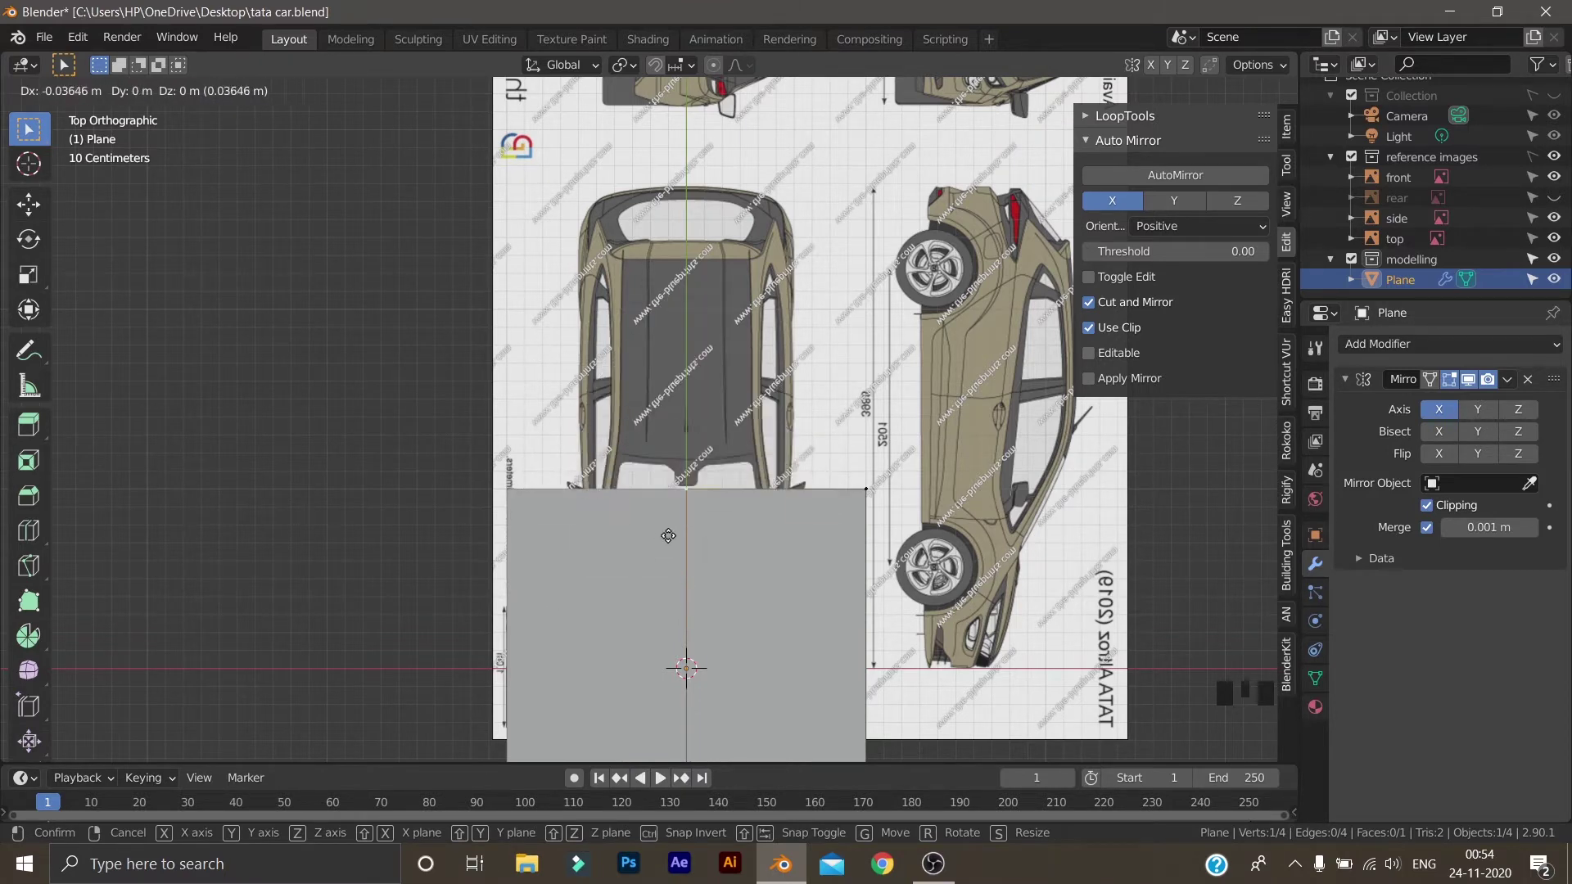
click(680, 605)
Switch the viewport to wireframe shading so the plane can be edited over the top-view car blueprint
scroll(788, 553, down, 3)
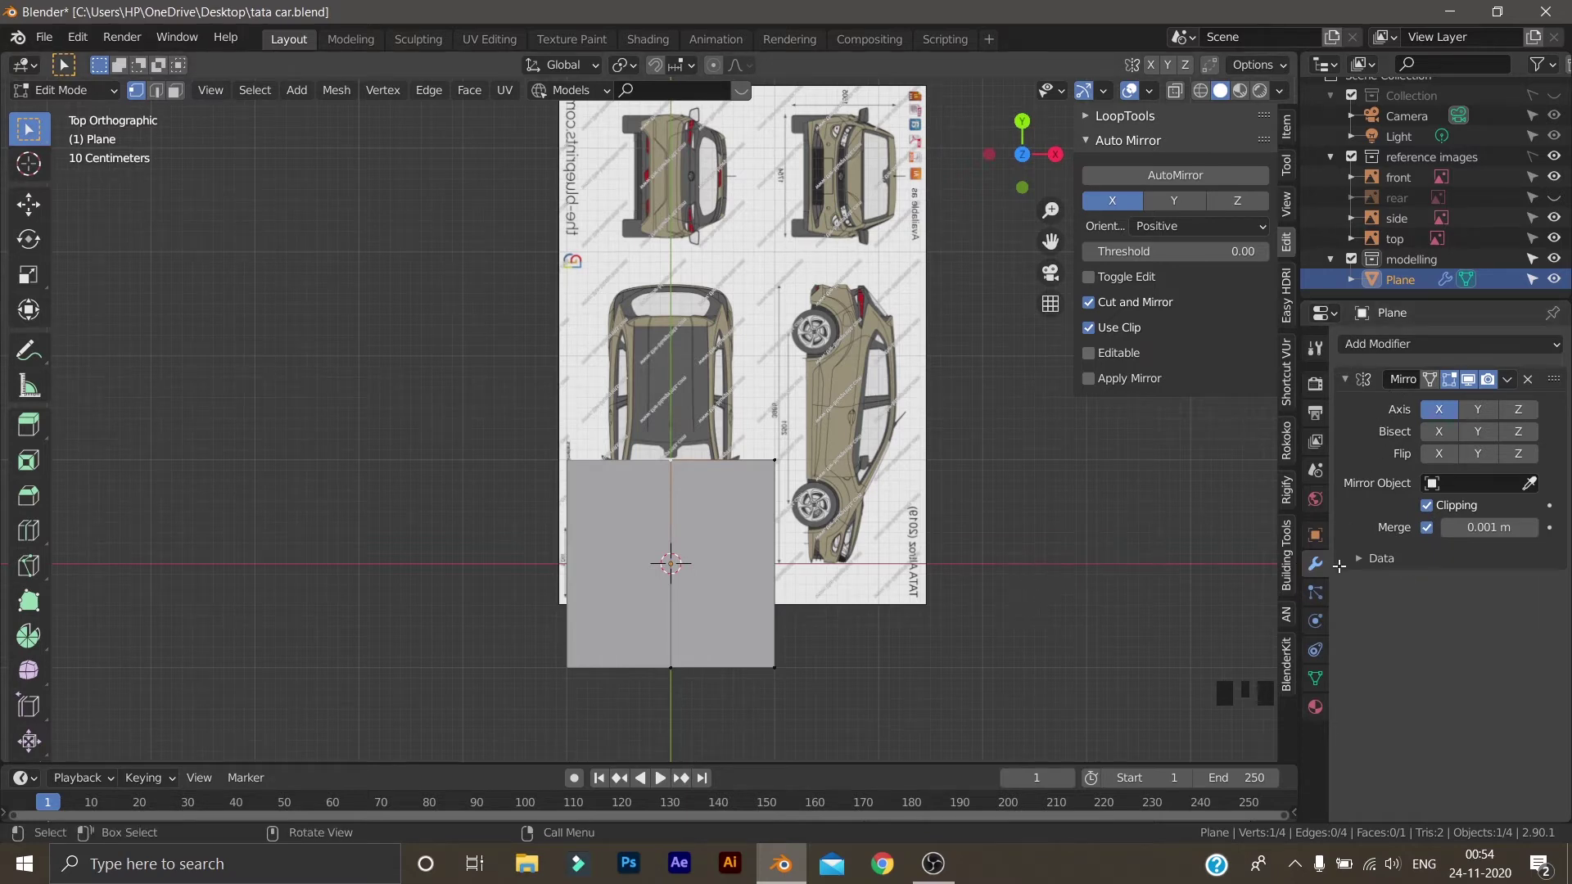
scroll(751, 719, up, 2)
scroll(752, 719, up, 1)
scroll(752, 719, down, 1)
scroll(782, 622, down, 2)
scroll(822, 636, up, 2)
shift+middle_drag(822, 636, 791, 506)
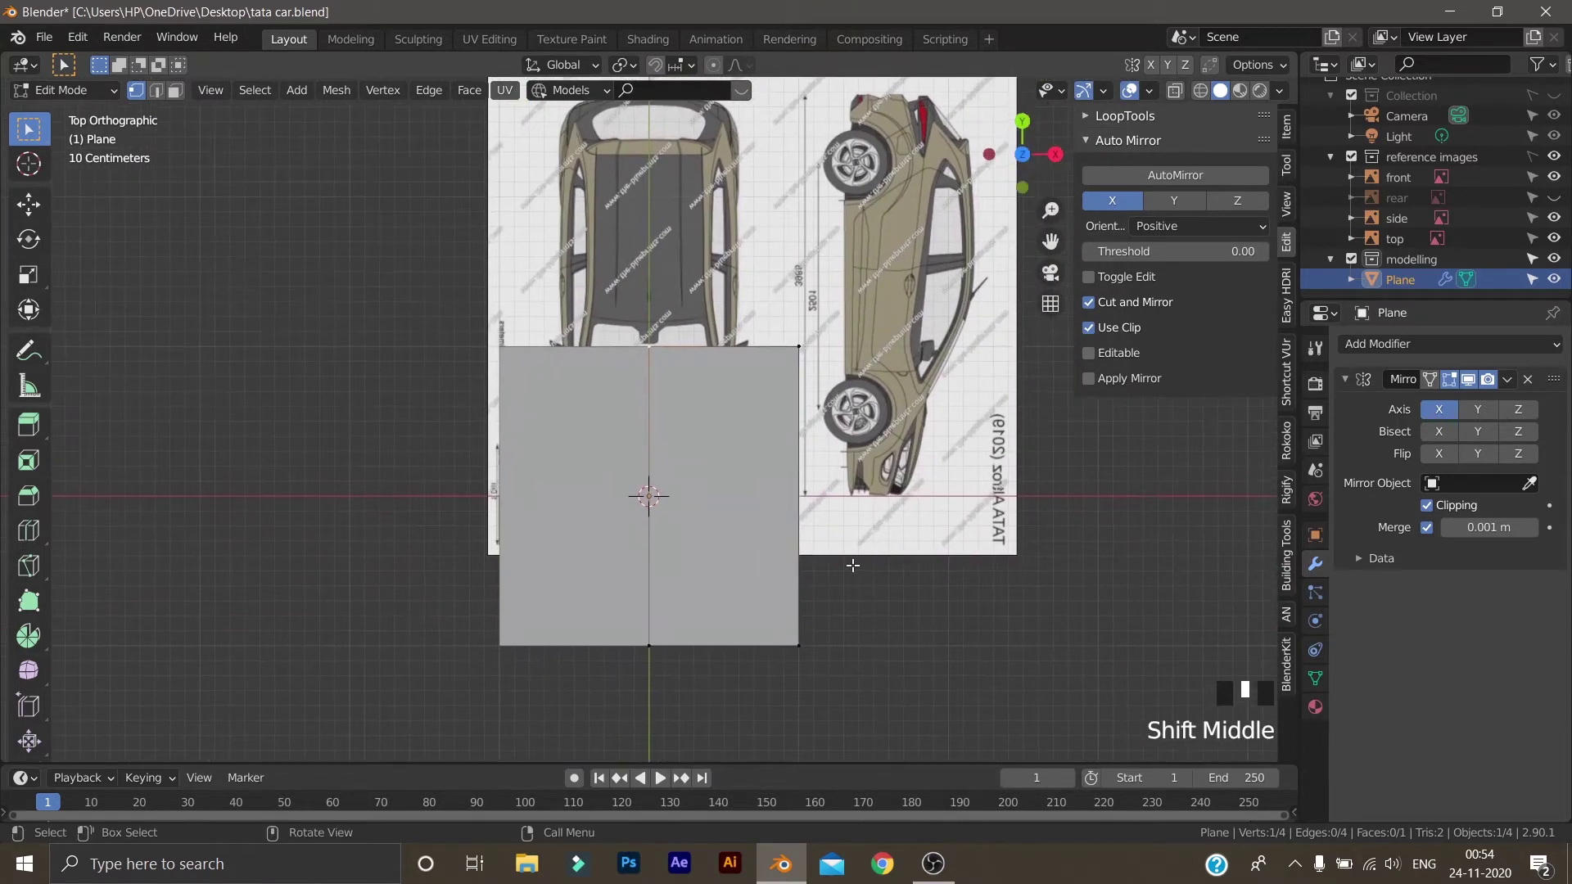
key(z)
shift+middle_drag(749, 411, 749, 460)
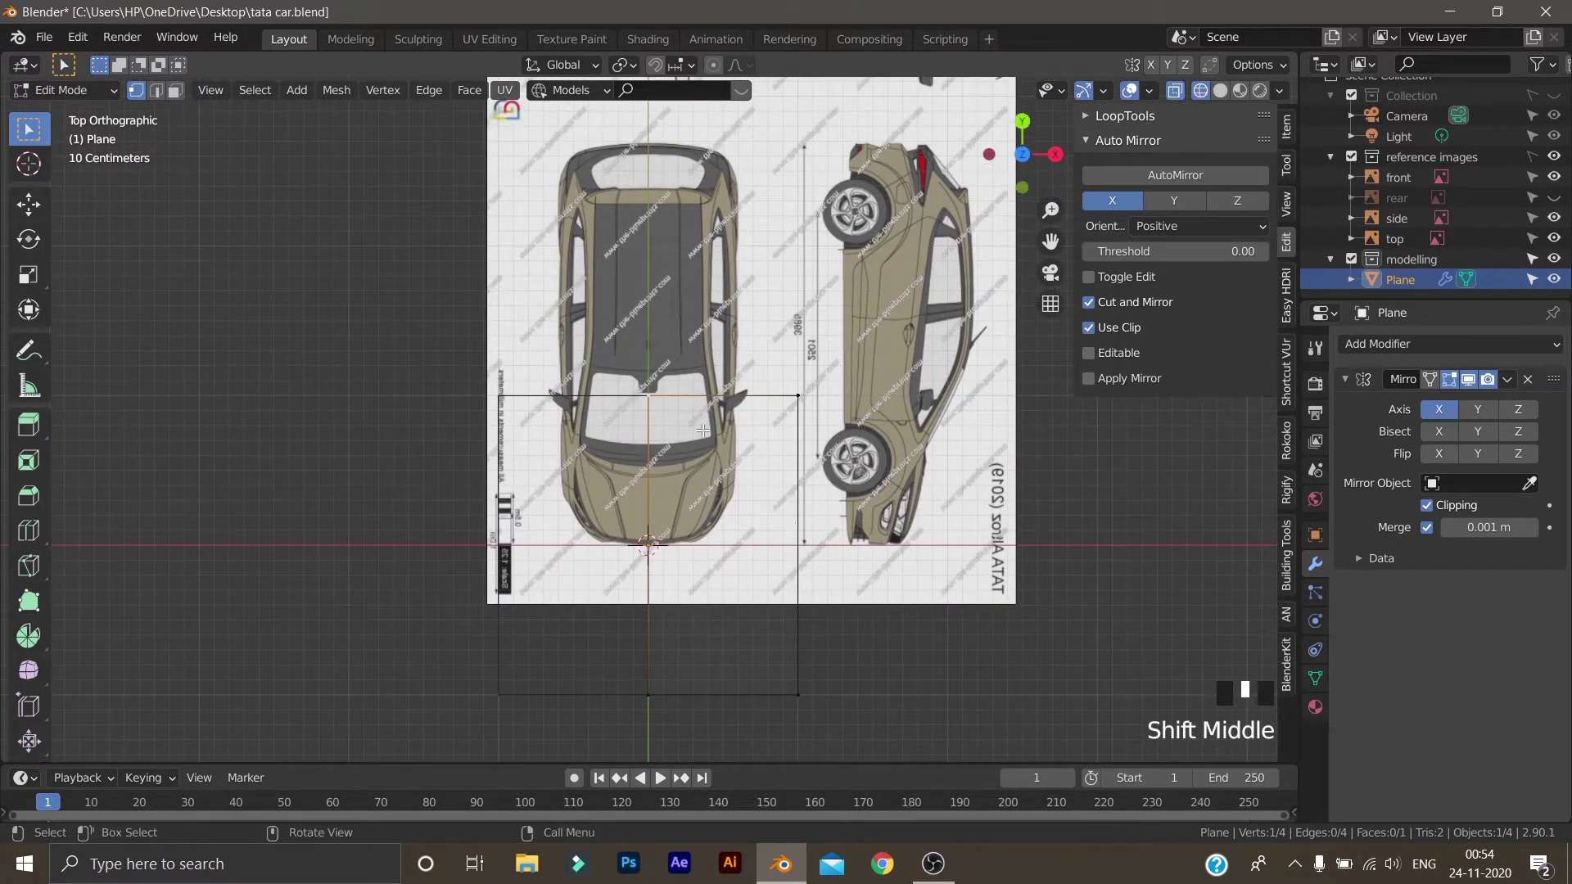
Move the whole plane onto the car's roof in the top-view blueprint and scale it along Y by about 0.63
key(a)
key(g)
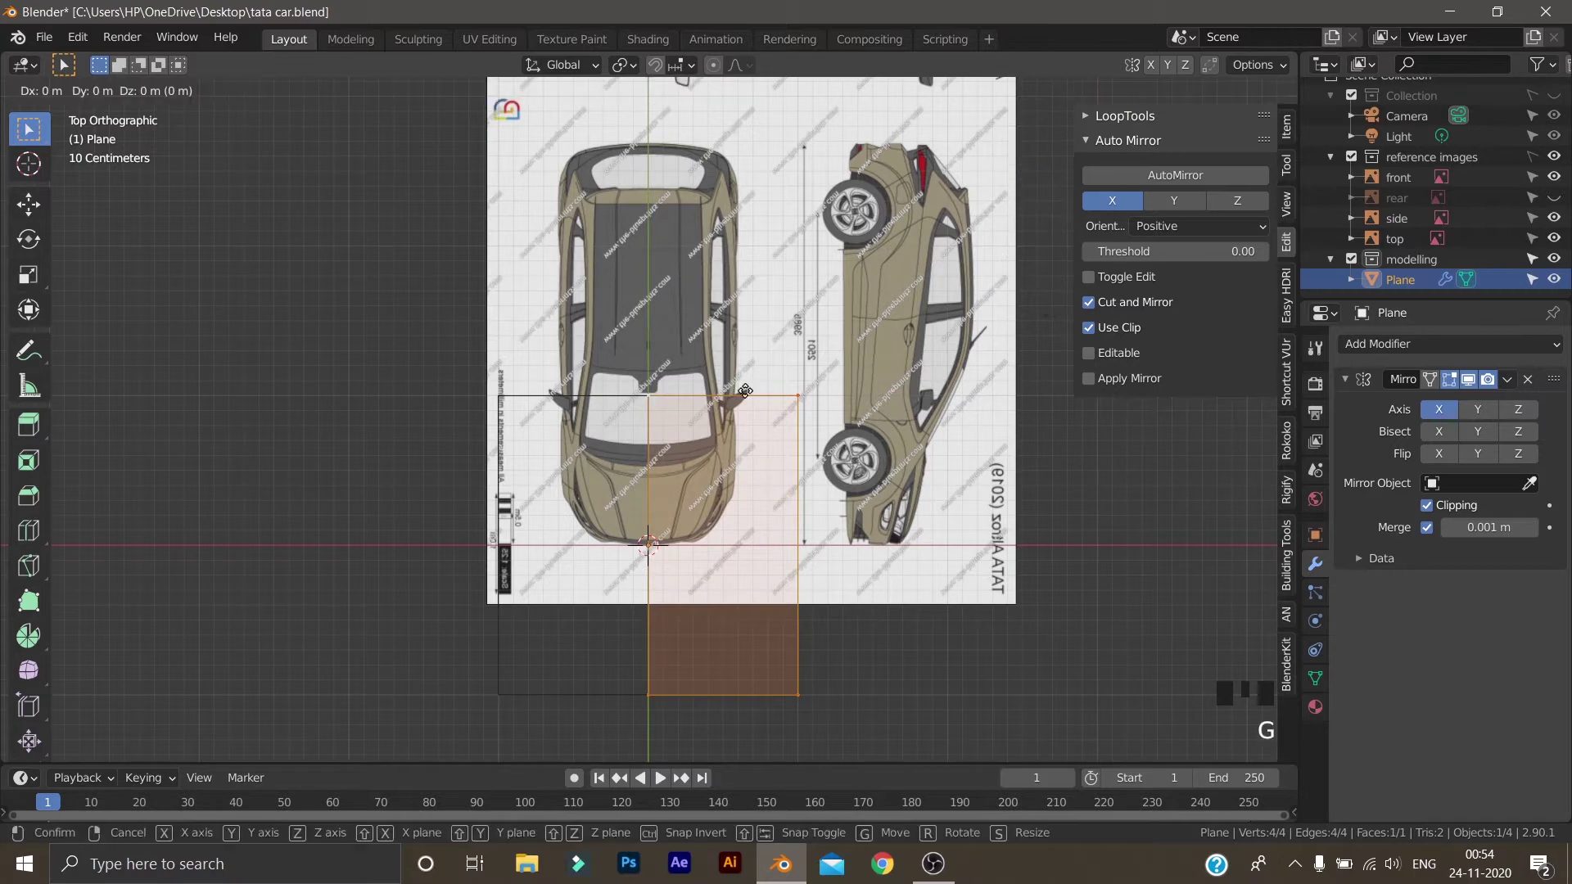
click(700, 145)
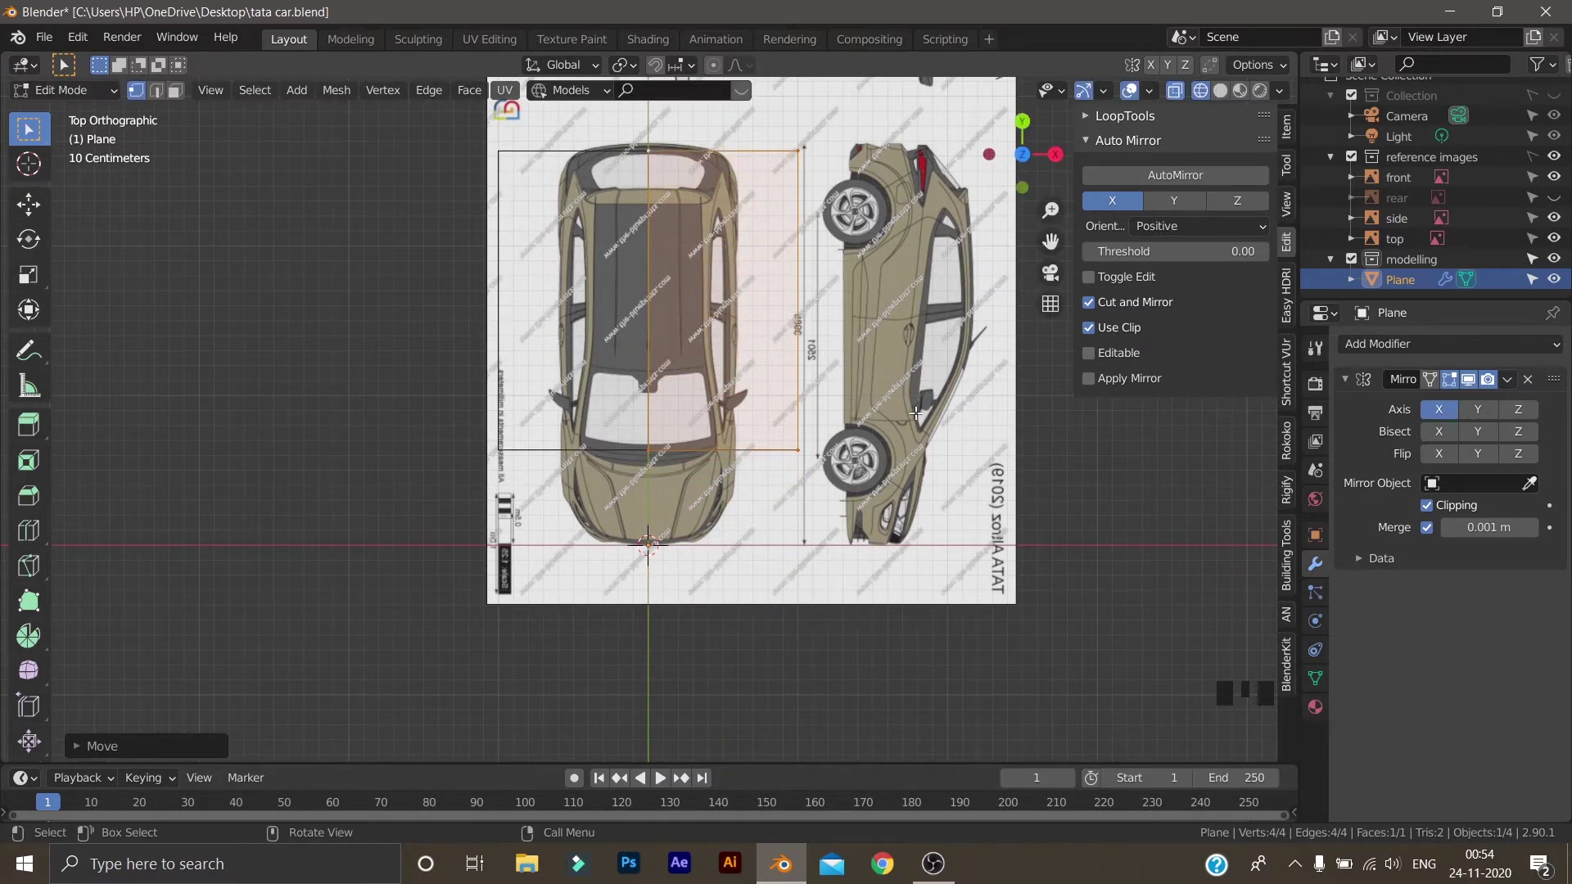
key(s)
key(y)
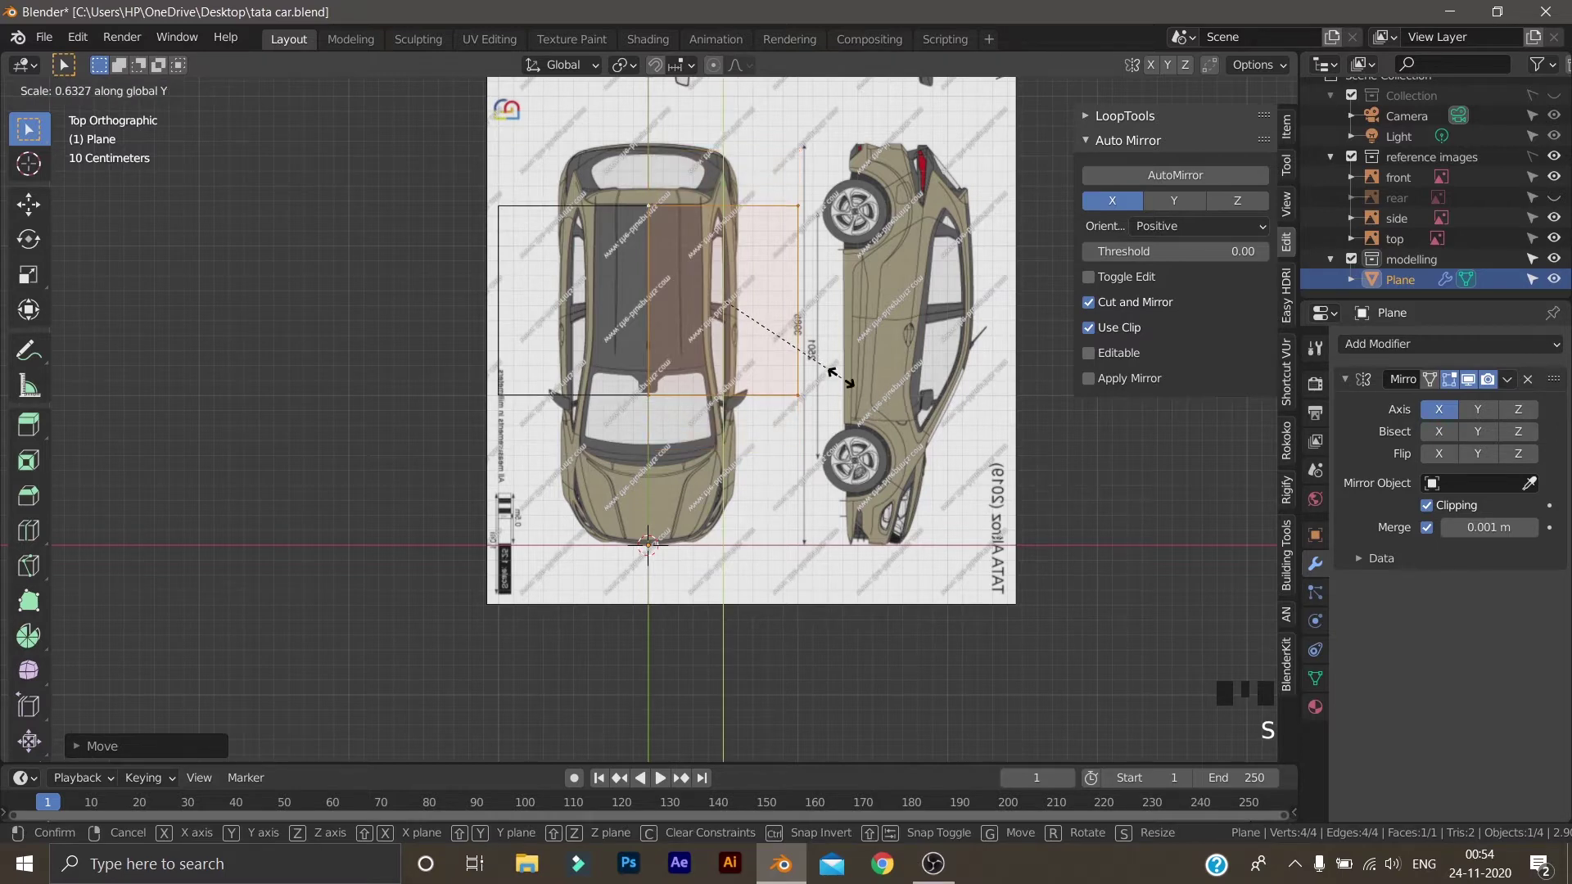
click(841, 379)
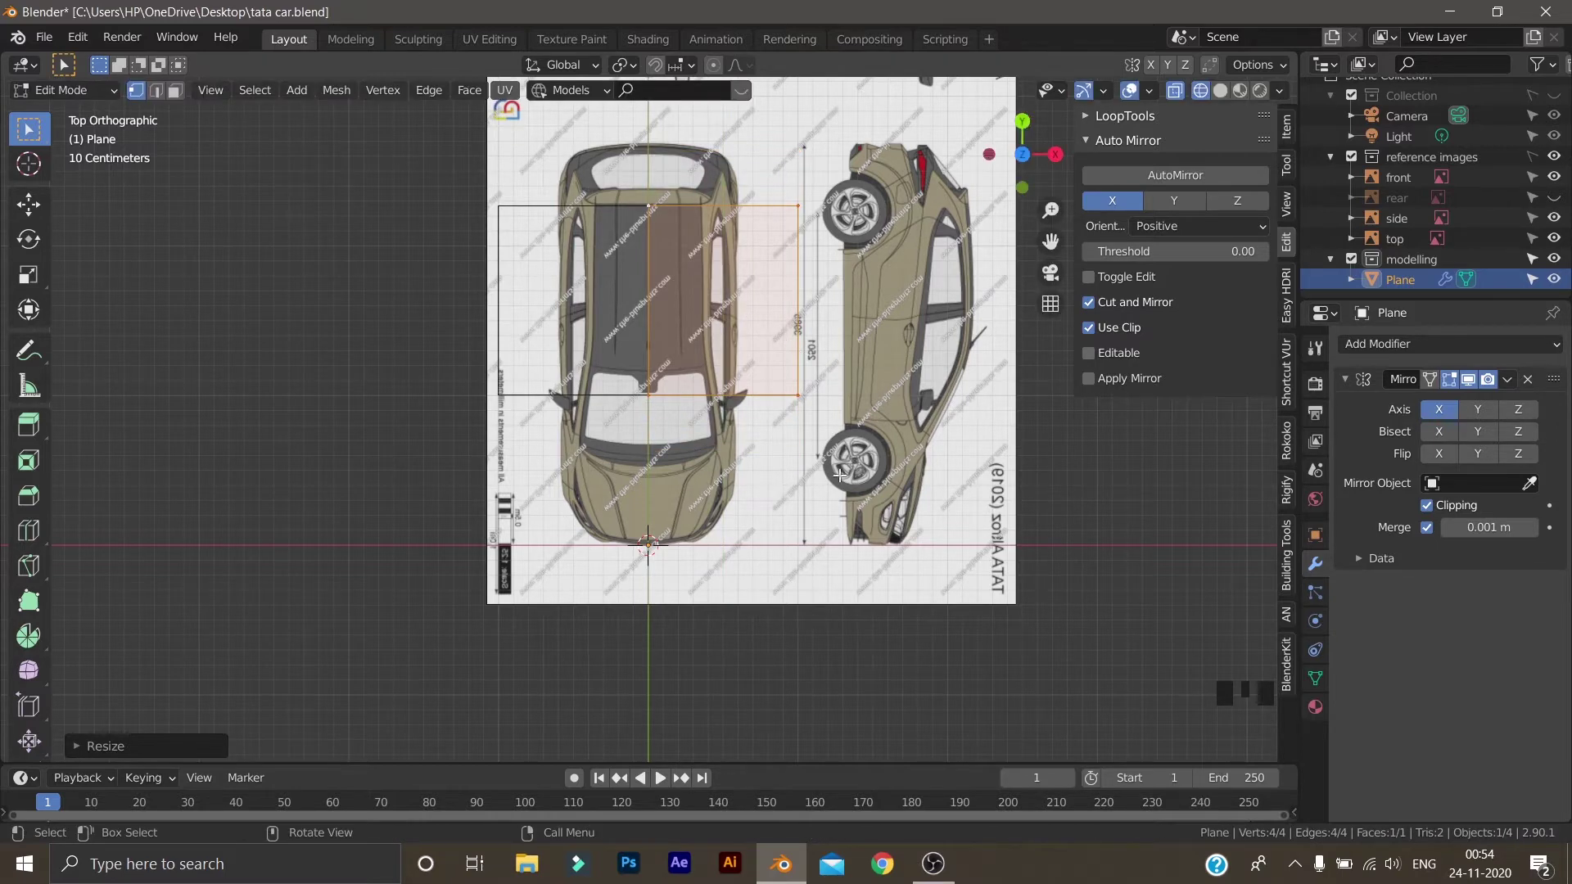
Shift the plane along Y over the roof panel and narrow it along X to match the roof's width
key(g)
key(y)
click(972, 419)
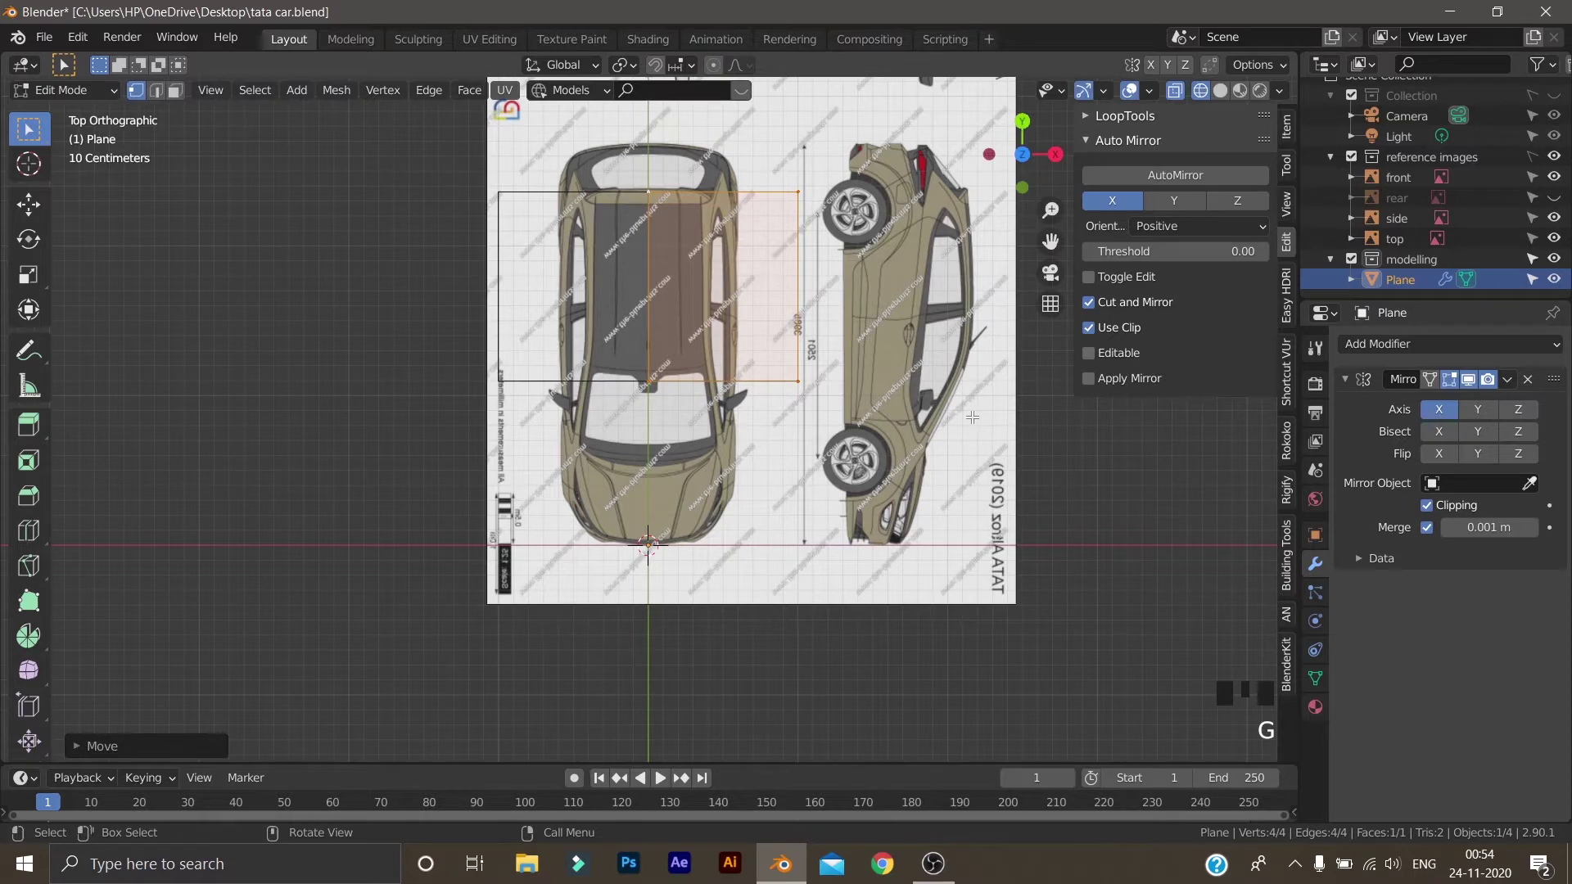
key(s)
key(x)
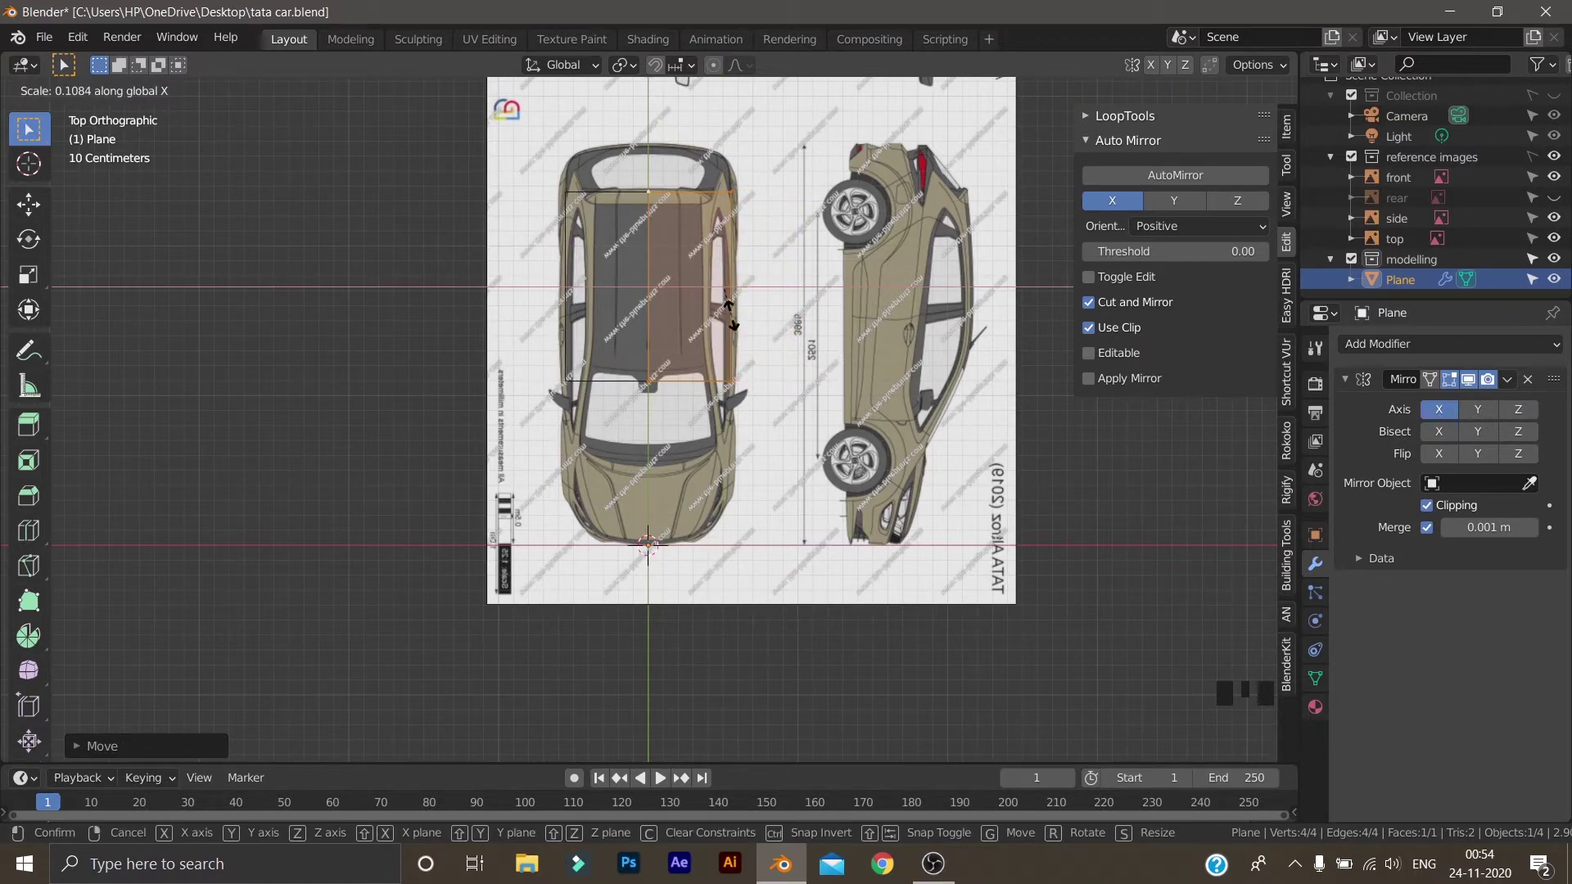
click(717, 230)
Move the plane's rear edge along Y onto the roof's rear line and its front edge onto the windshield line
click(646, 164)
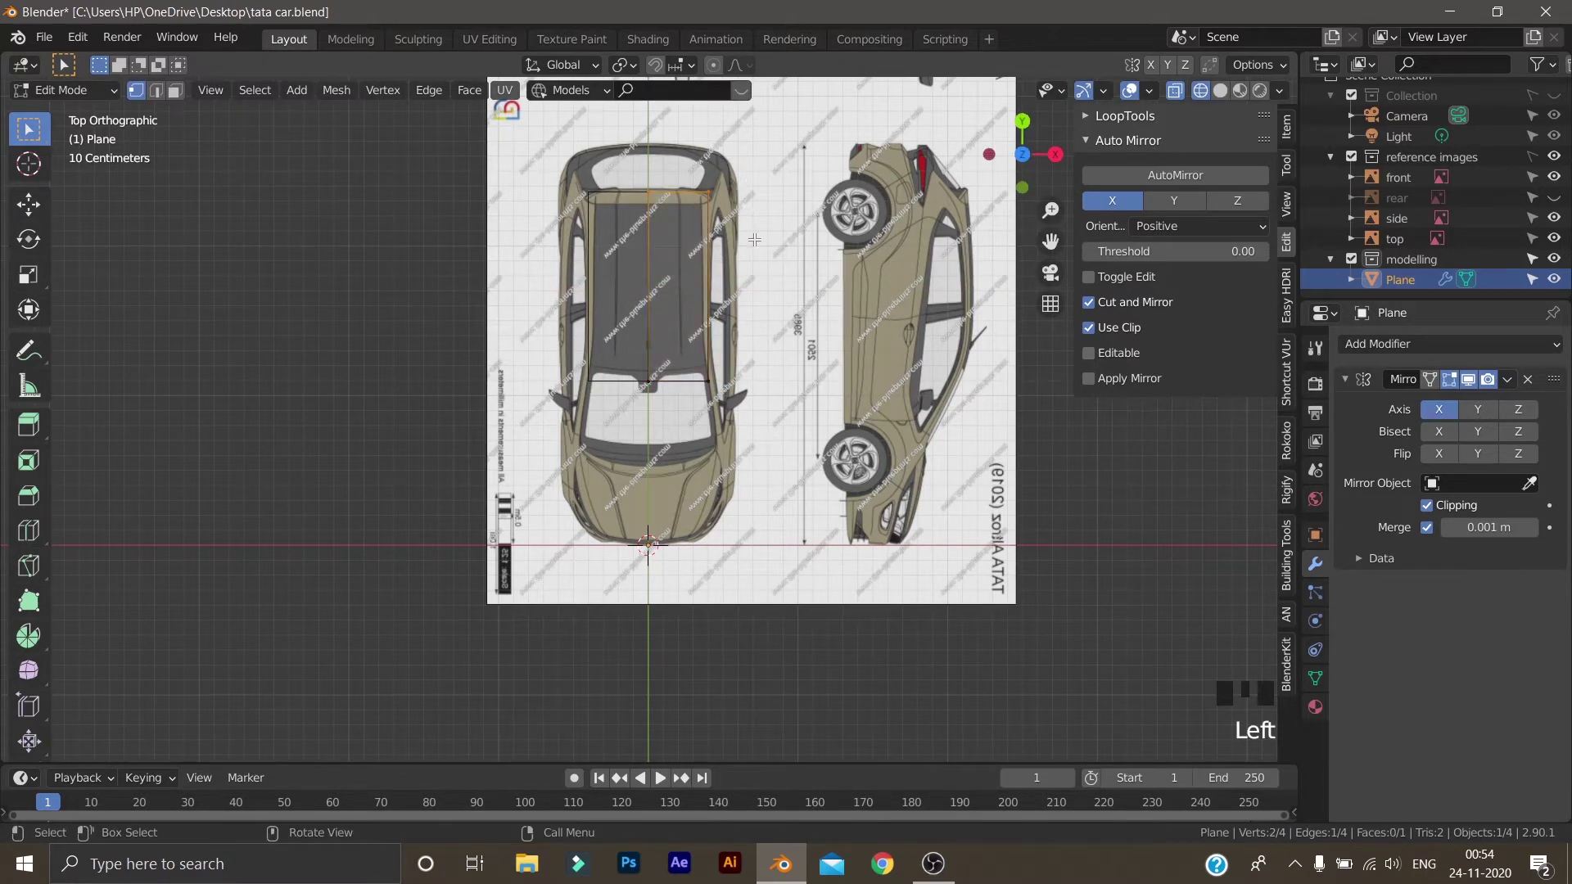
key(g)
key(y)
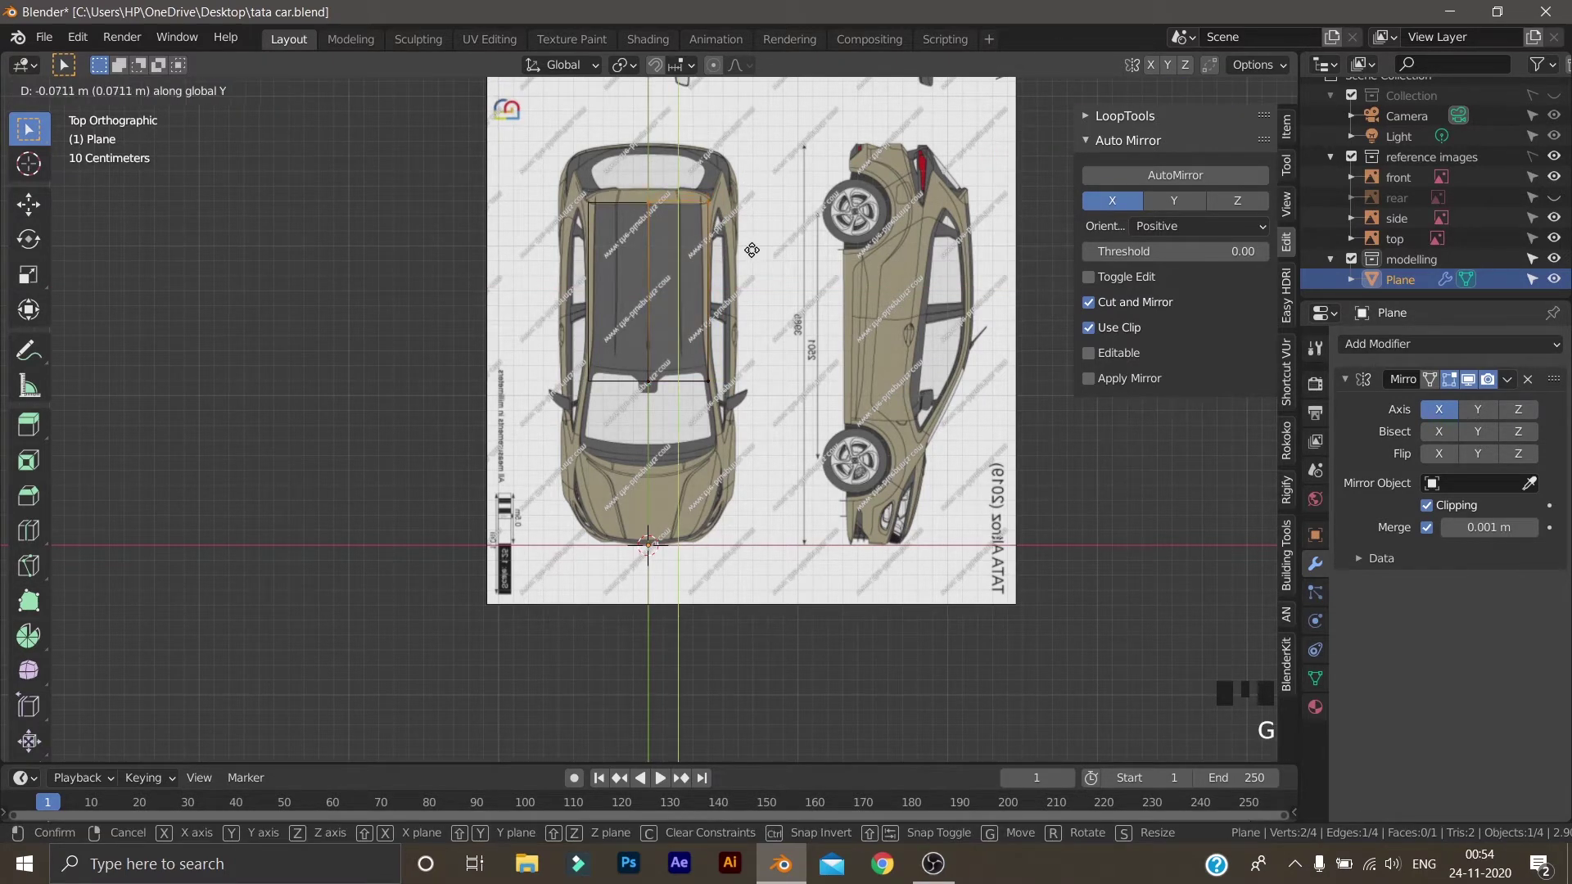
click(752, 250)
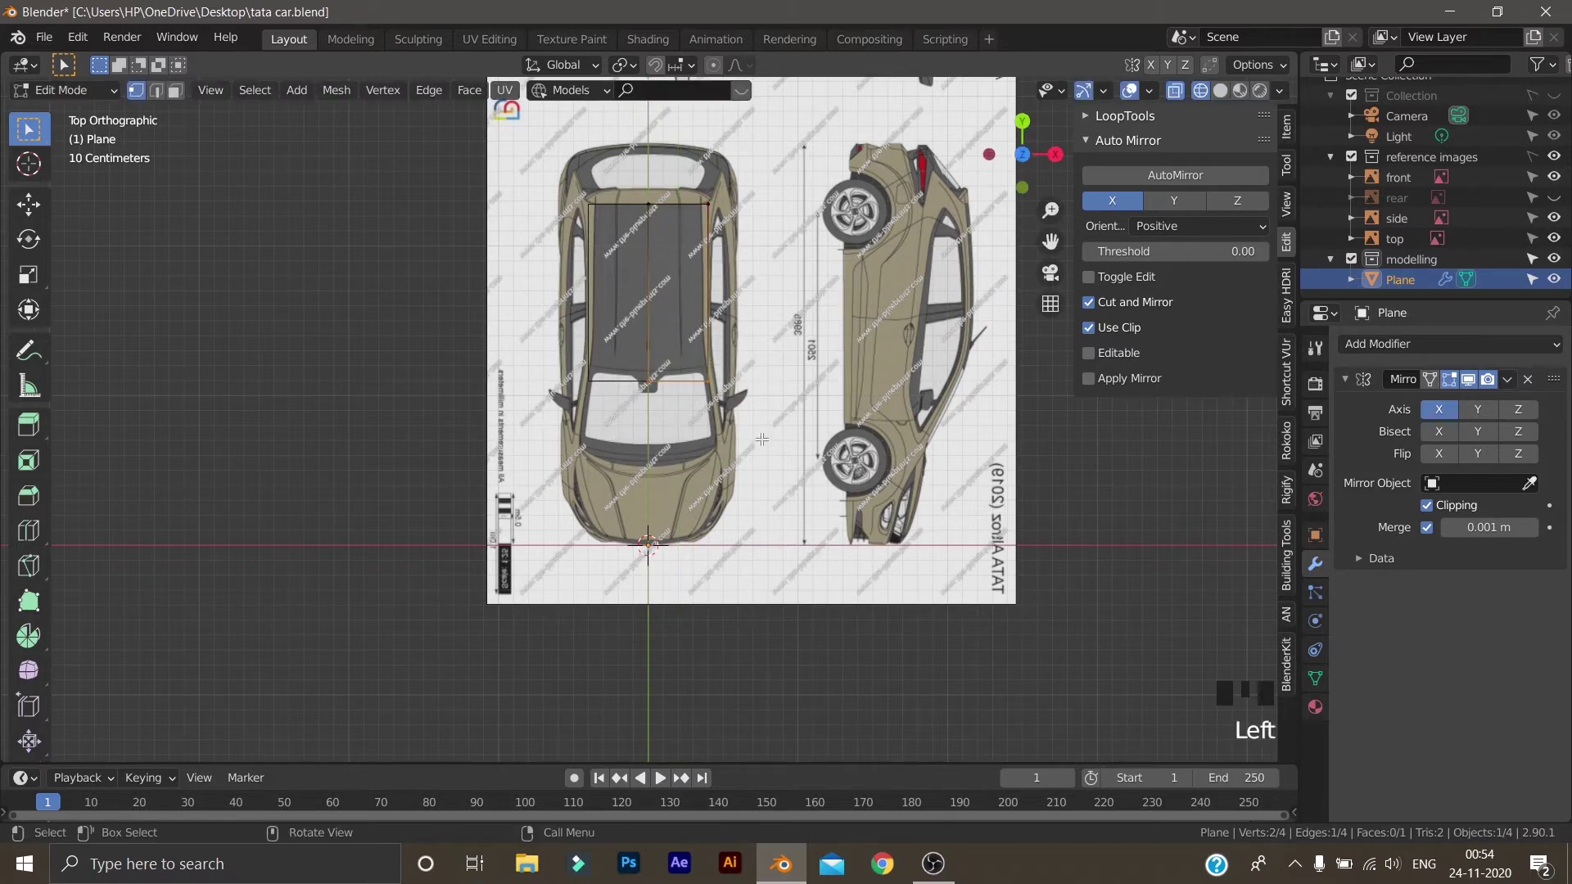
key(g)
key(y)
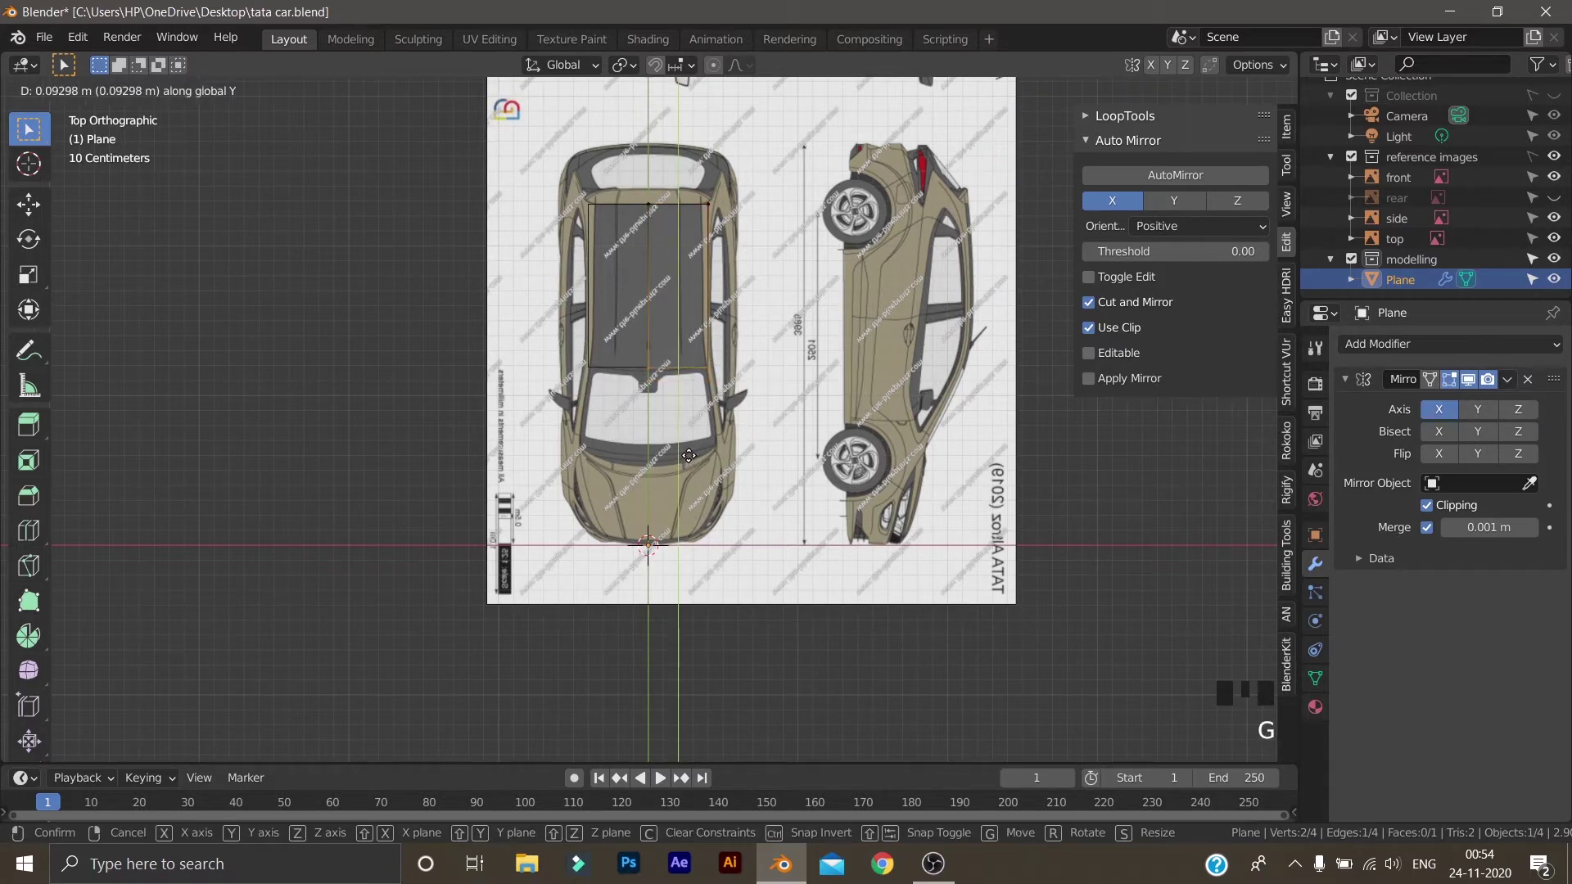
click(689, 460)
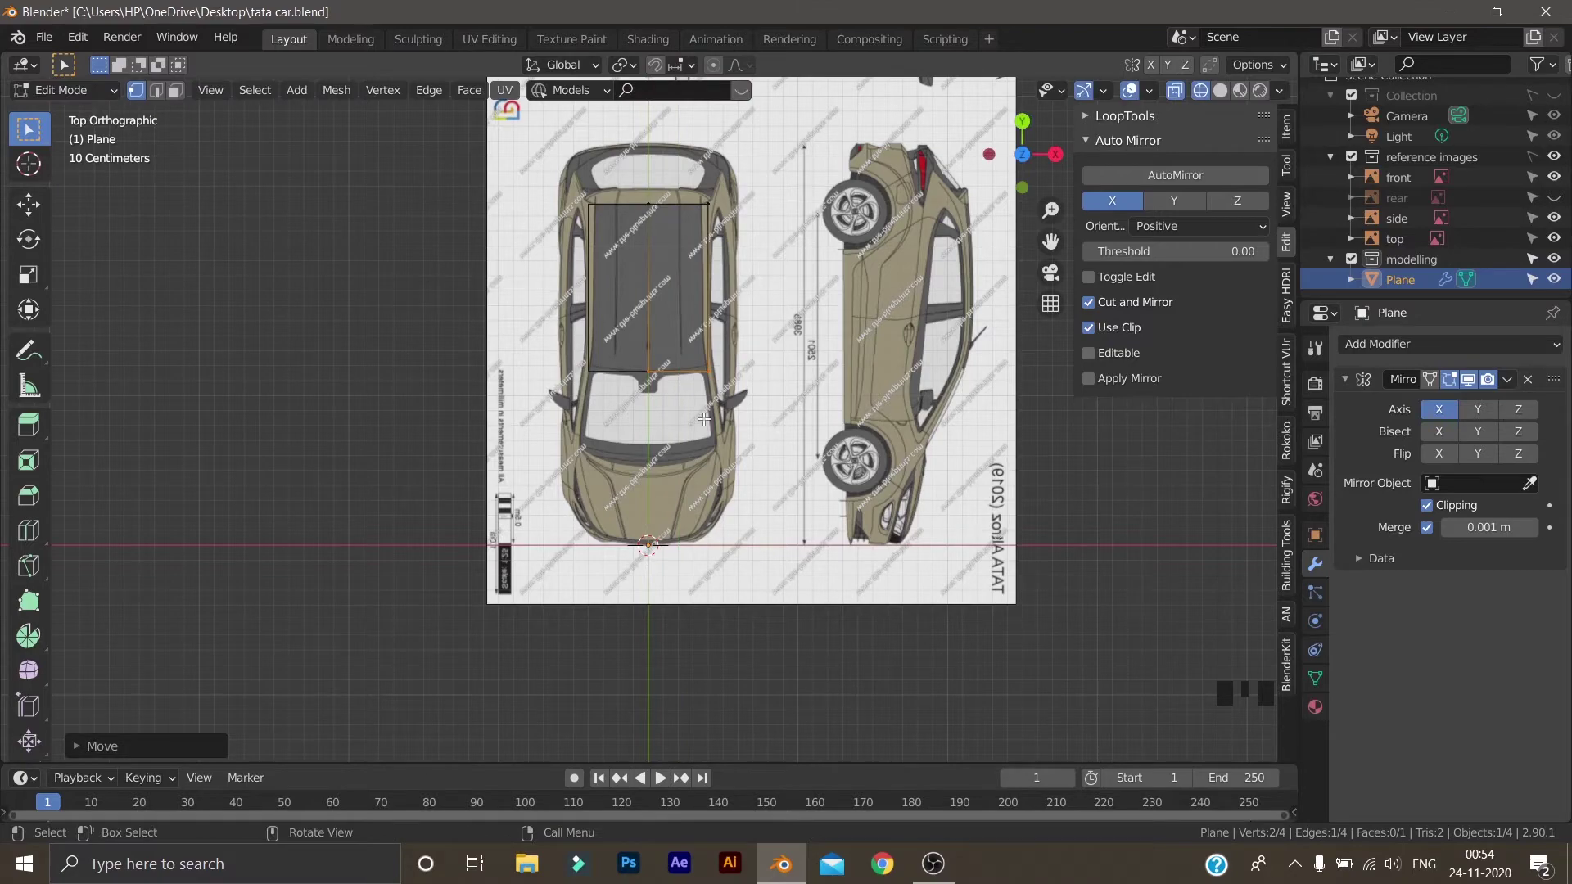
Move the plane's outer front vertex onto the roof's front corner beside the windshield
scroll(700, 401, up, 4)
shift+middle_drag(696, 390, 711, 350)
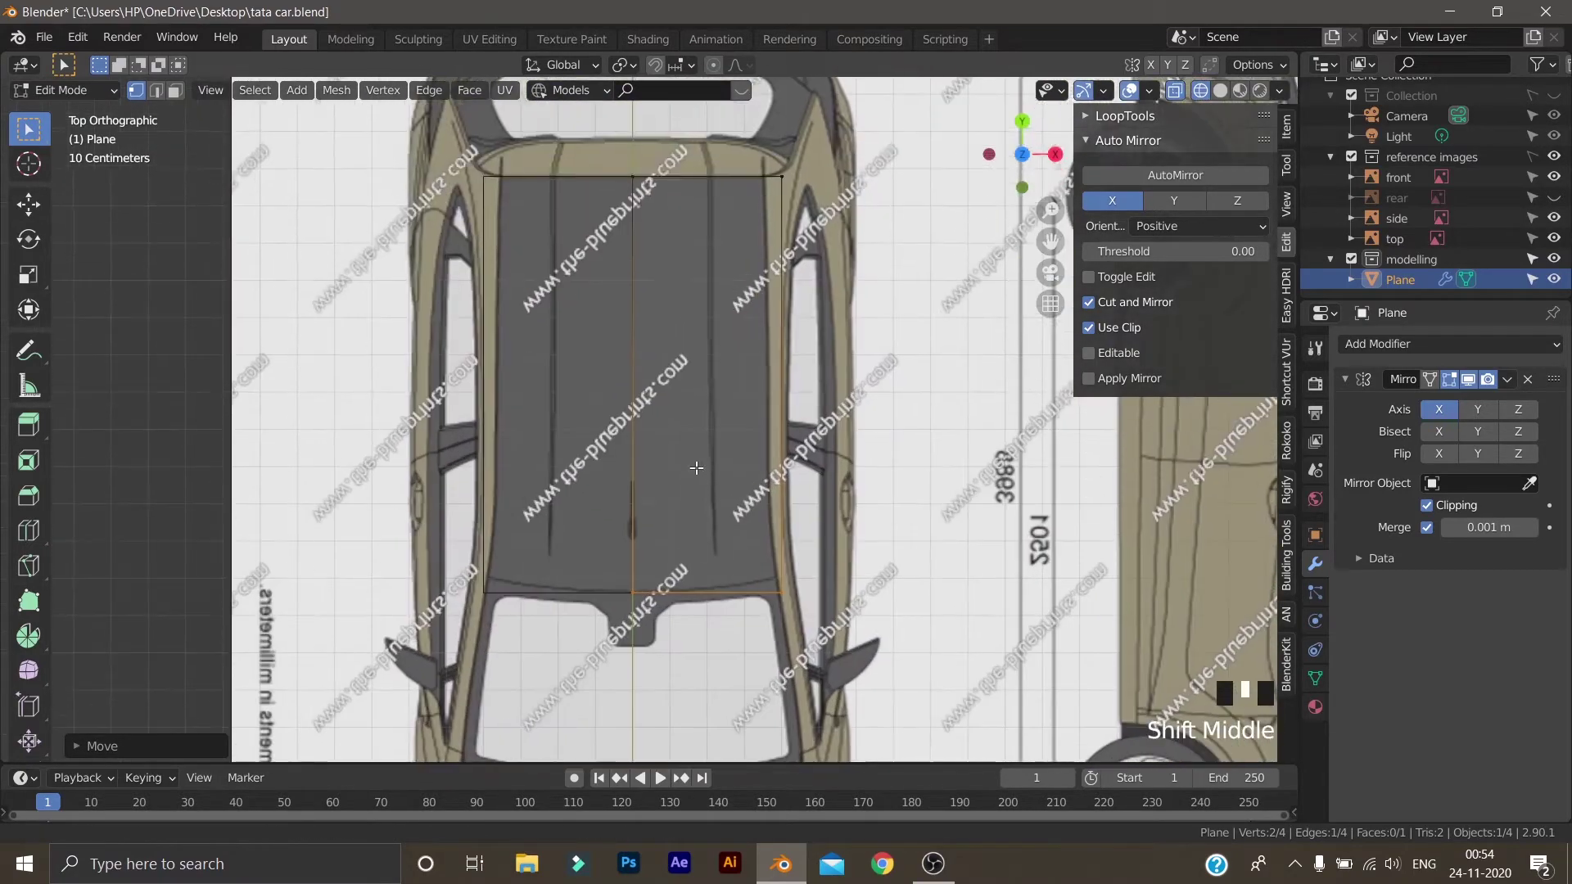
scroll(710, 353, up, 2)
click(863, 703)
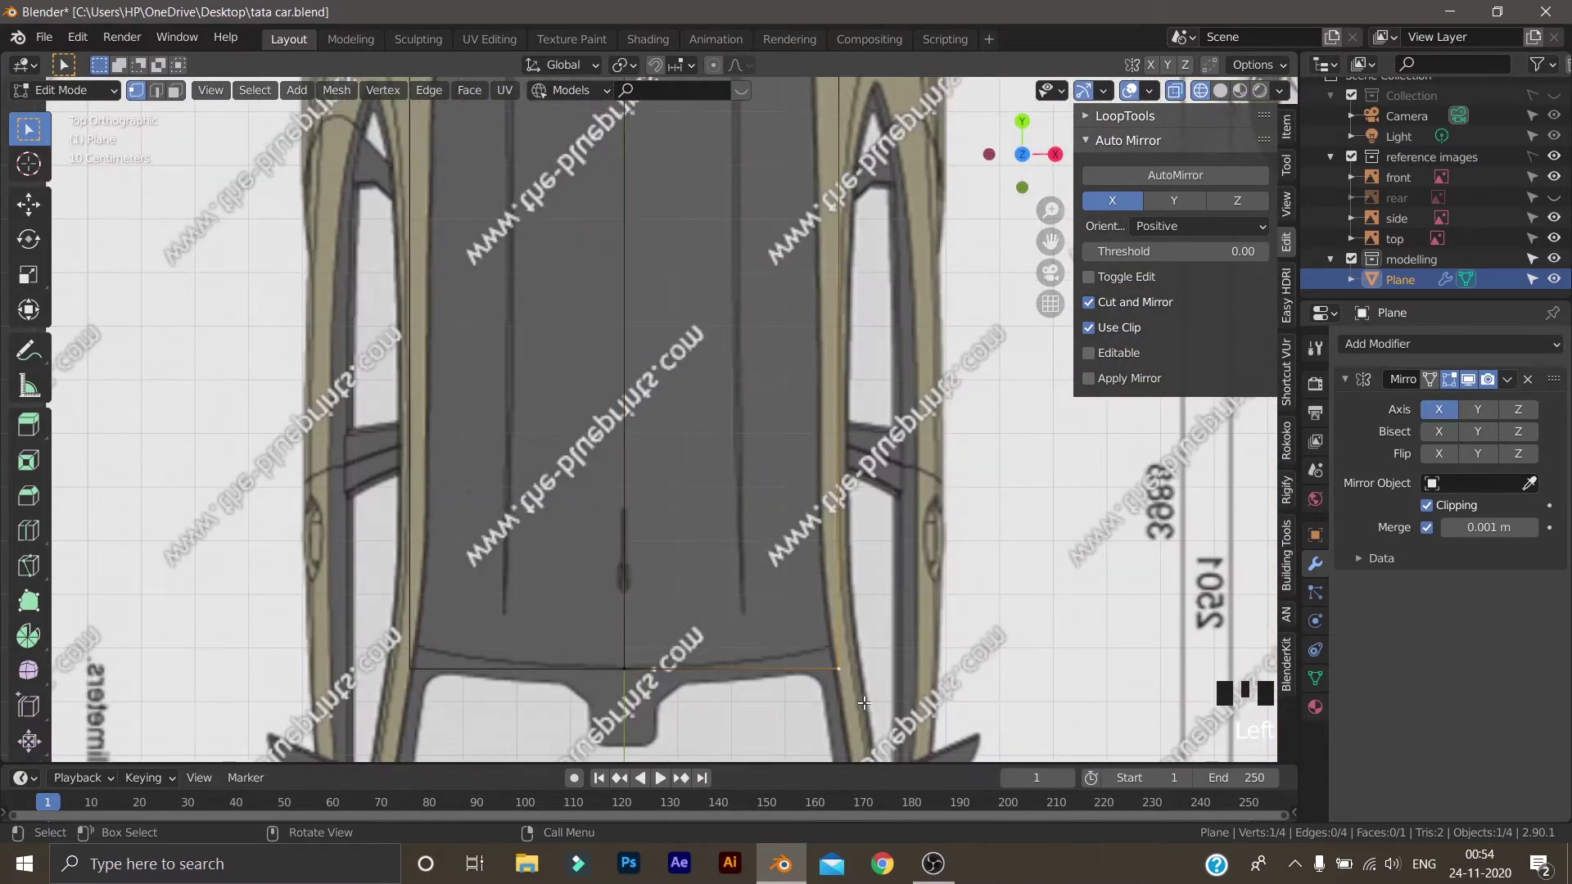
key(g)
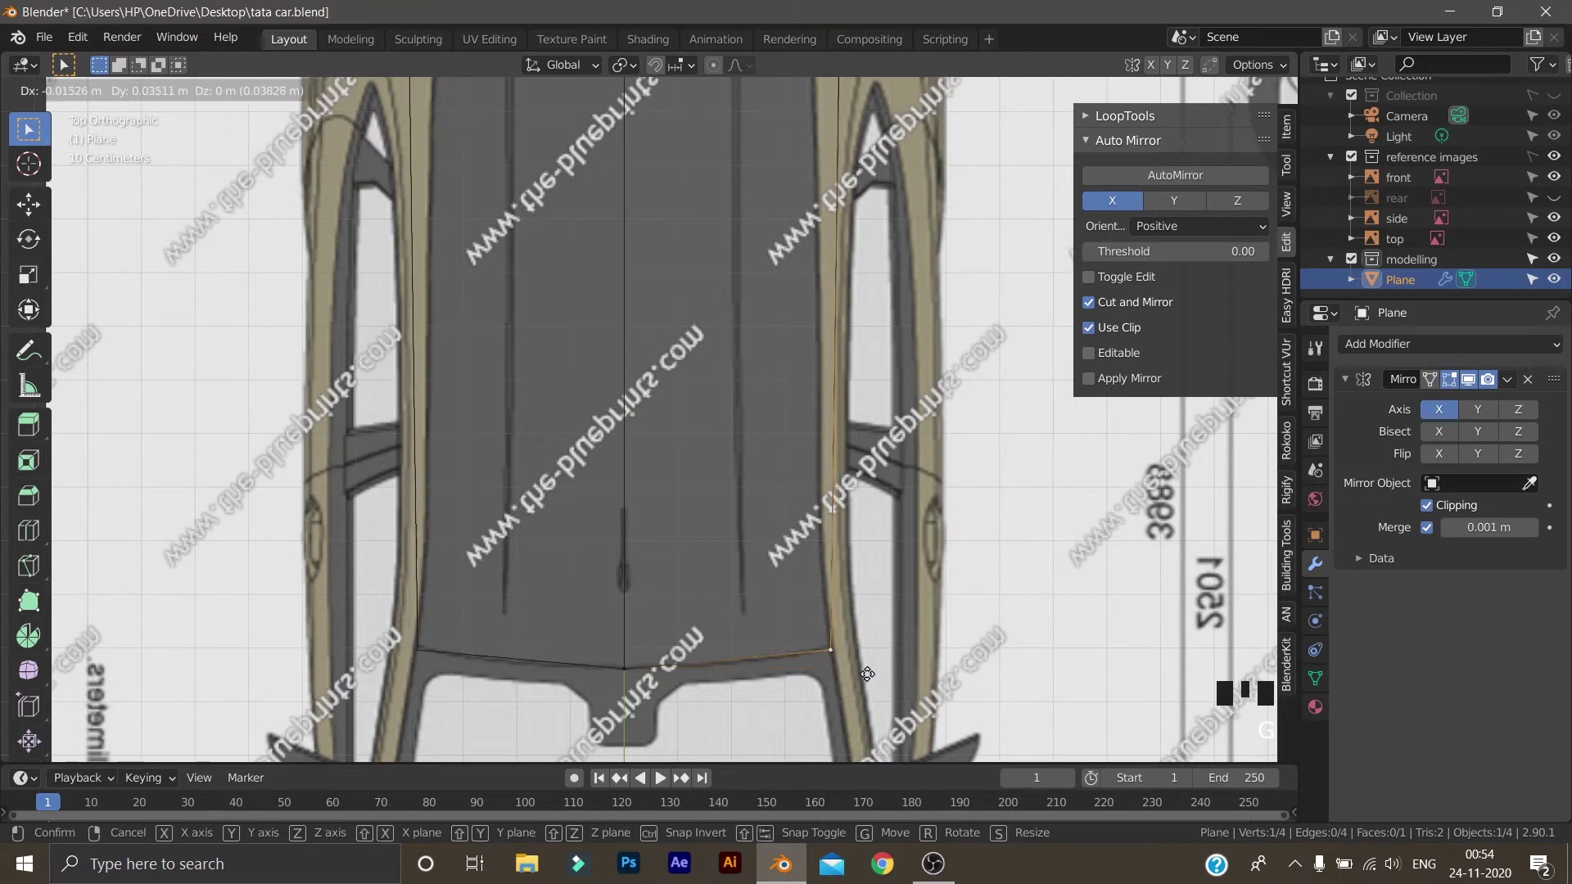
click(867, 670)
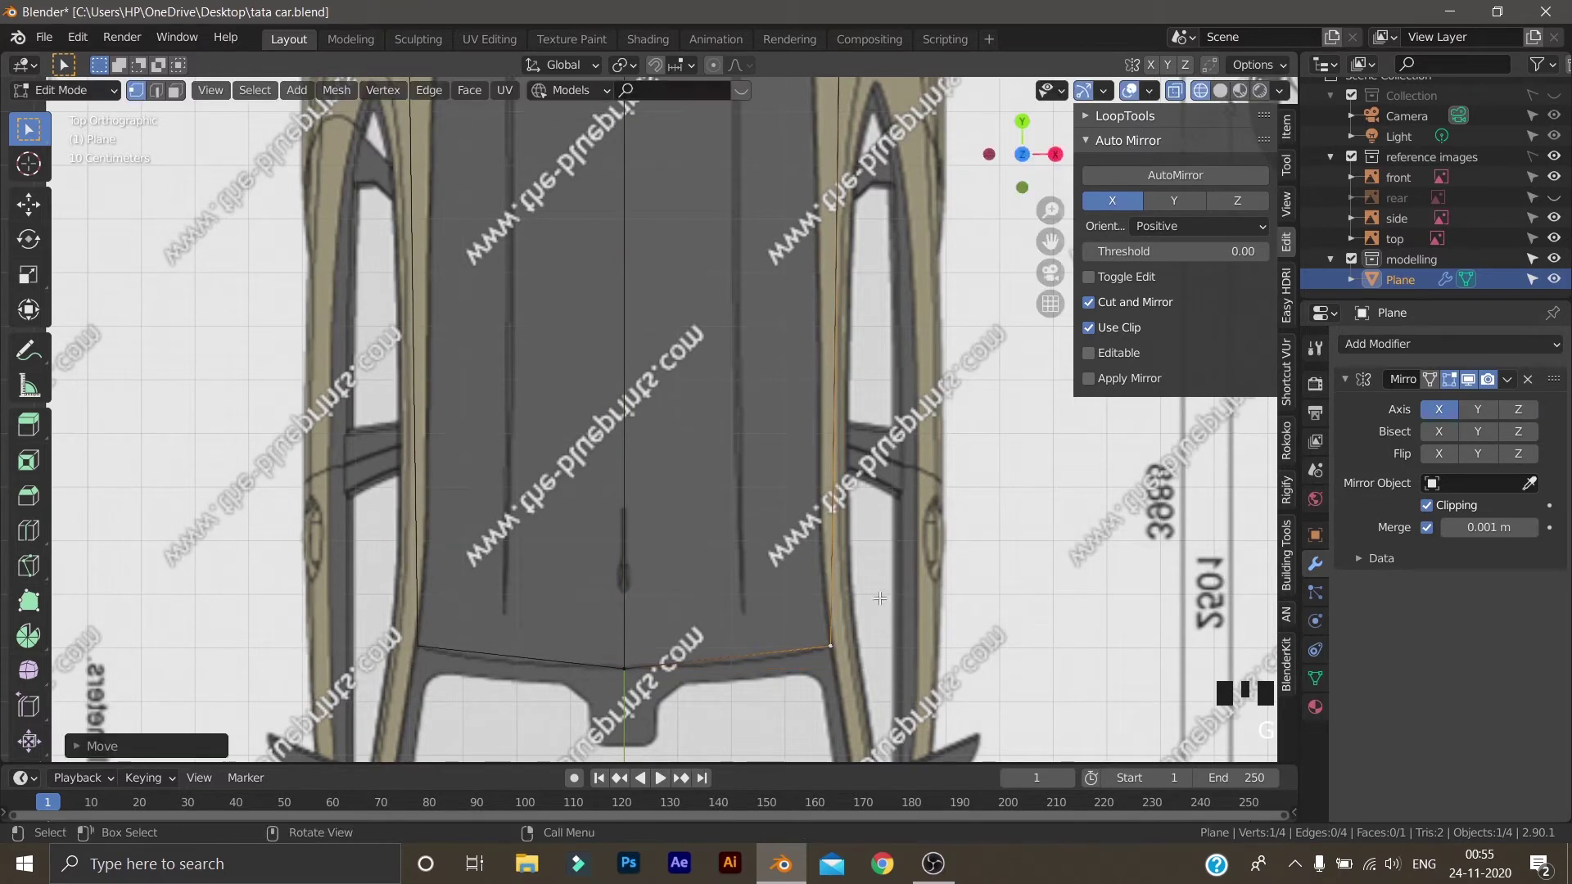
Move the plane's outer rear vertex inward along X by about 0.05 m to the roof's rear corner
shift+middle_drag(878, 387, 840, 411)
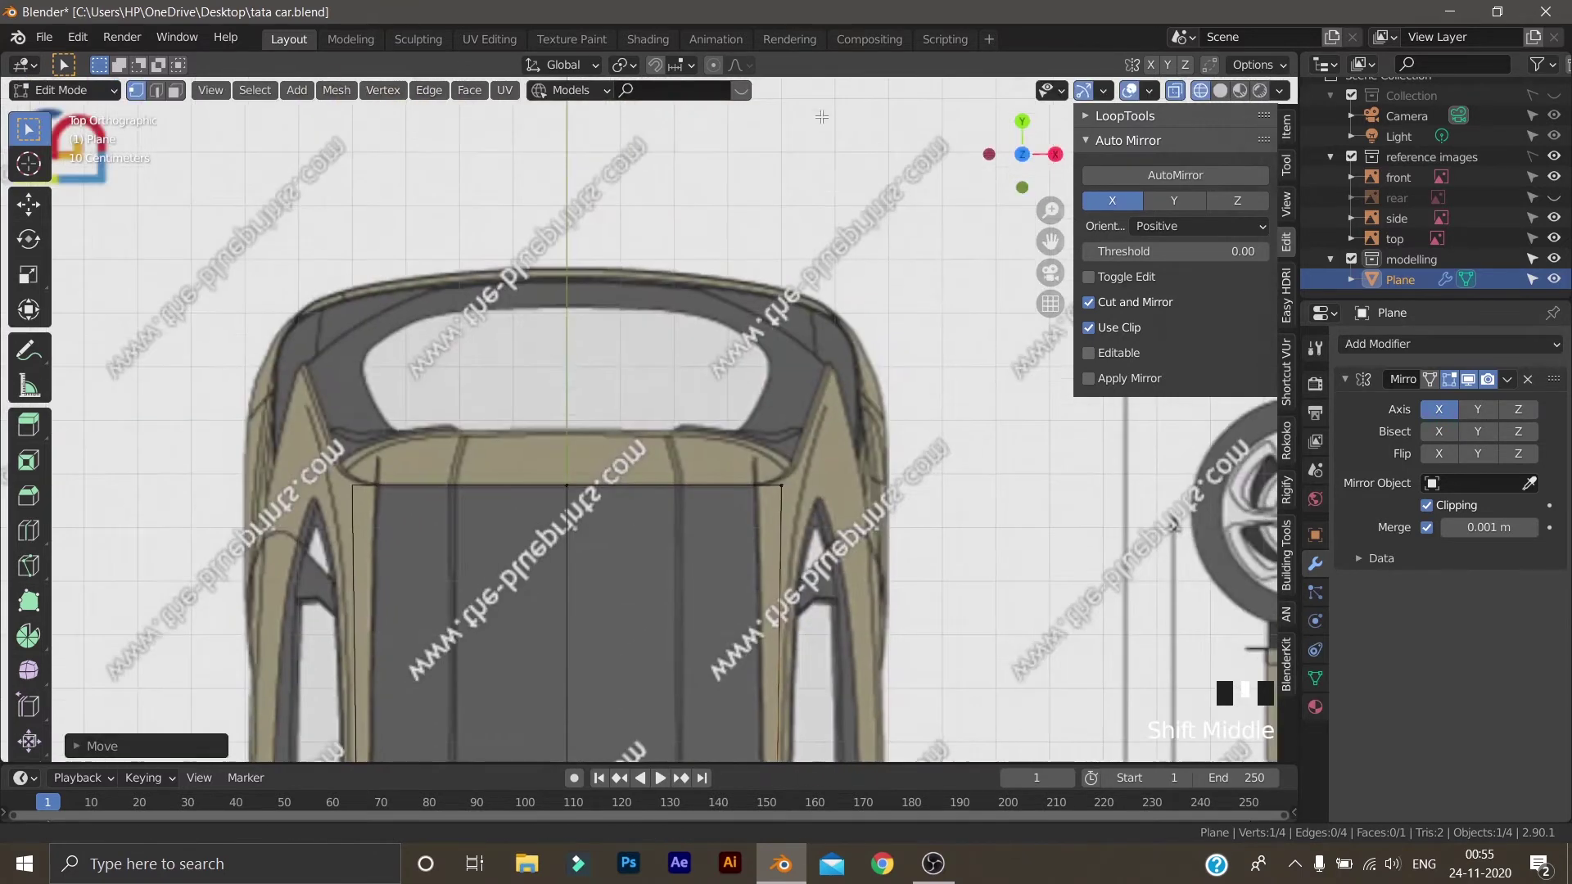
click(784, 493)
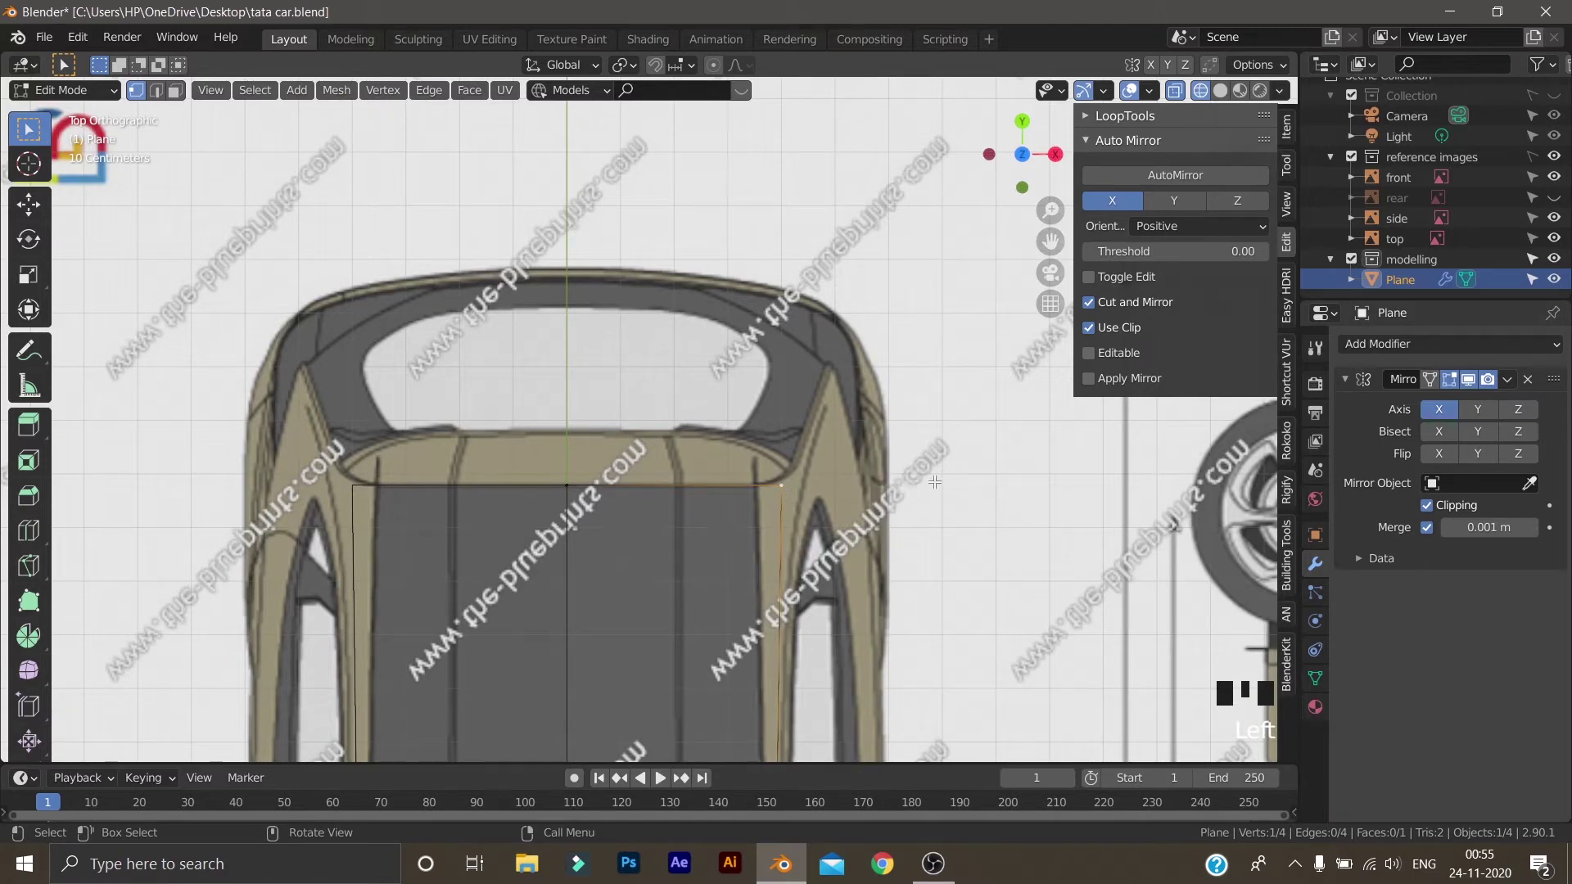
key(g)
key(x)
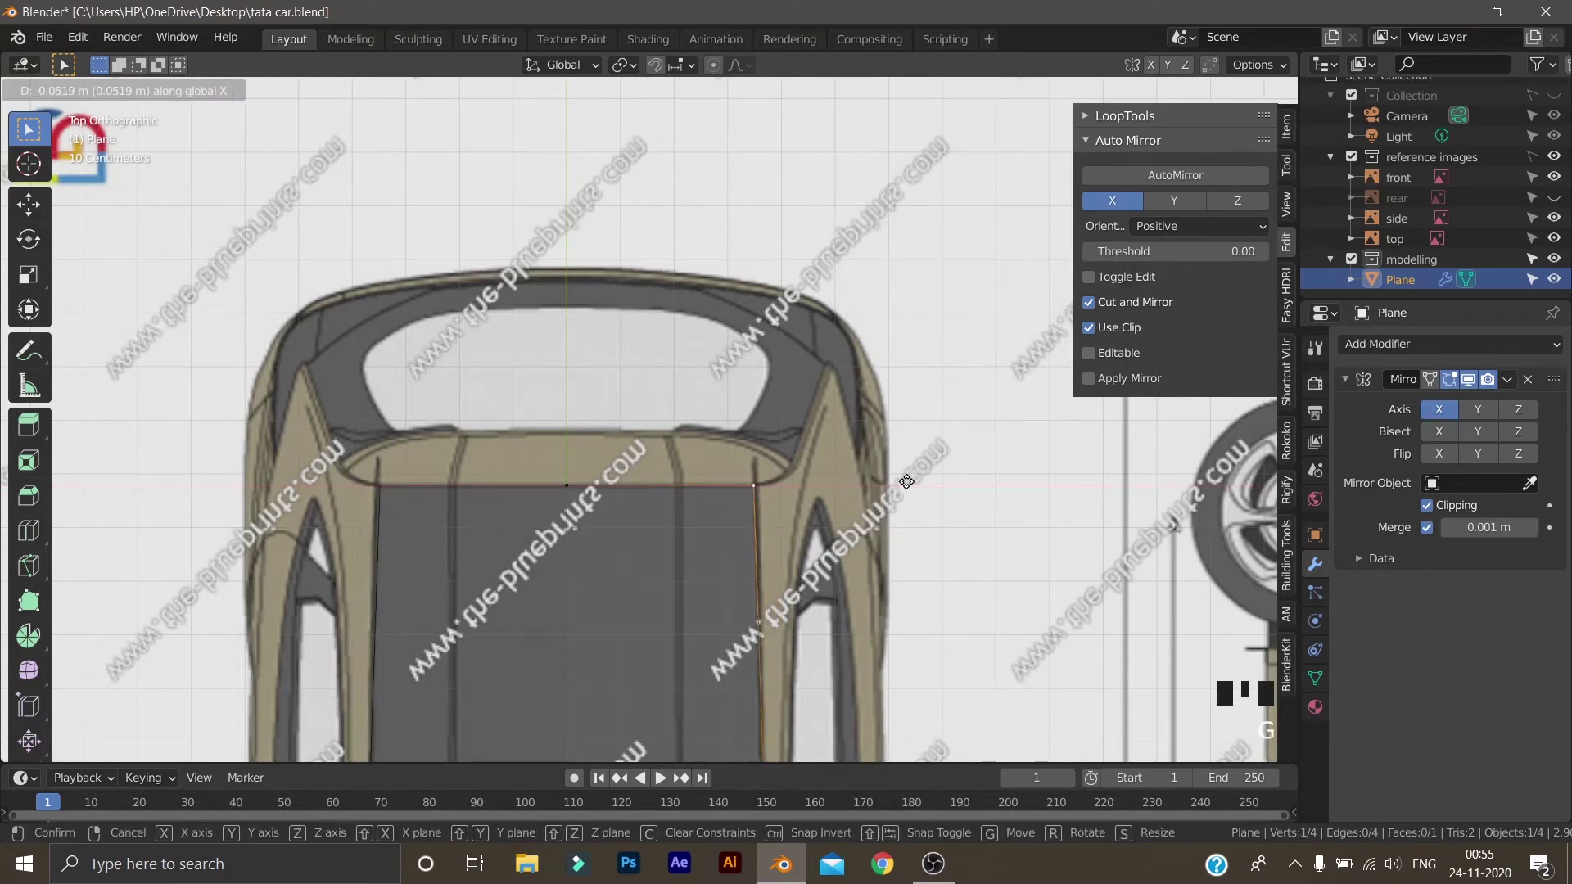
click(906, 484)
Add two evenly spaced lengthwise loop cuts to the roof plane without sliding them
scroll(905, 520, down, 3)
middle_drag(904, 548, 689, 450)
scroll(737, 458, down, 1)
key(KP_7)
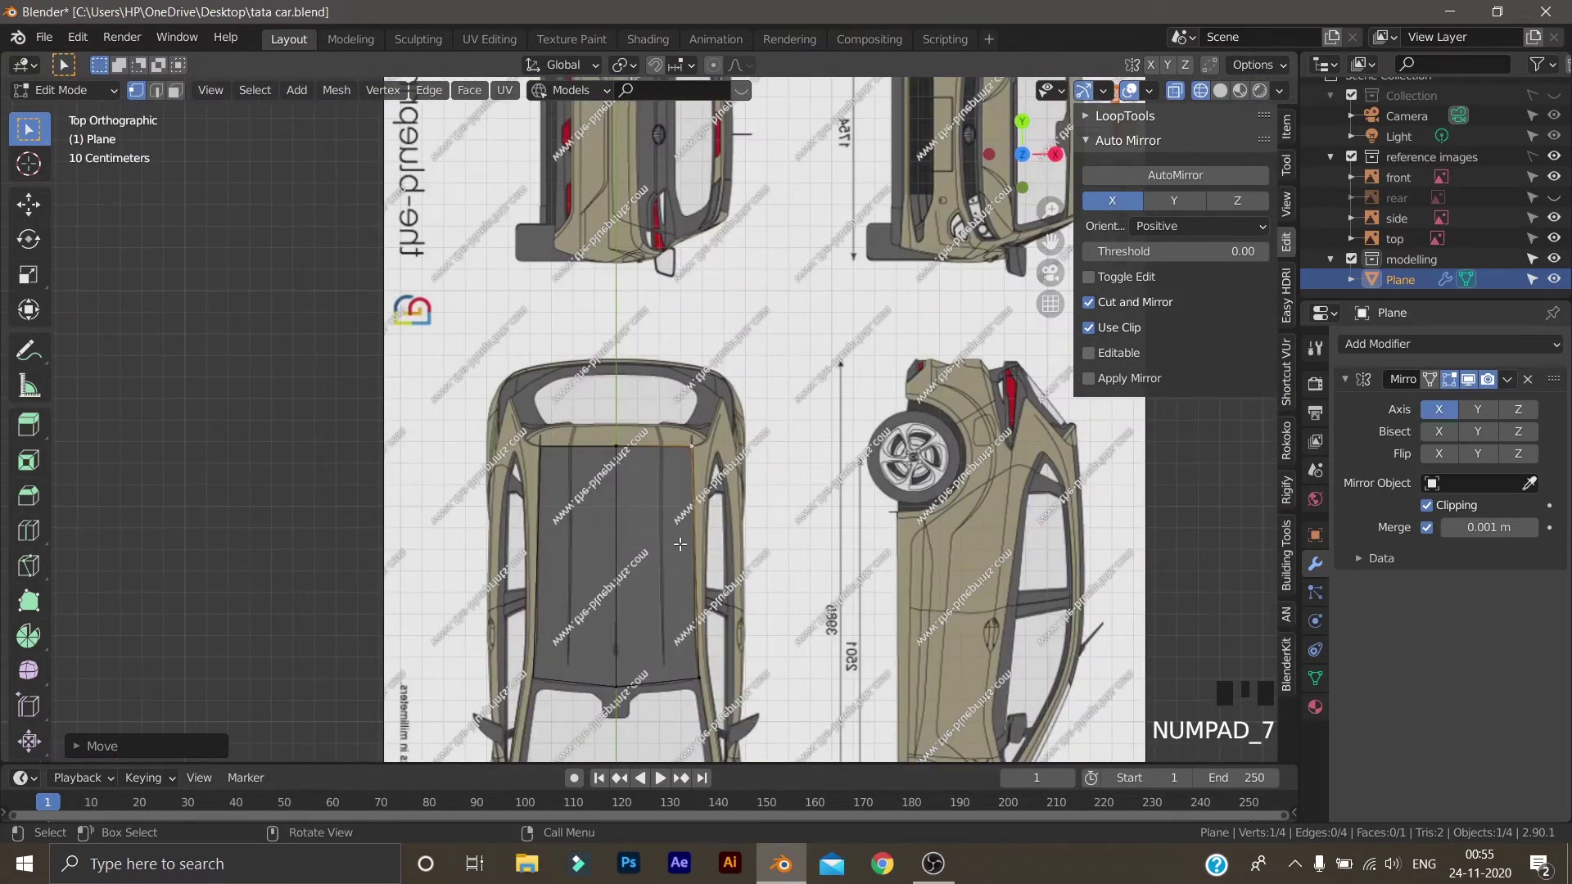
scroll(673, 573, up, 4)
shift+middle_drag(776, 461, 659, 82)
scroll(614, 446, up, 5)
shift+middle_drag(565, 335, 643, 570)
scroll(614, 431, down, 4)
key(ctrl+r)
scroll(618, 146, up, 1)
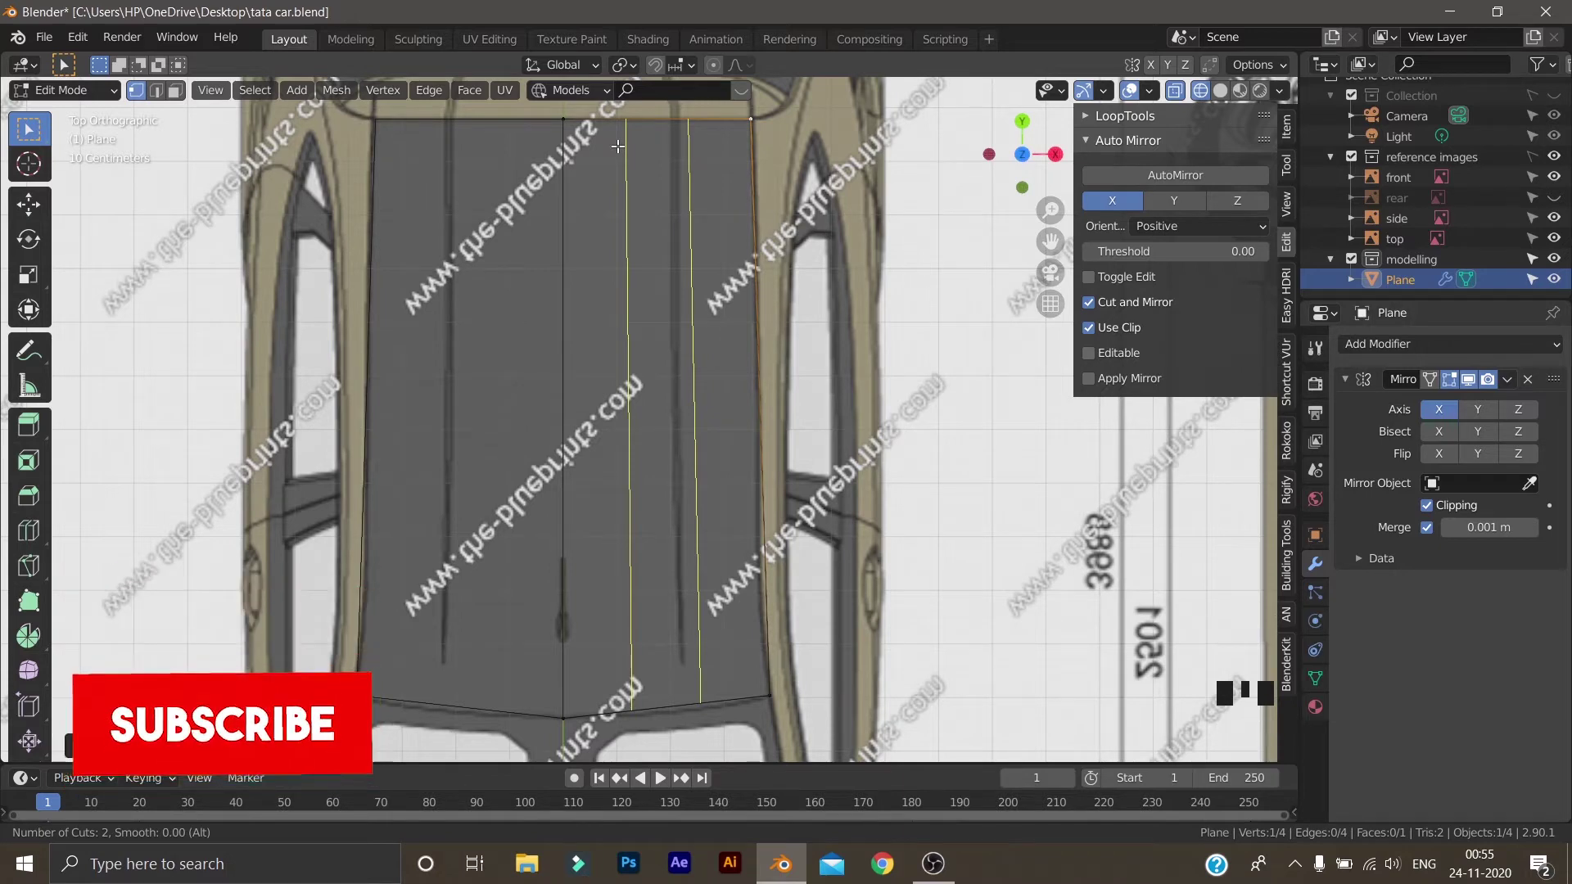
click(618, 146)
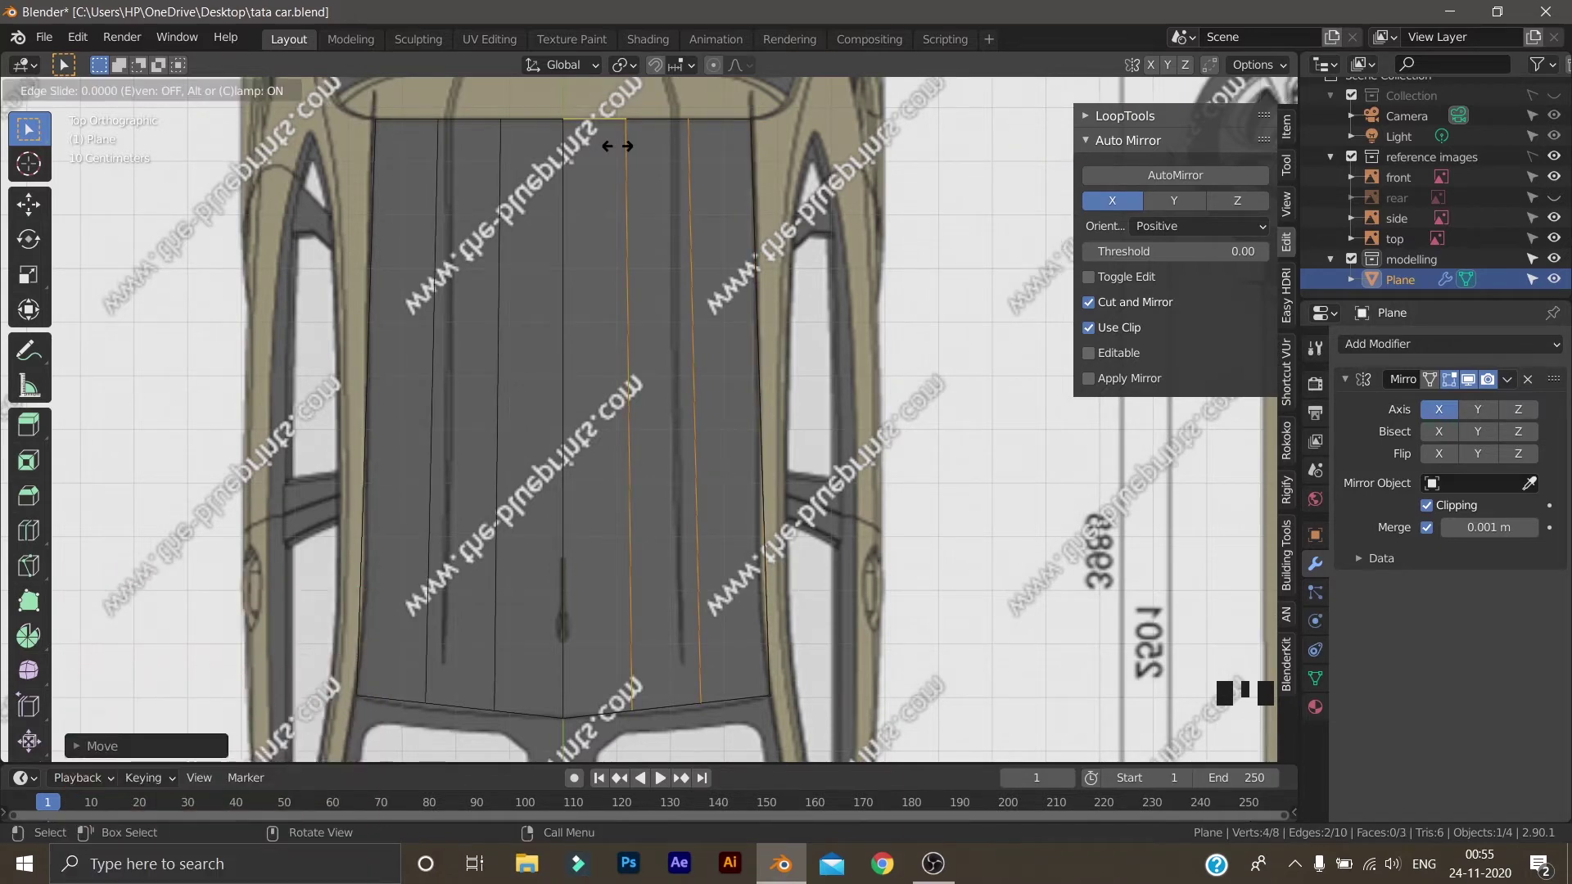
click(639, 246)
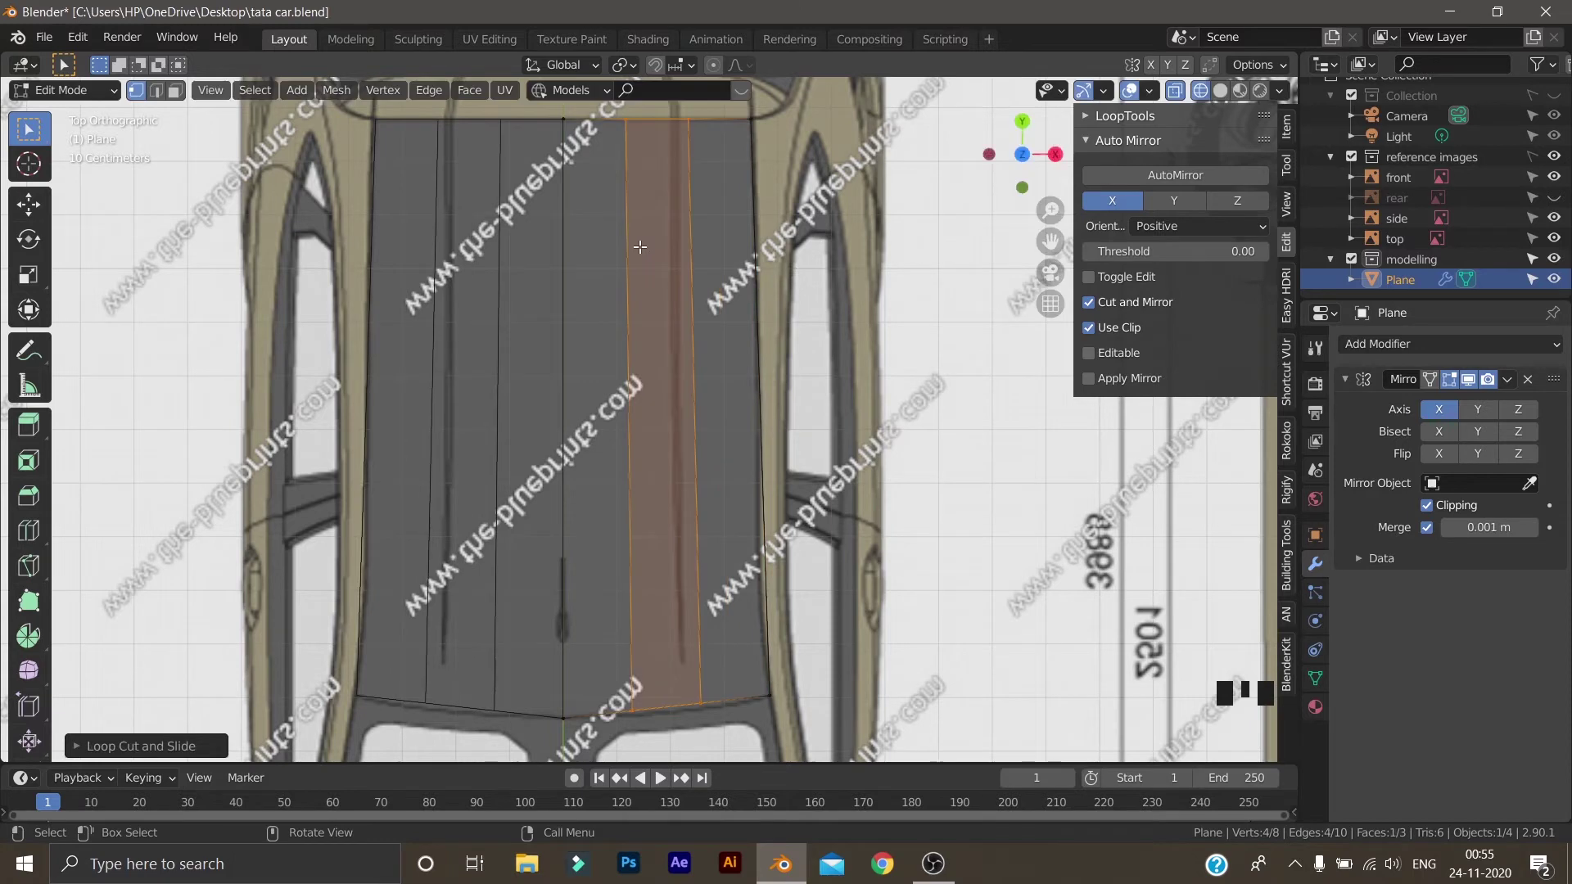
Move the front vertices of both new loop cuts onto the curved front line of the roof
shift+middle_drag(860, 528, 546, 532)
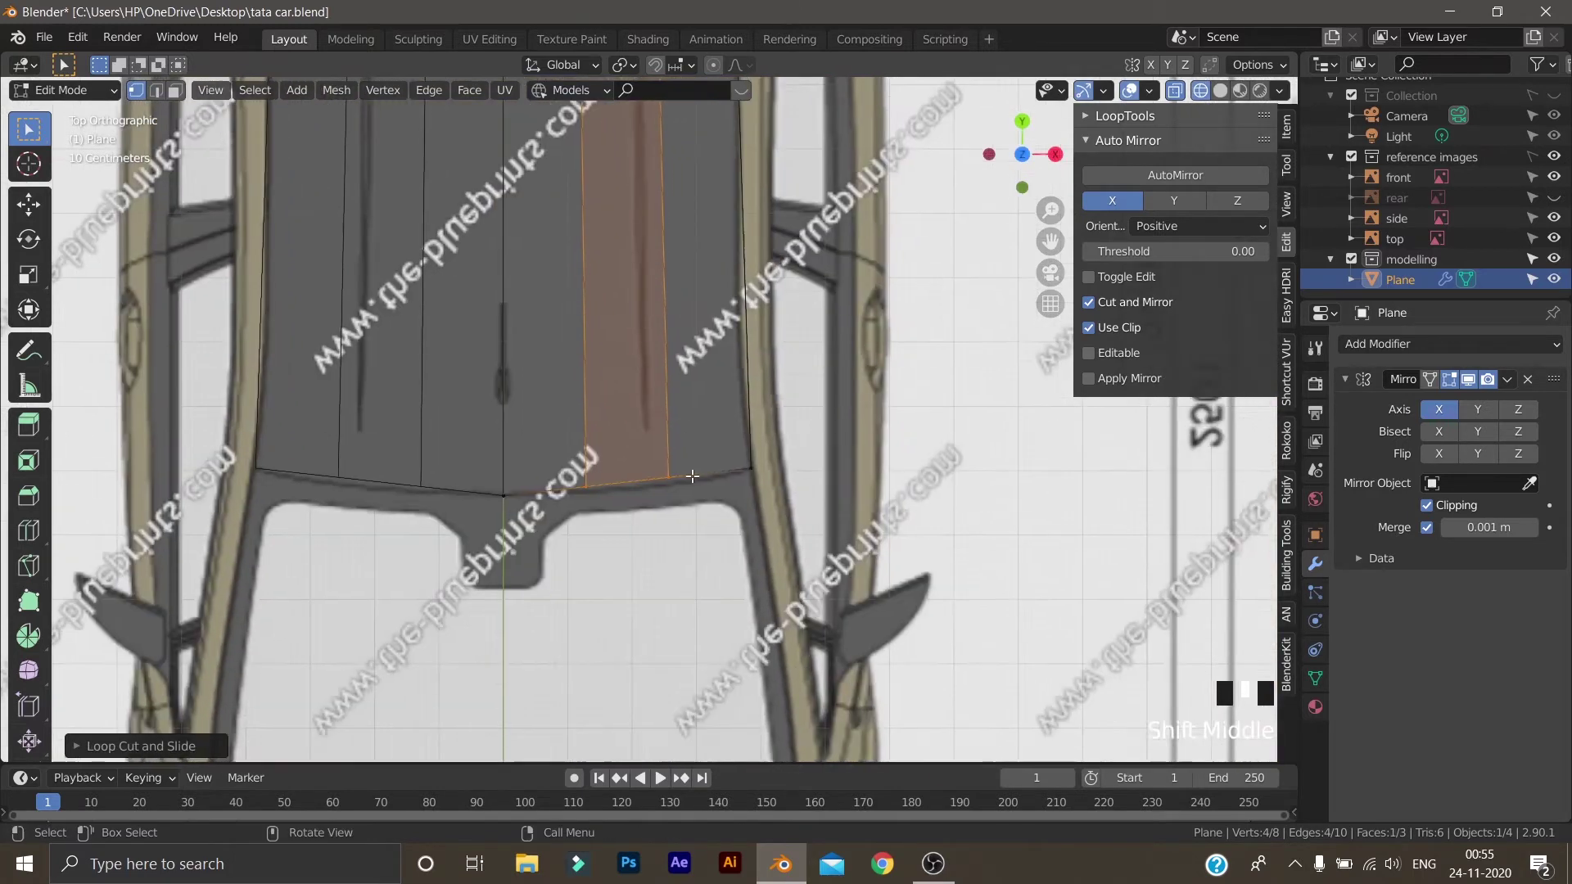
scroll(547, 531, up, 2)
click(554, 516)
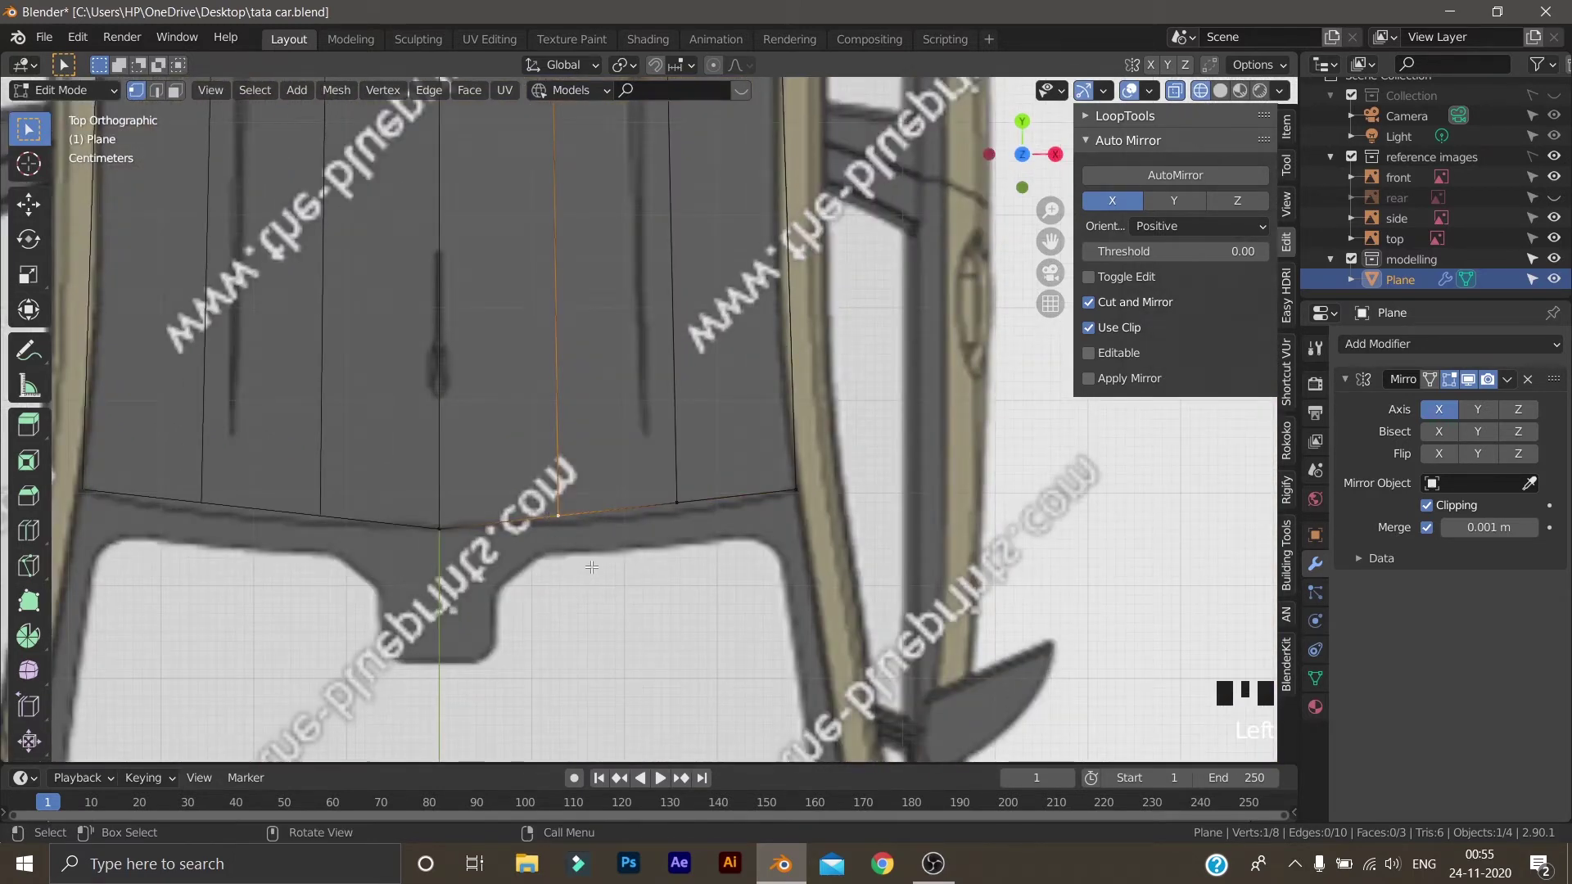
key(g)
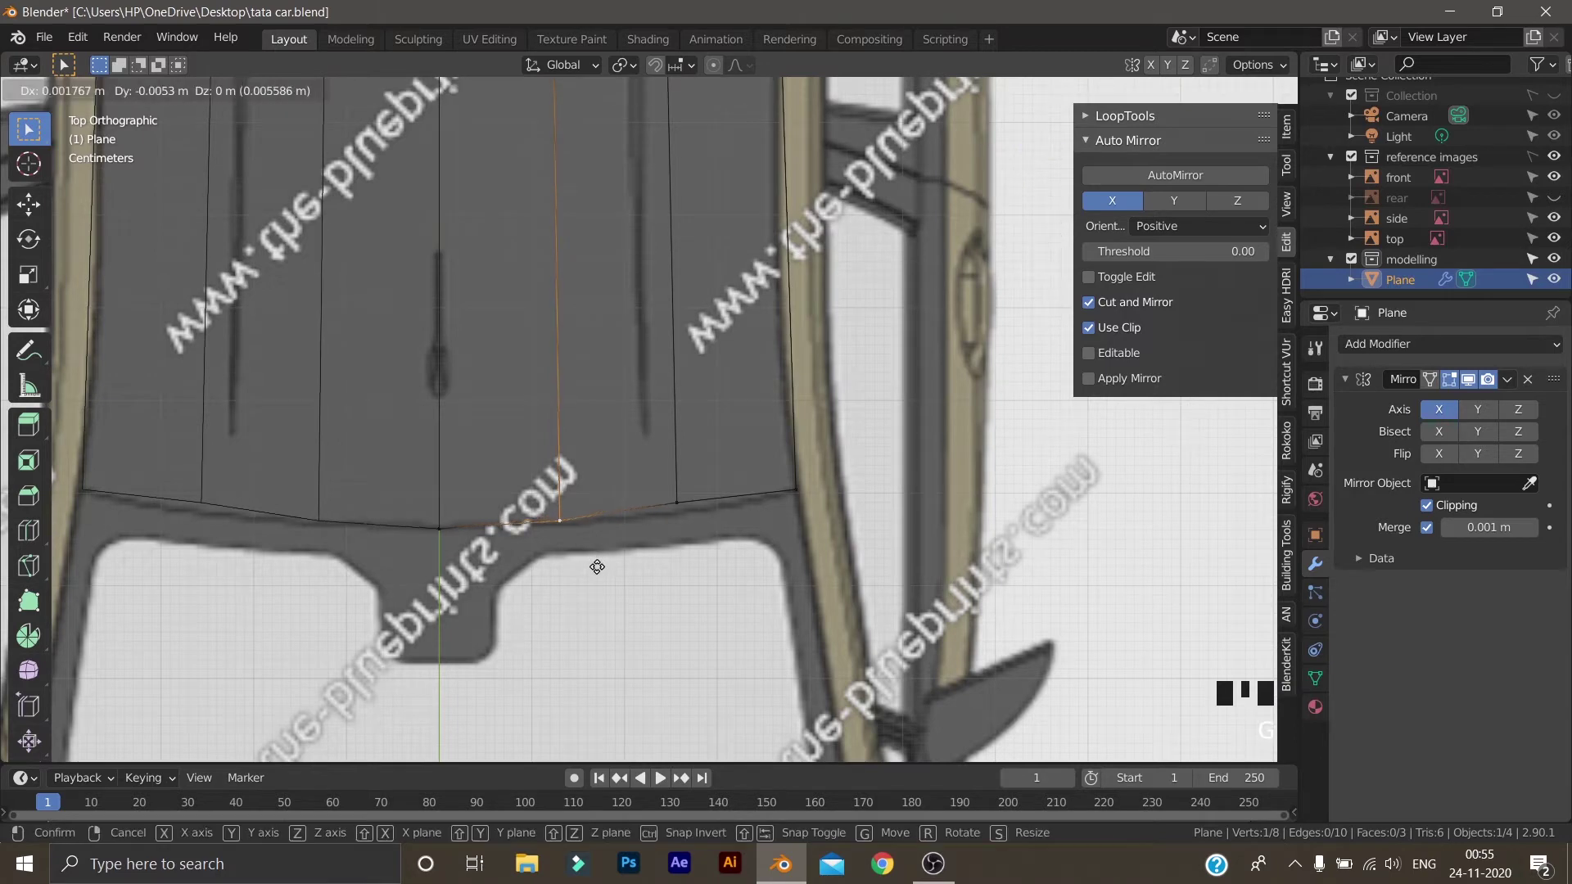
click(598, 568)
click(676, 508)
key(g)
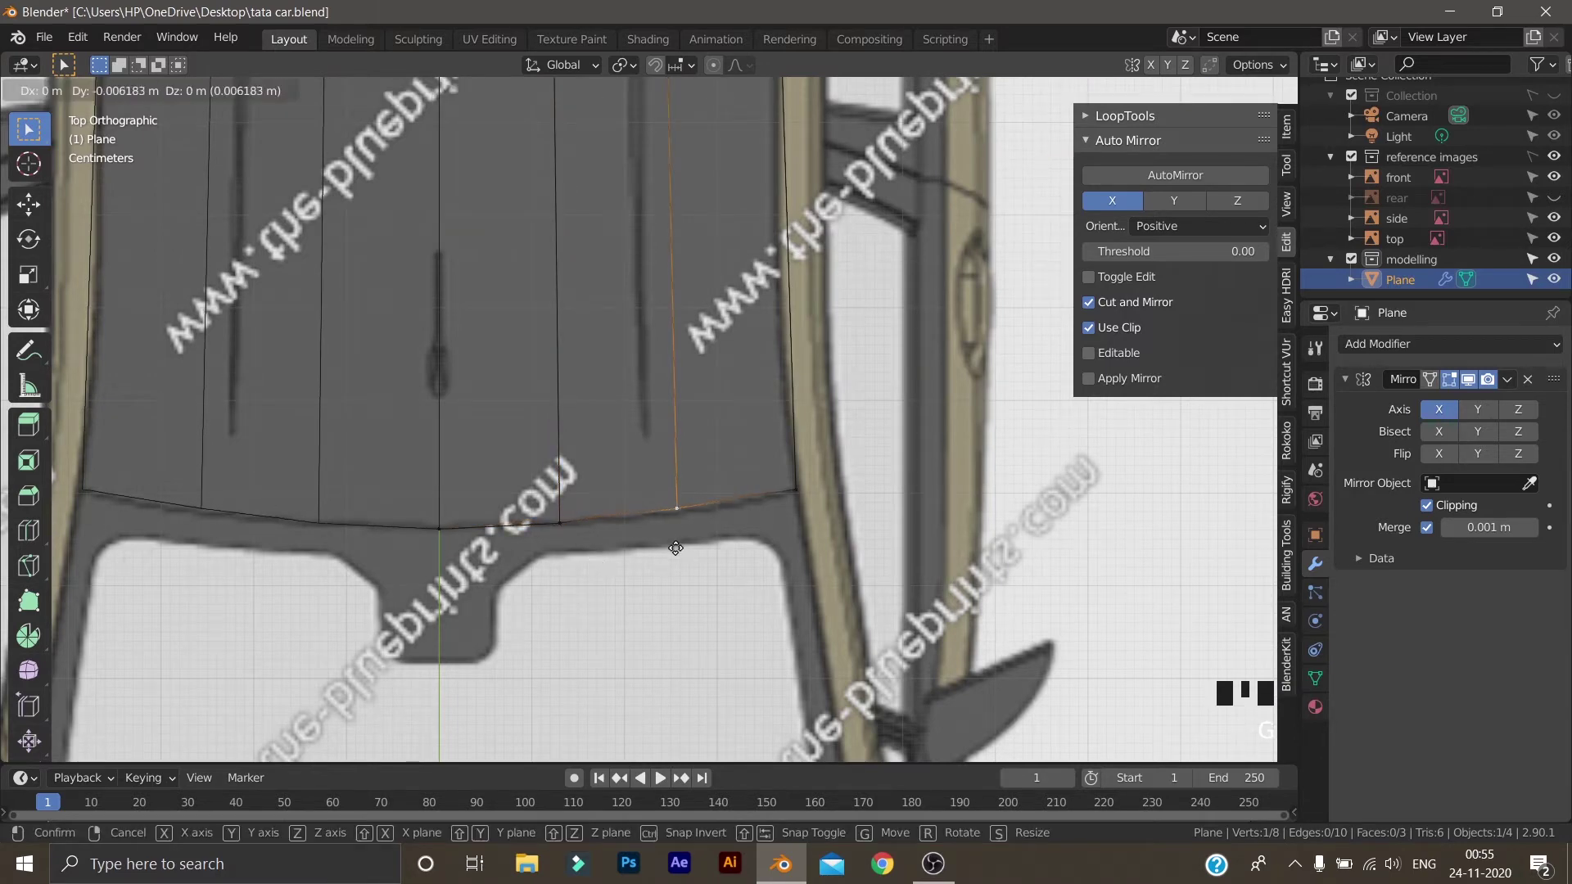
click(676, 548)
Select both end vertices of the outer lengthwise cut and edge-slide it inward by a factor of about 0.28 onto the roof groove
scroll(737, 427, down, 3)
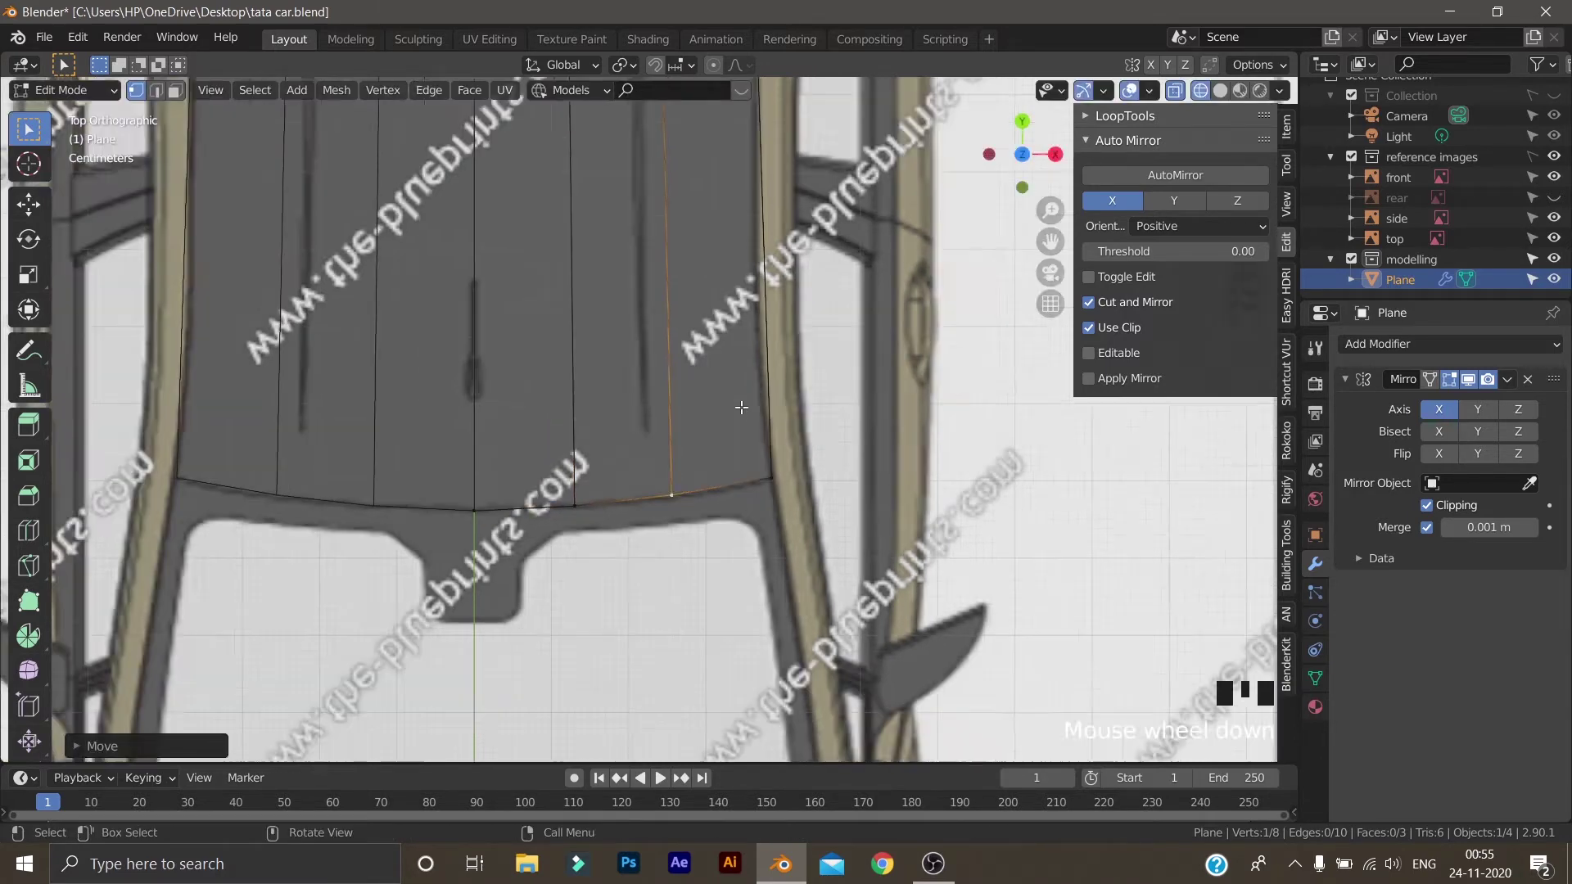
shift+middle_drag(726, 474, 633, 269)
scroll(577, 223, up, 1)
scroll(747, 228, up, 2)
scroll(720, 229, down, 2)
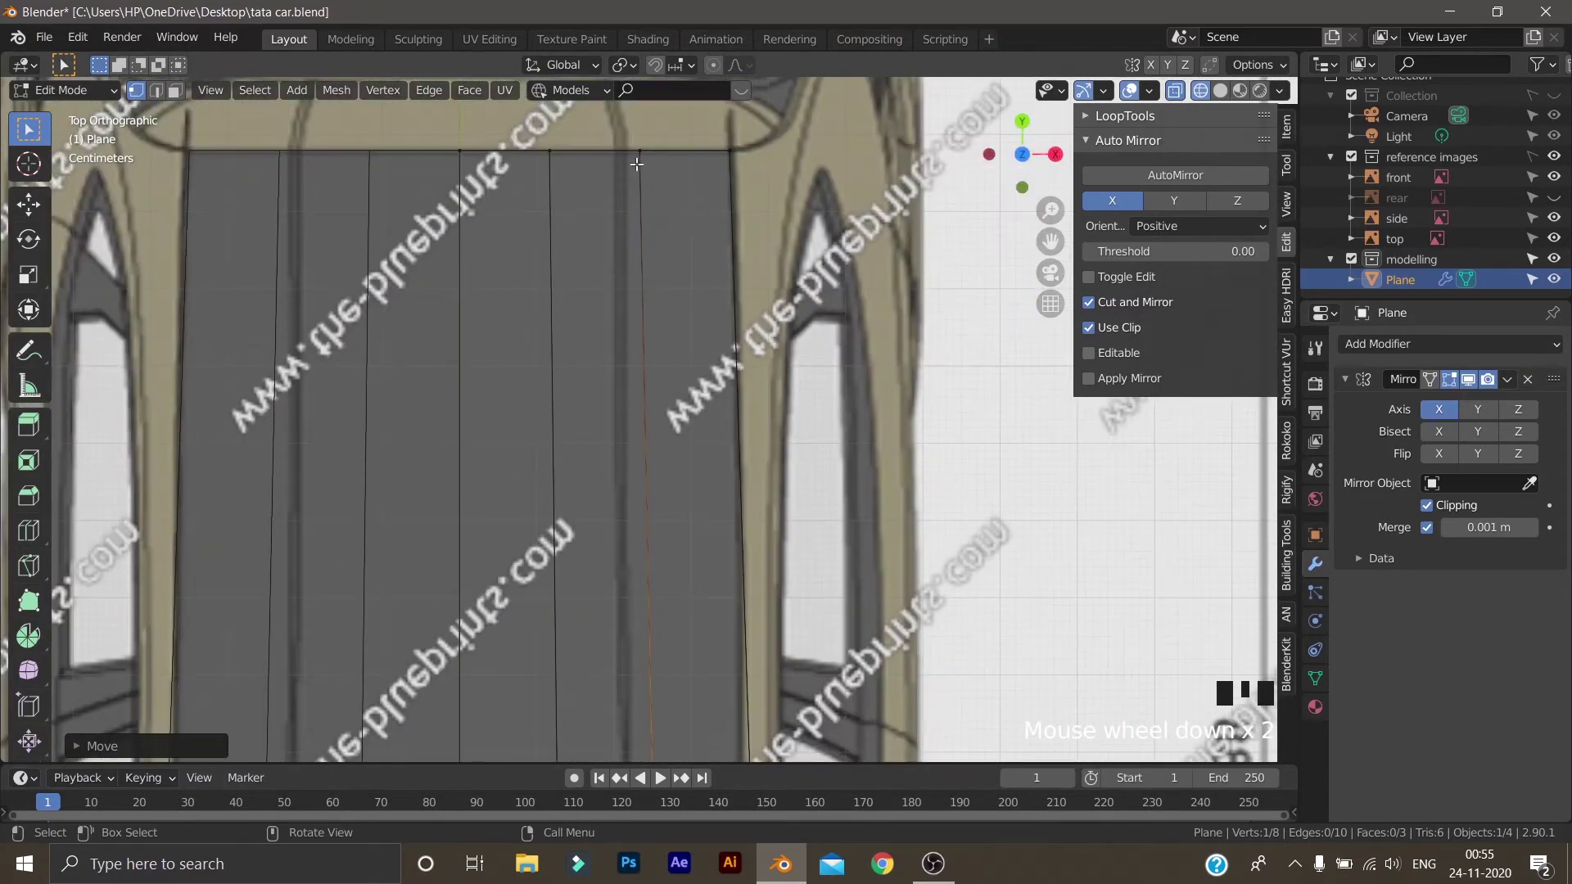
shift+click(638, 150)
scroll(696, 383, down, 3)
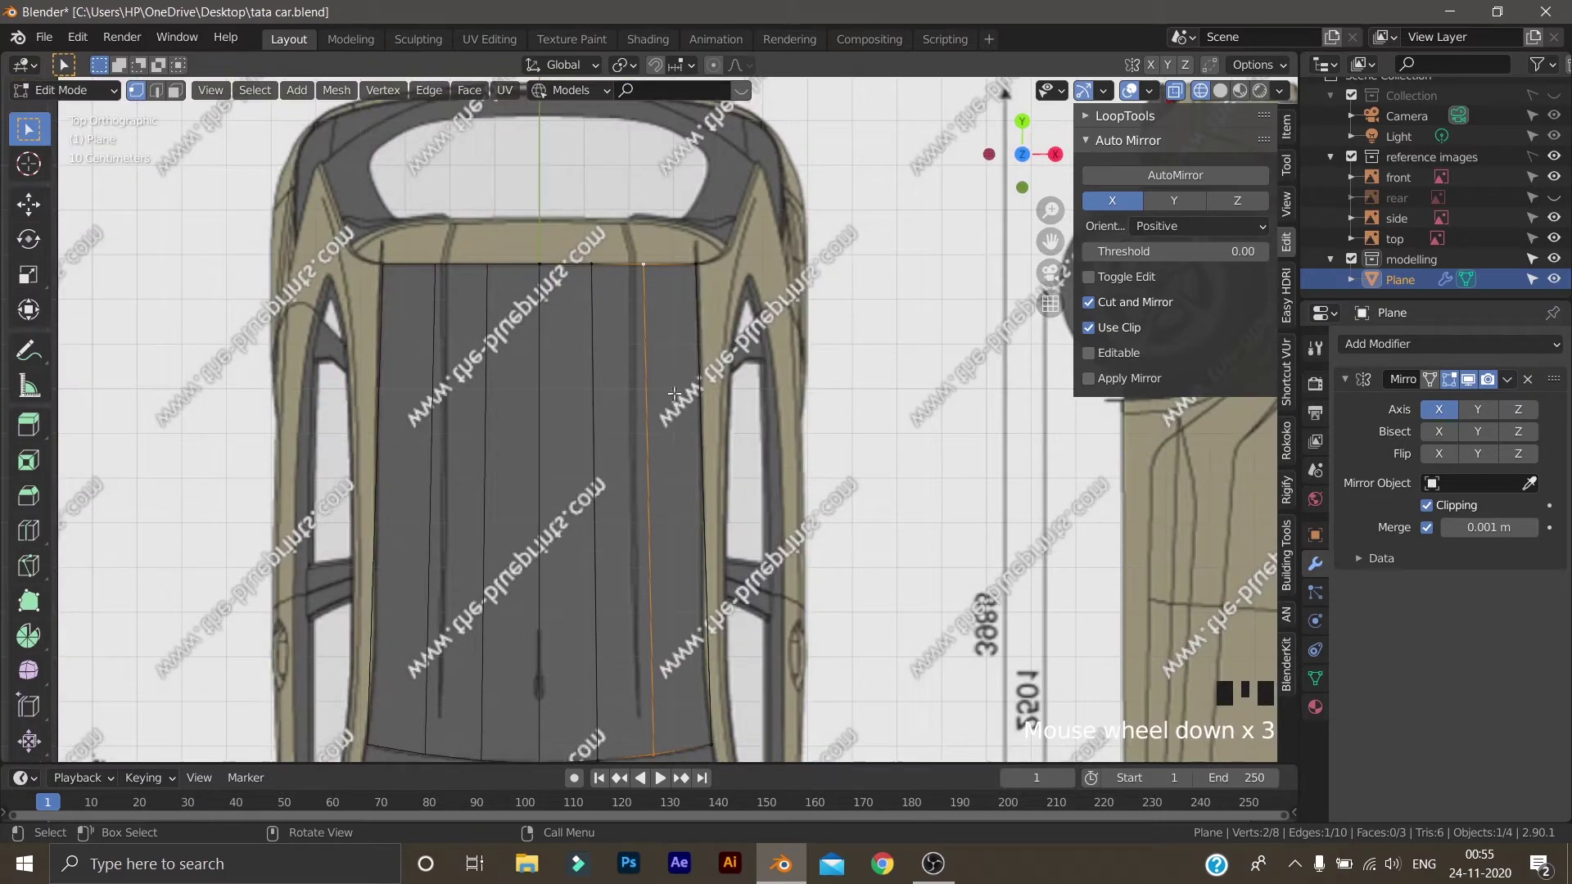
scroll(673, 443, down, 5)
middle_drag(638, 442, 583, 315)
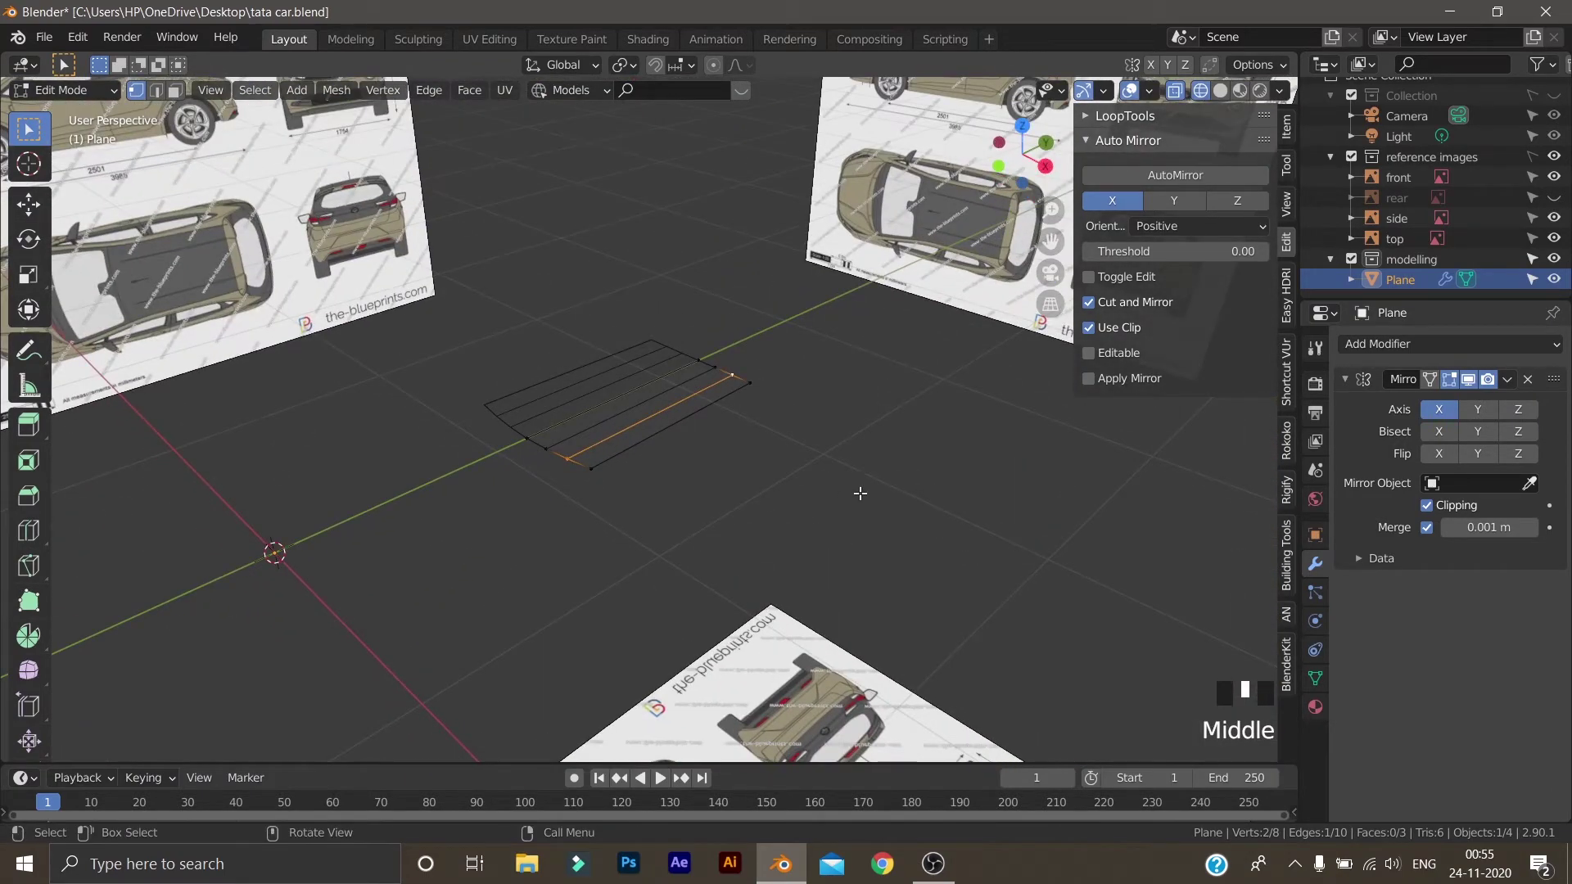
key(KP_7)
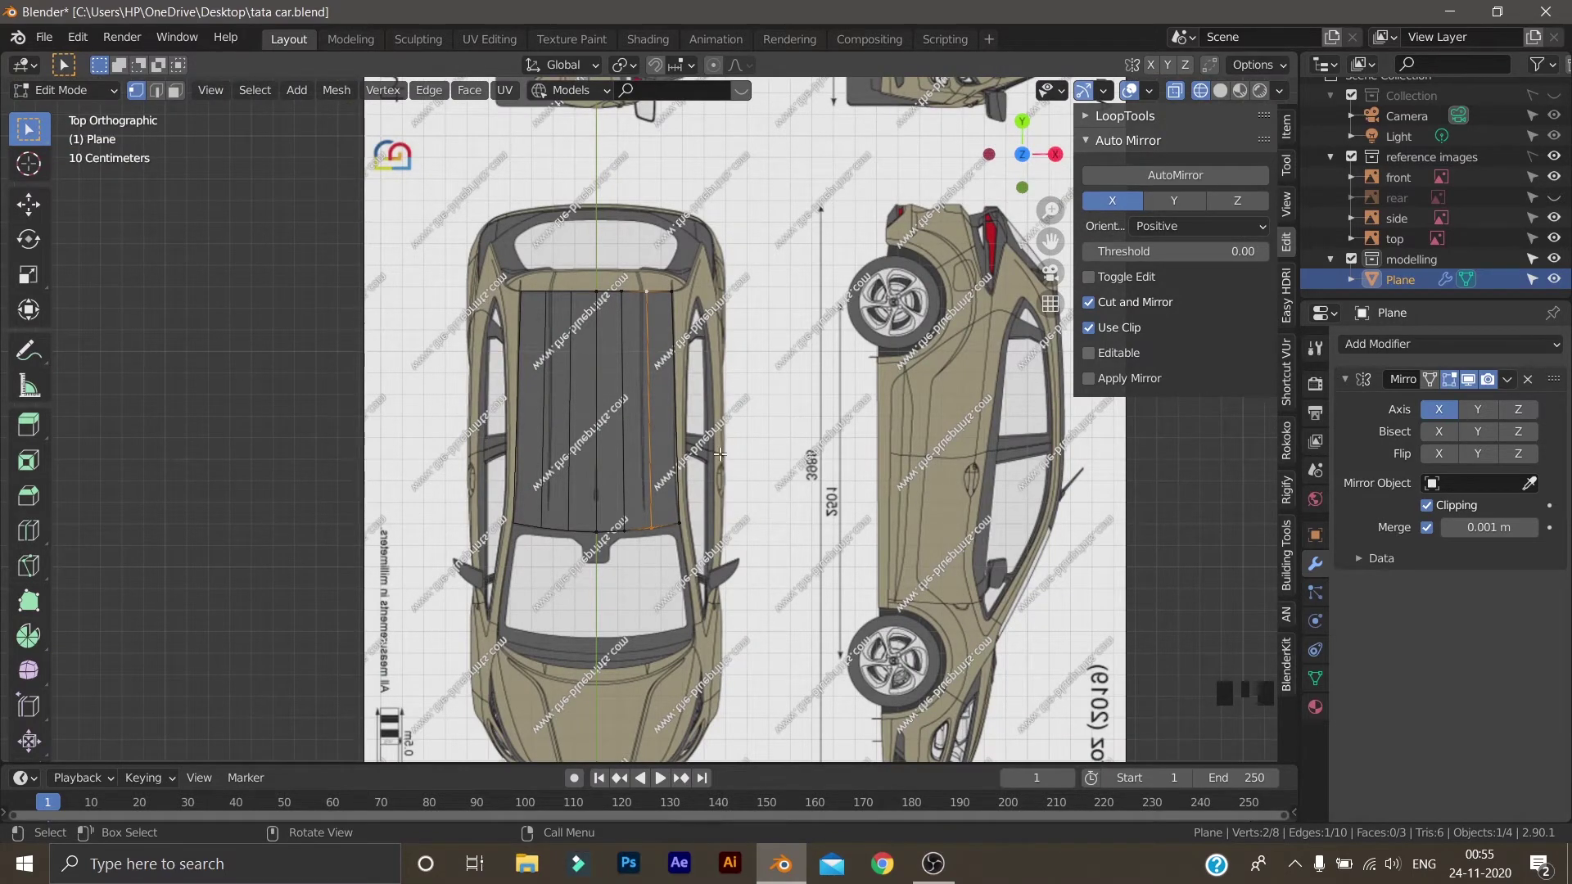
scroll(719, 454, up, 3)
key(g)
key(g)
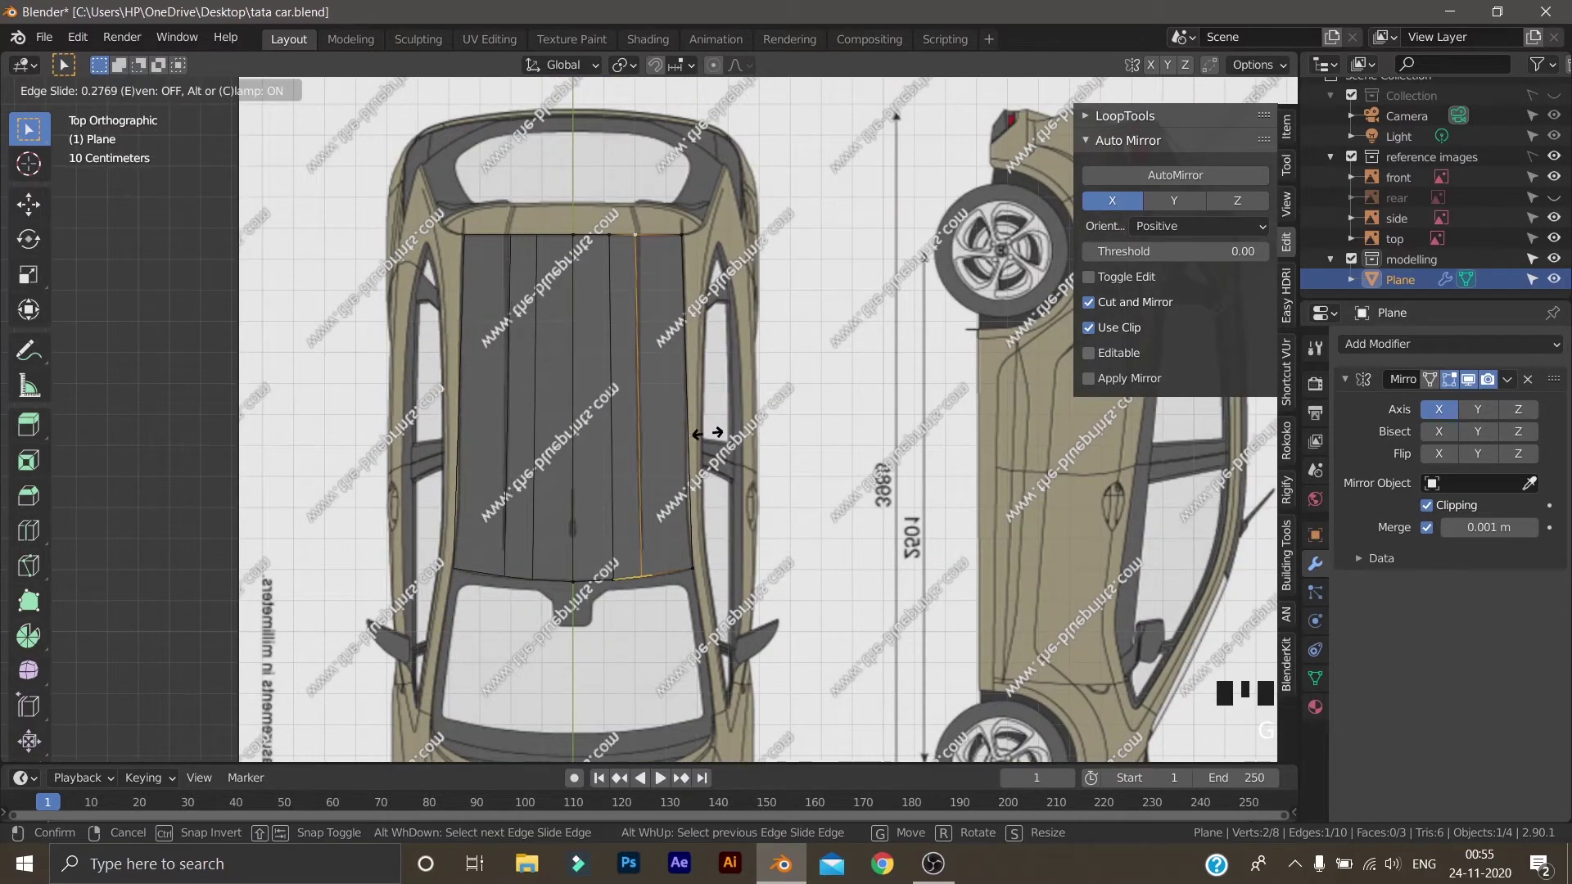
click(708, 433)
Examine how the outer lengthwise edge follows the roof groove from front to rear in the top view
scroll(708, 433, down, 2)
scroll(711, 446, up, 1)
middle_drag(712, 459, 723, 503)
scroll(723, 503, up, 2)
key(KP_7)
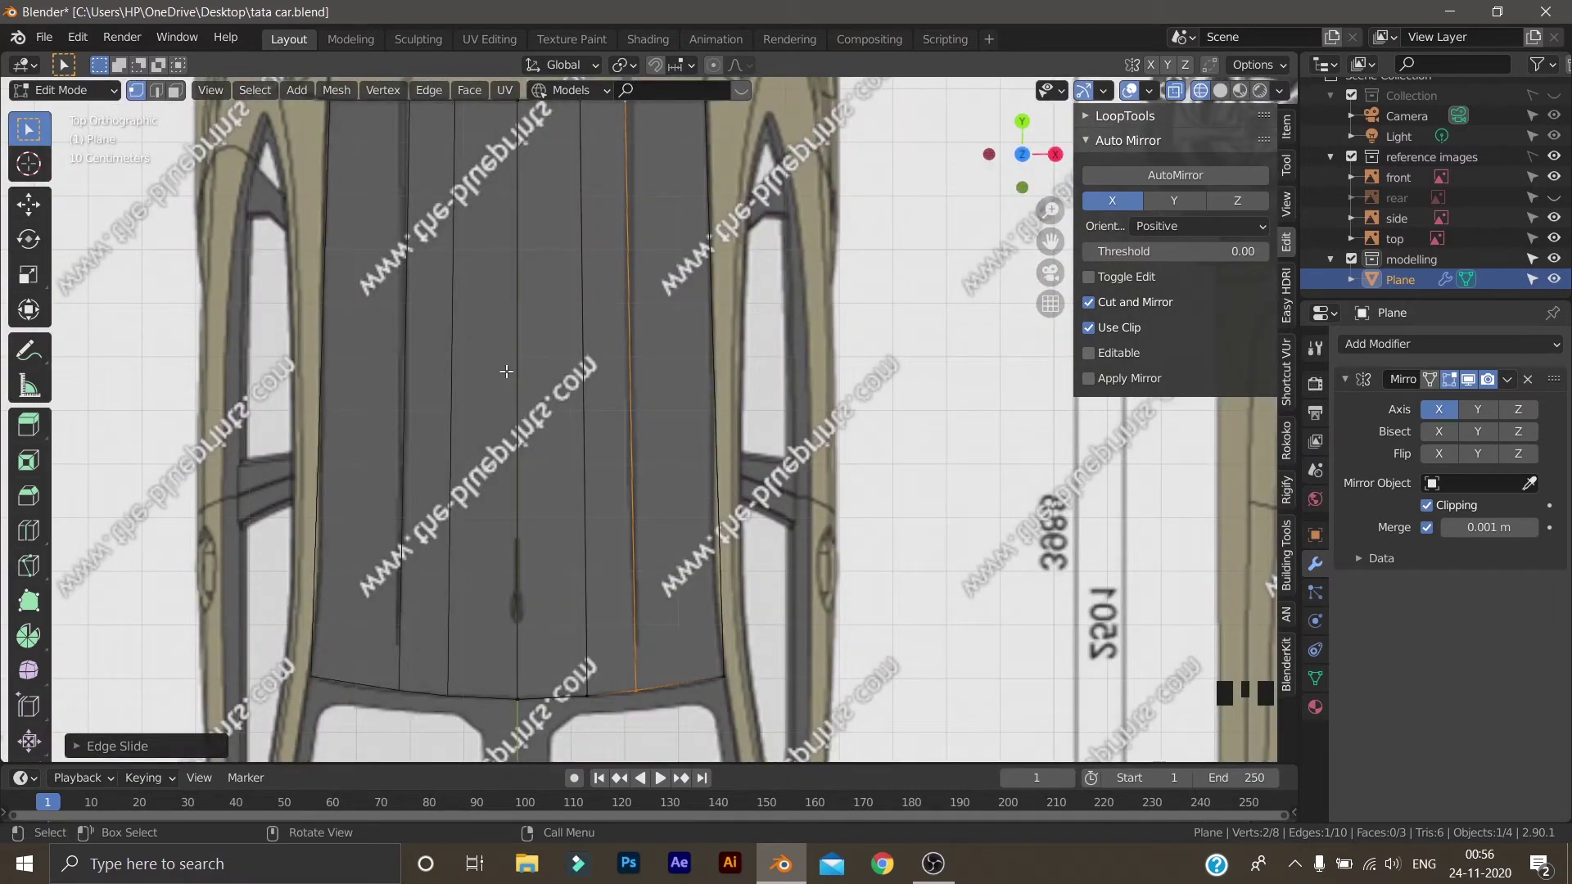
shift+middle_drag(502, 365, 502, 467)
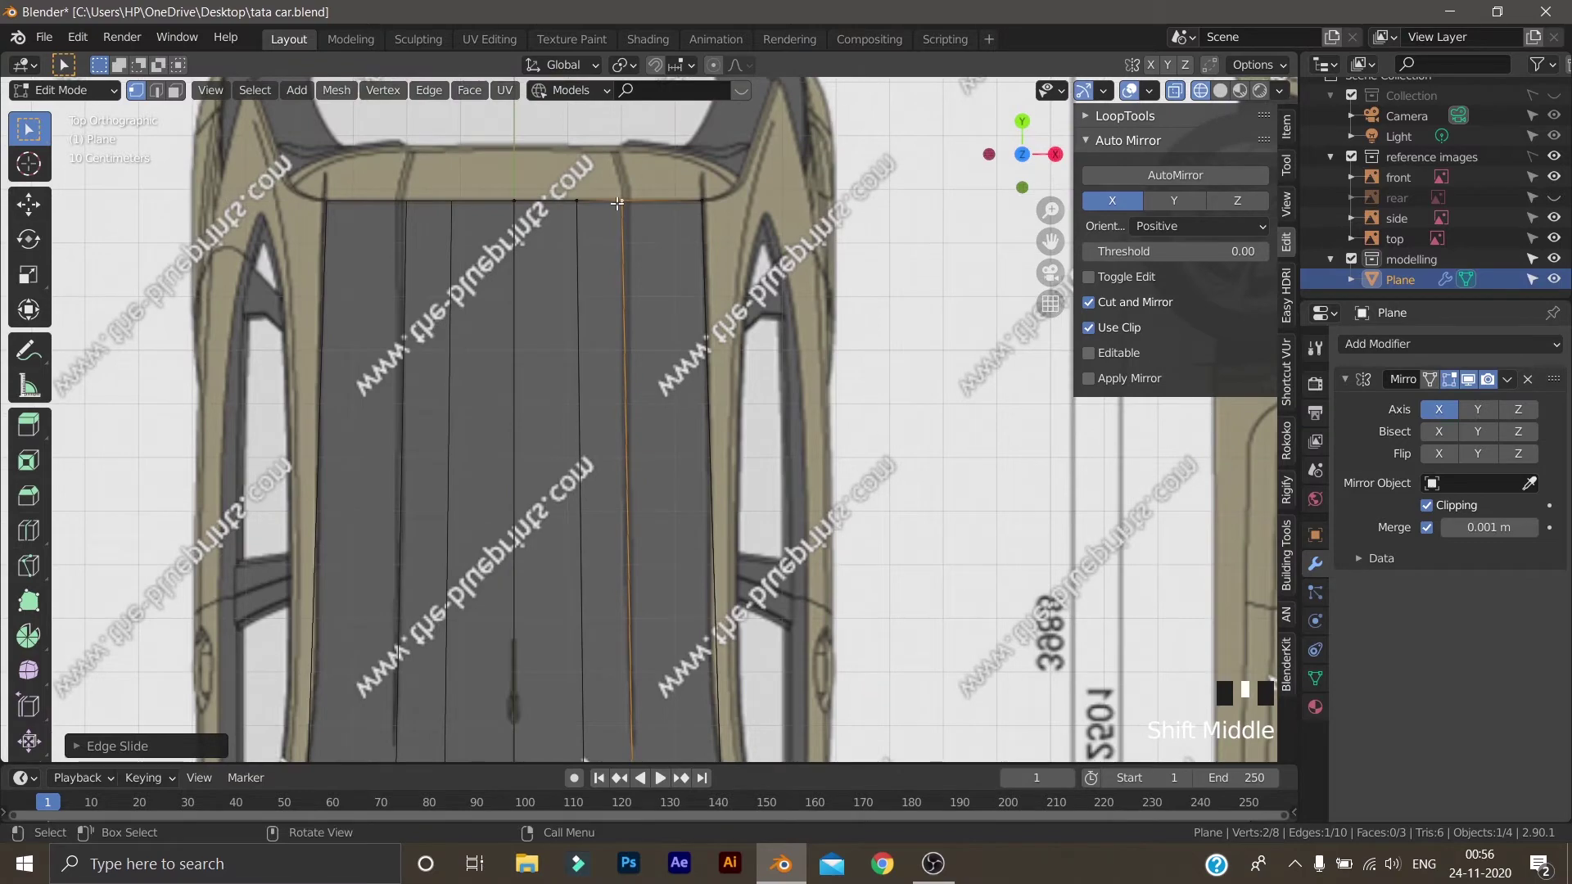
scroll(683, 502, down, 2)
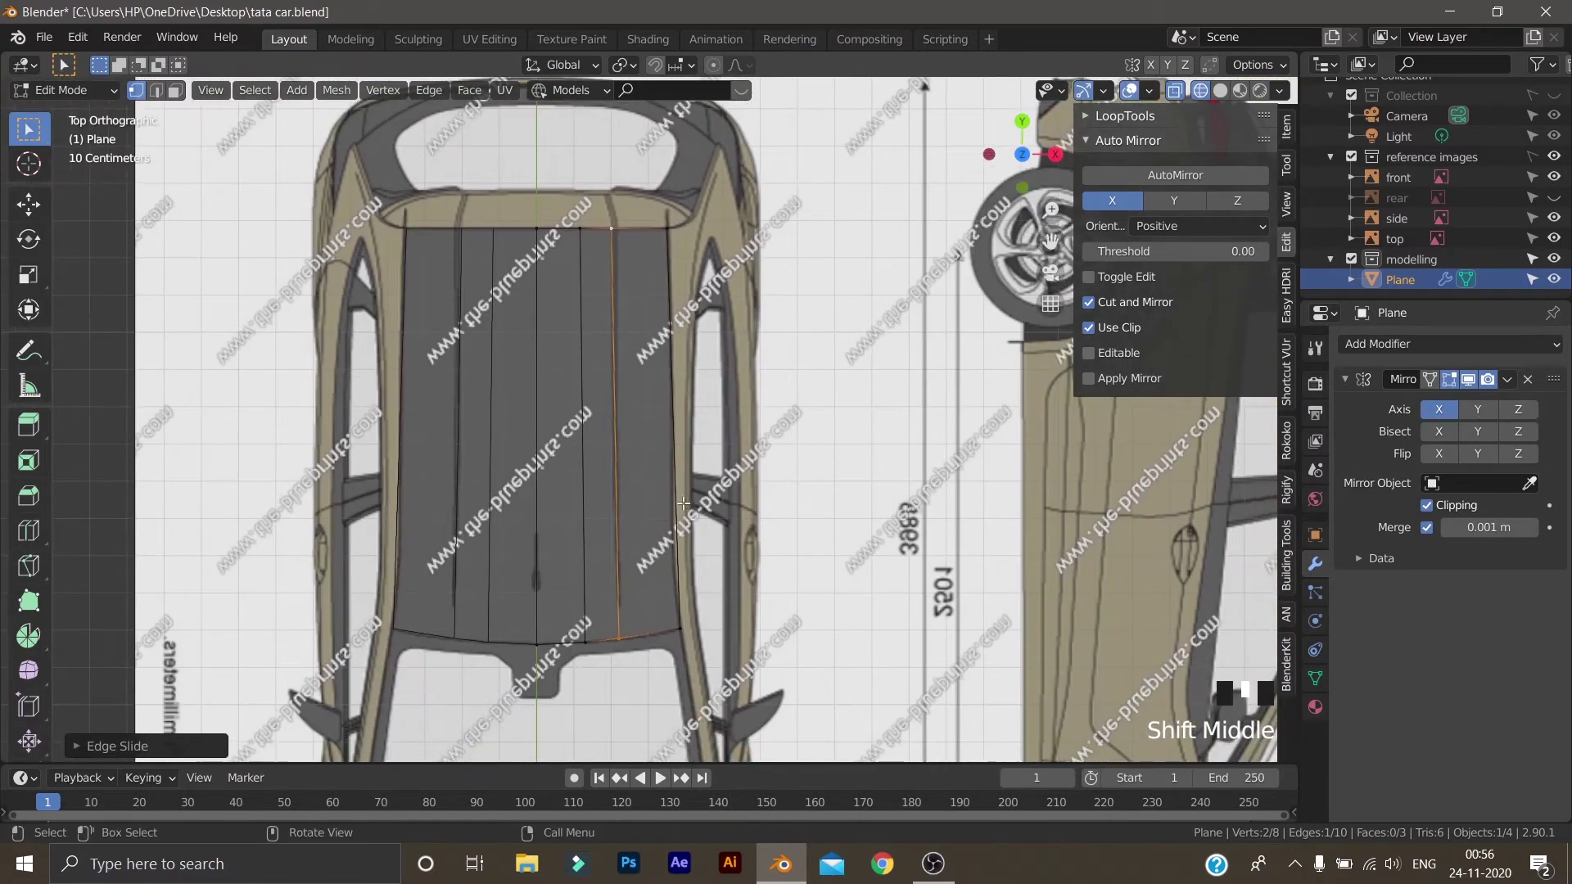
Raise the entire roof mesh about 1 m along Z to the car's roofline in the right side view
scroll(704, 560, down, 3)
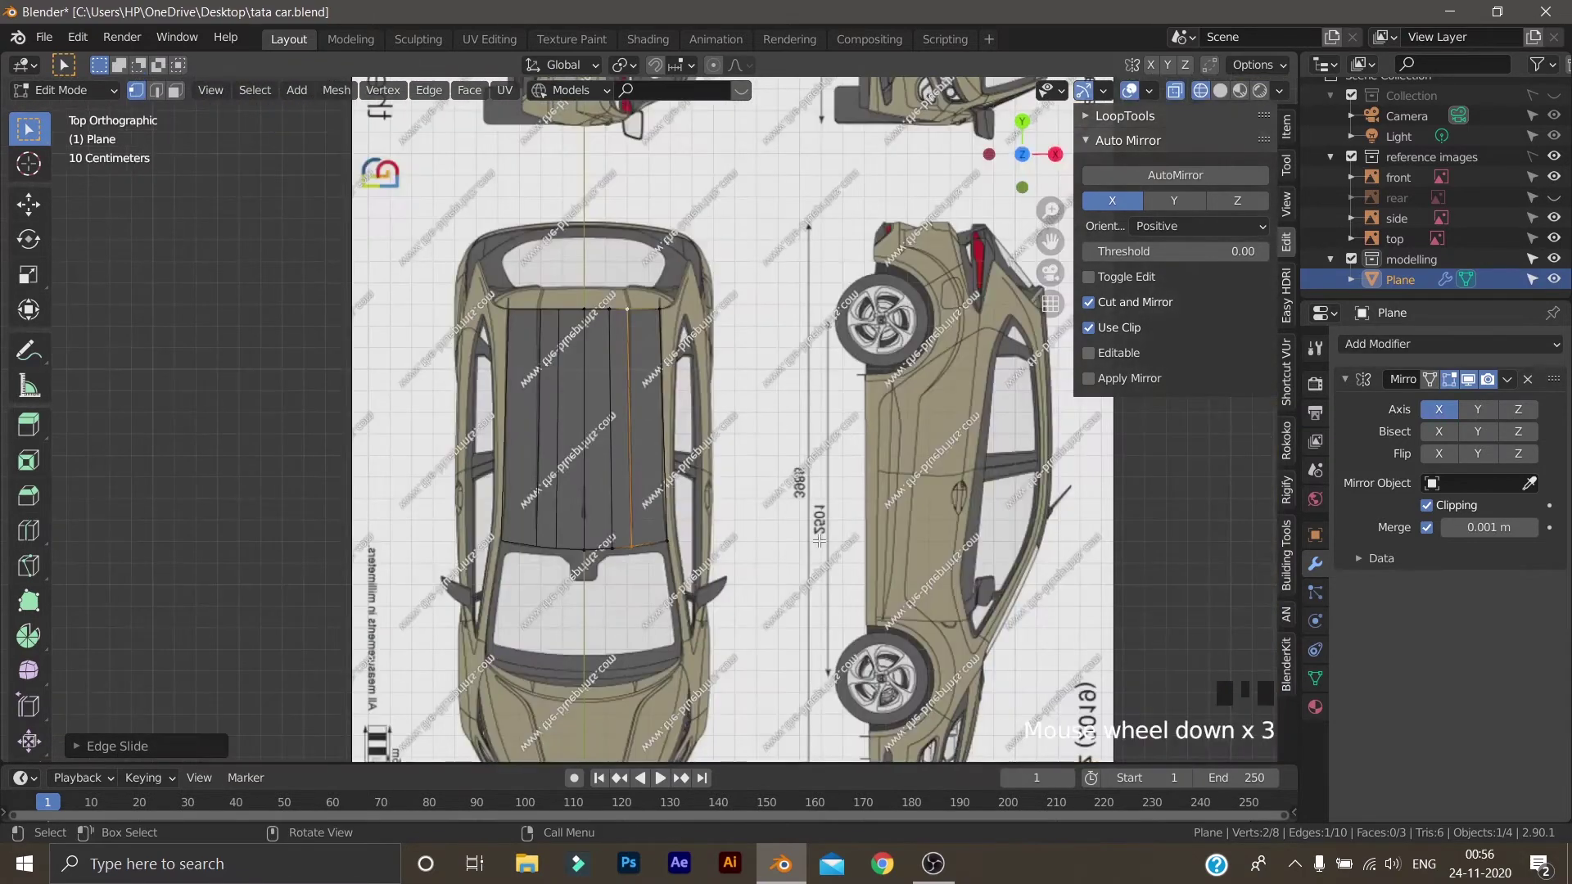
key(KP_3)
key(a)
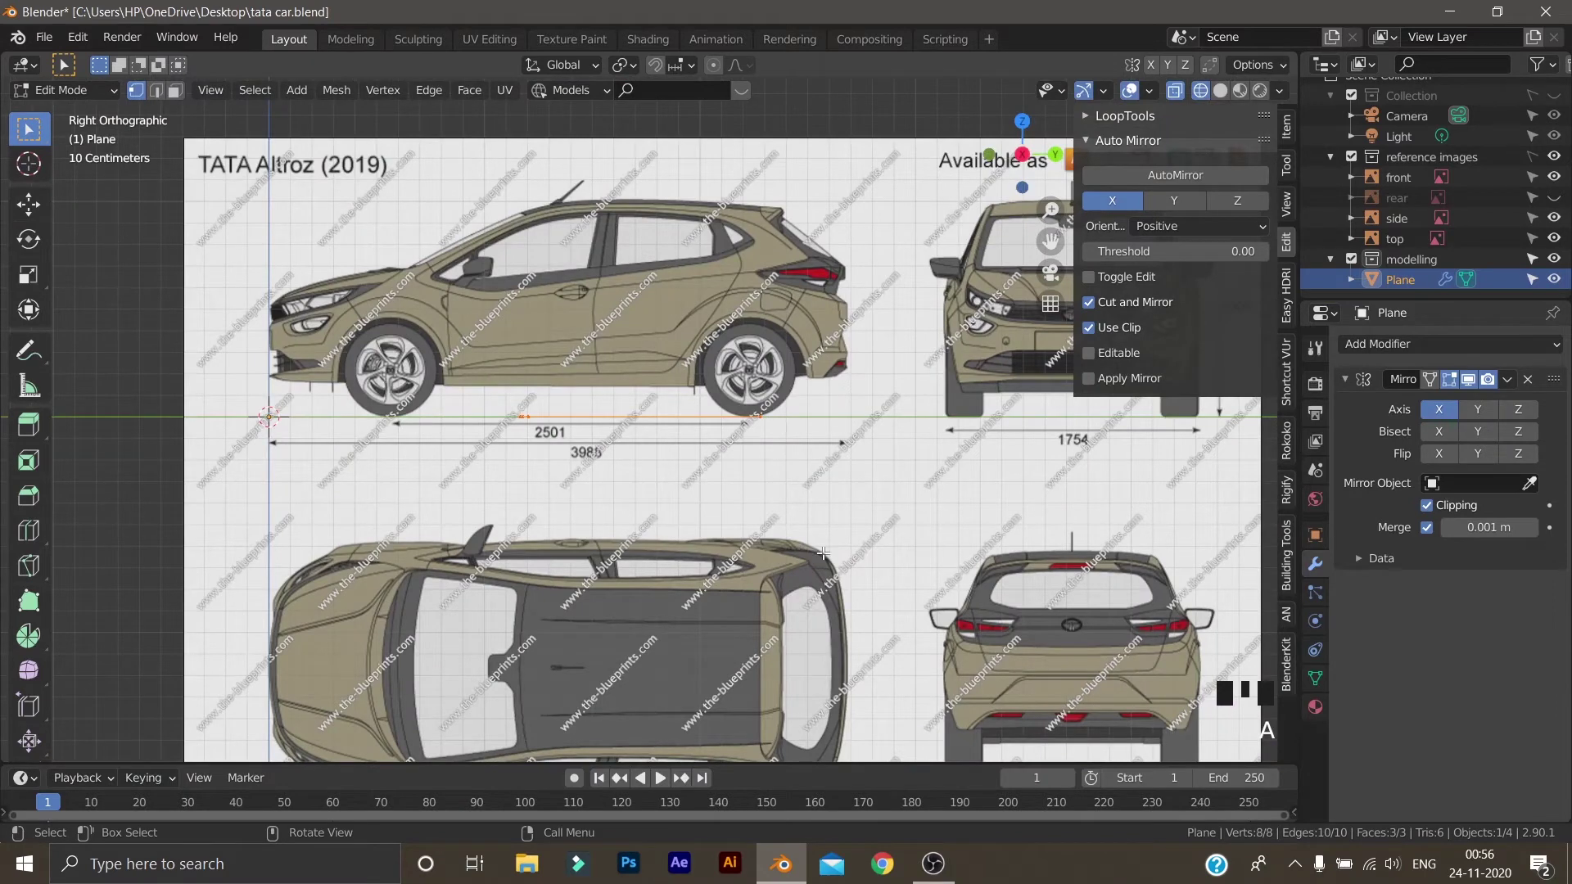
key(g)
key(z)
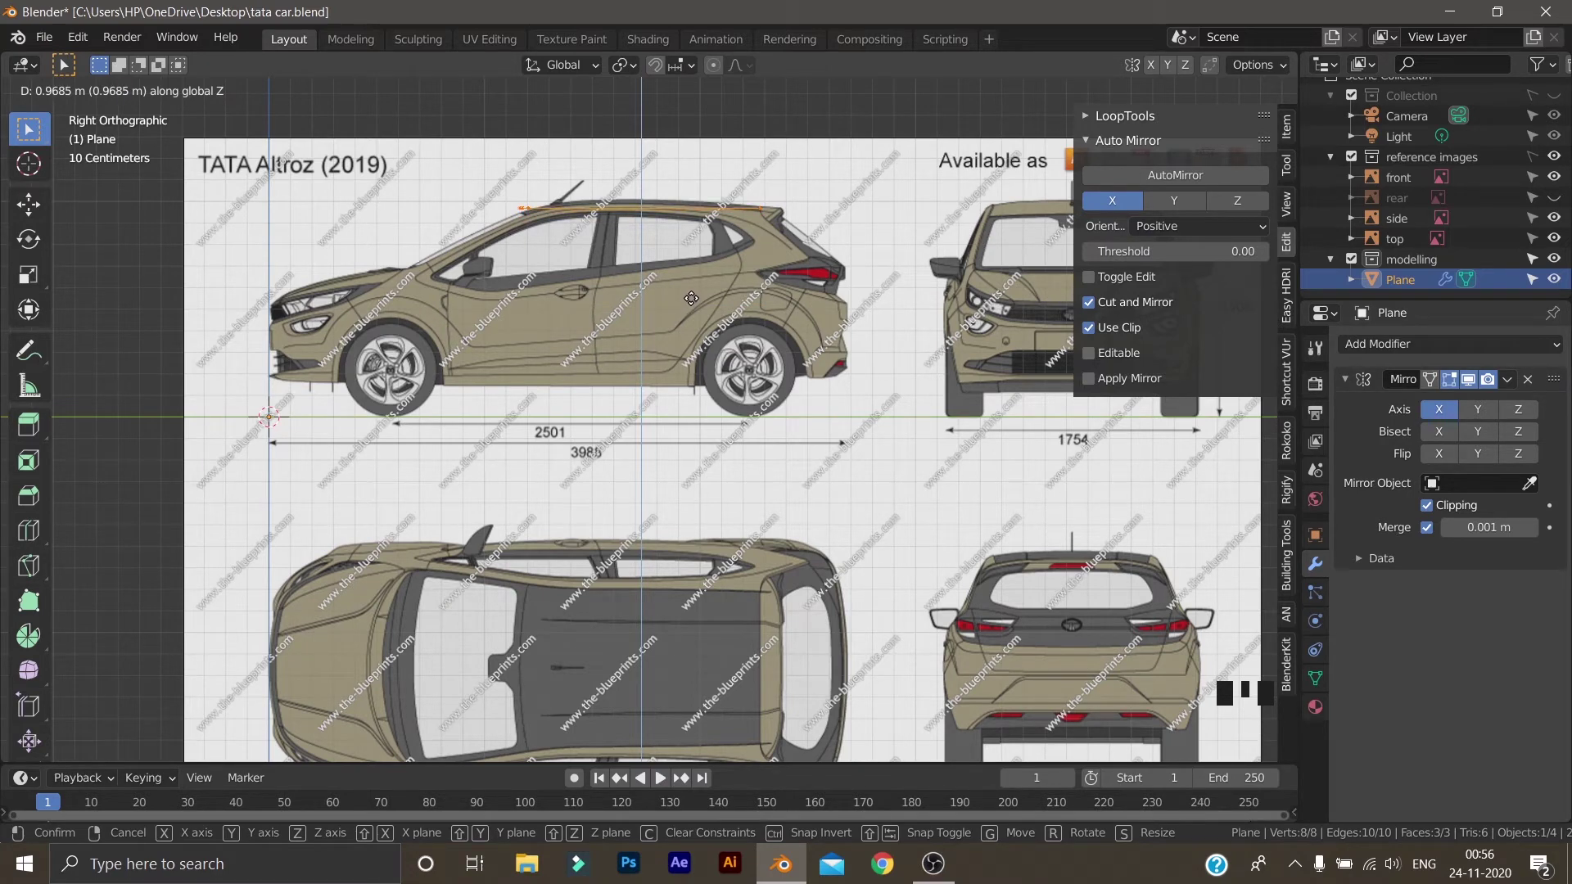
click(691, 287)
Select the front row of roof vertices and lower it along Z onto the windshield's upper edge in the side view
scroll(638, 306, up, 2)
scroll(638, 307, up, 1)
shift+scroll(540, 211, up, 5)
scroll(539, 211, up, 1)
shift+middle_drag(539, 210, 377, 458)
click(360, 439)
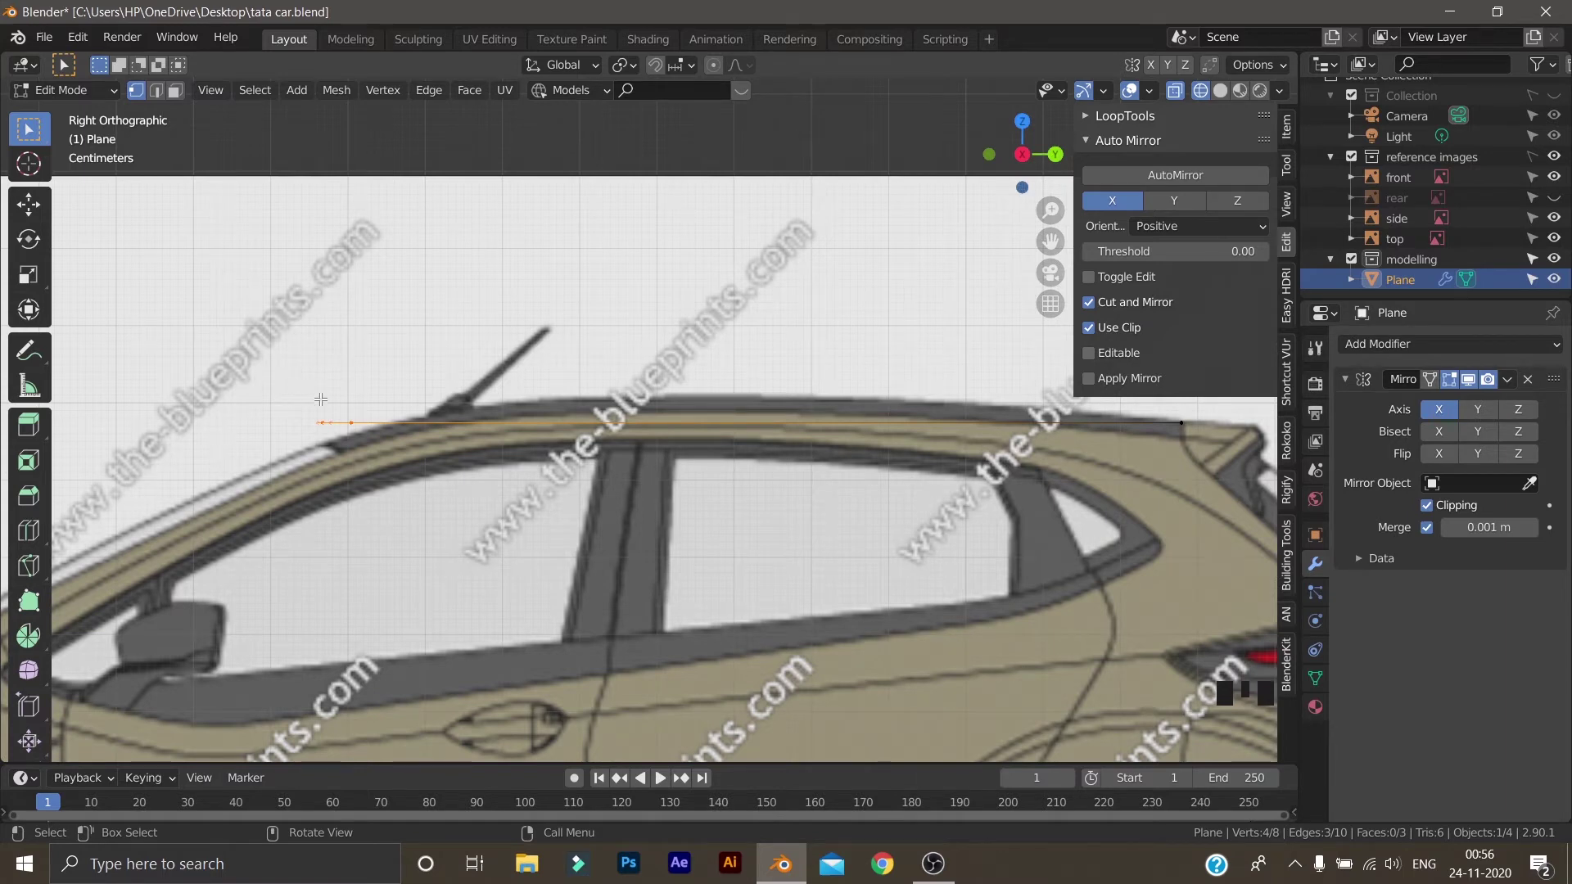
key(g)
key(z)
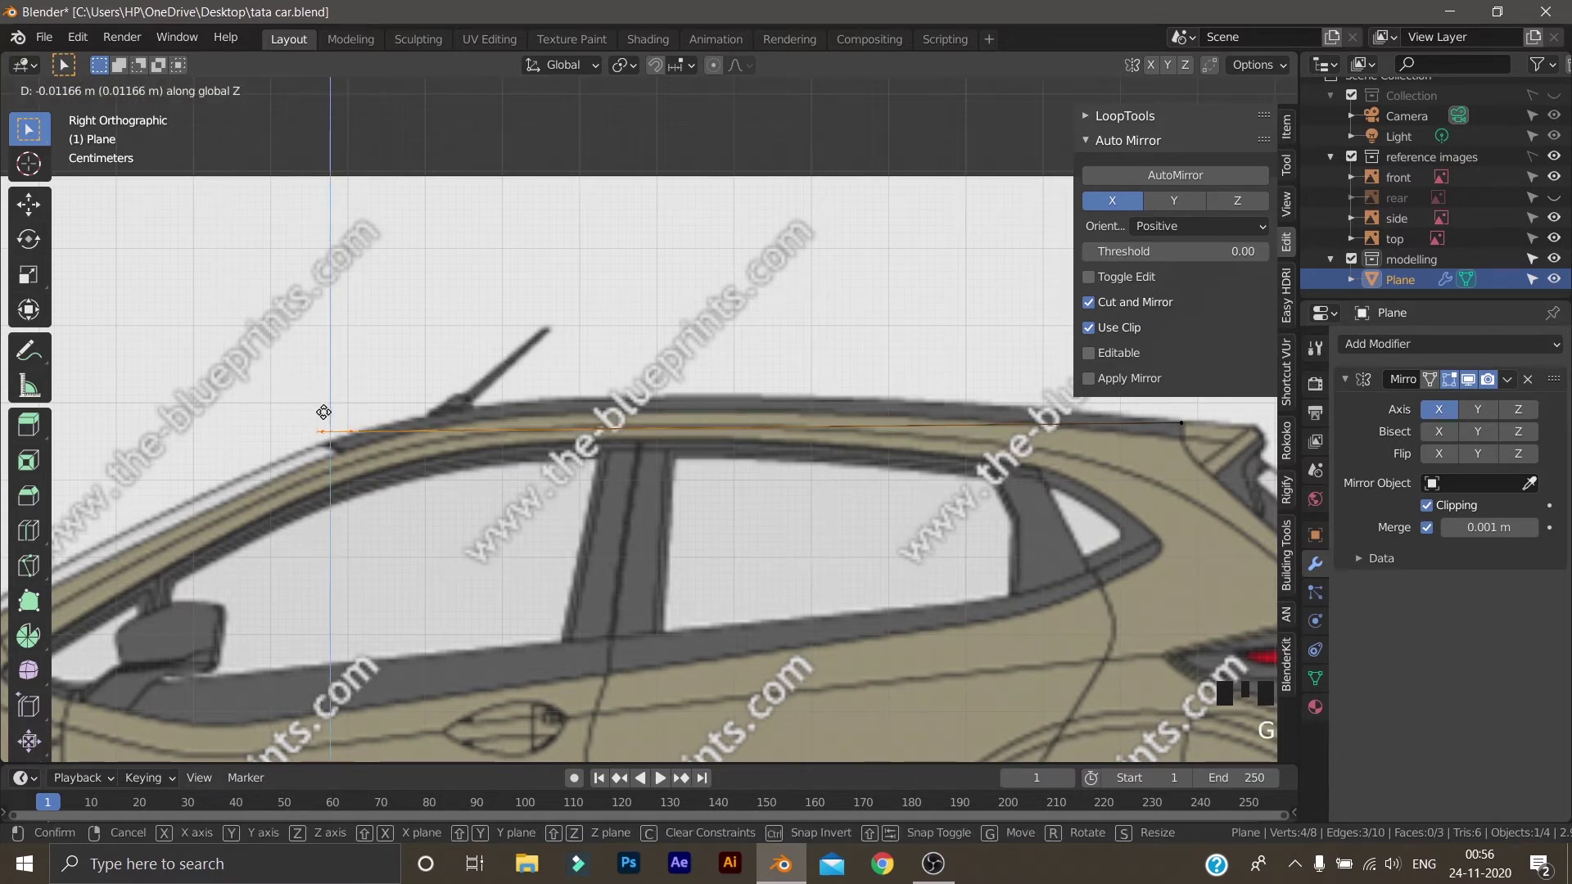
click(327, 420)
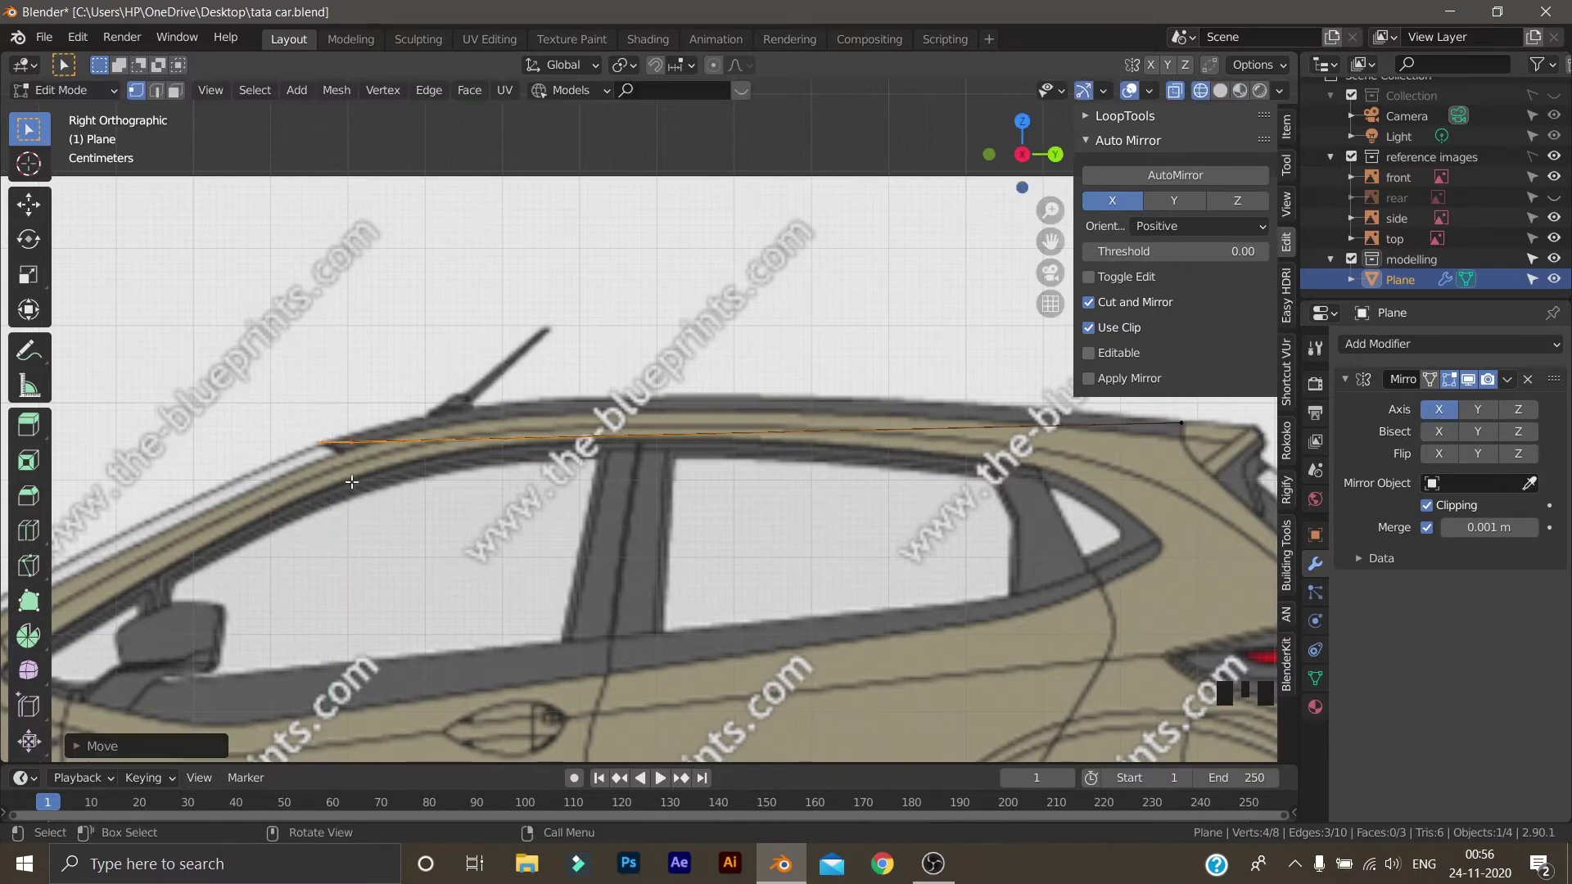
Add four evenly spaced crosswise loop cuts to the roof mesh without sliding them
scroll(352, 482, down, 5)
middle_drag(352, 482, 592, 437)
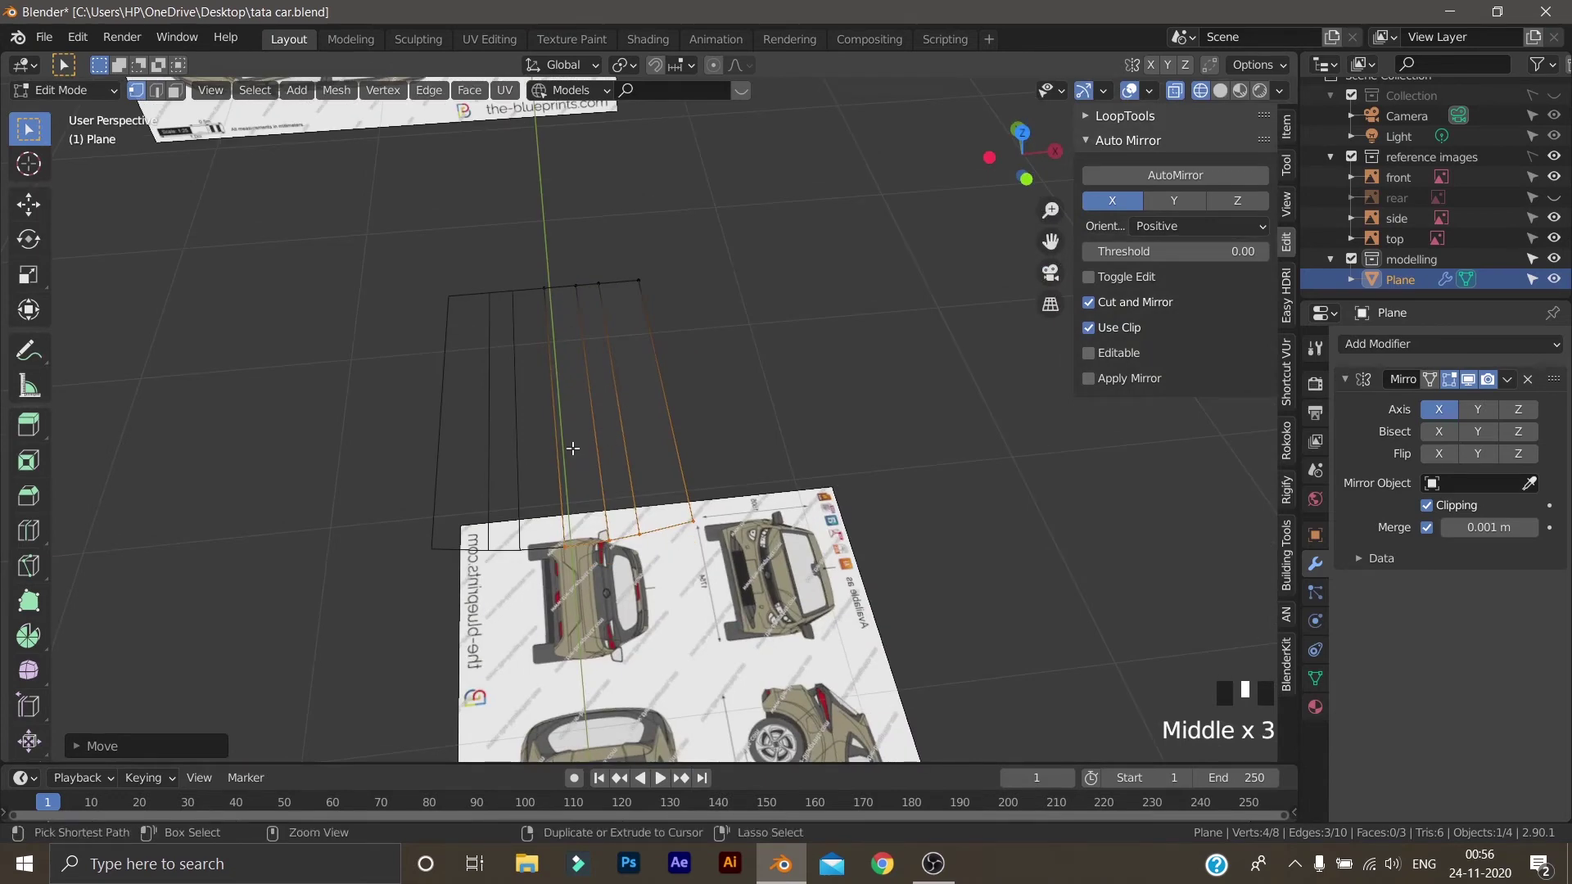
key(ctrl+r)
click(595, 448)
right_click(594, 449)
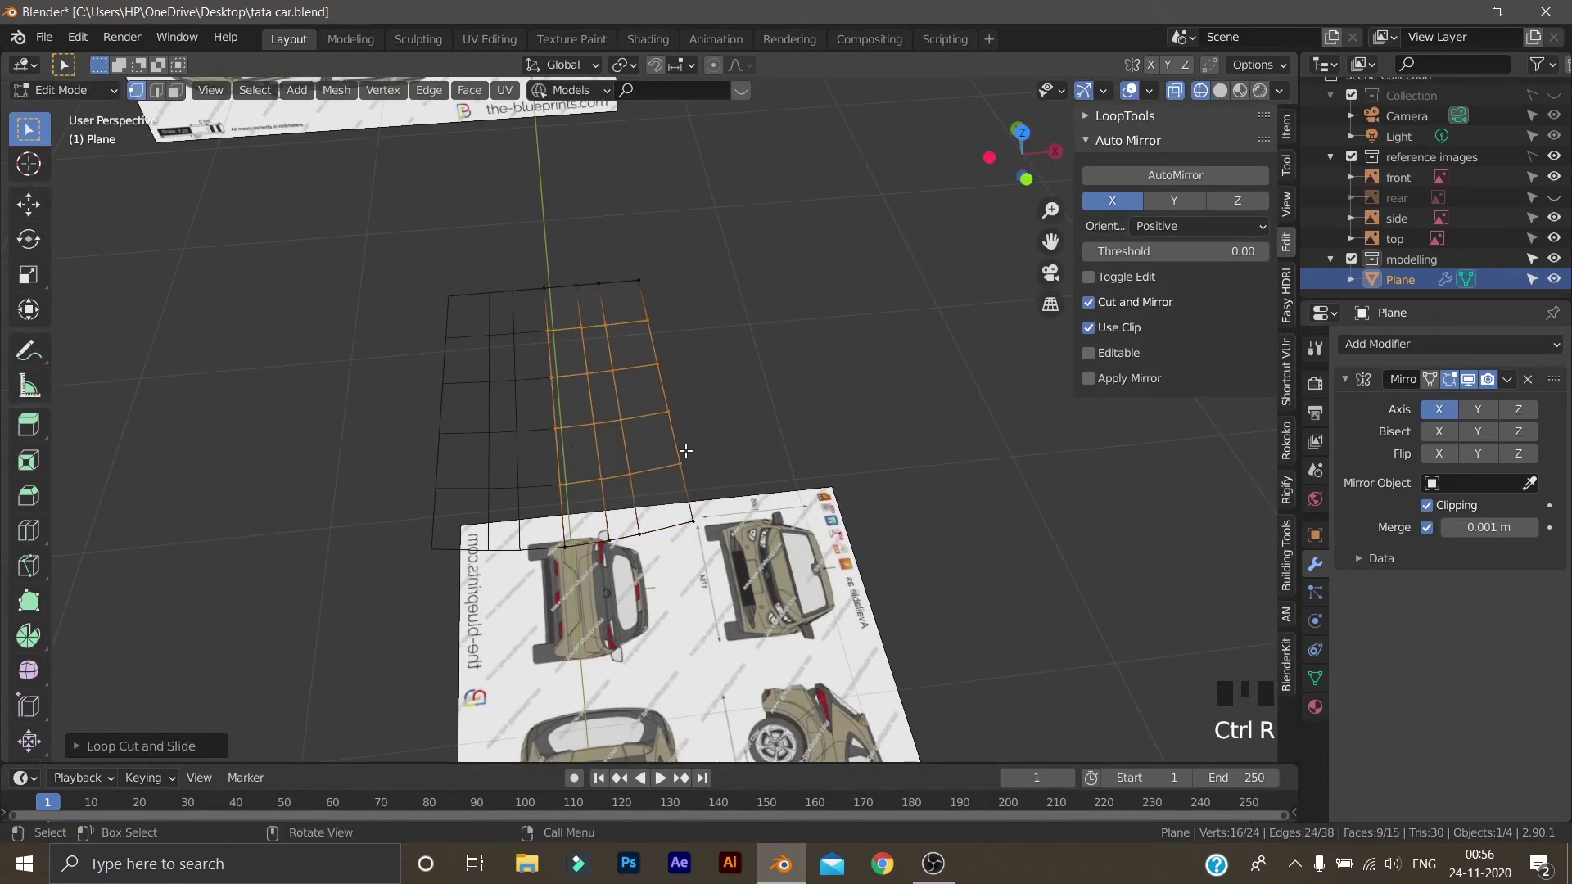
Raise the four new crosswise cuts about 0.047 m along Z toward the roofline in the side view
key(KP_3)
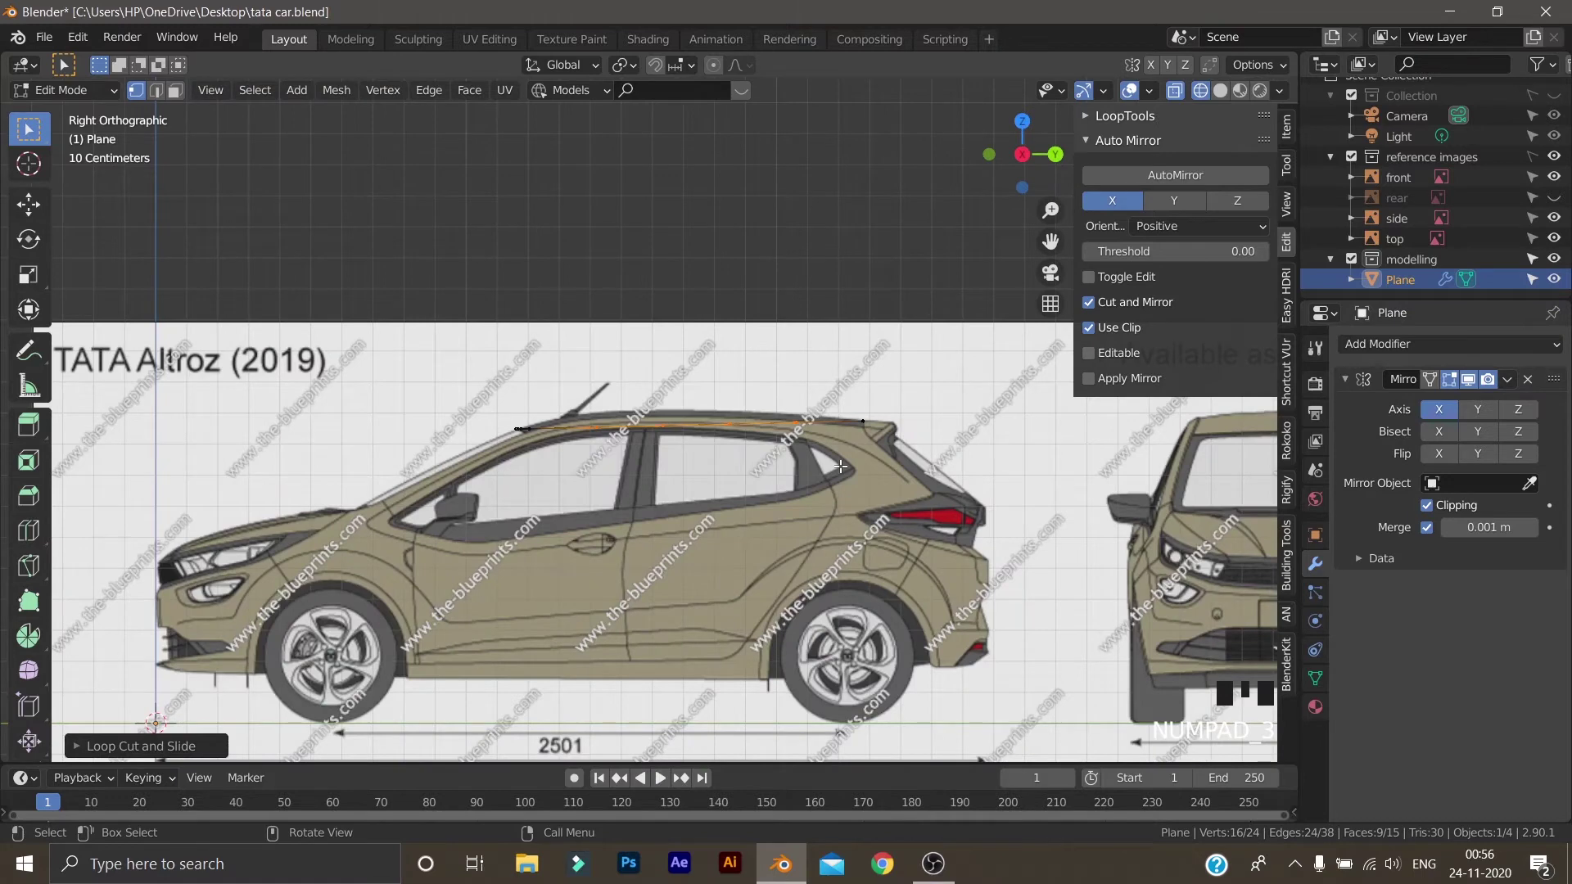
key(g)
key(z)
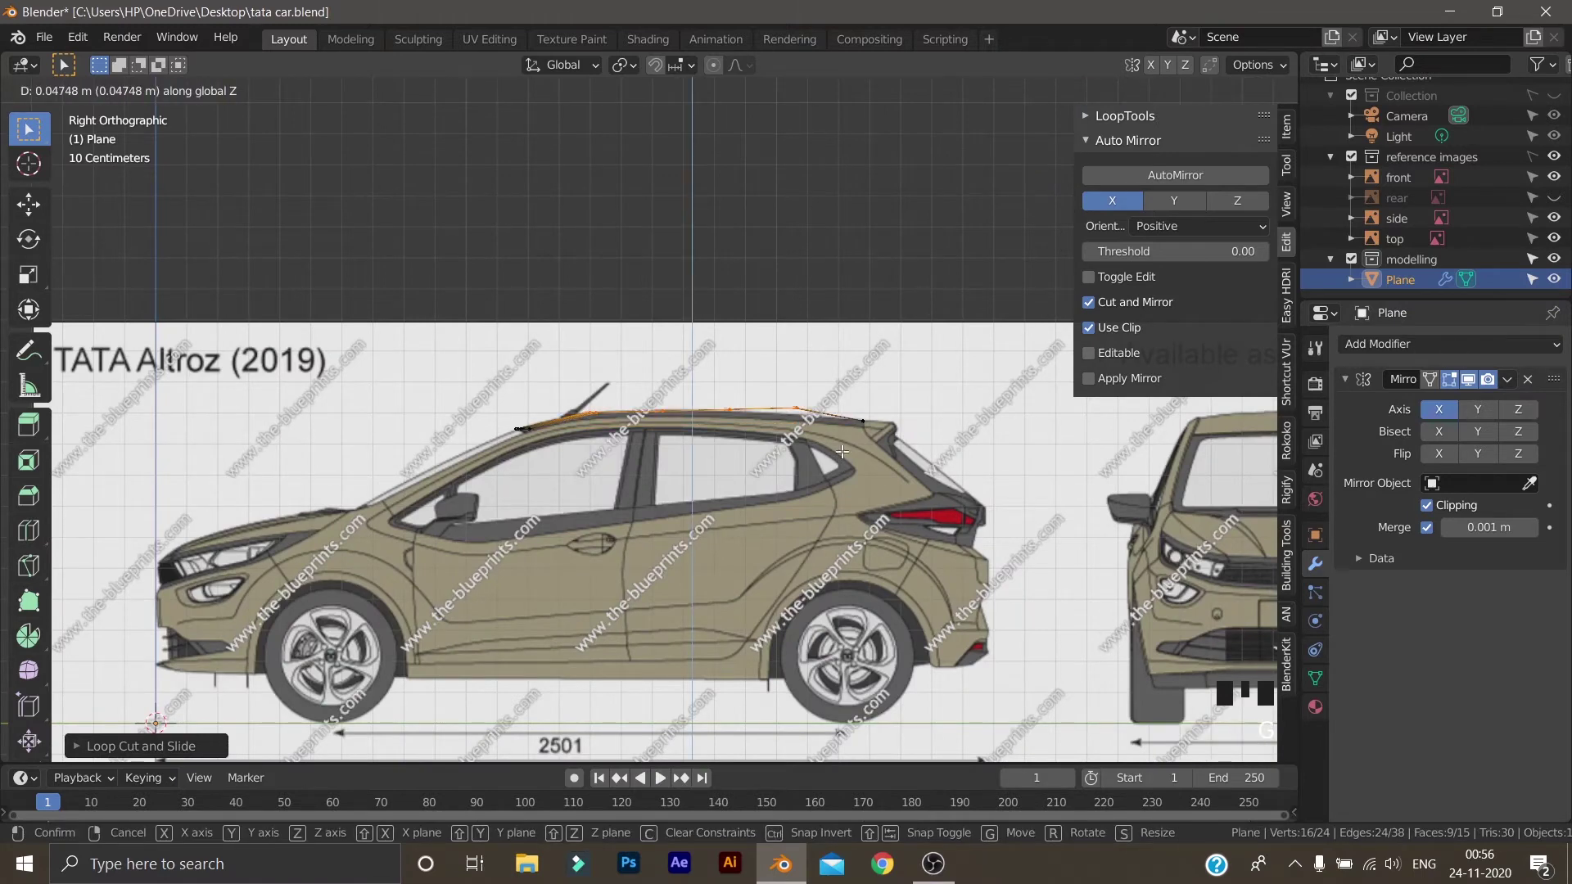
click(842, 451)
Select the rearmost crosswise cut and lower it about 0.02 m along Z onto the side-view roofline
scroll(843, 451, up, 3)
shift+middle_drag(843, 451, 884, 463)
drag(581, 372, 673, 508)
key(b)
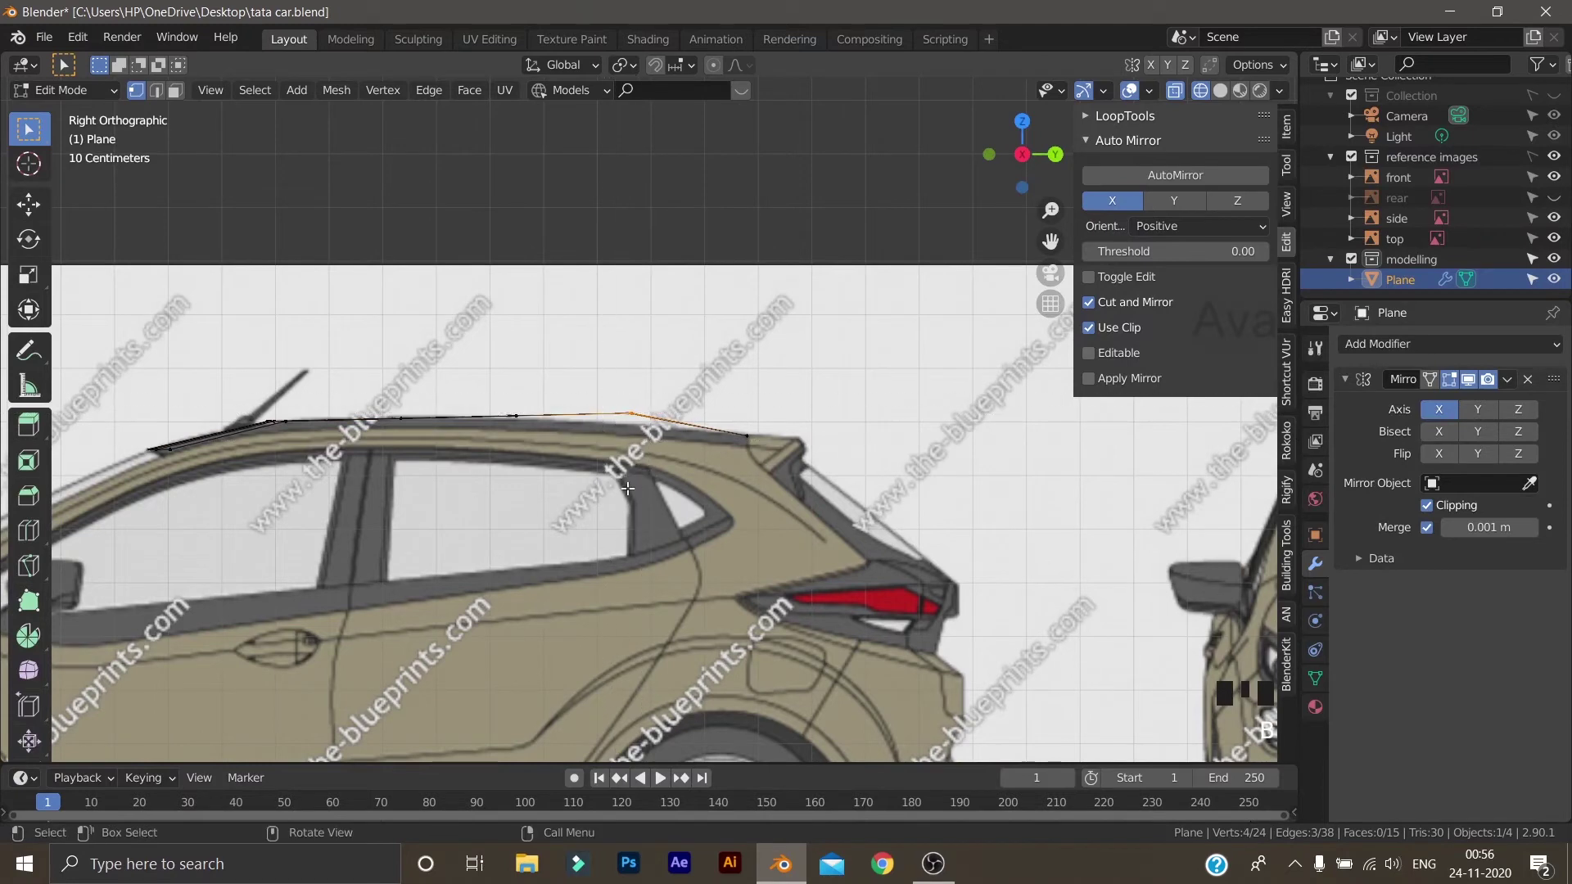
key(g)
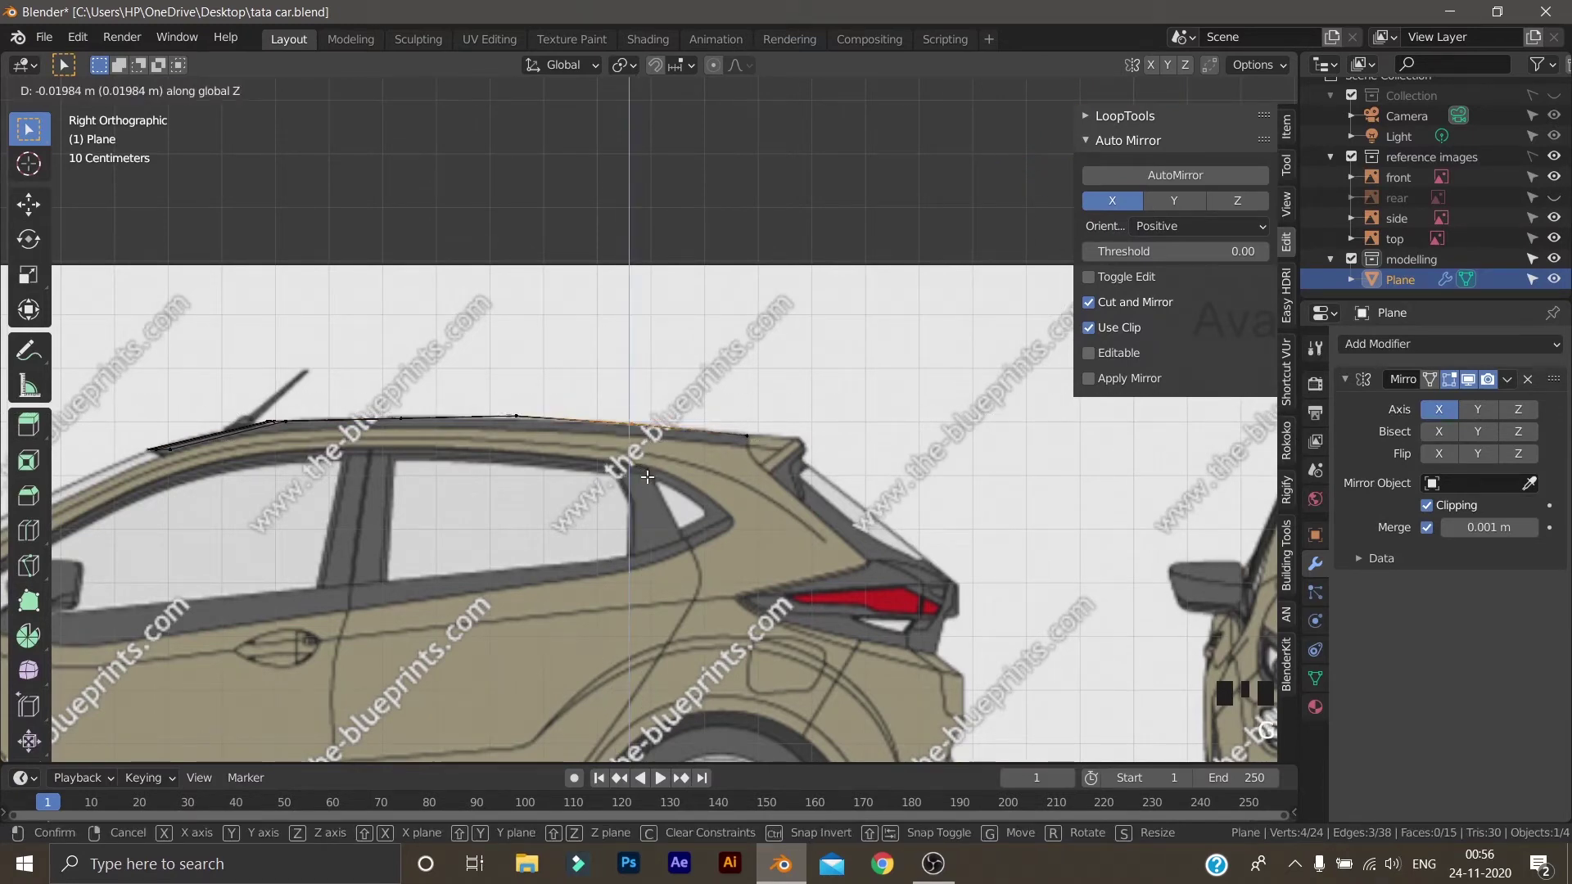
click(473, 384)
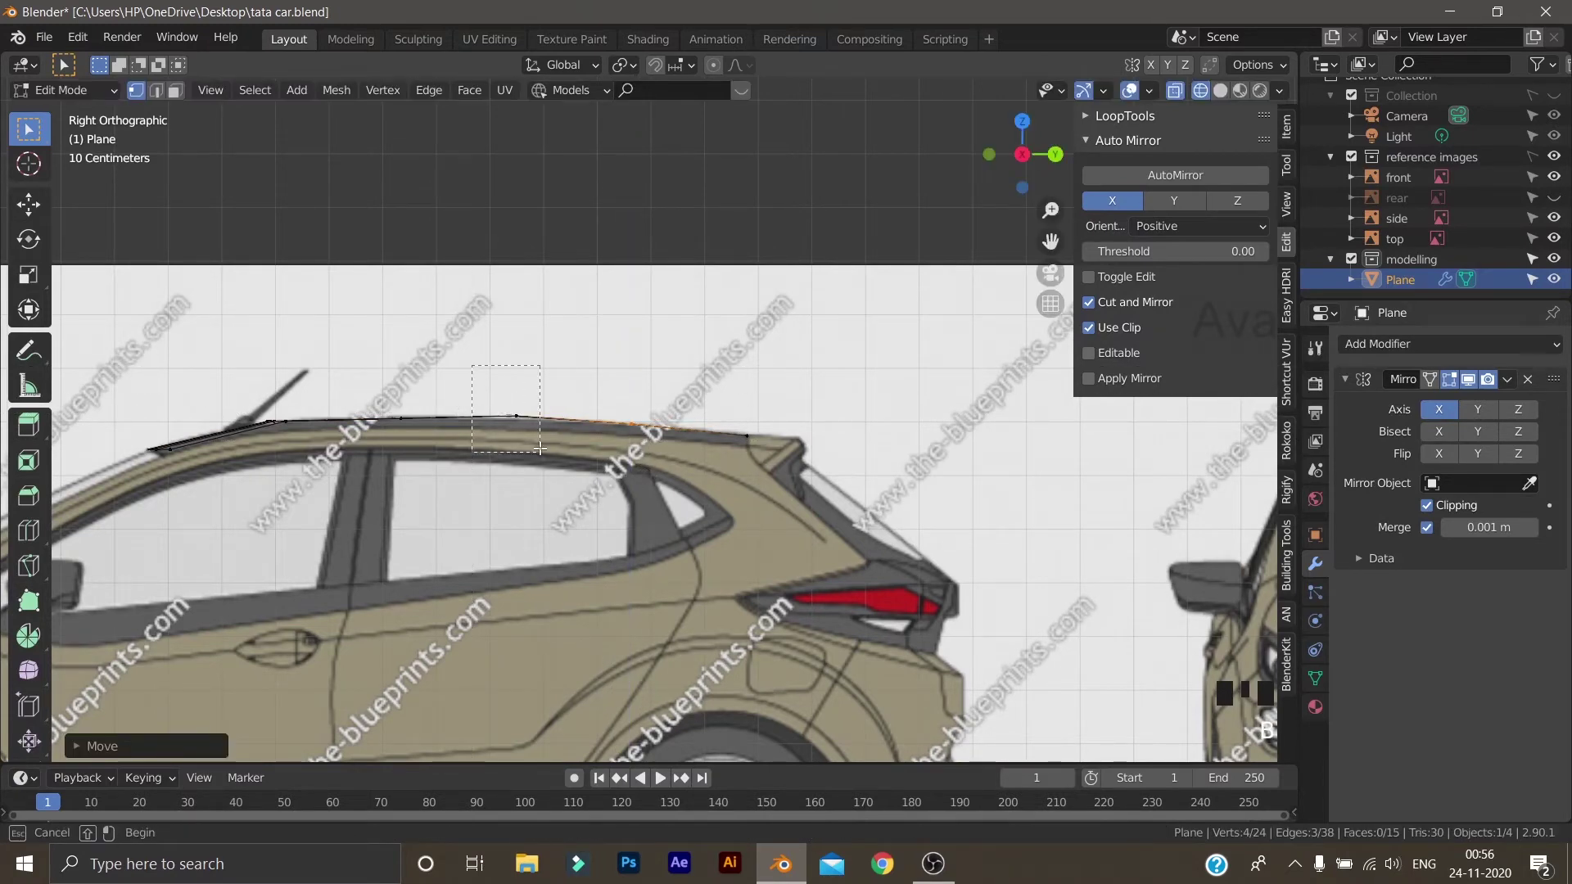
Select the second crosswise cut from the rear and lower it about 0.005 m along Z onto the roofline
click(477, 463)
key(b)
drag(474, 374, 526, 487)
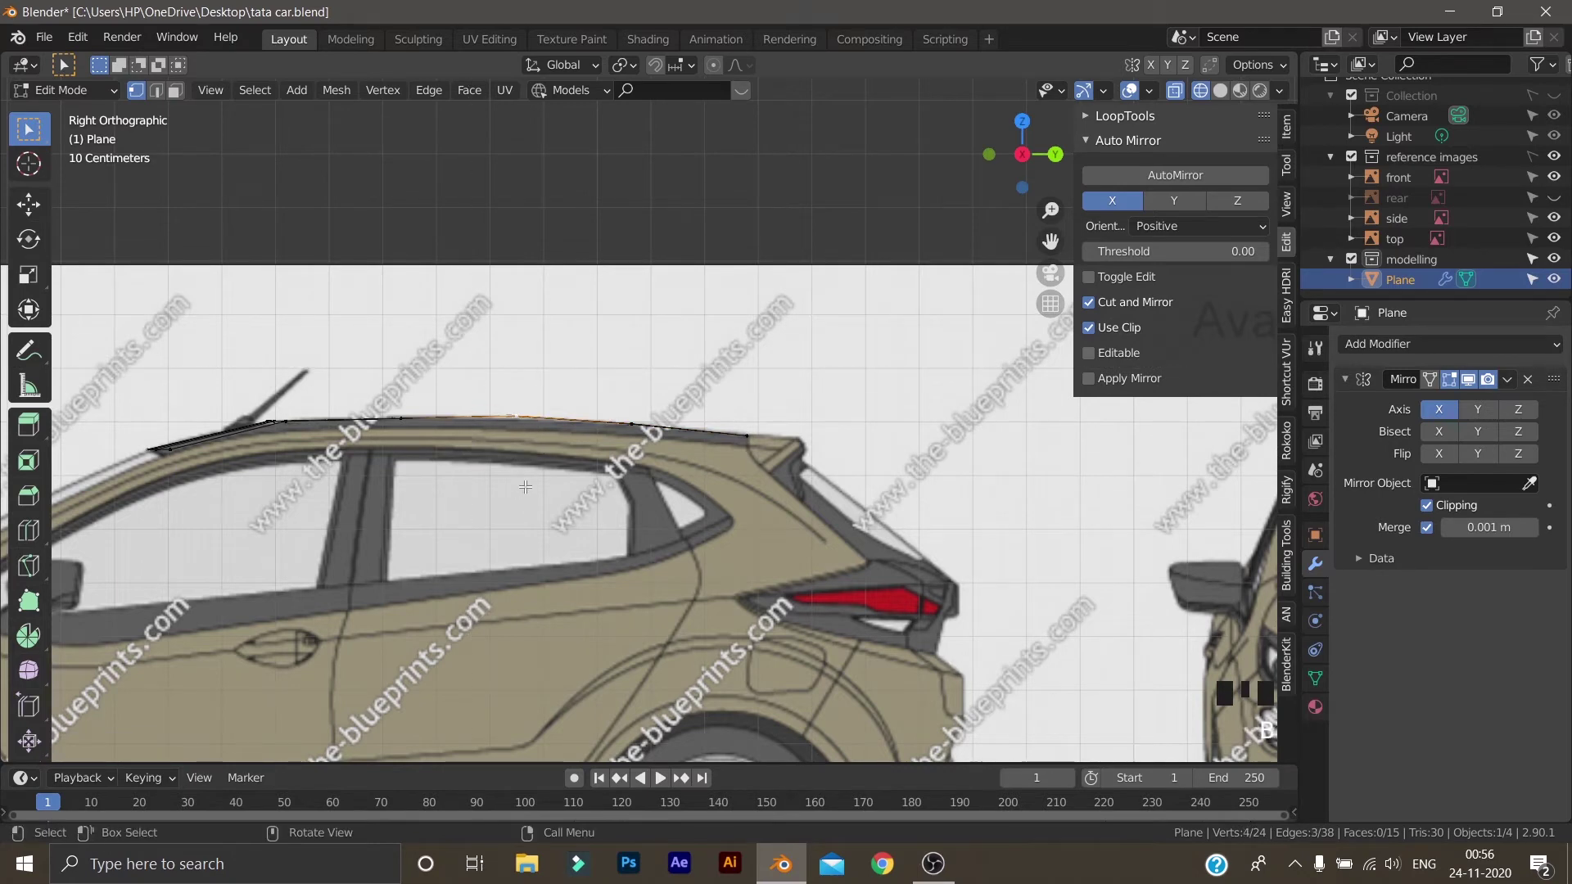
key(g)
key(z)
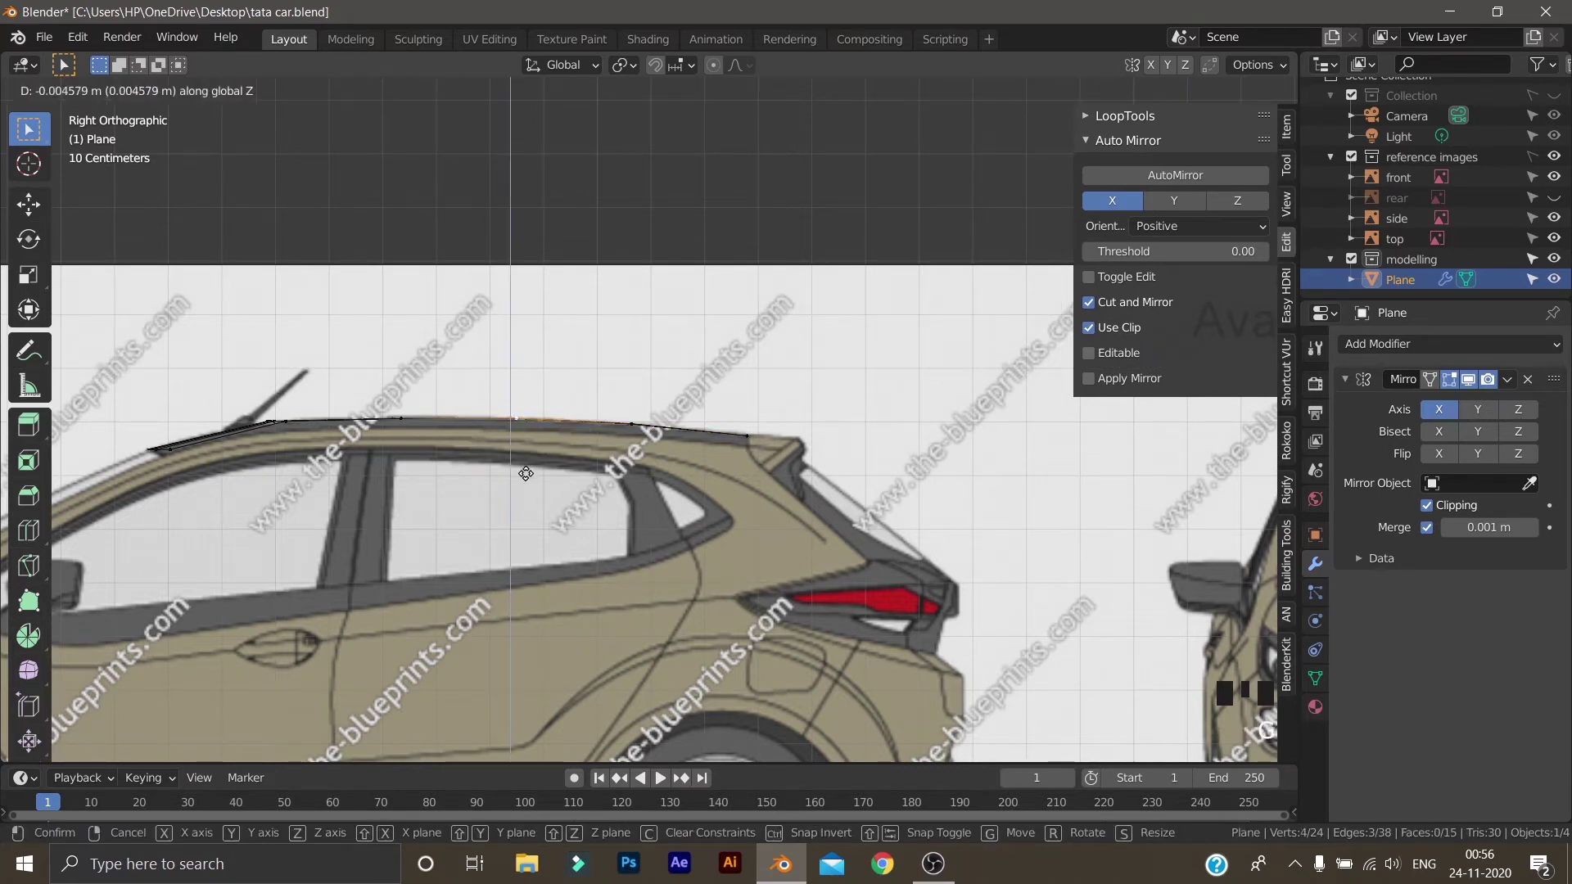
click(526, 474)
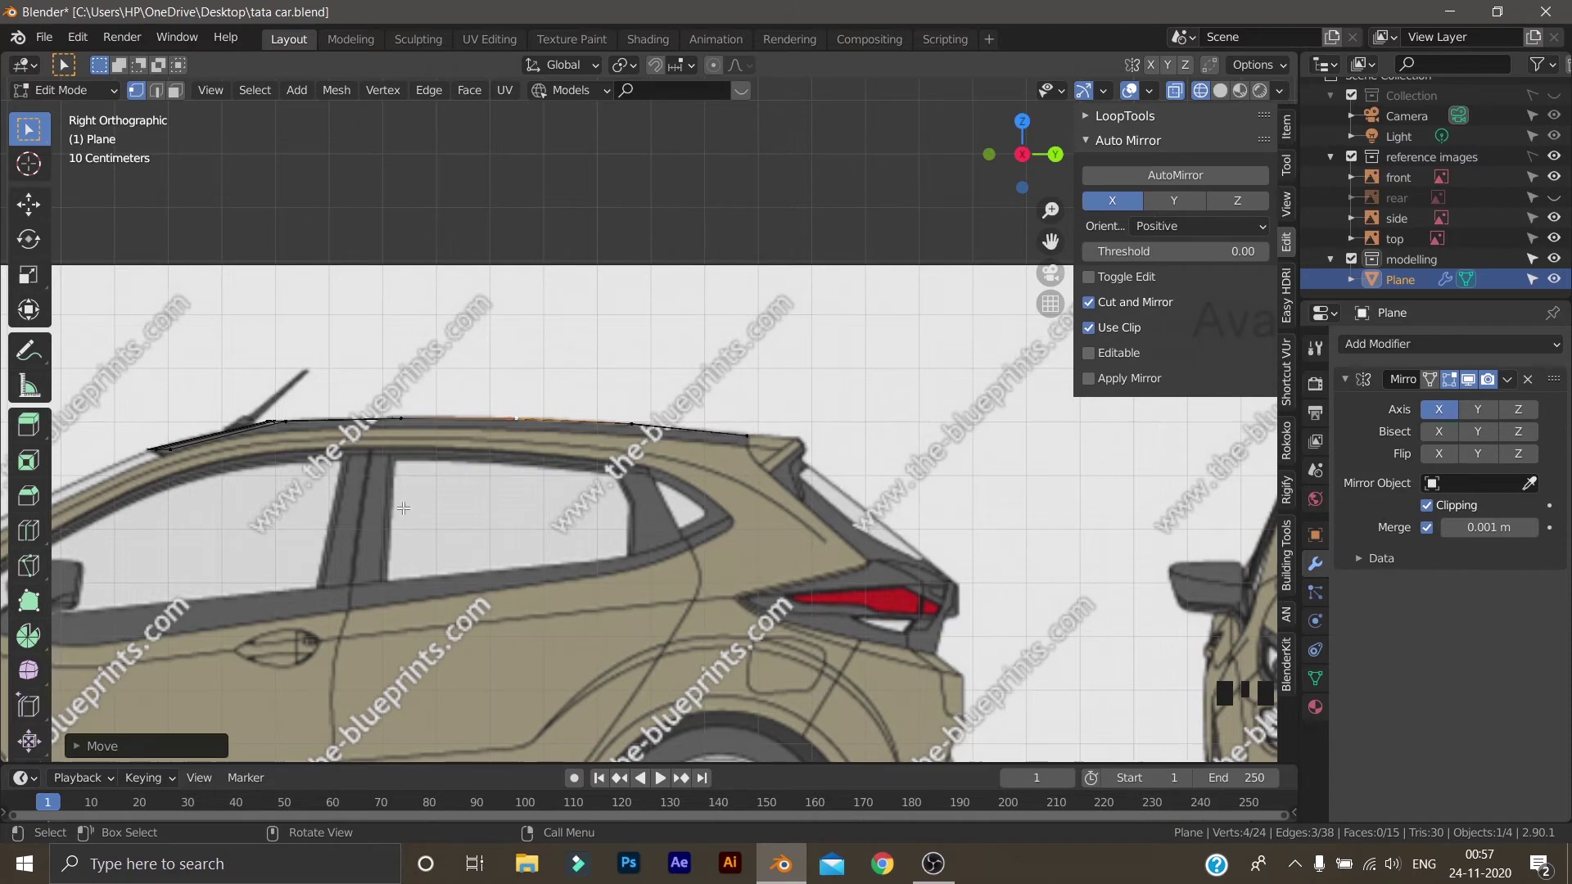
Examine the curved roof mesh in perspective and compare its profile with the front and side blueprints
scroll(380, 516, down, 2)
scroll(302, 504, up, 1)
middle_drag(302, 503, 562, 545)
scroll(393, 524, down, 2)
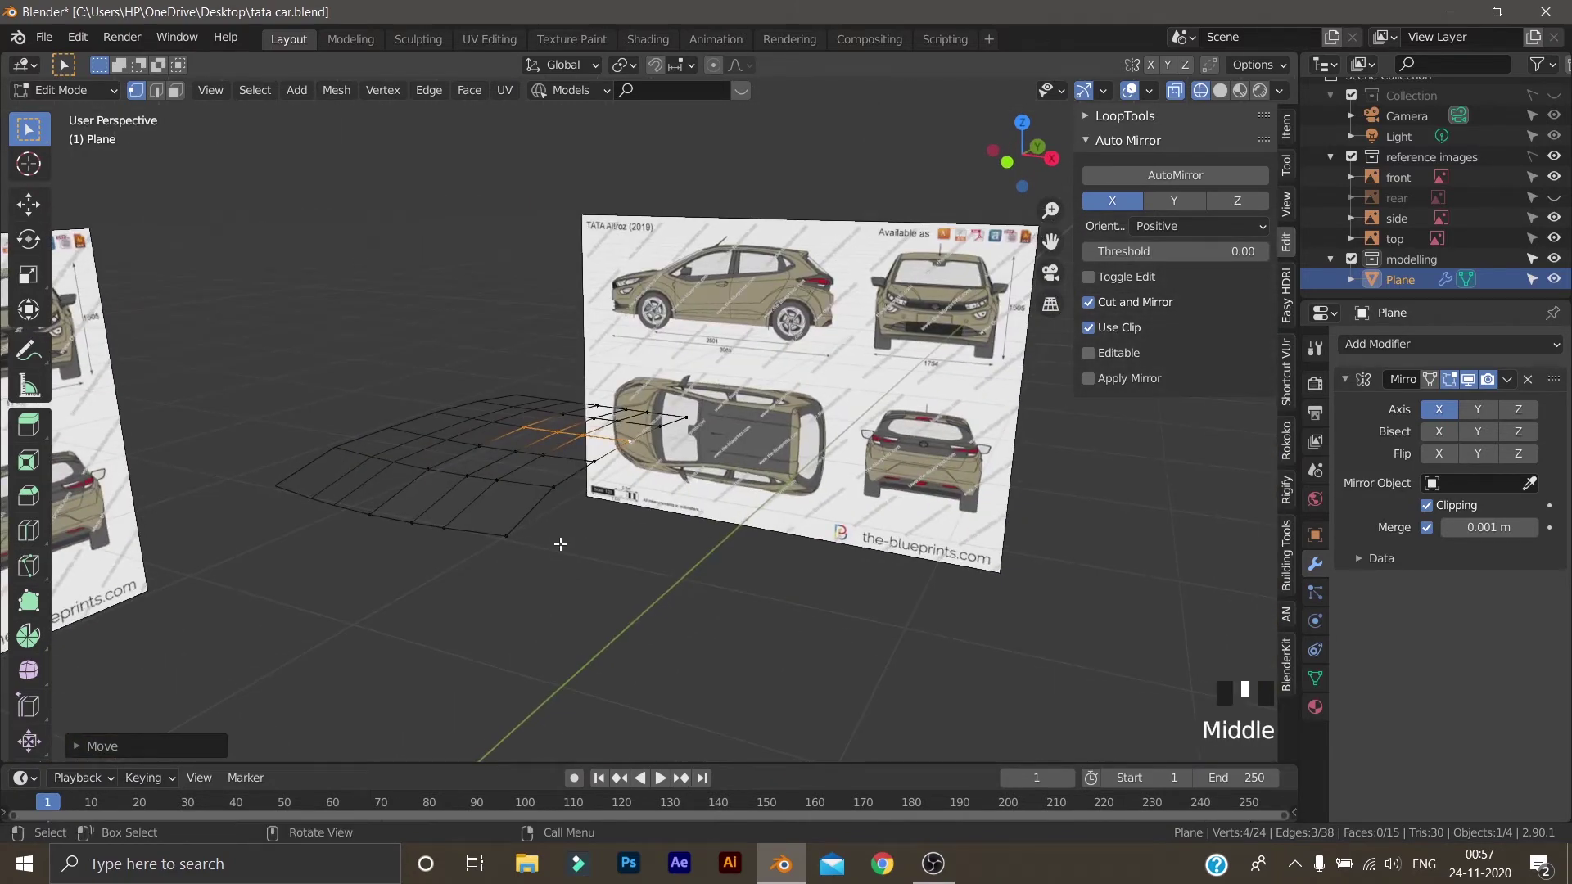
key(KP_7)
key(KP_1)
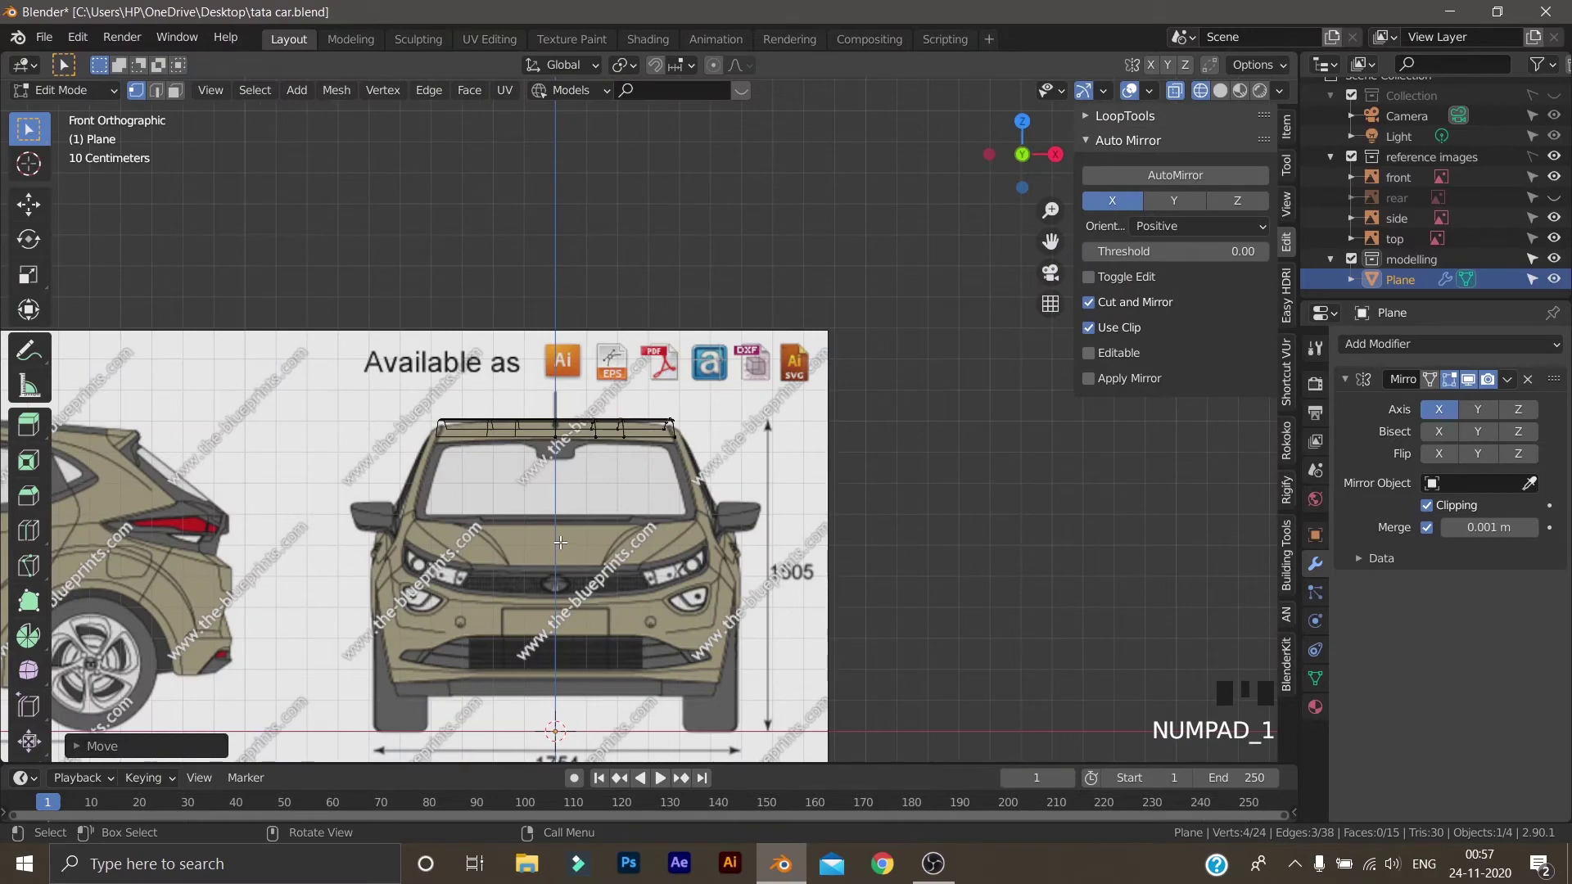
scroll(562, 533, up, 6)
middle_drag(562, 533, 707, 581)
key(KP_3)
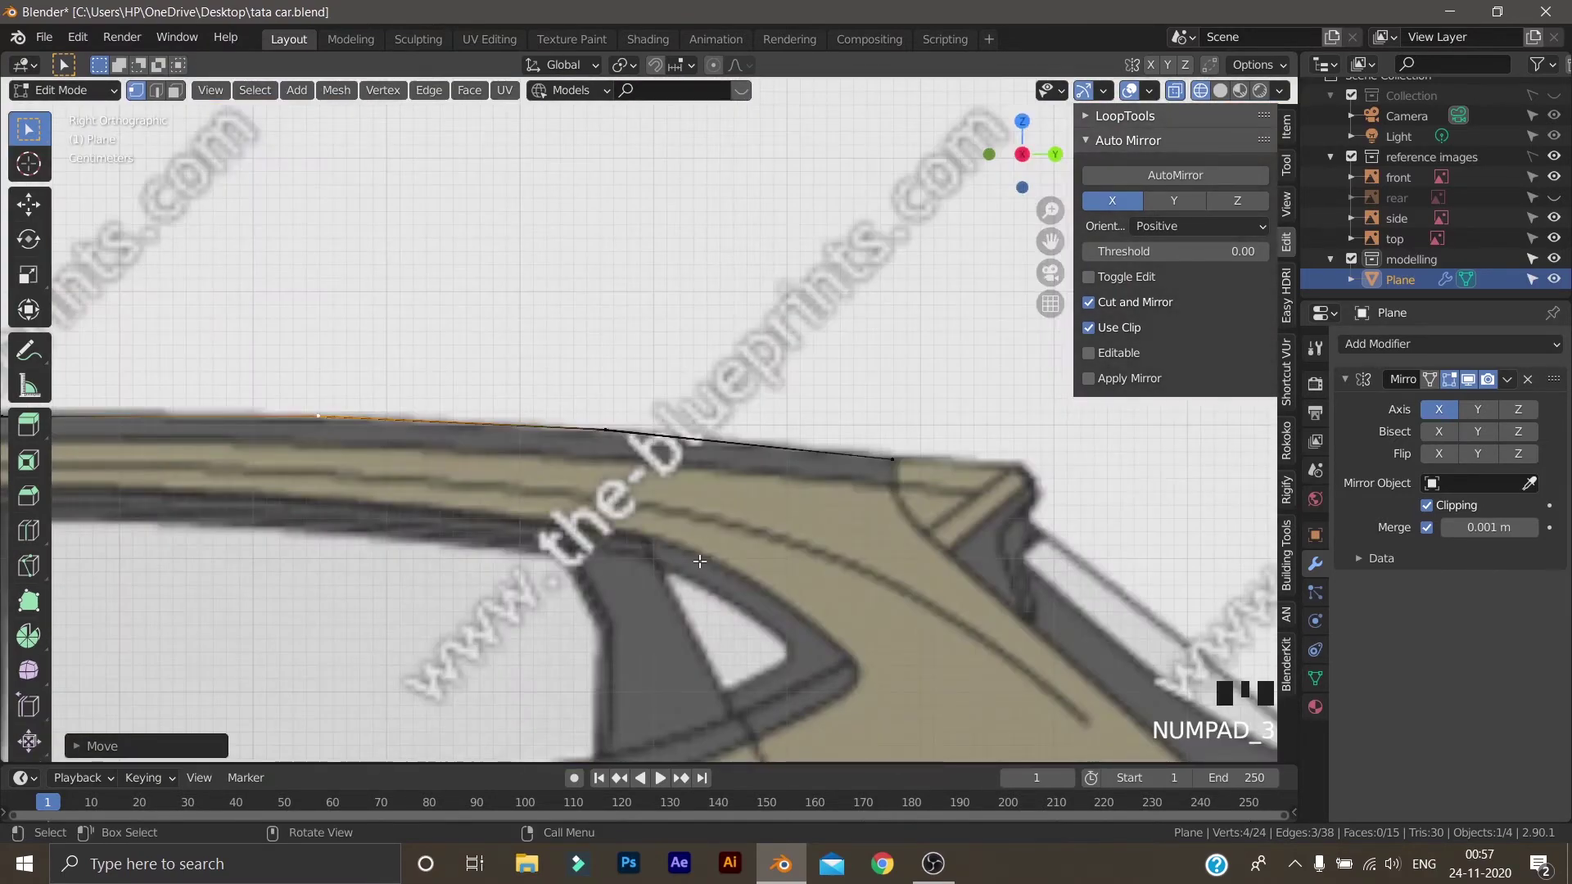
scroll(700, 560, down, 9)
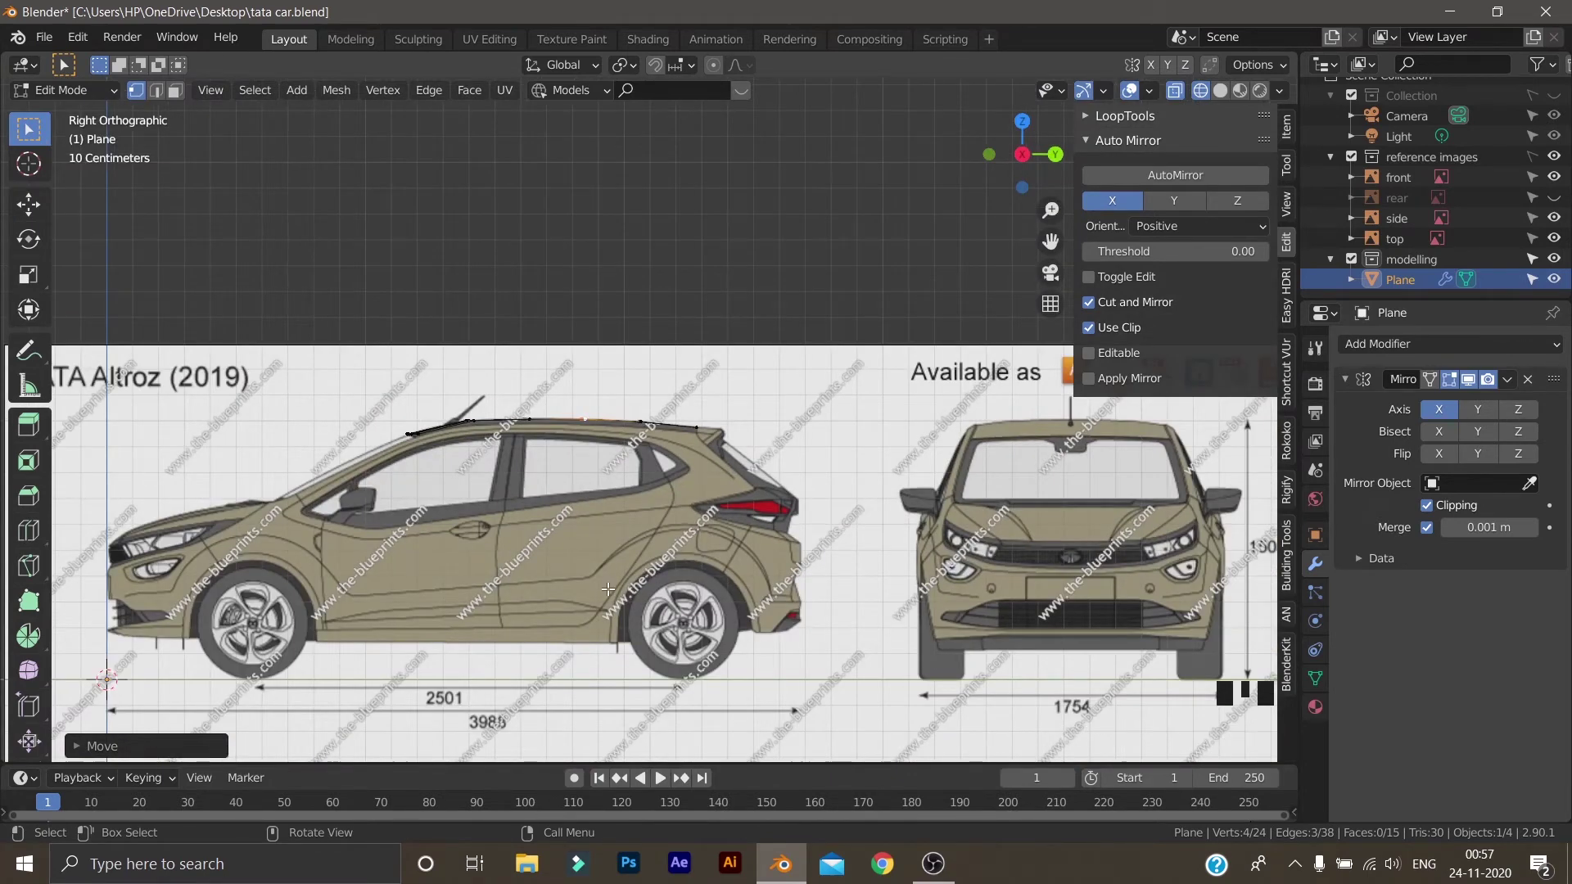
scroll(607, 587, up, 6)
scroll(663, 548, up, 5)
scroll(394, 576, down, 2)
scroll(394, 576, down, 6)
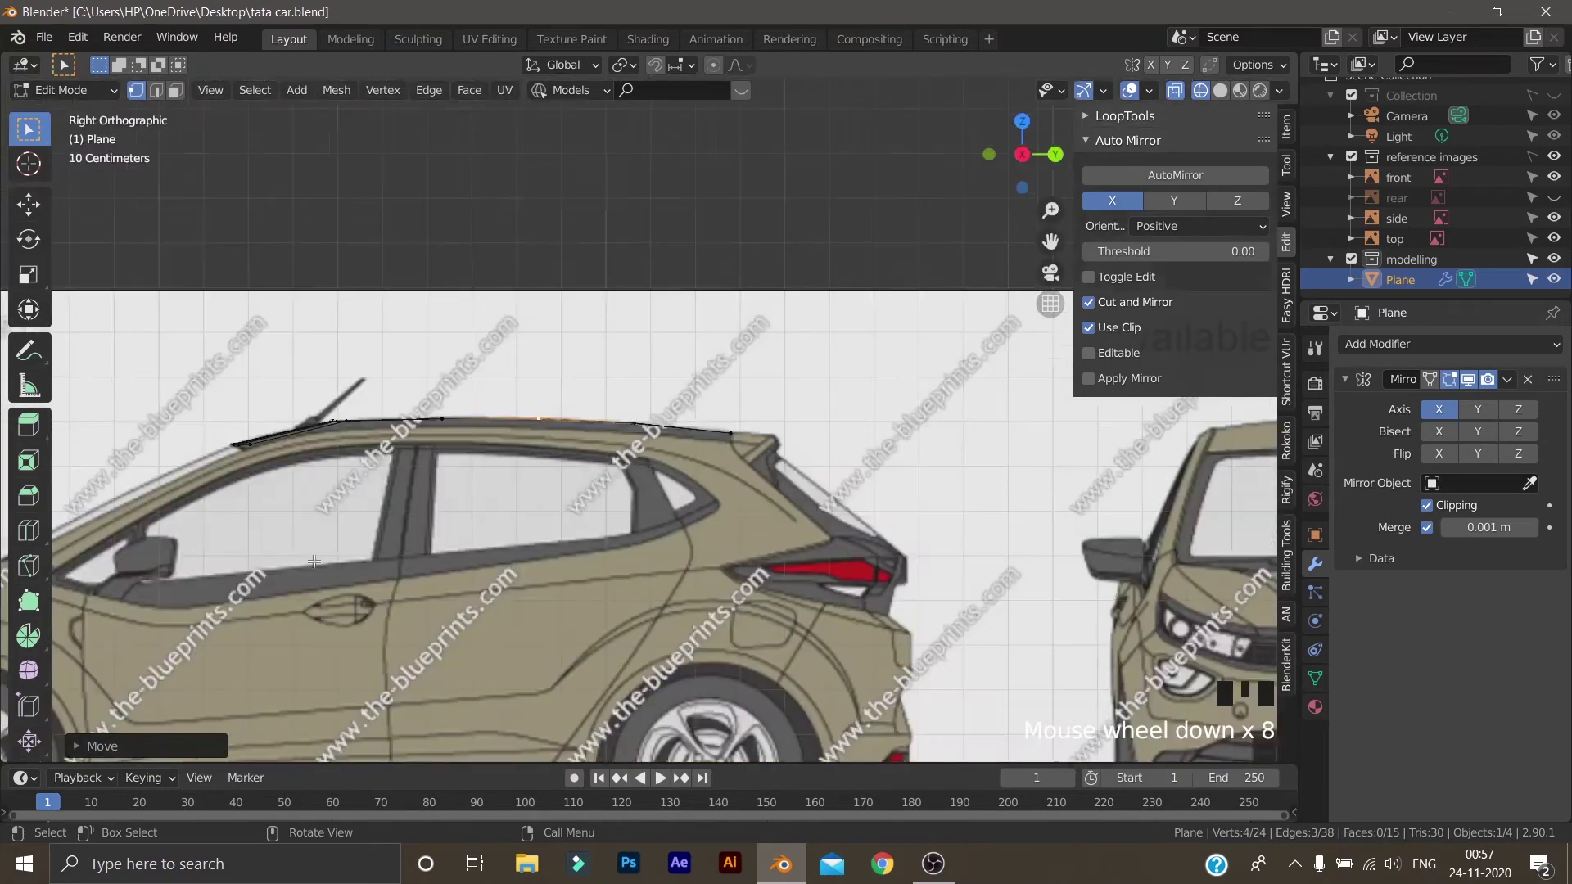
In the top view, move the outer-edge vertices of the two frontmost crosswise cuts inward along X onto the roof's side line
middle_drag(294, 557, 521, 624)
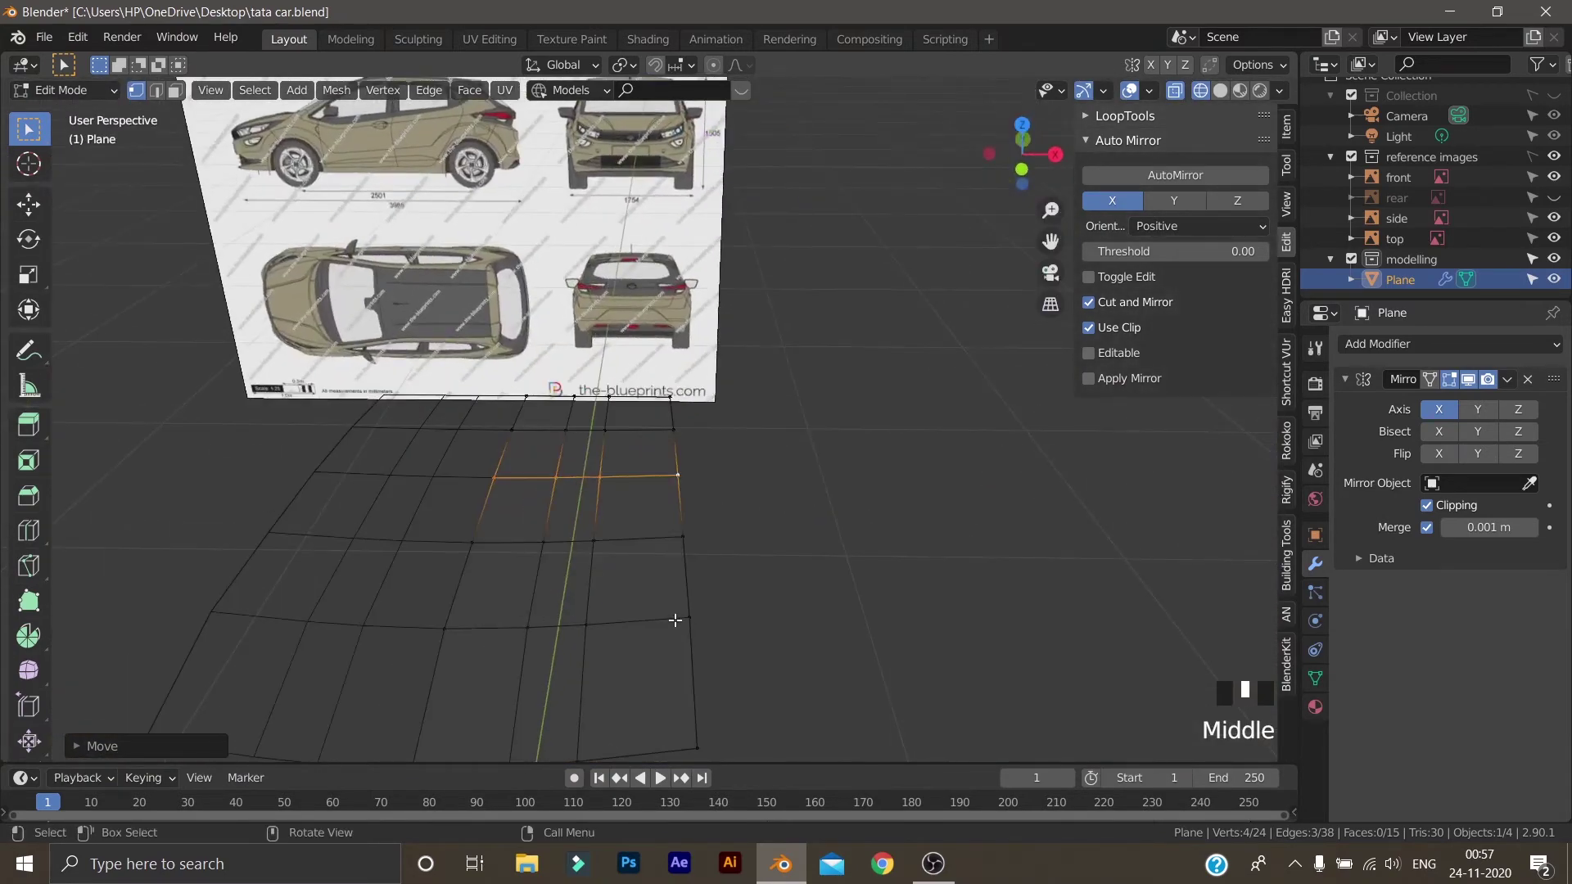
key(KP_7)
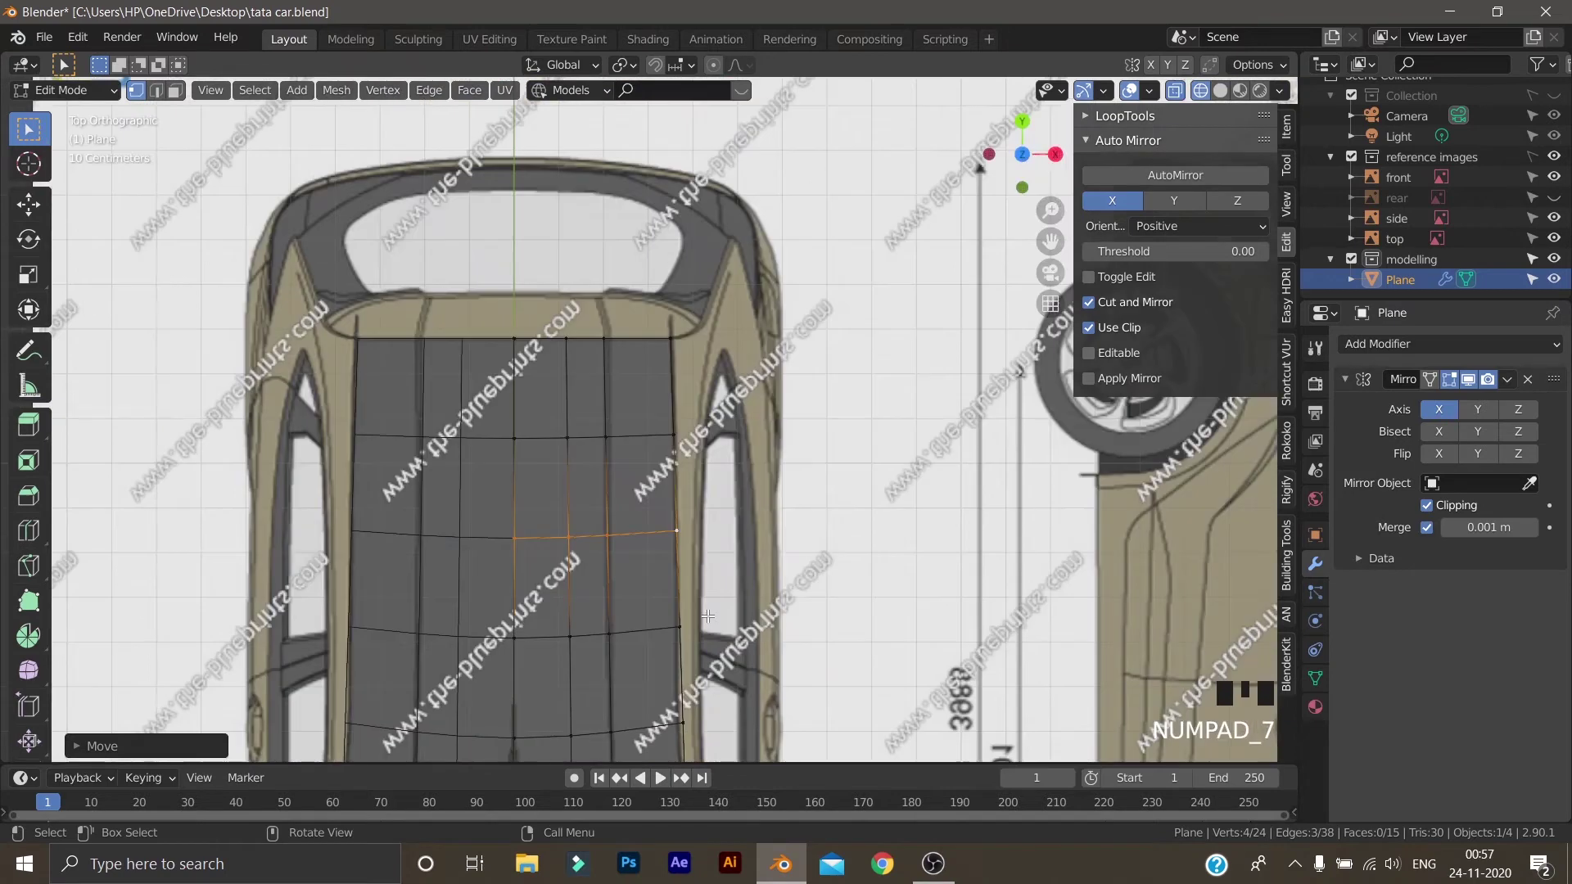
scroll(656, 592, up, 4)
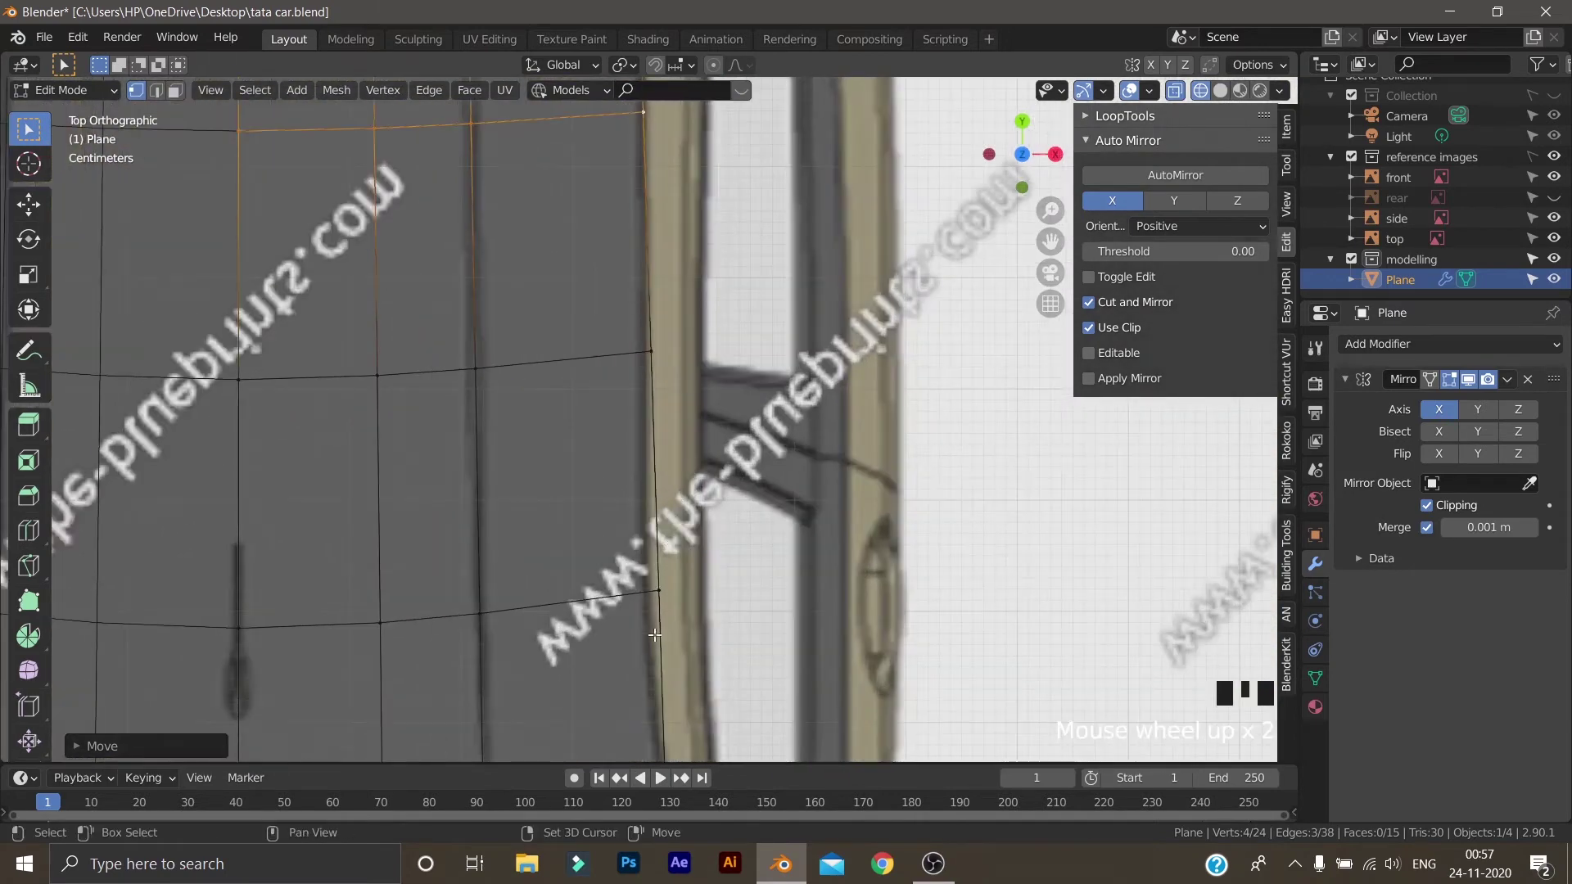
click(656, 592)
key(g)
key(x)
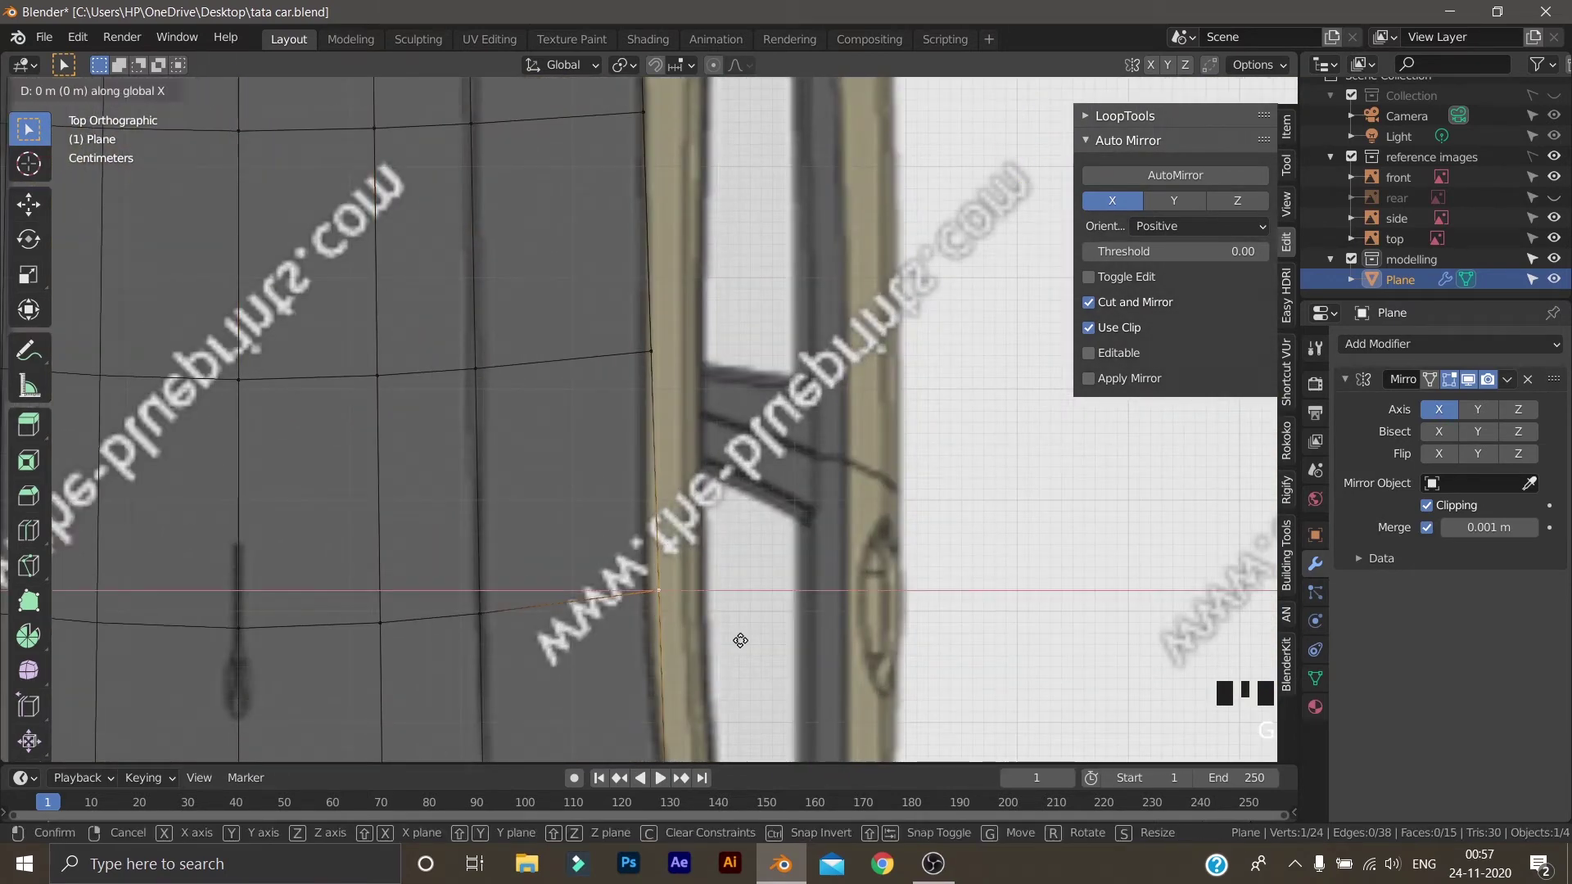
click(729, 638)
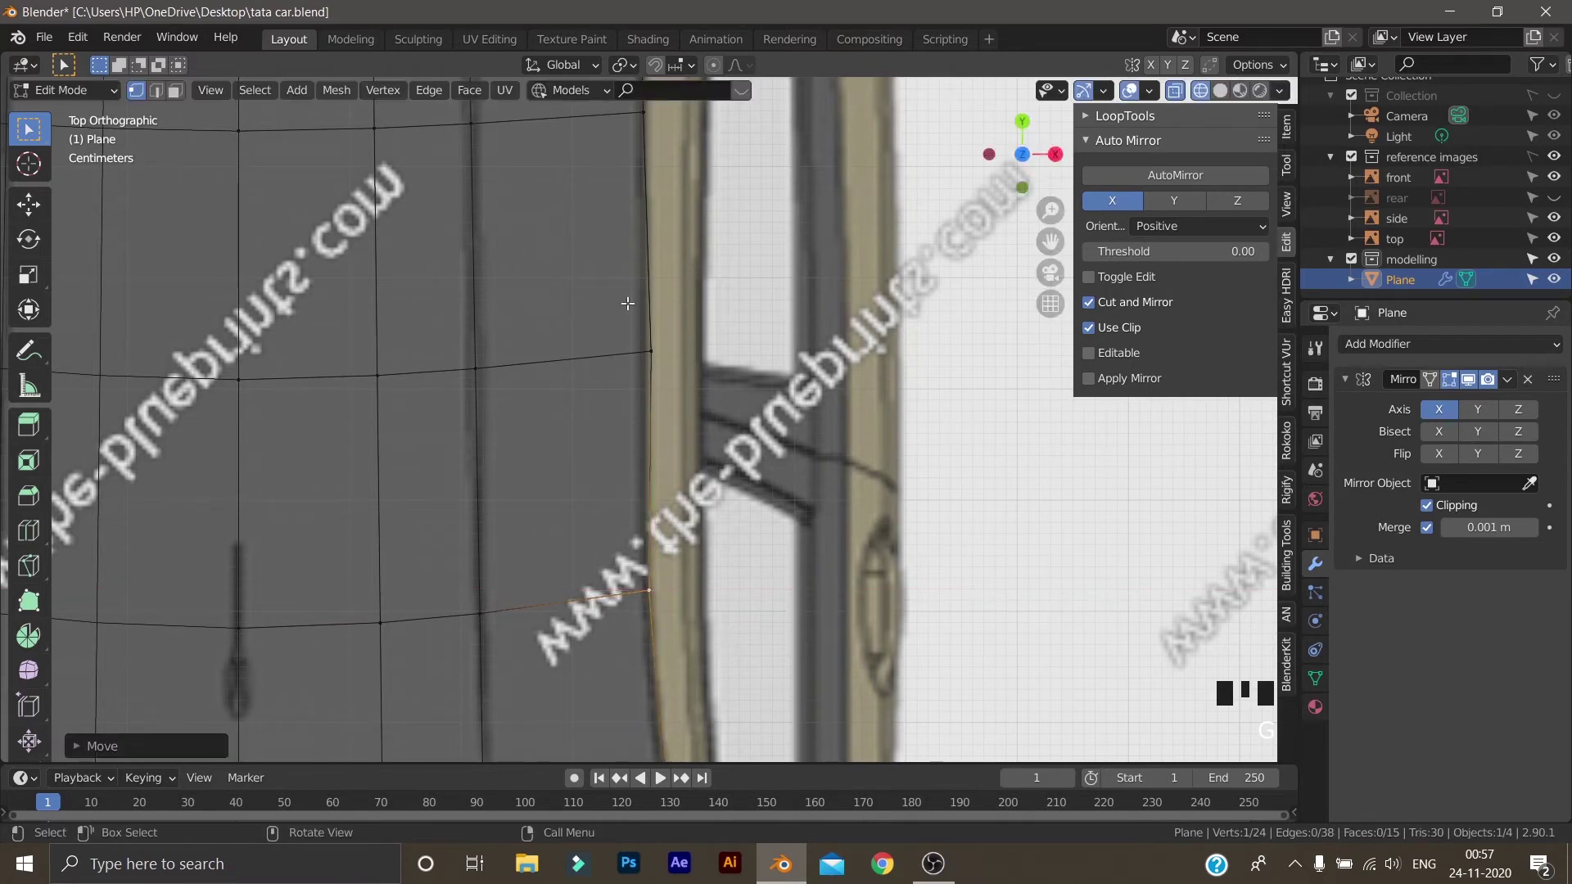
click(656, 348)
key(g)
key(x)
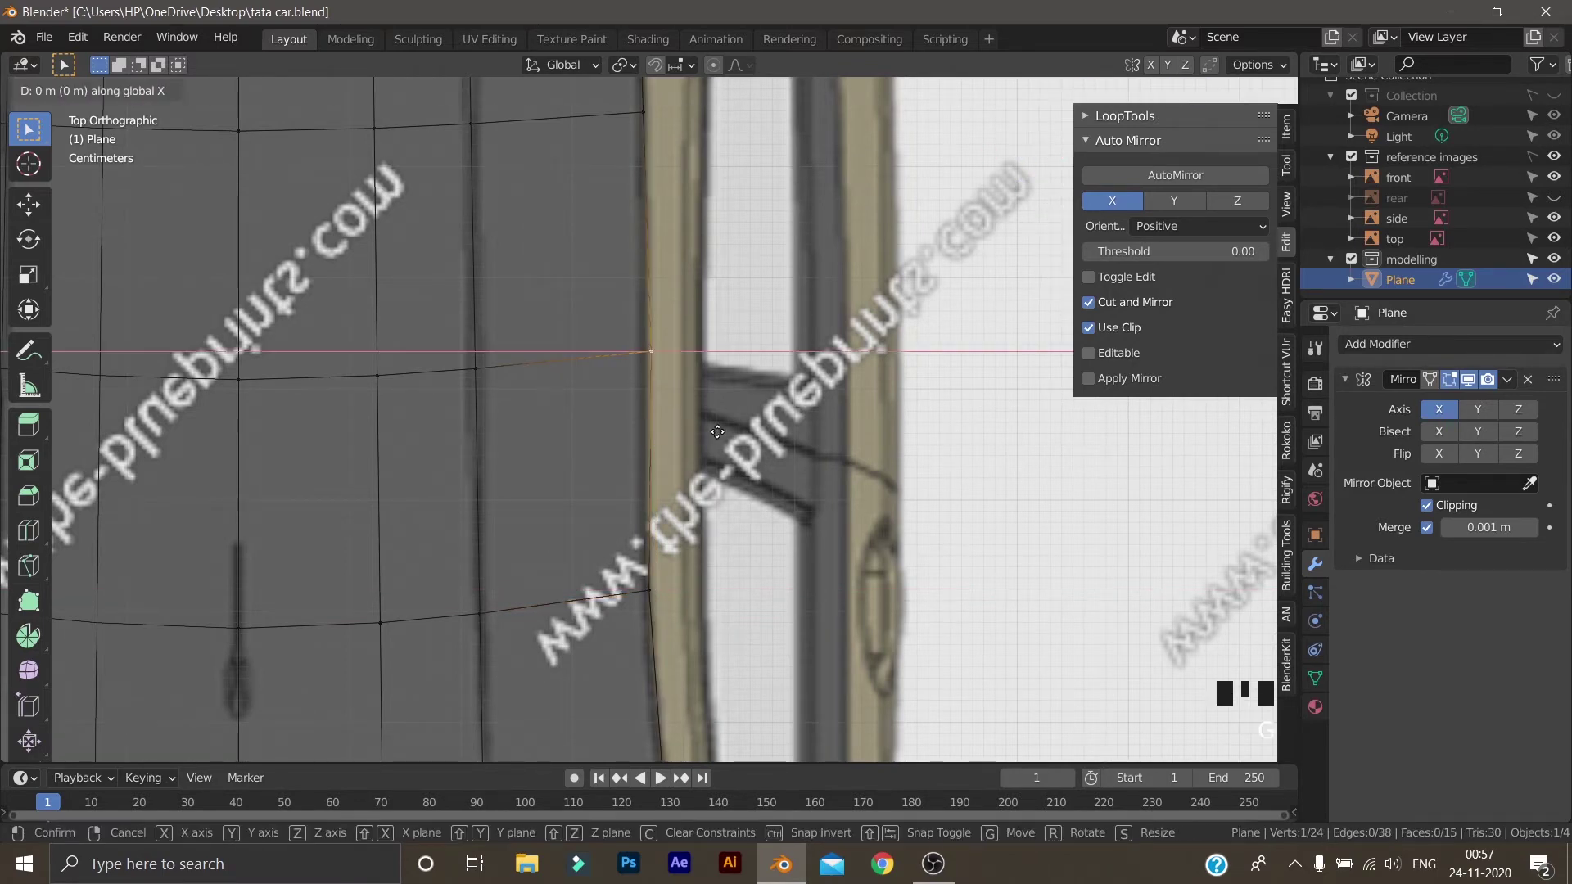
click(717, 335)
Select the roof panel's outermost lengthwise edge loop and lower it along Z in the side view toward the dark roof strip's lower edge
scroll(717, 336, down, 2)
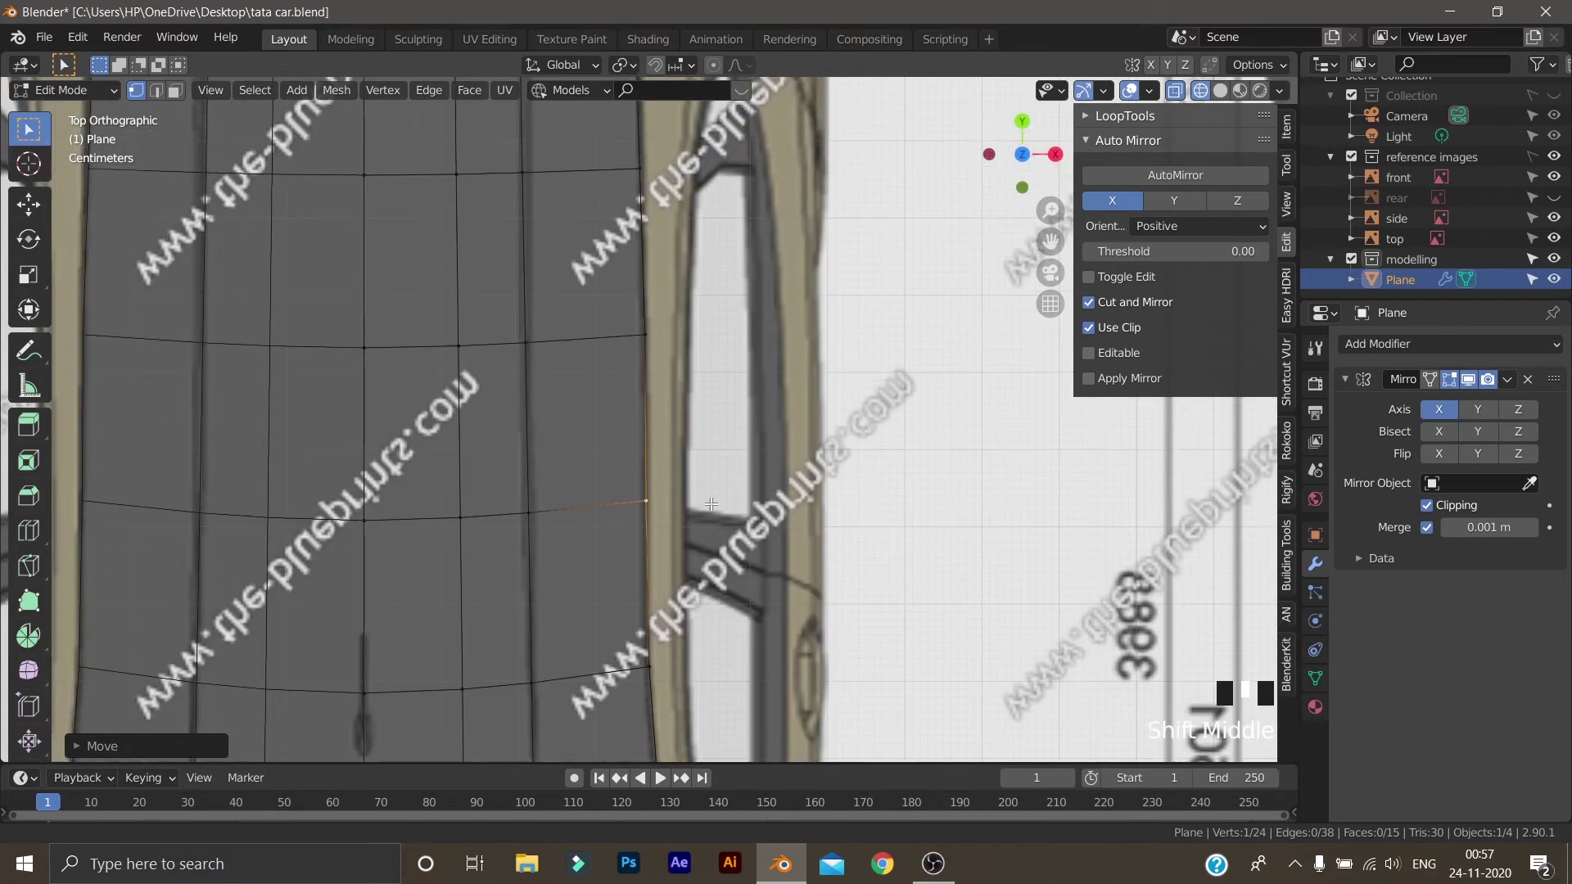
scroll(717, 336, down, 2)
shift+middle_drag(718, 336, 661, 490)
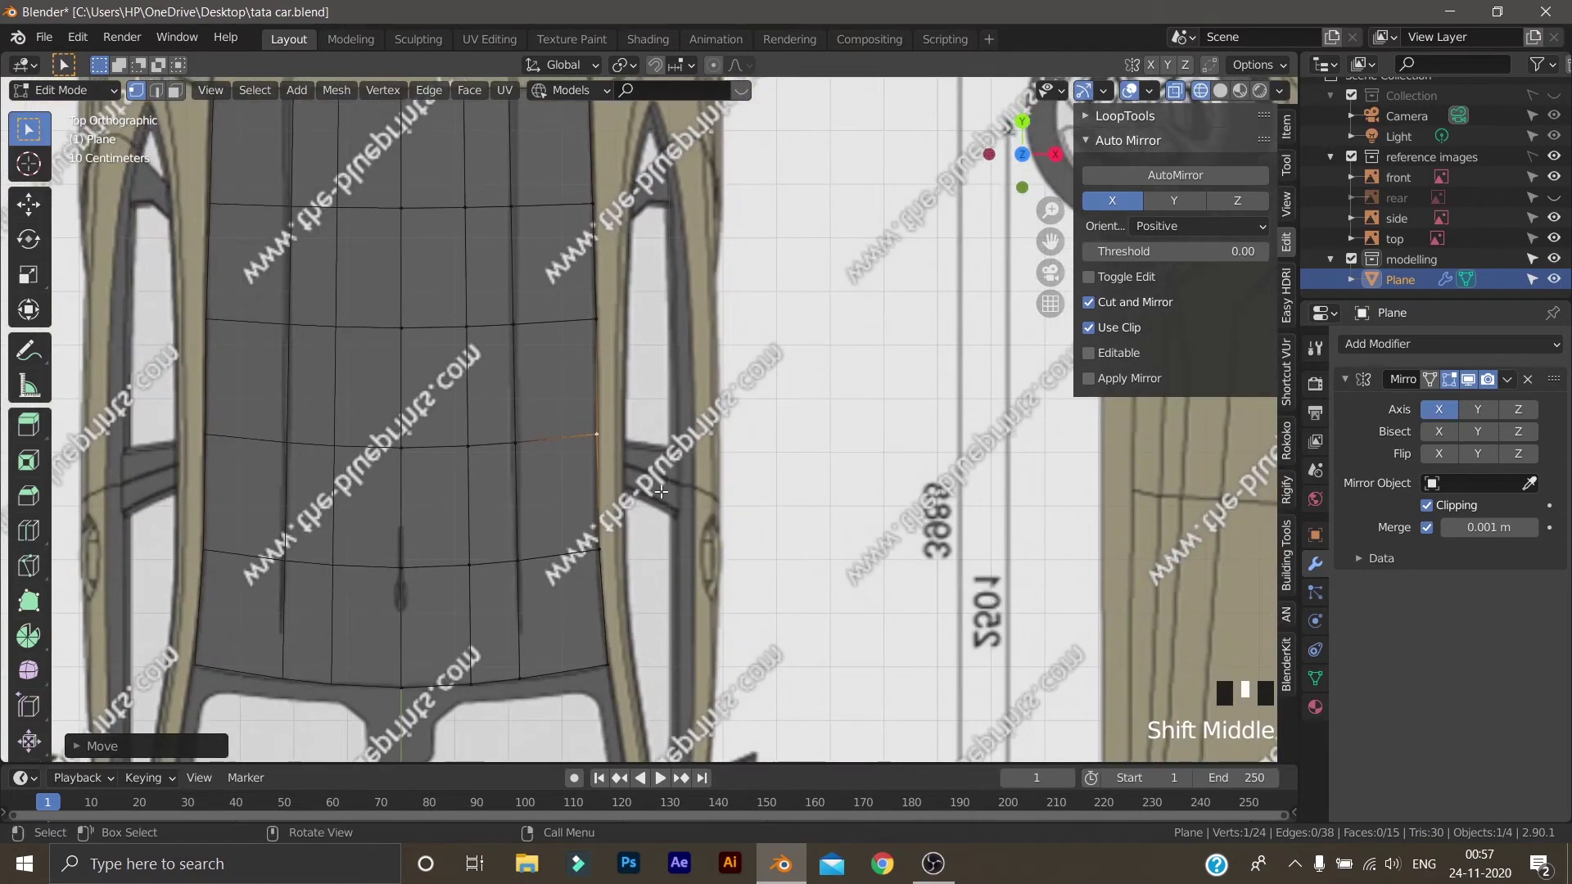
key(KP_3)
scroll(652, 508, up, 3)
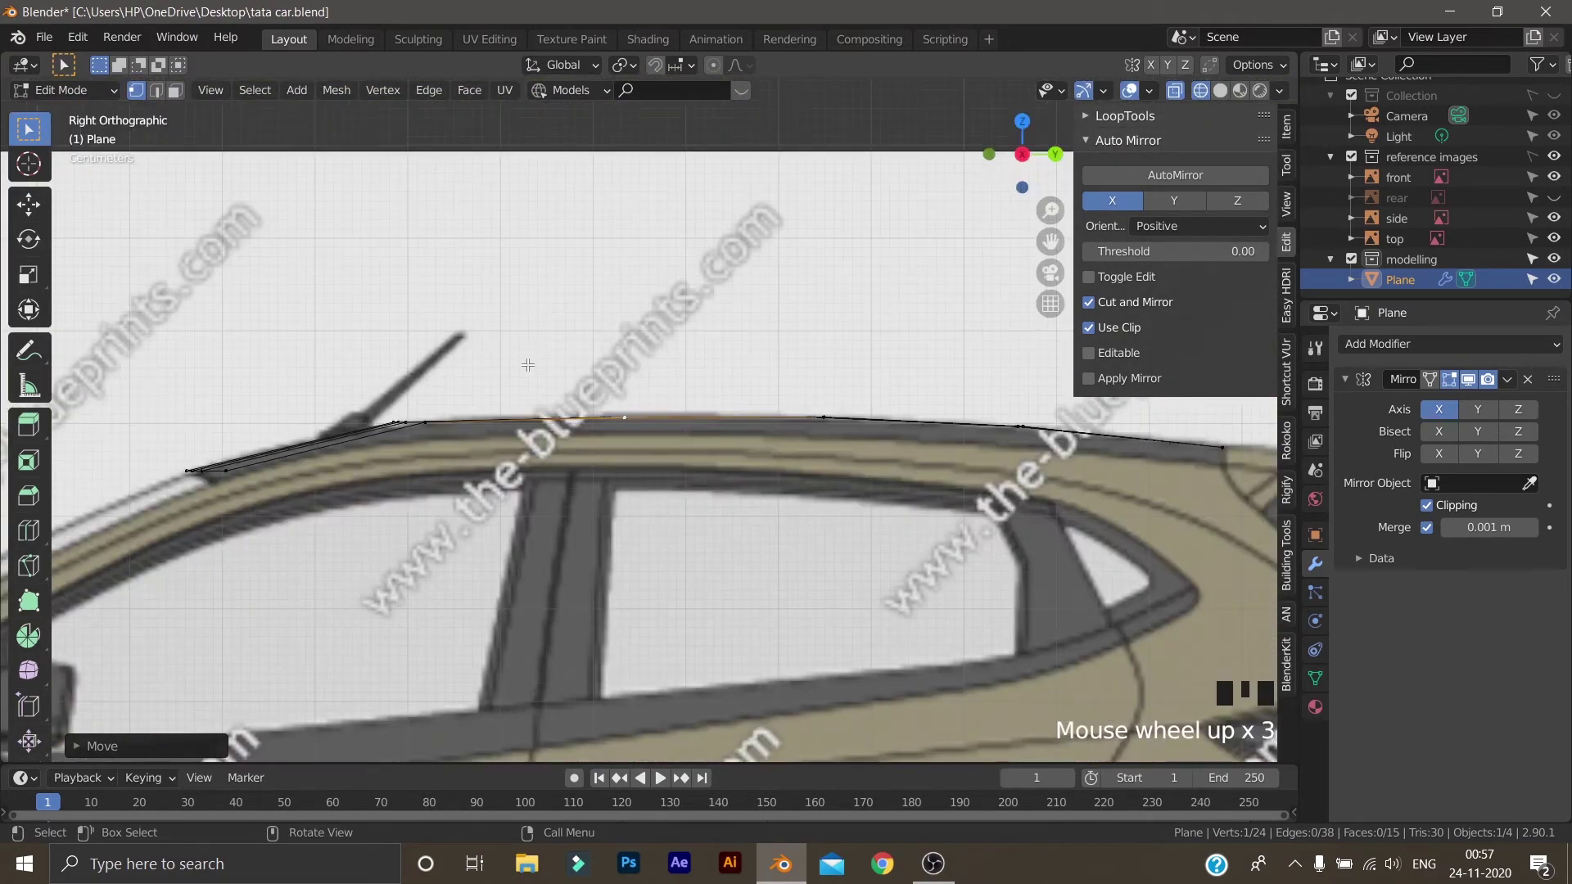
scroll(528, 365, up, 4)
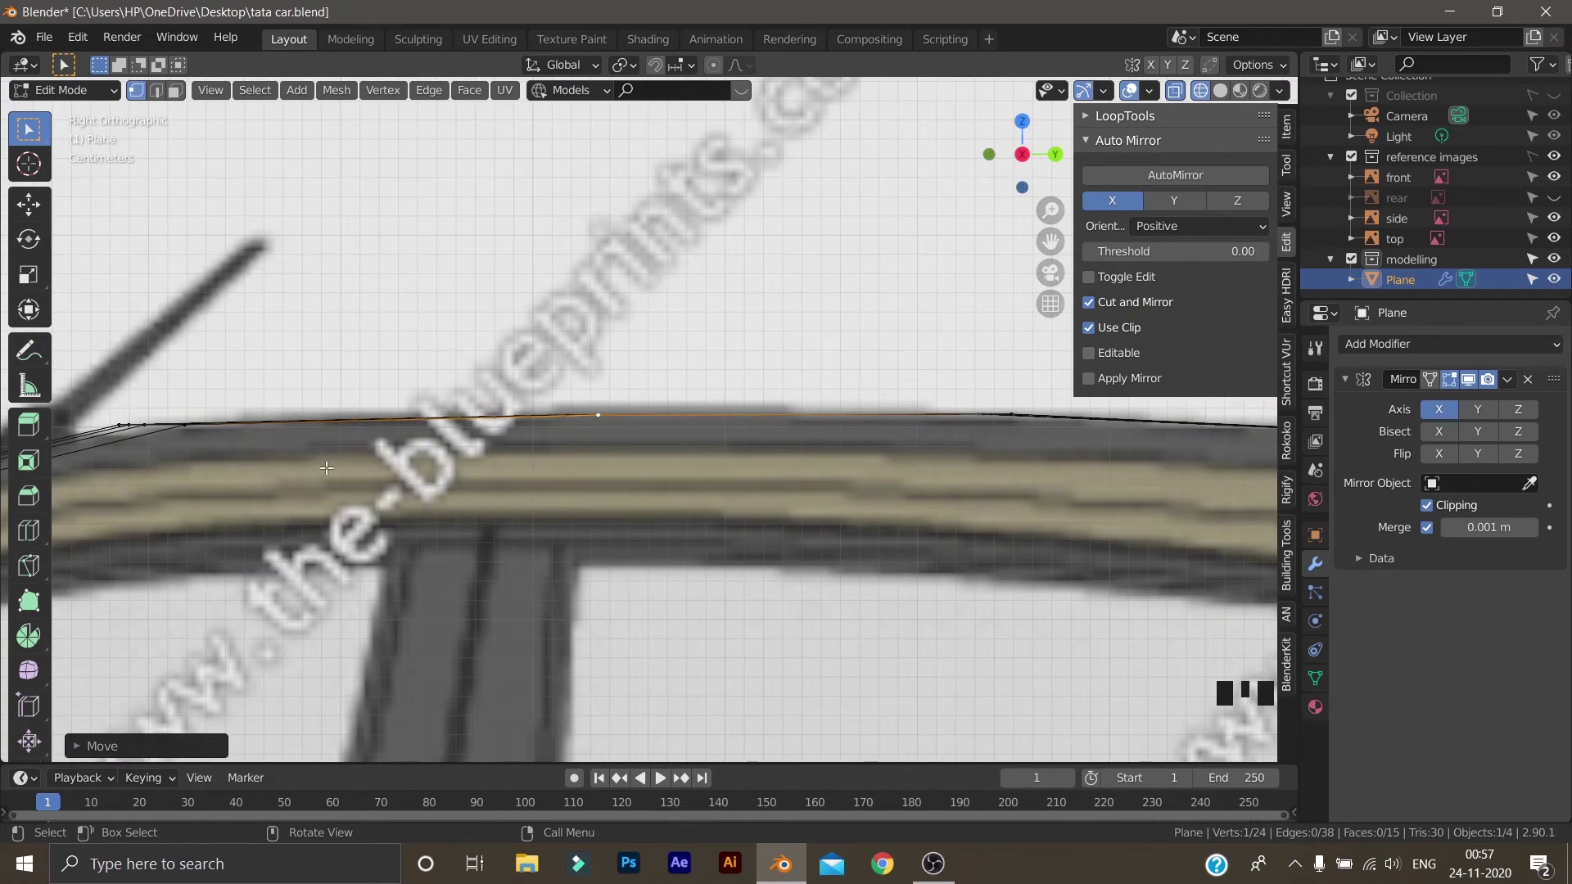
scroll(601, 420, down, 8)
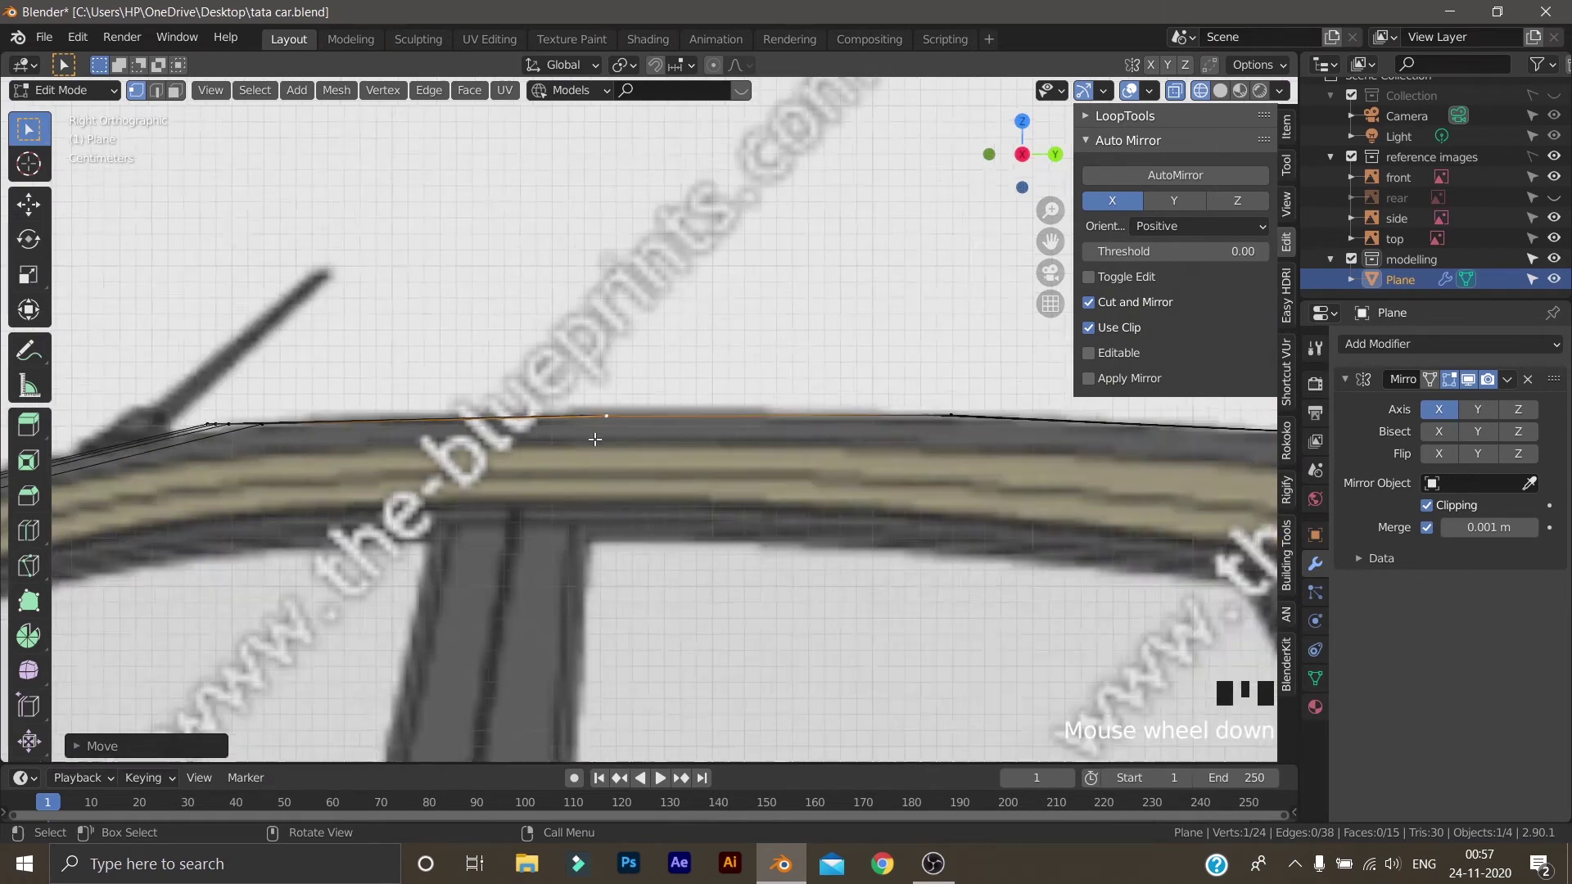
middle_drag(590, 426, 246, 446)
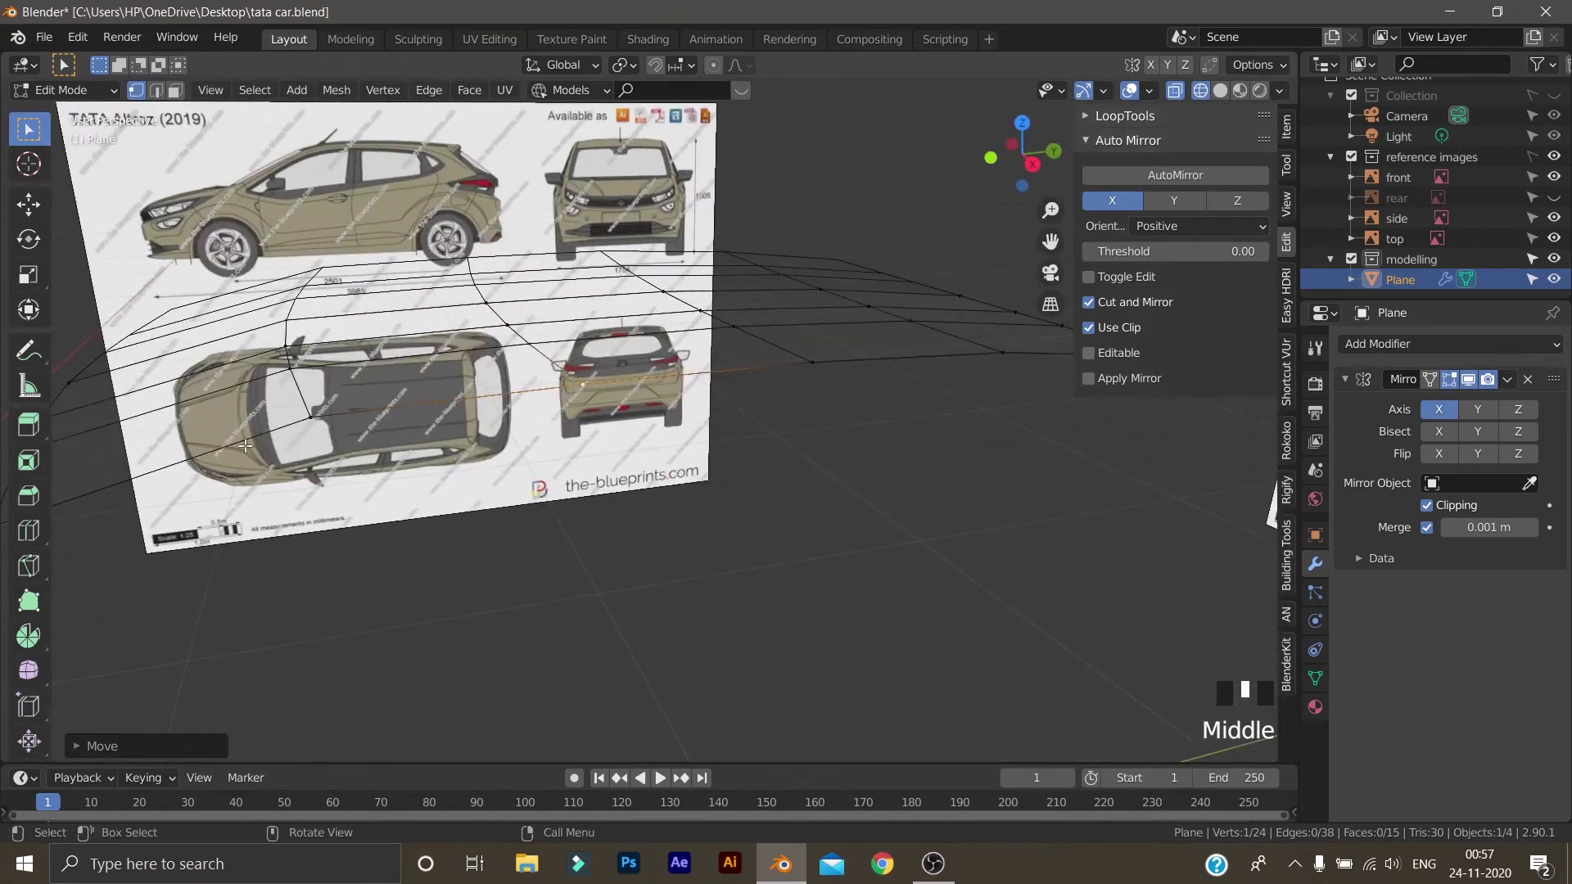
alt+click(317, 418)
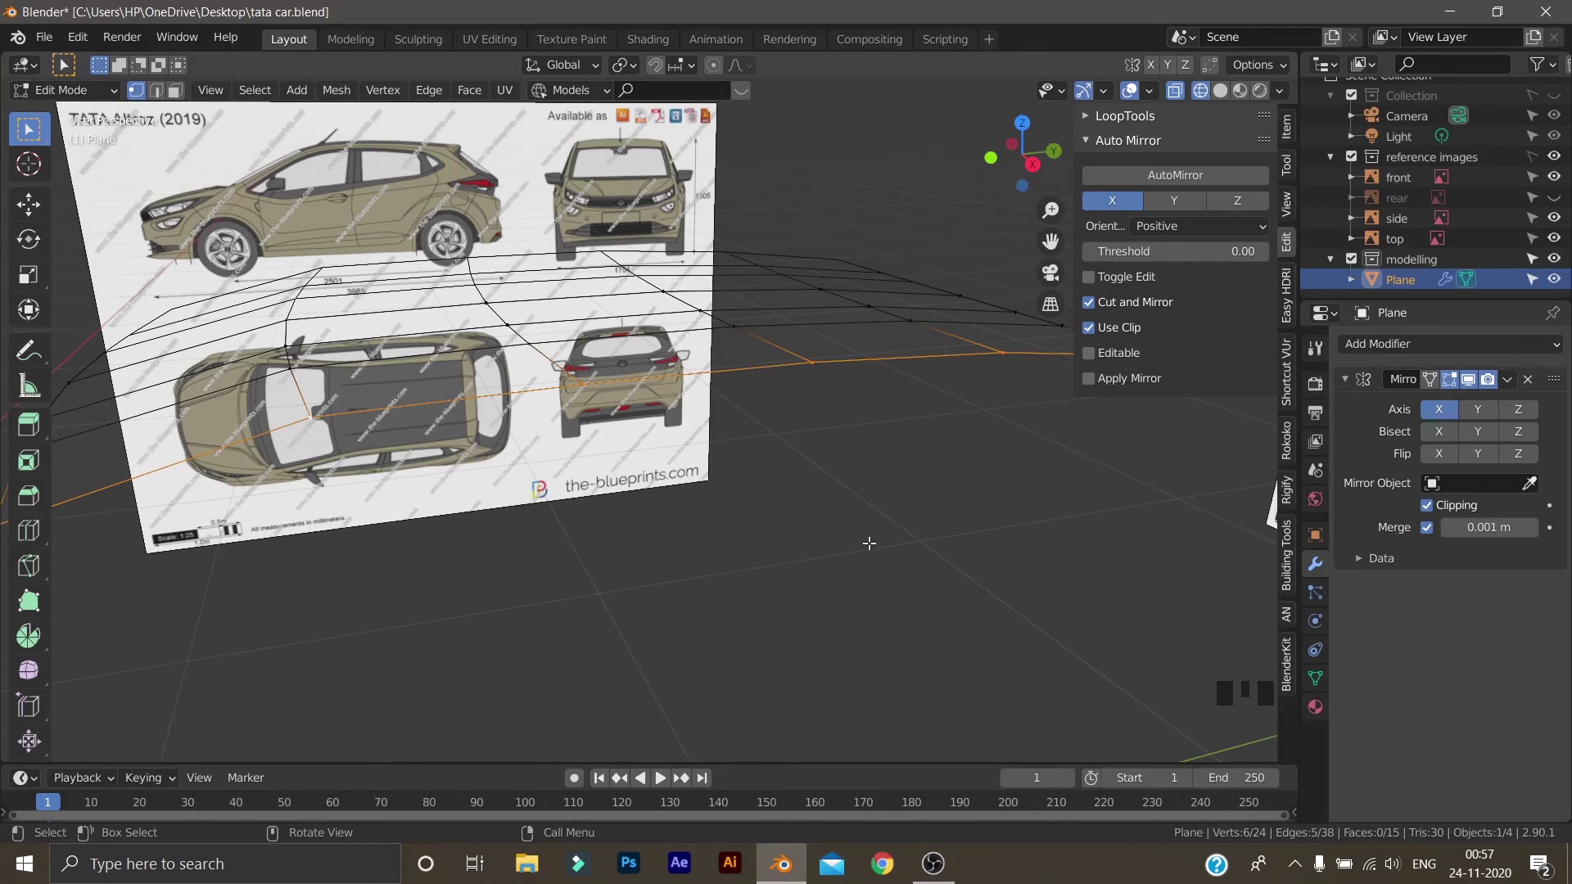
key(KP_3)
key(g)
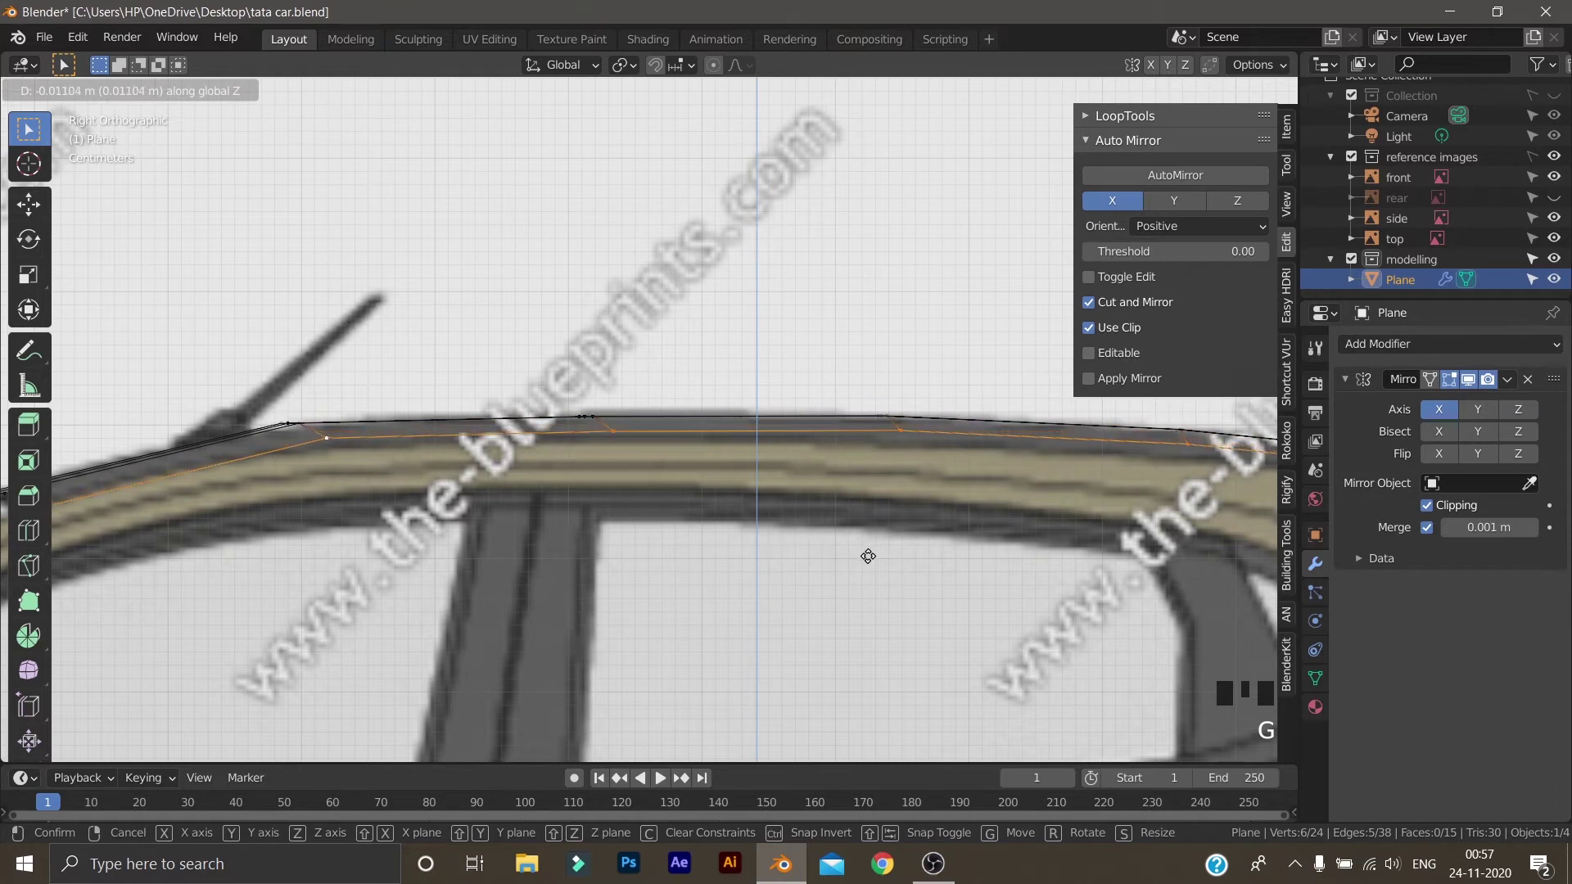
click(868, 563)
In the side view, move the two frontmost outer-edge vertices forward onto the lower border of the dark roof strip
scroll(868, 562, down, 3)
shift+middle_drag(868, 563, 712, 554)
scroll(598, 570, up, 4)
scroll(713, 554, up, 3)
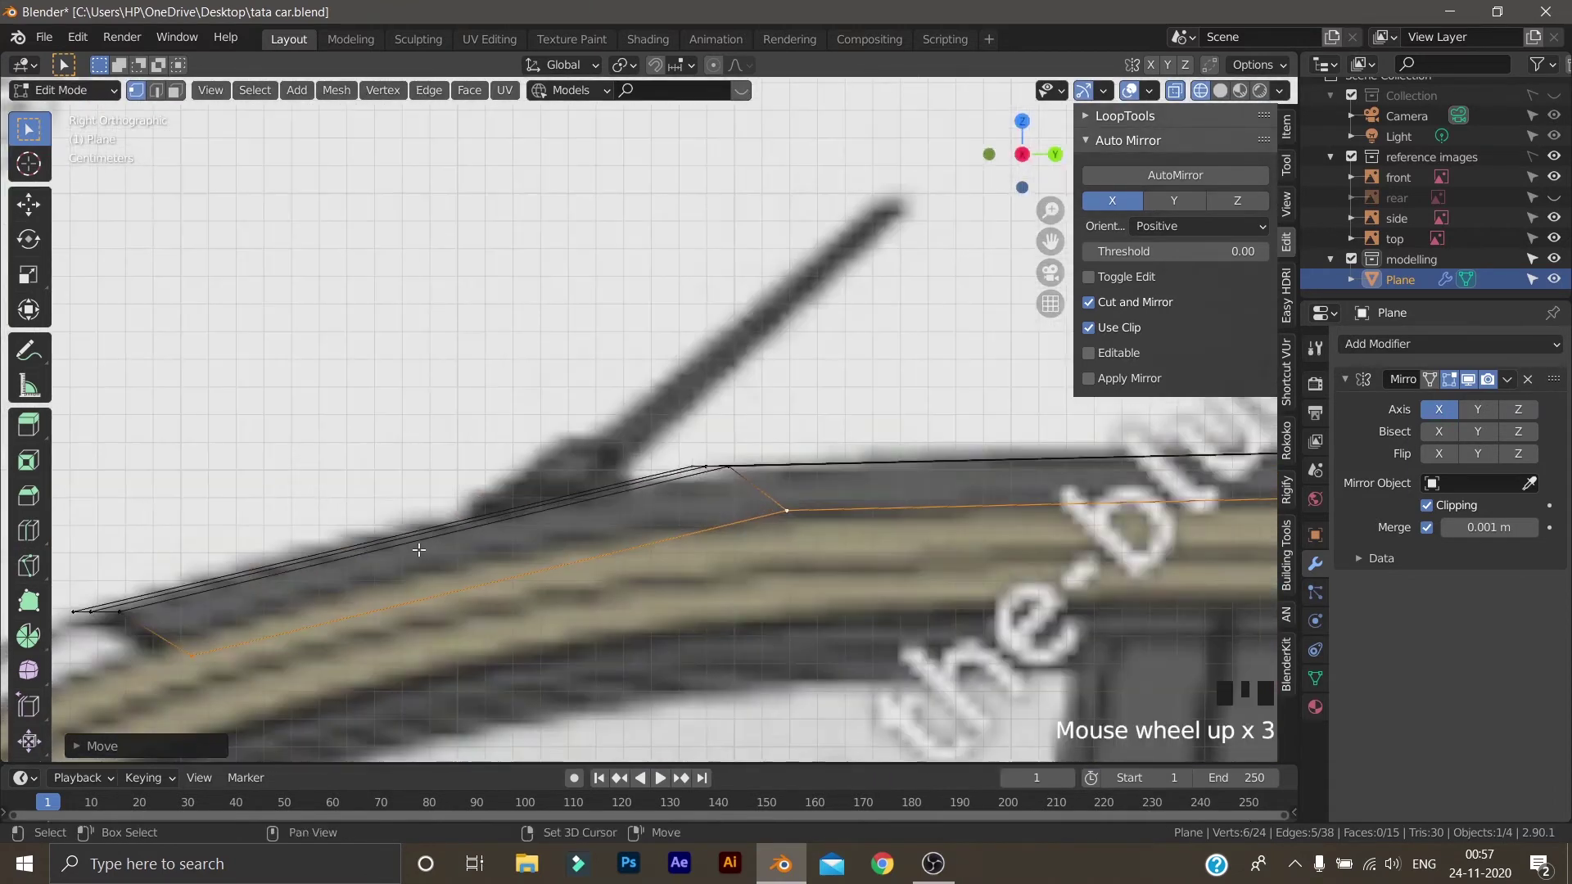
shift+middle_drag(225, 613, 278, 647)
click(279, 643)
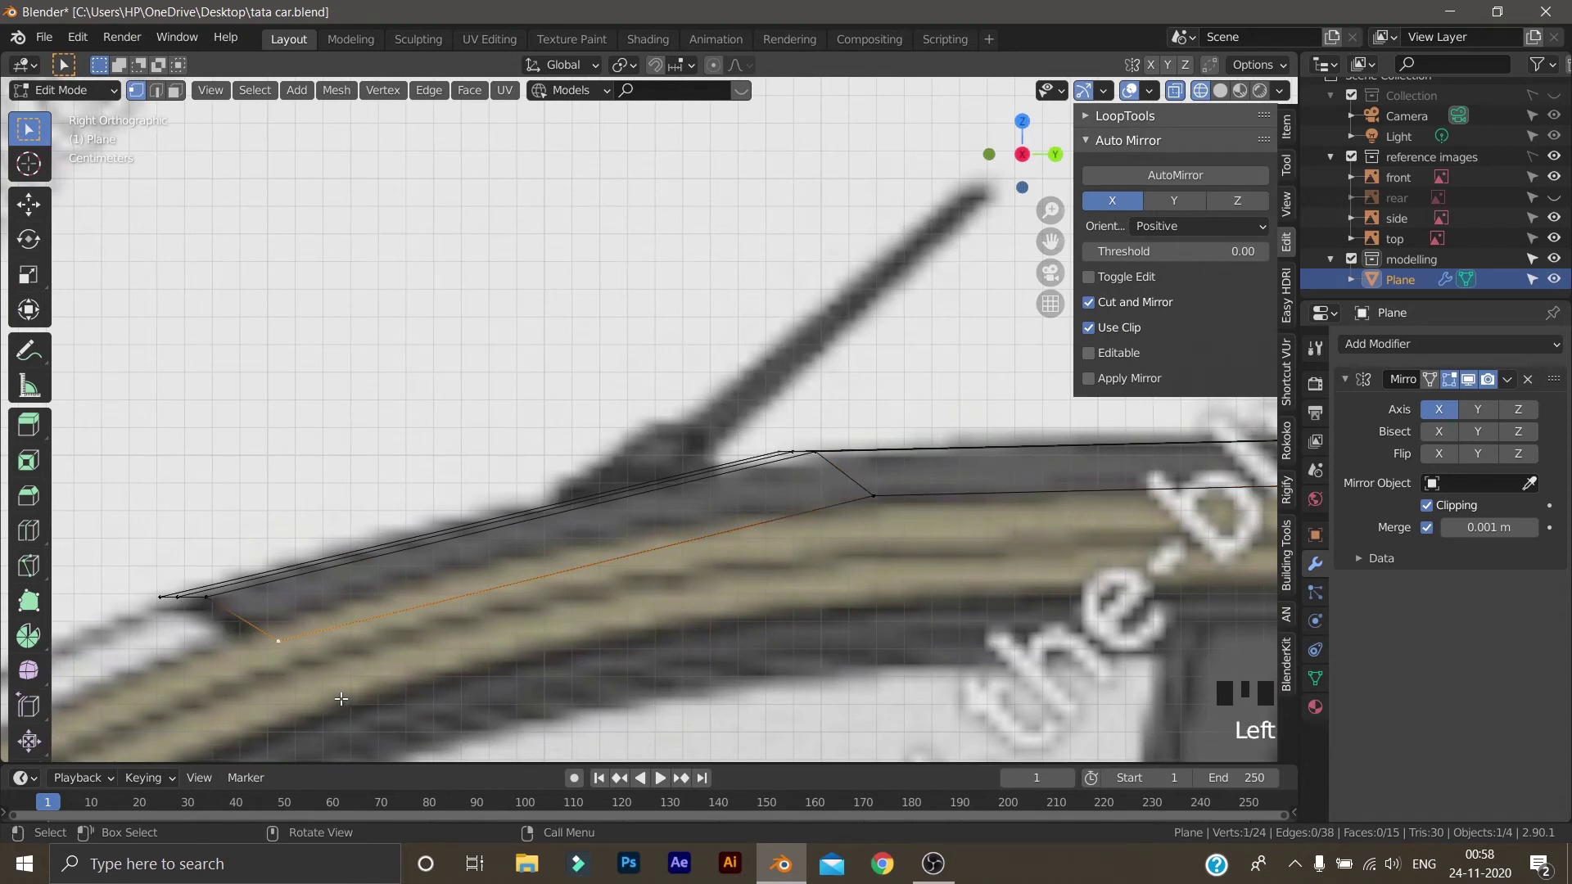
key(g)
click(317, 689)
click(870, 496)
key(g)
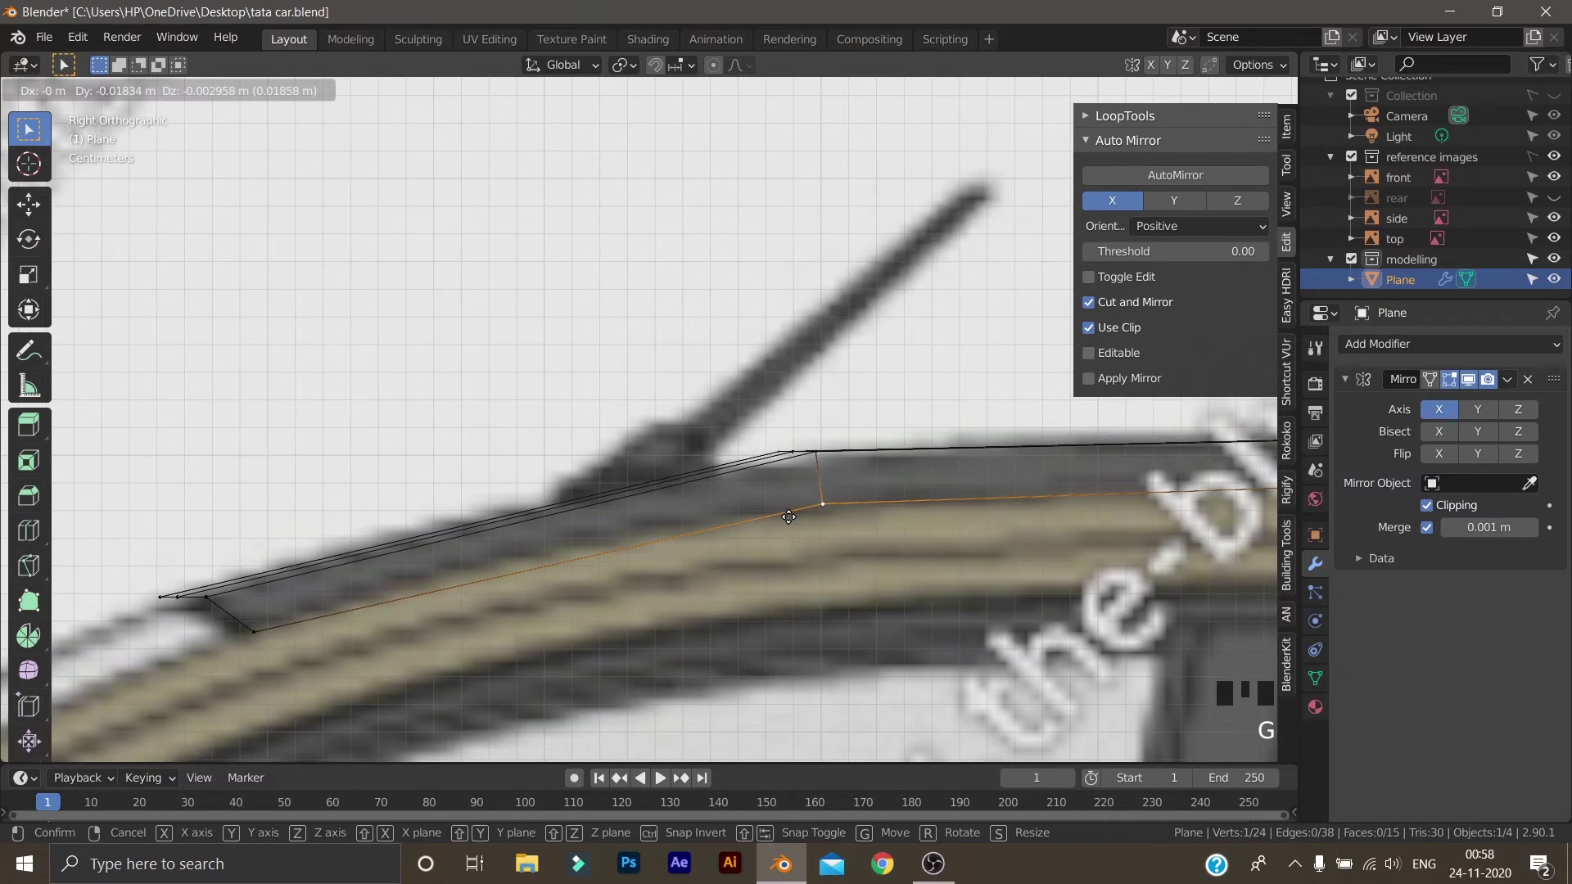
click(787, 517)
Move the third outer-edge vertex from the front slightly forward, in line with its crosswise cut above the door pillar
scroll(952, 513, down, 2)
shift+middle_drag(968, 525, 642, 574)
click(895, 515)
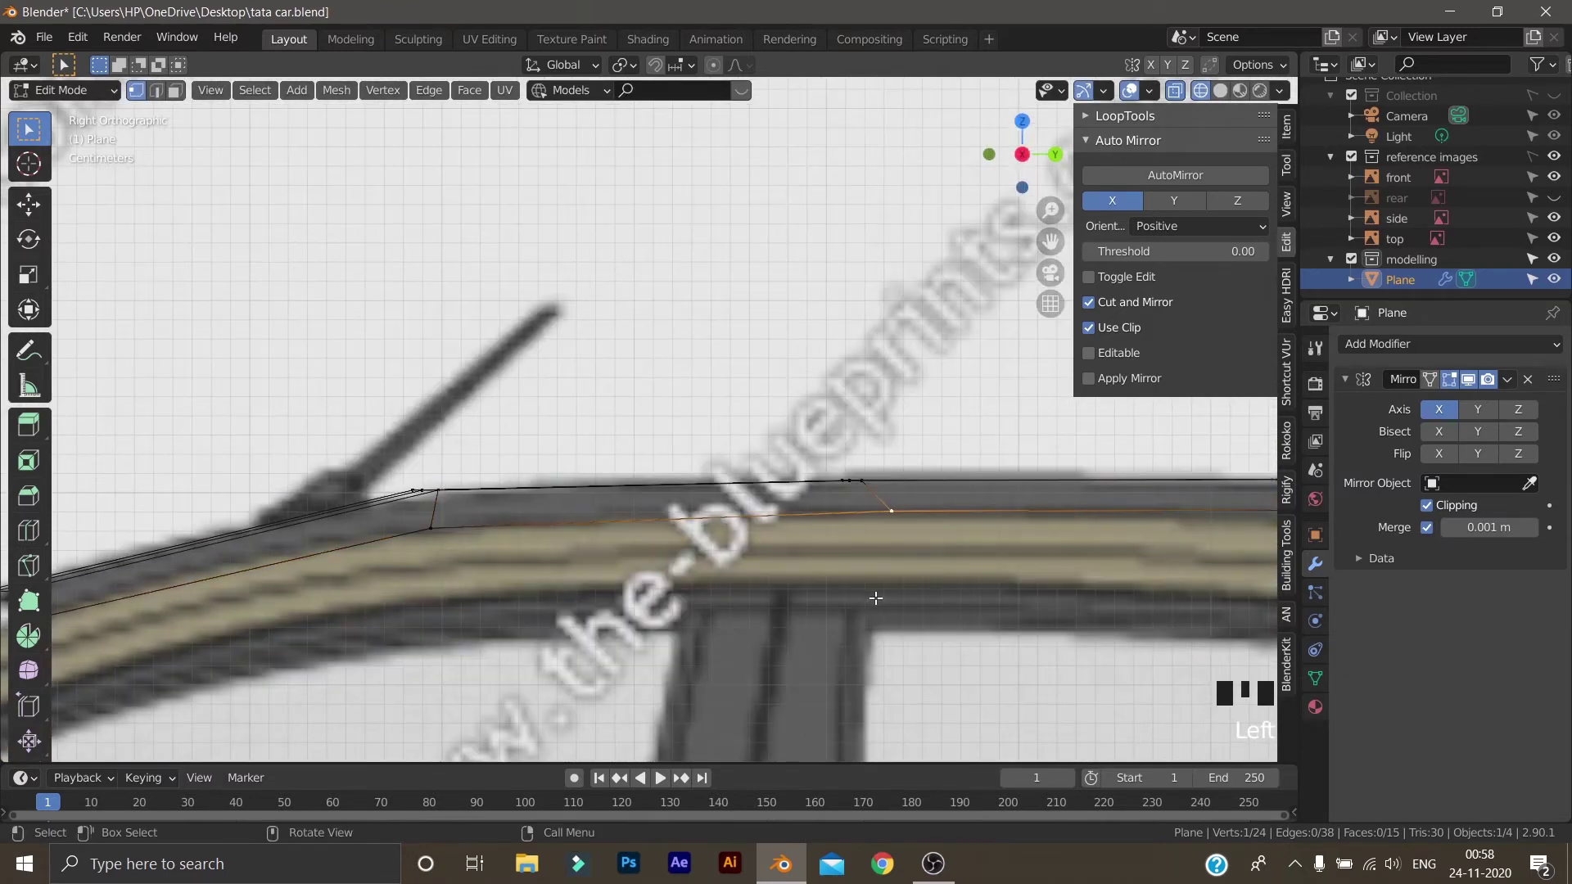
key(g)
click(857, 597)
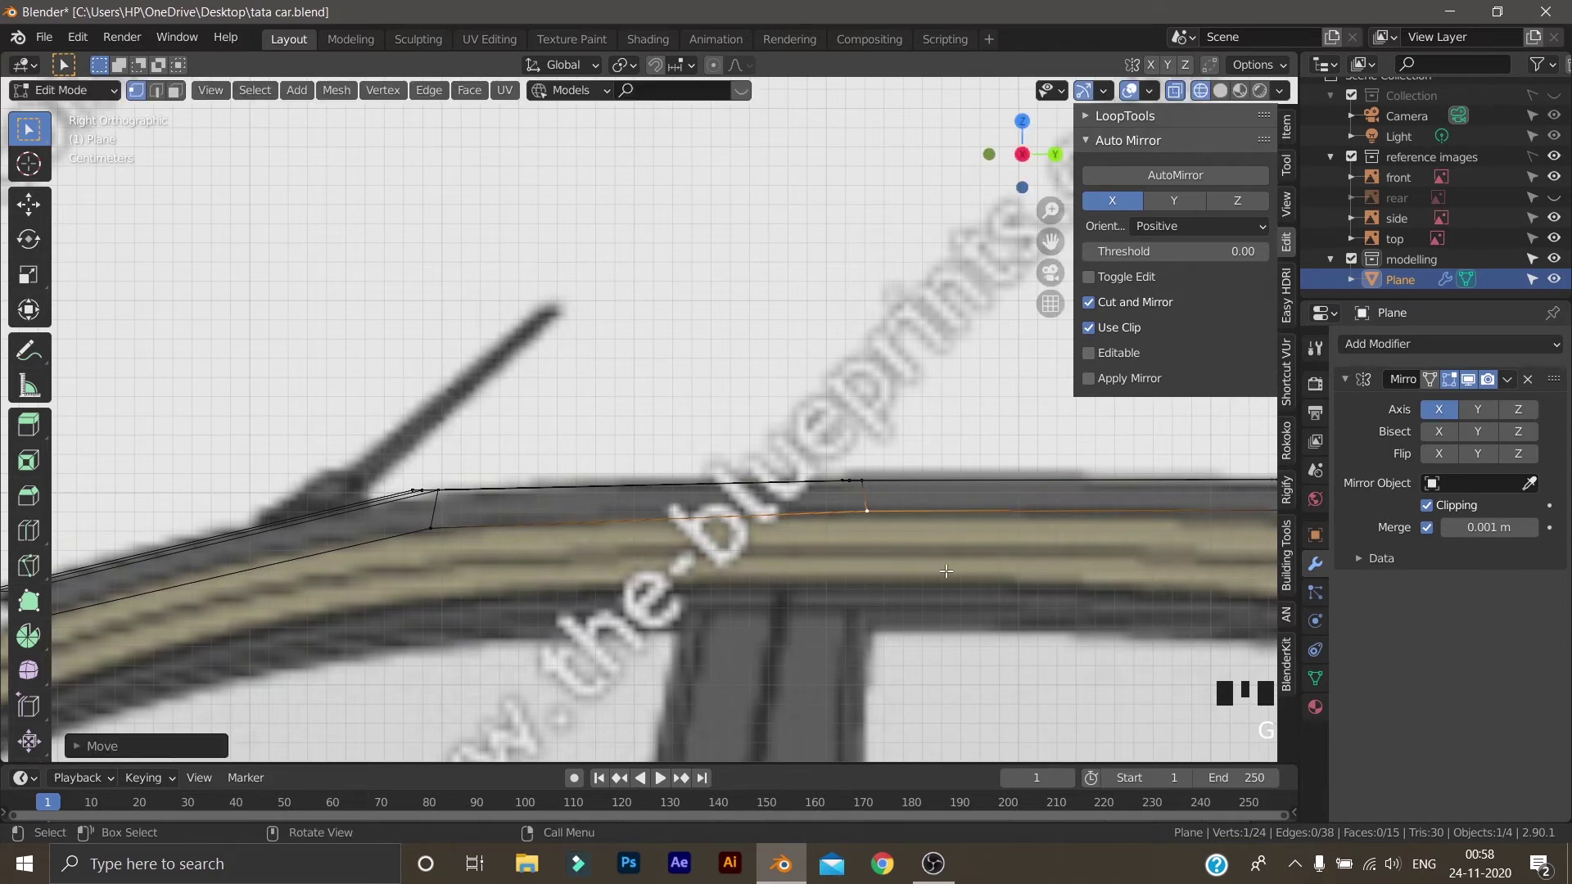
Align the fourth and fifth outer-edge vertices from the front with the dark roof strip's lower border in the side view
scroll(947, 571, down, 2)
shift+middle_drag(946, 571, 516, 617)
click(671, 544)
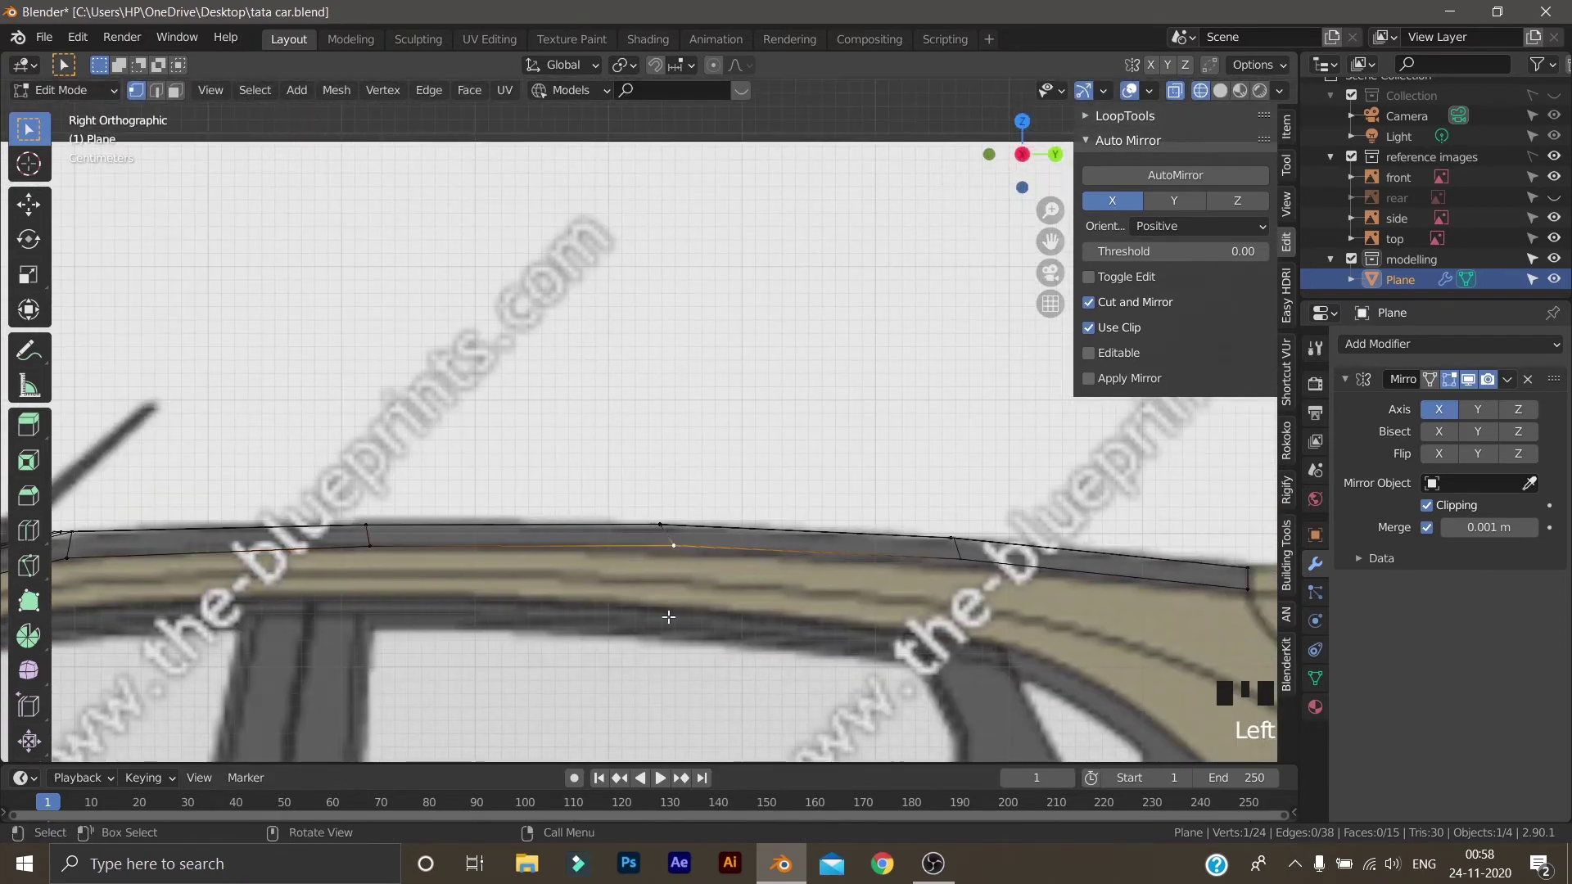
key(g)
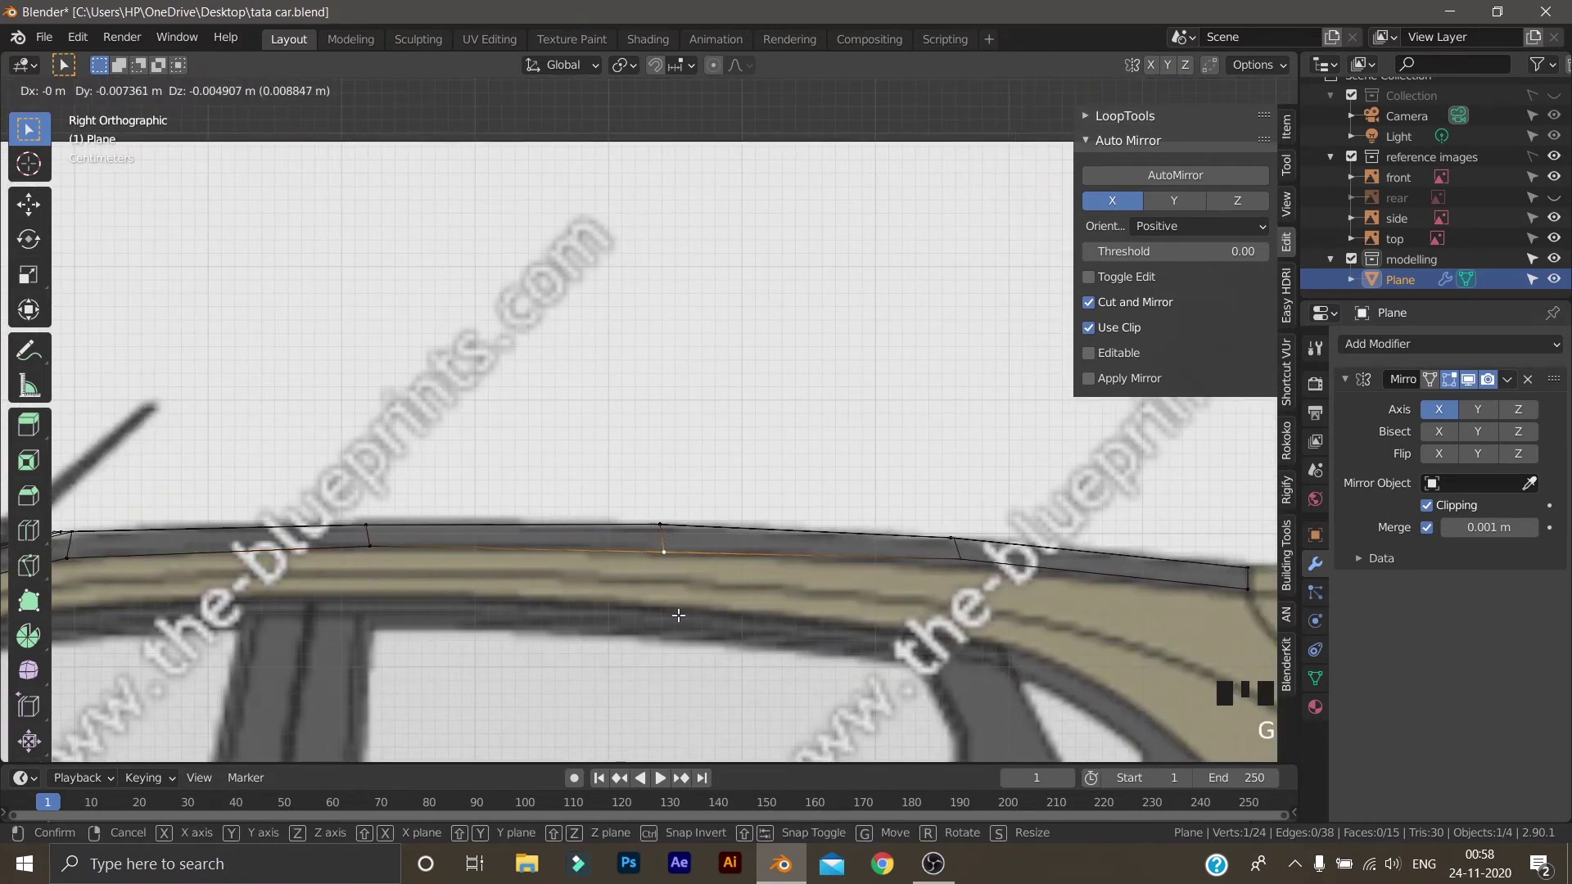
click(678, 615)
click(963, 565)
key(g)
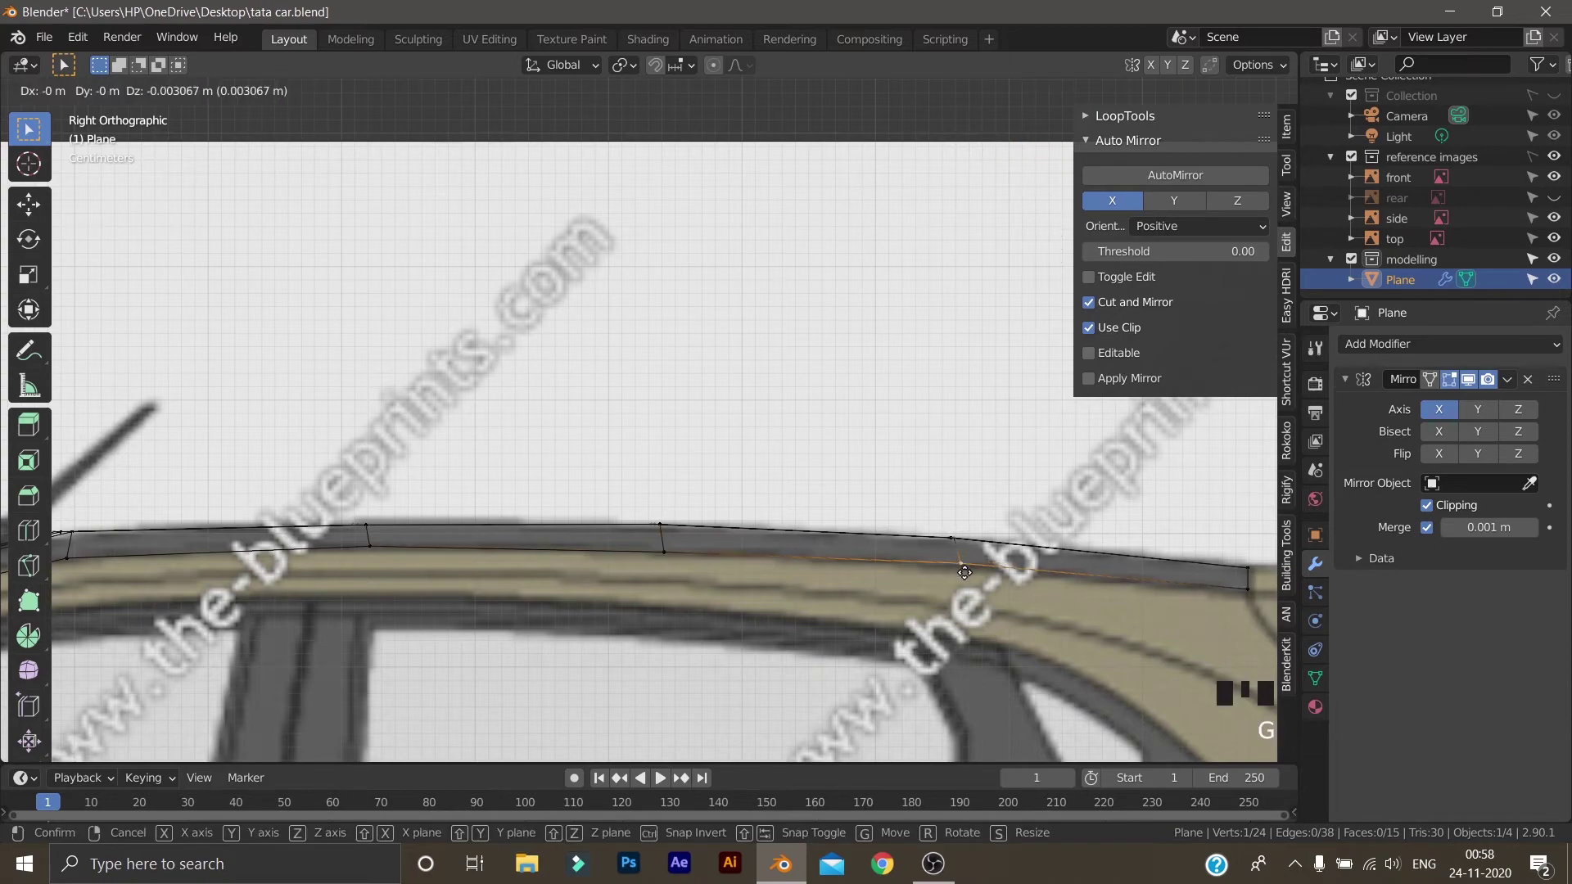
click(964, 571)
Compare the roof mesh with the front blueprint and switch the viewport to solid shading
scroll(658, 578, down, 6)
middle_drag(657, 577, 841, 576)
scroll(720, 617, down, 3)
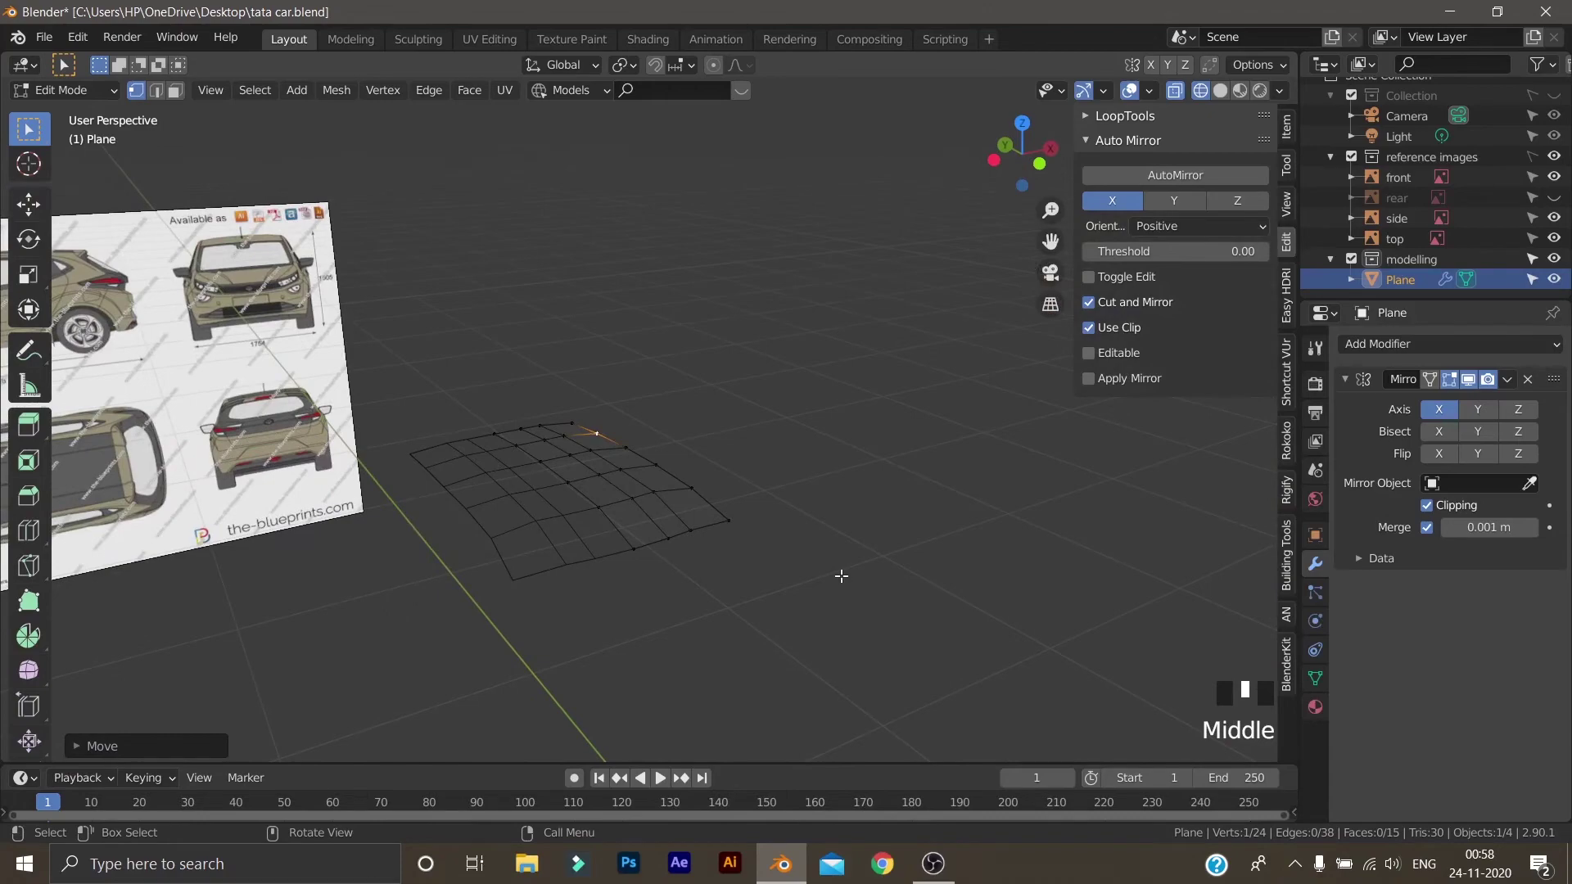
key(KP_1)
scroll(839, 575, up, 9)
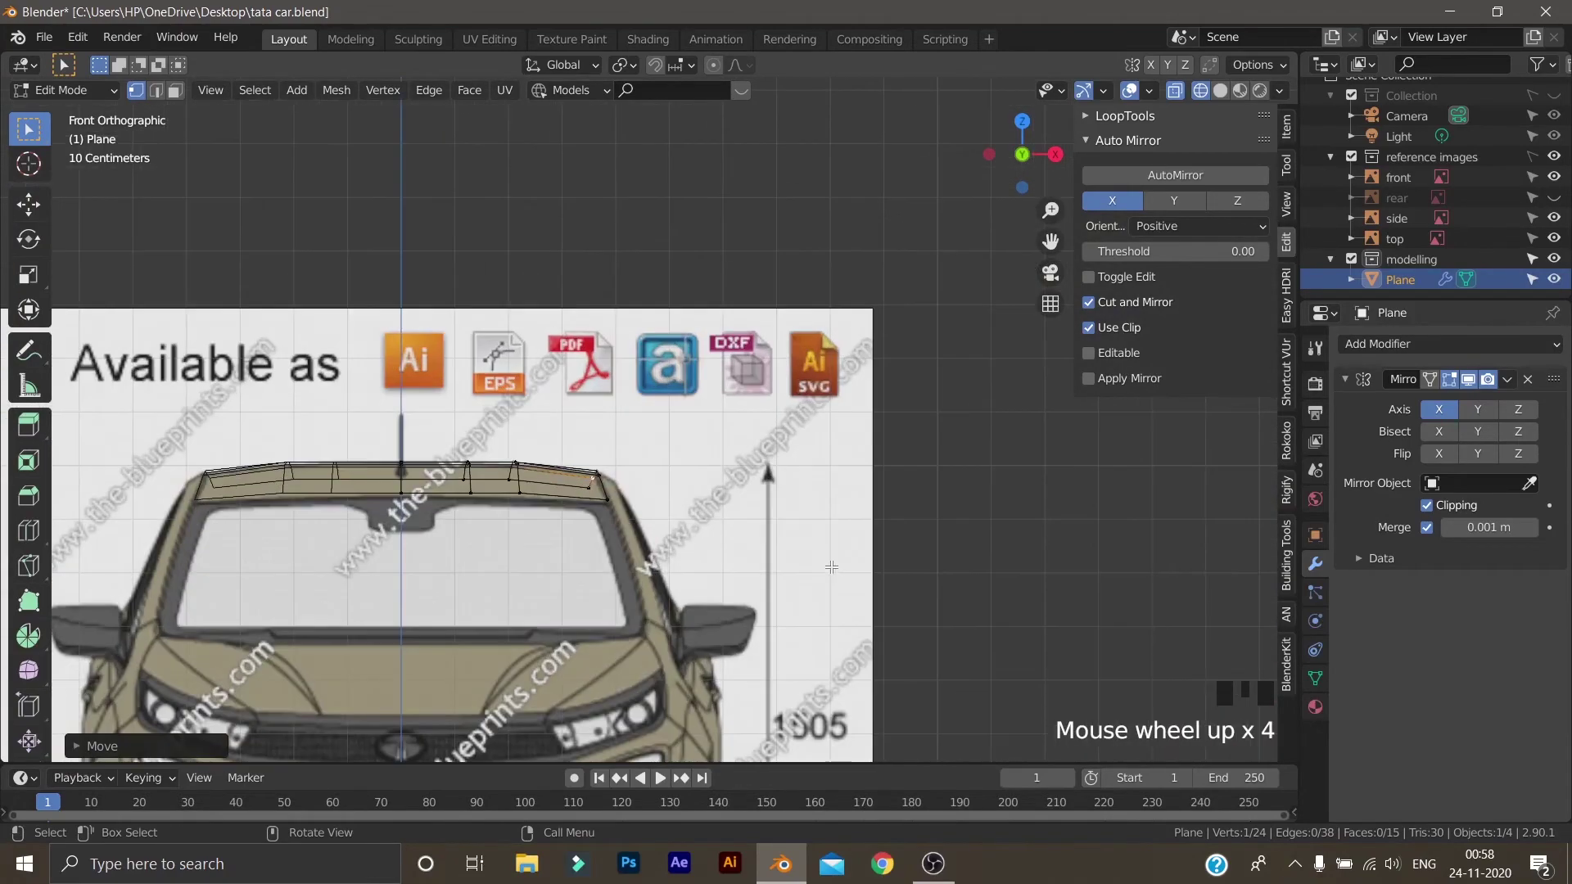
middle_drag(661, 583, 378, 555)
scroll(606, 580, down, 3)
key(z)
click(667, 582)
scroll(488, 562, down, 3)
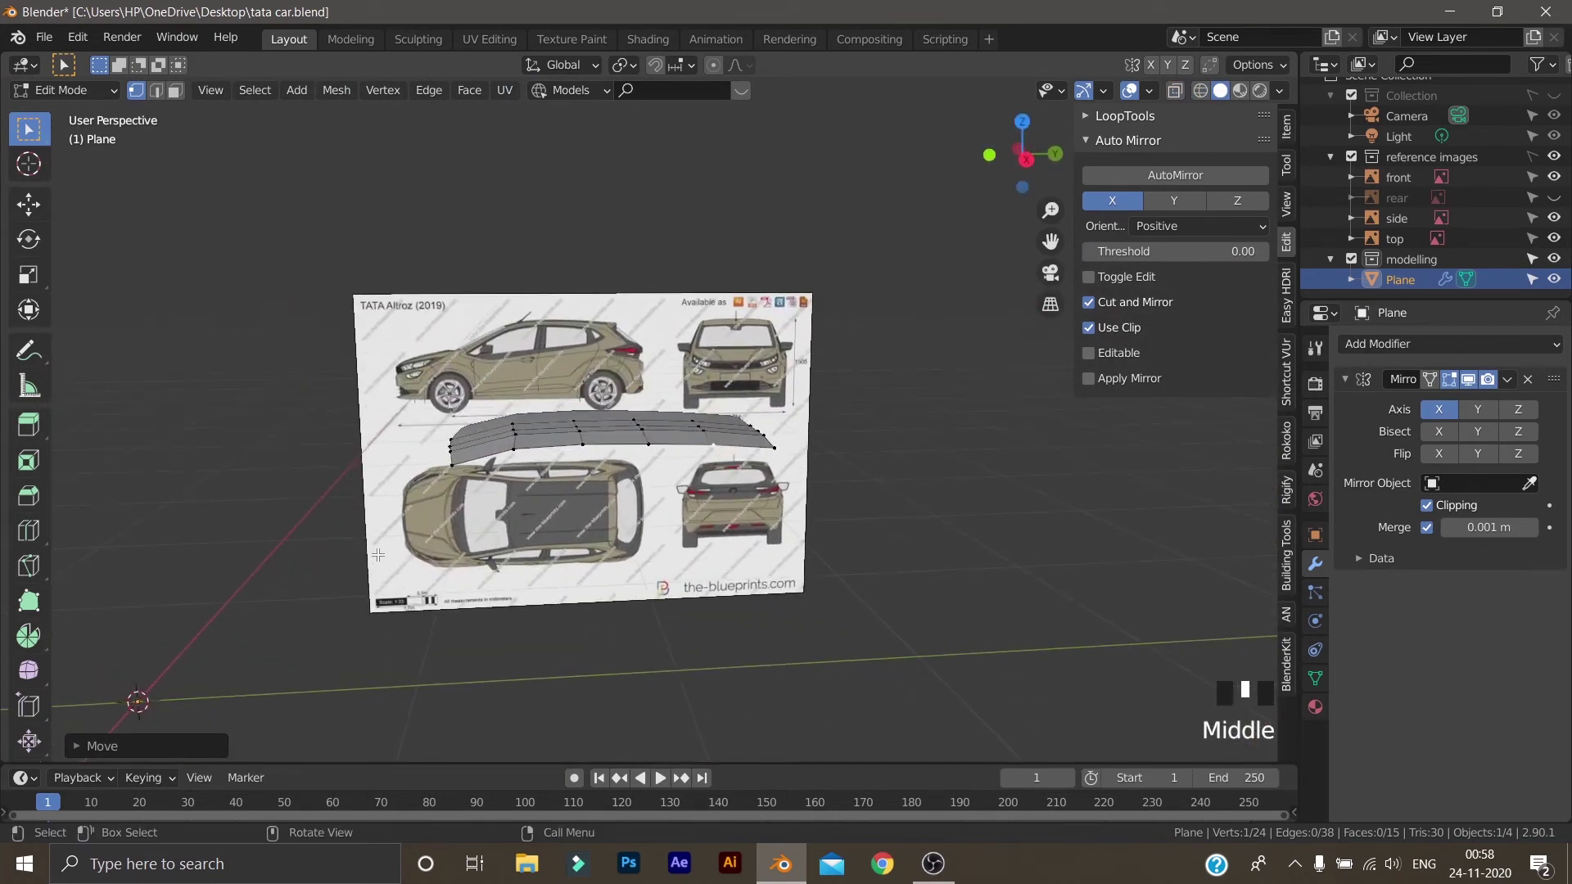
Examine the shaded roof panel's profile against the side blueprint, from the windshield edge to the rear spoiler
key(KP_3)
scroll(359, 461, up, 2)
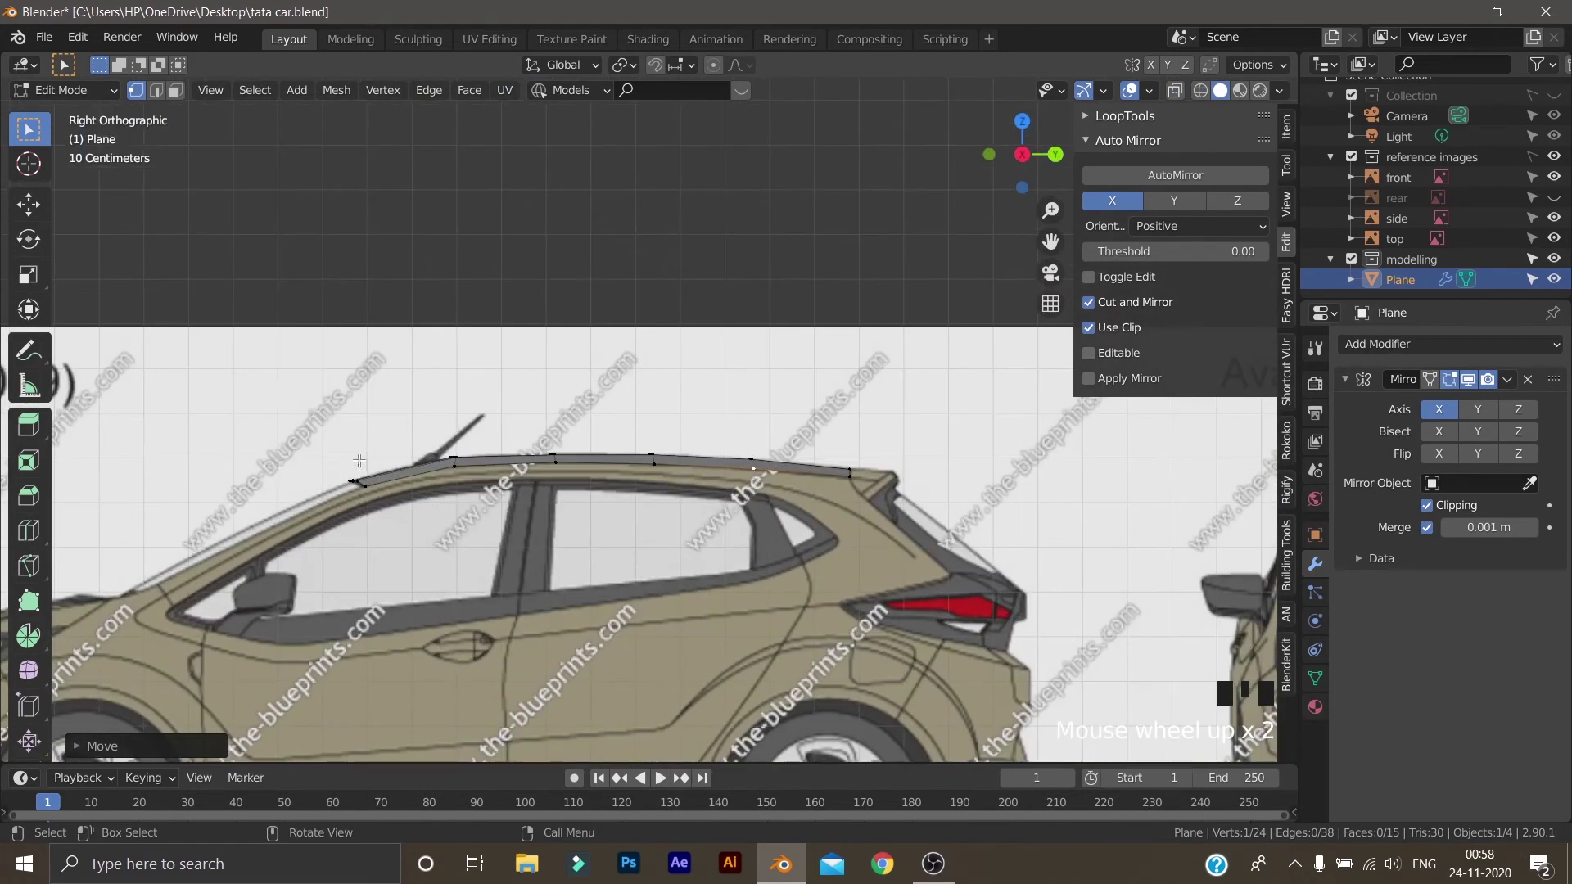
middle_drag(488, 493, 511, 504)
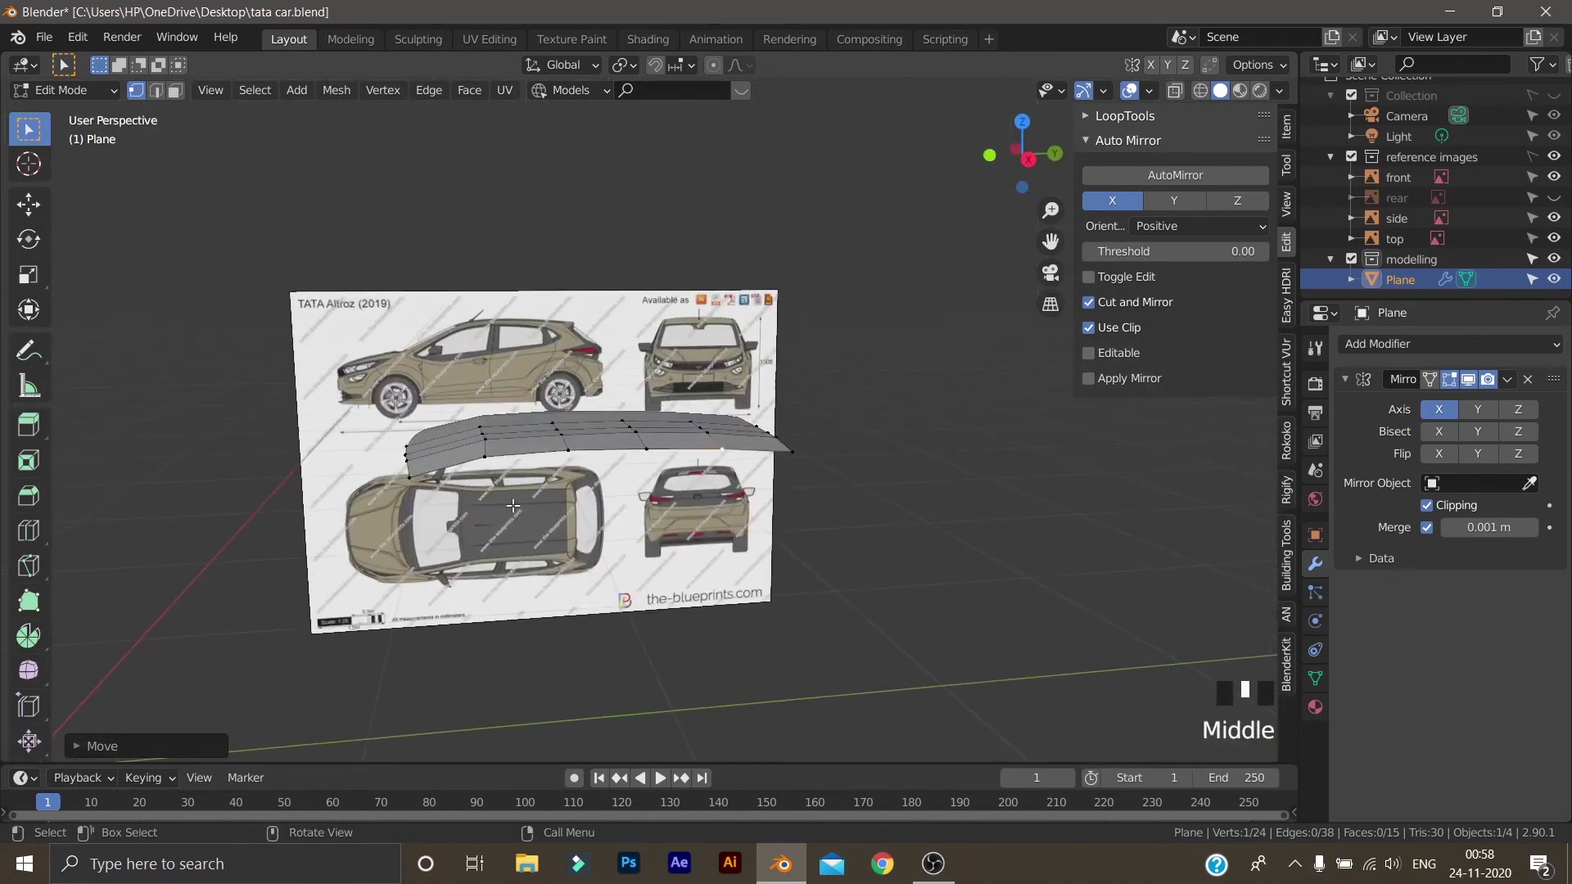
key(KP_3)
scroll(513, 505, down, 2)
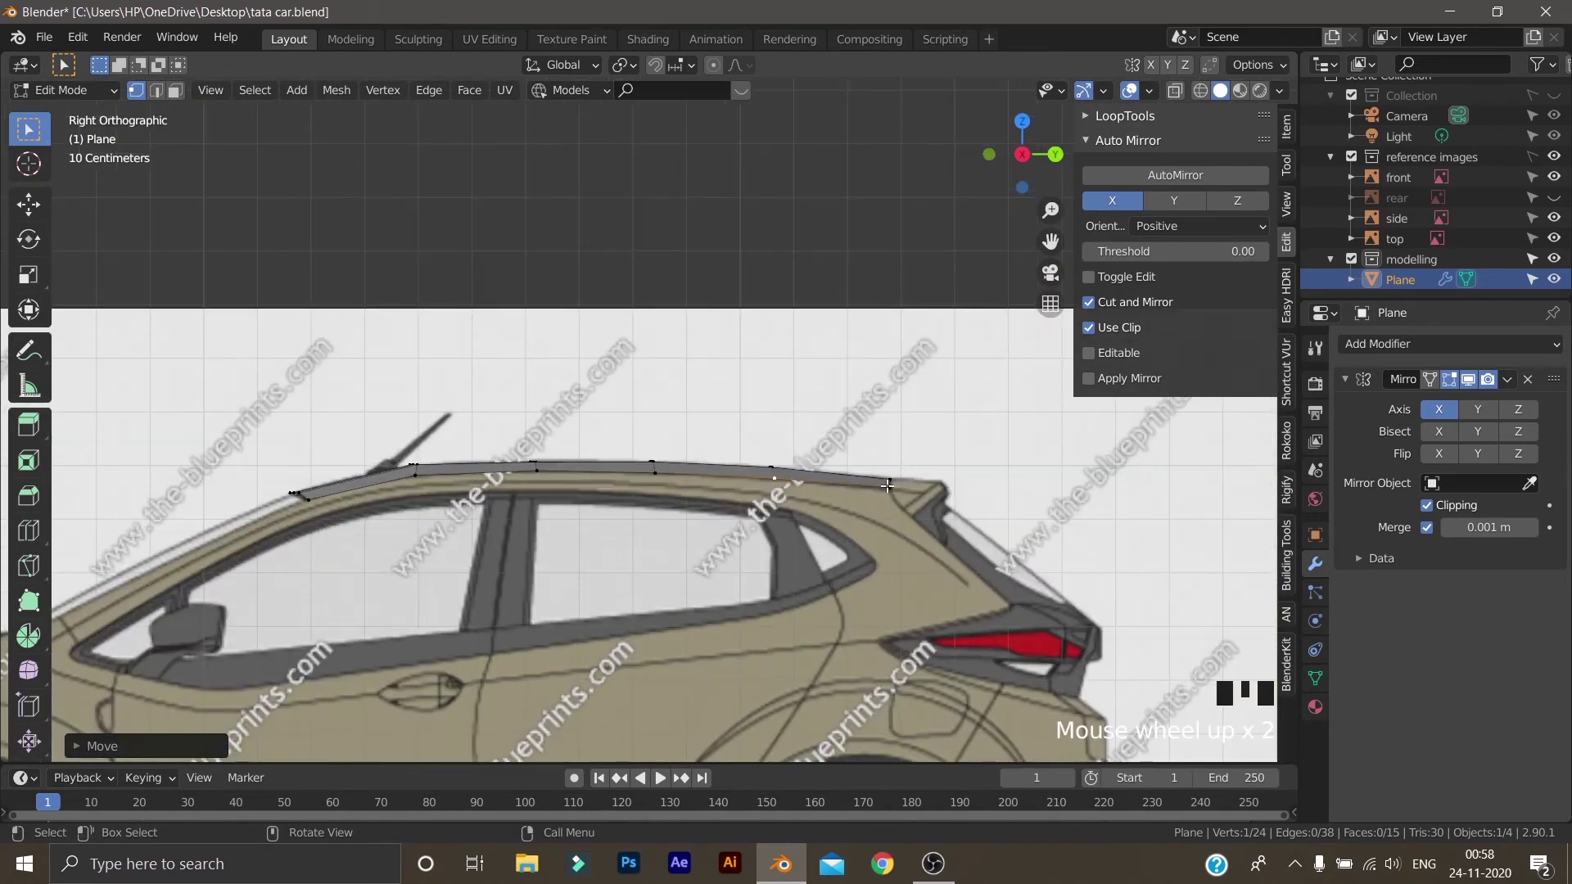
scroll(636, 553, up, 2)
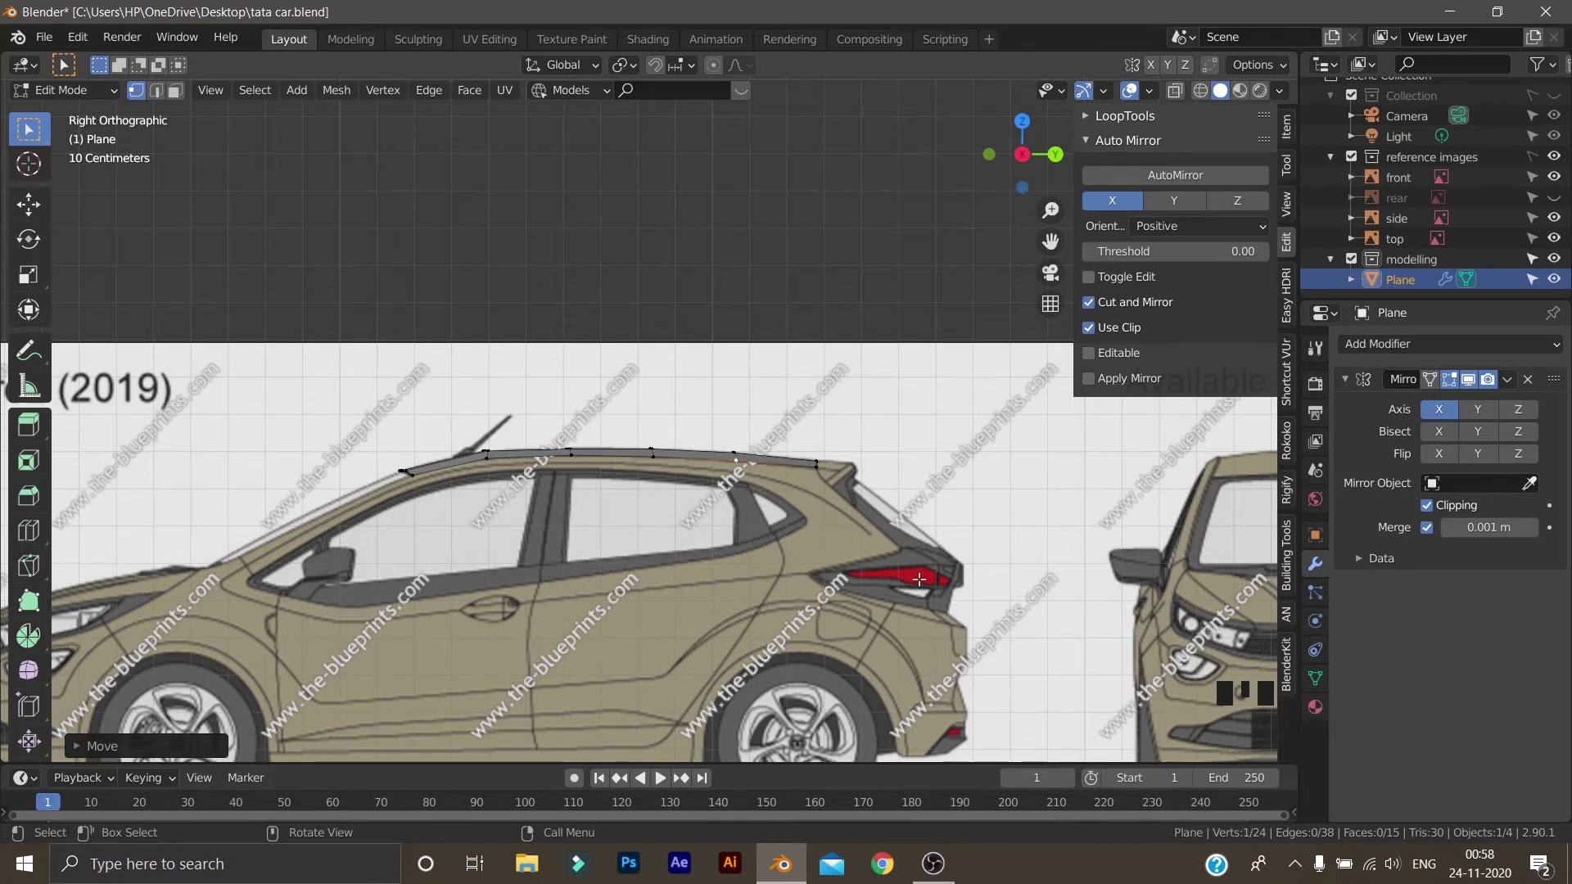
scroll(674, 577, up, 4)
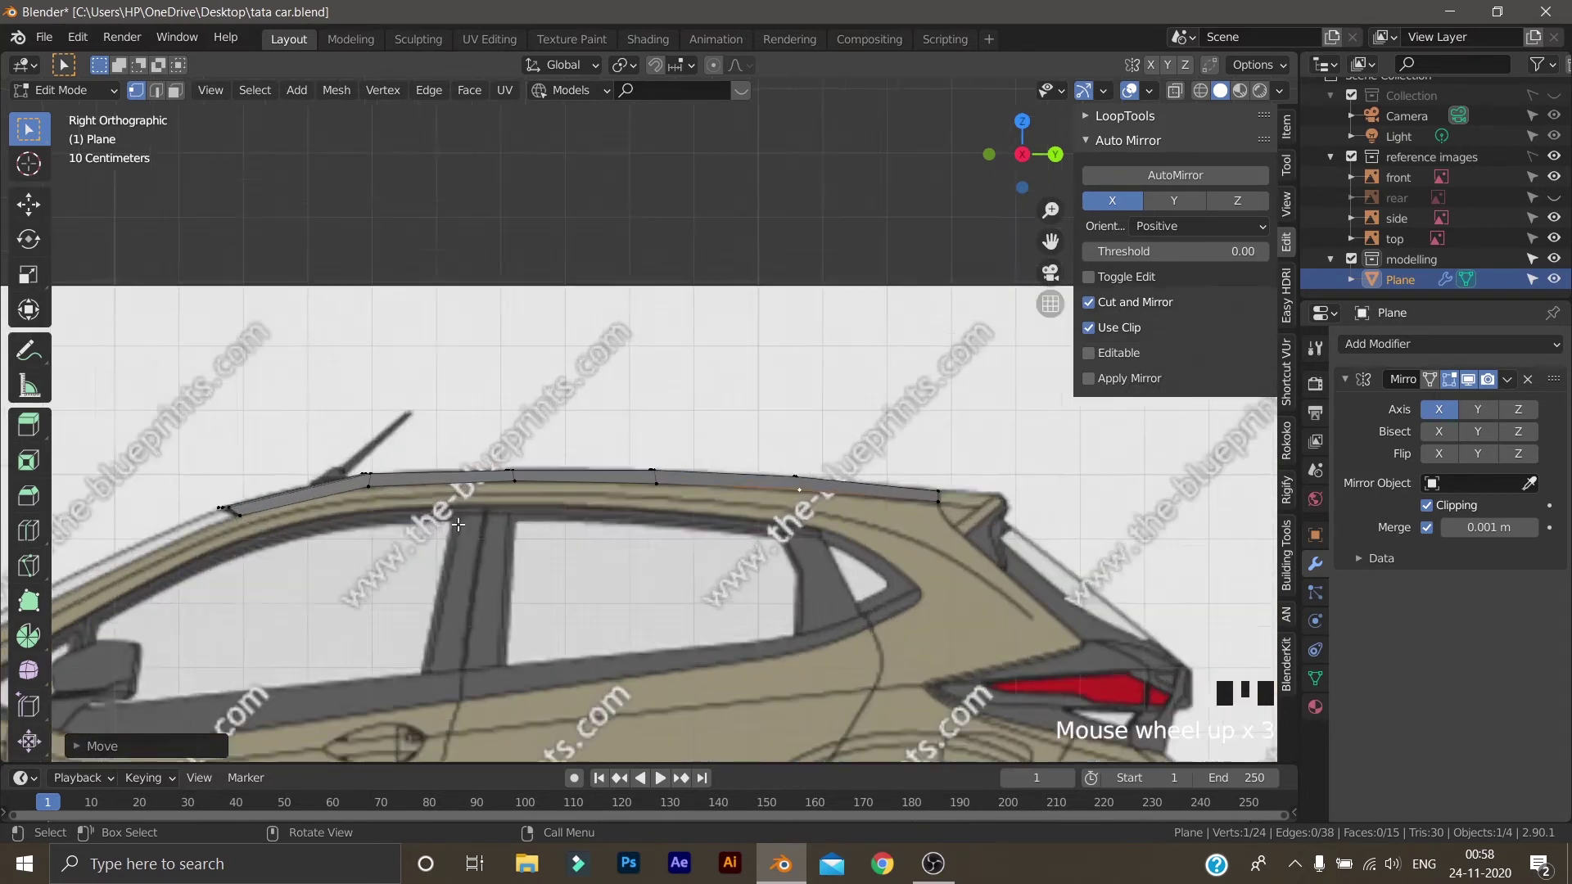
click(153, 533)
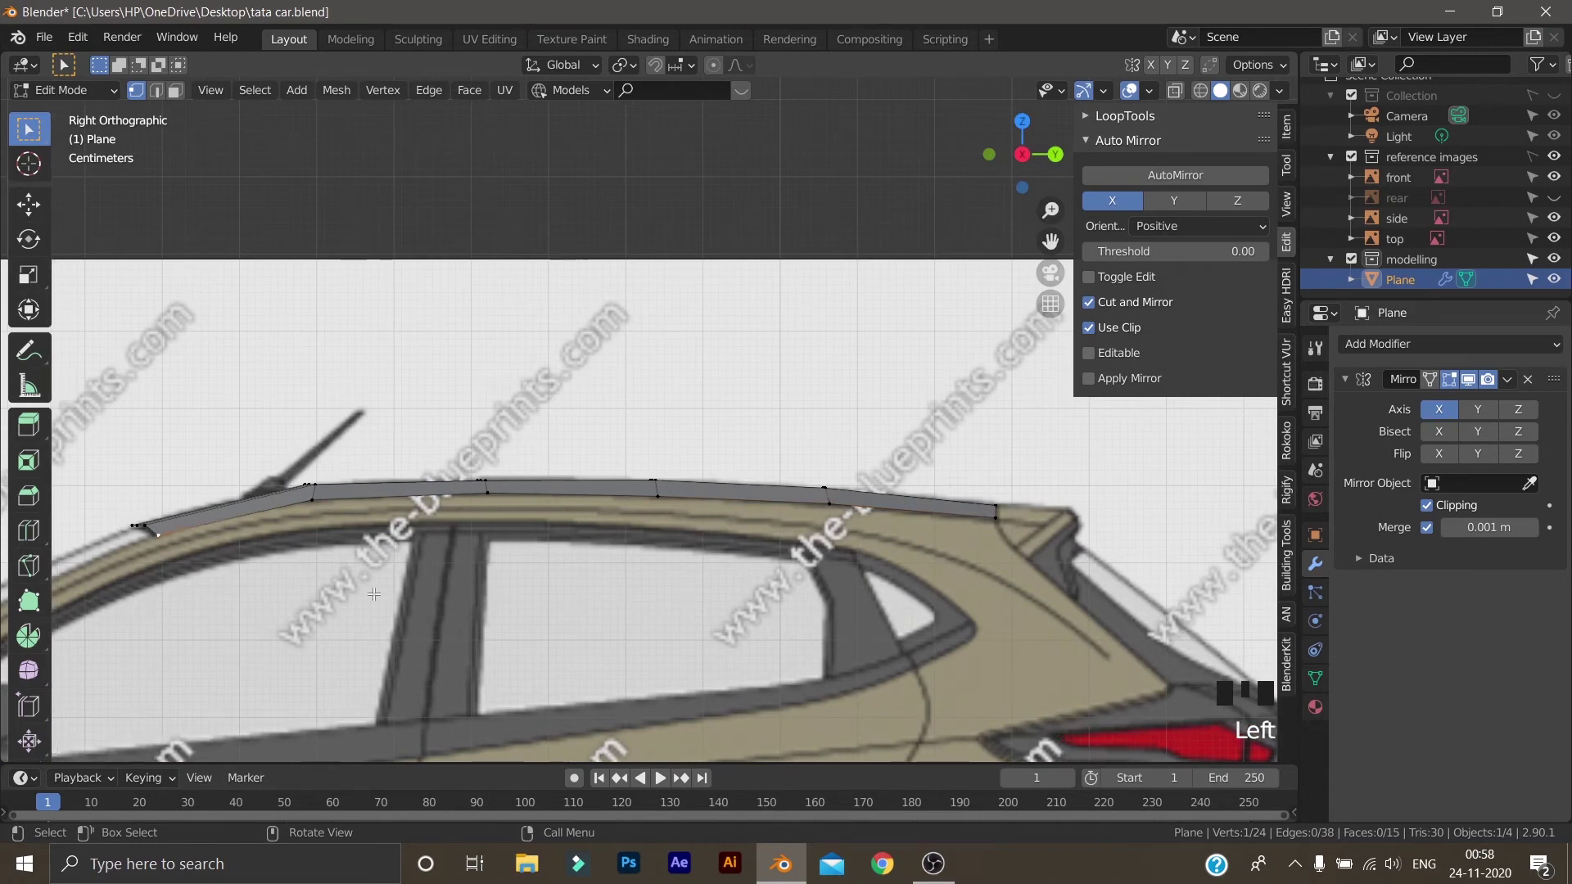
ctrl+click(829, 506)
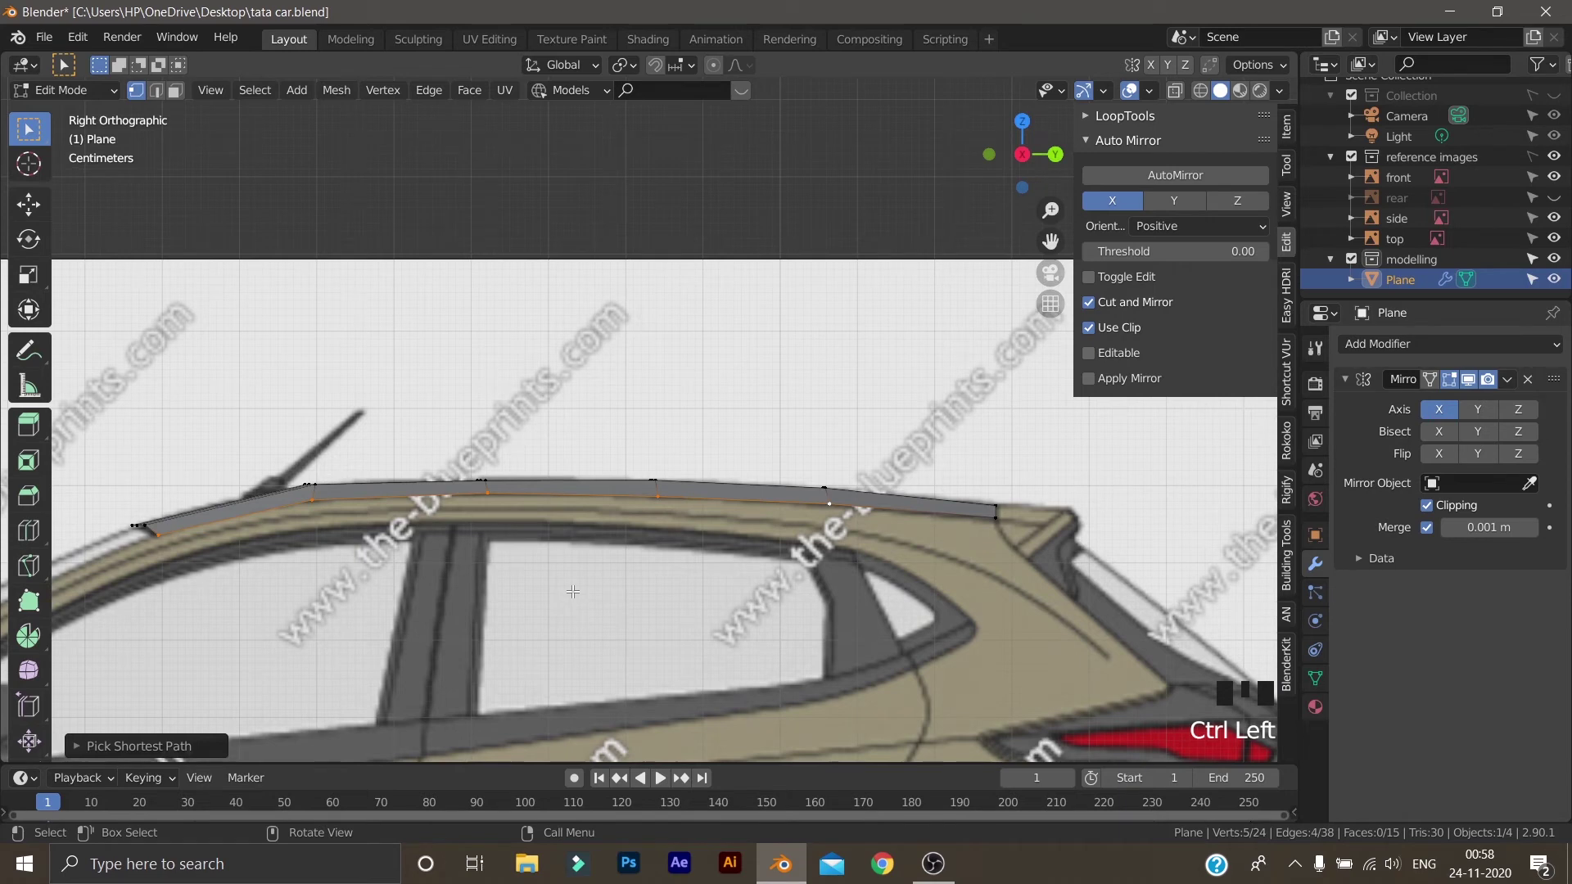
click(151, 562)
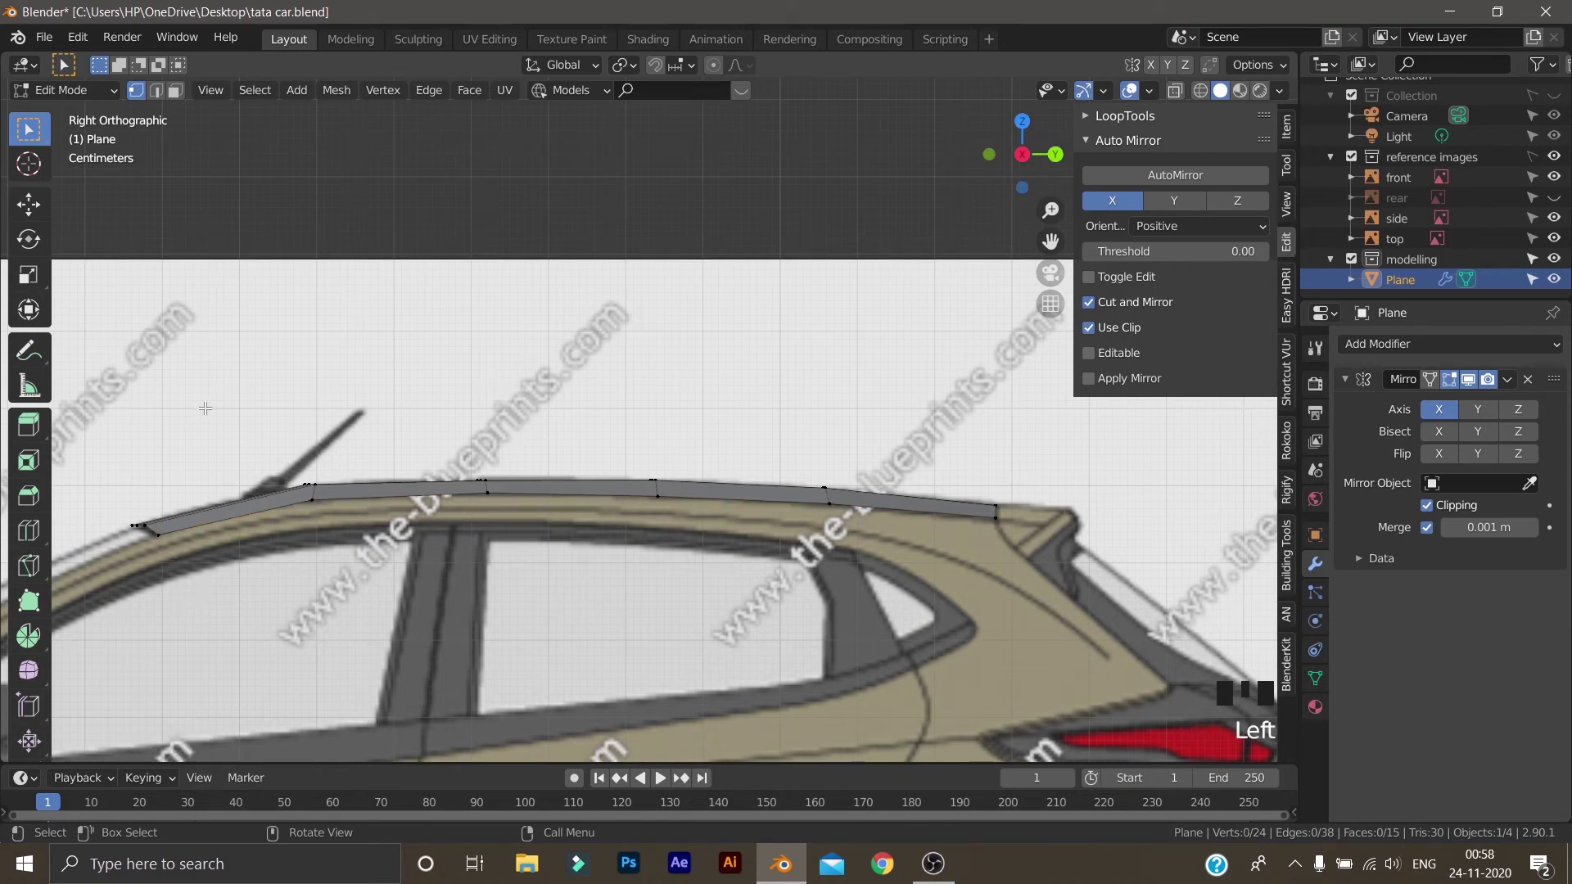
click(149, 541)
shift+click(304, 499)
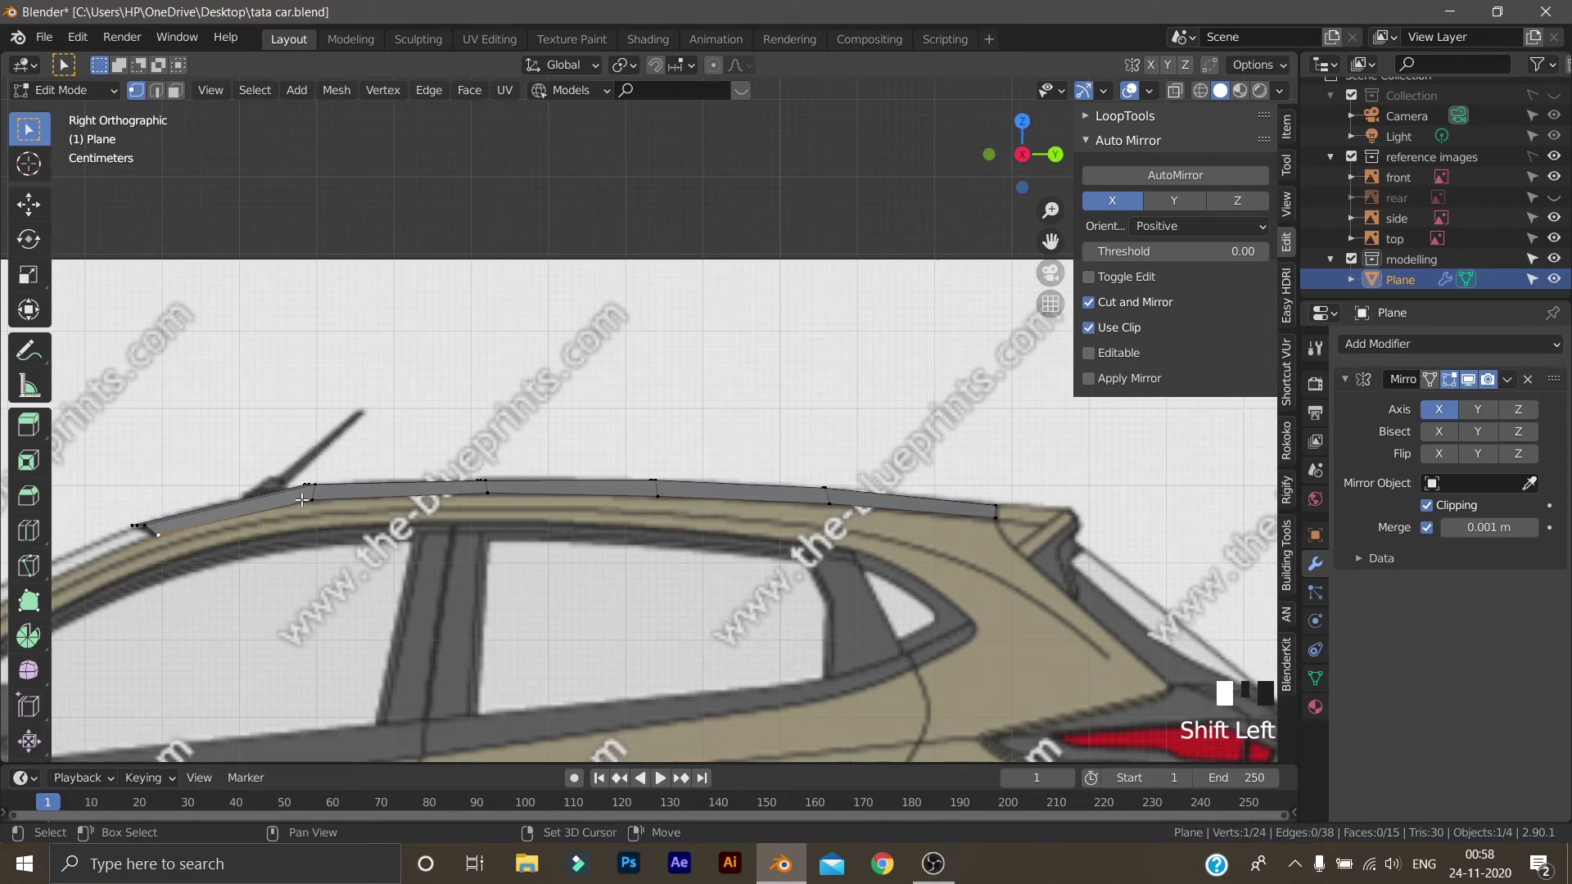
shift+click(489, 498)
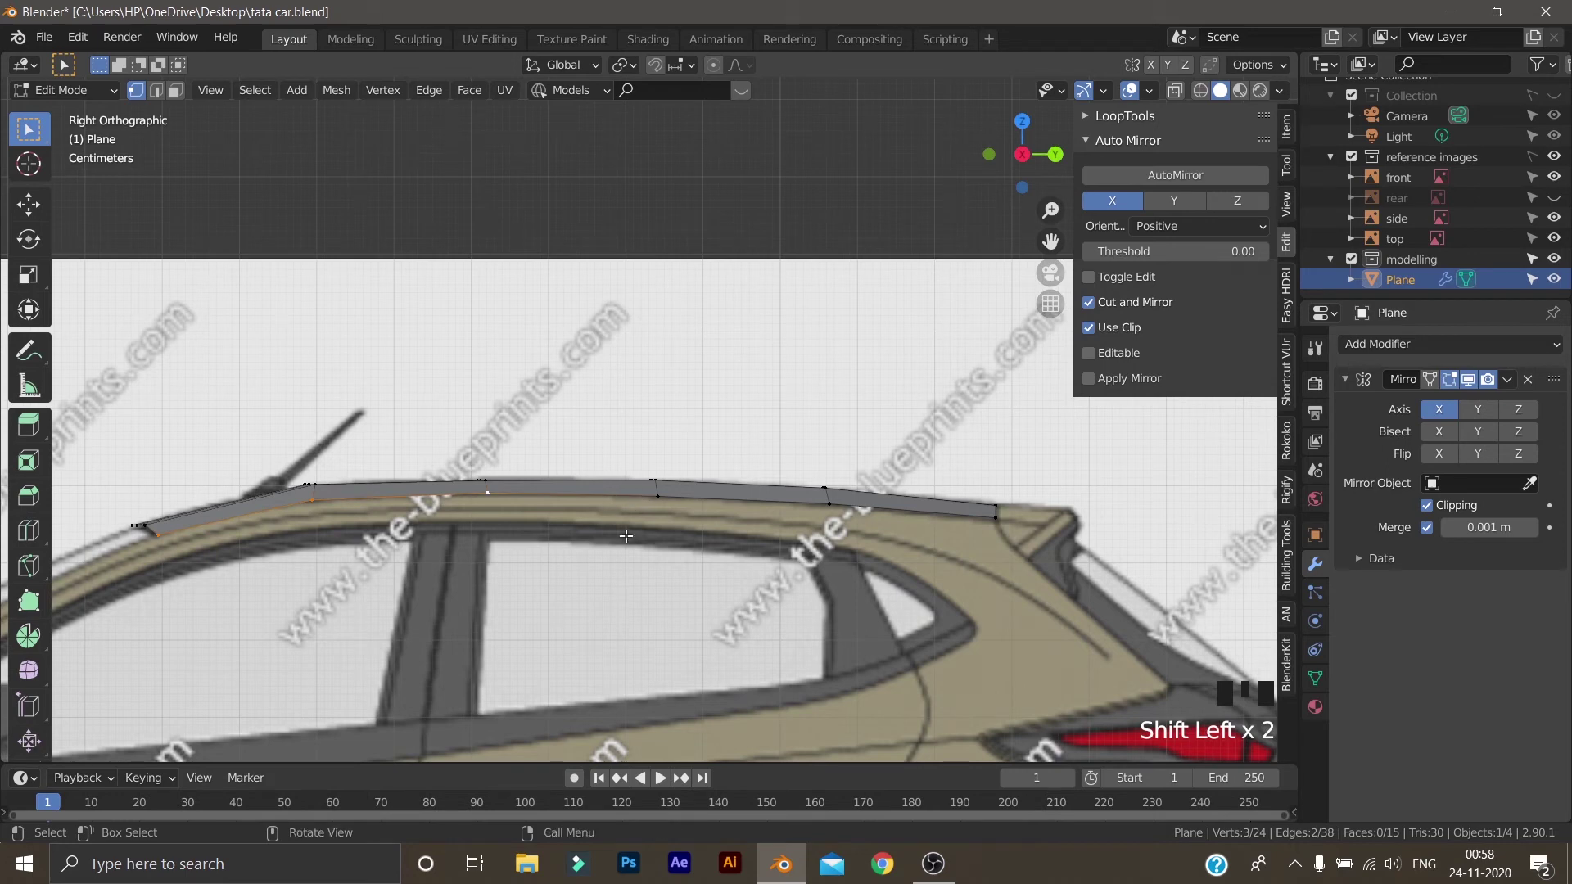
click(155, 569)
Select the outer-edge path from the front vertex to the second-last vertex and extrude it downward along Z
click(158, 536)
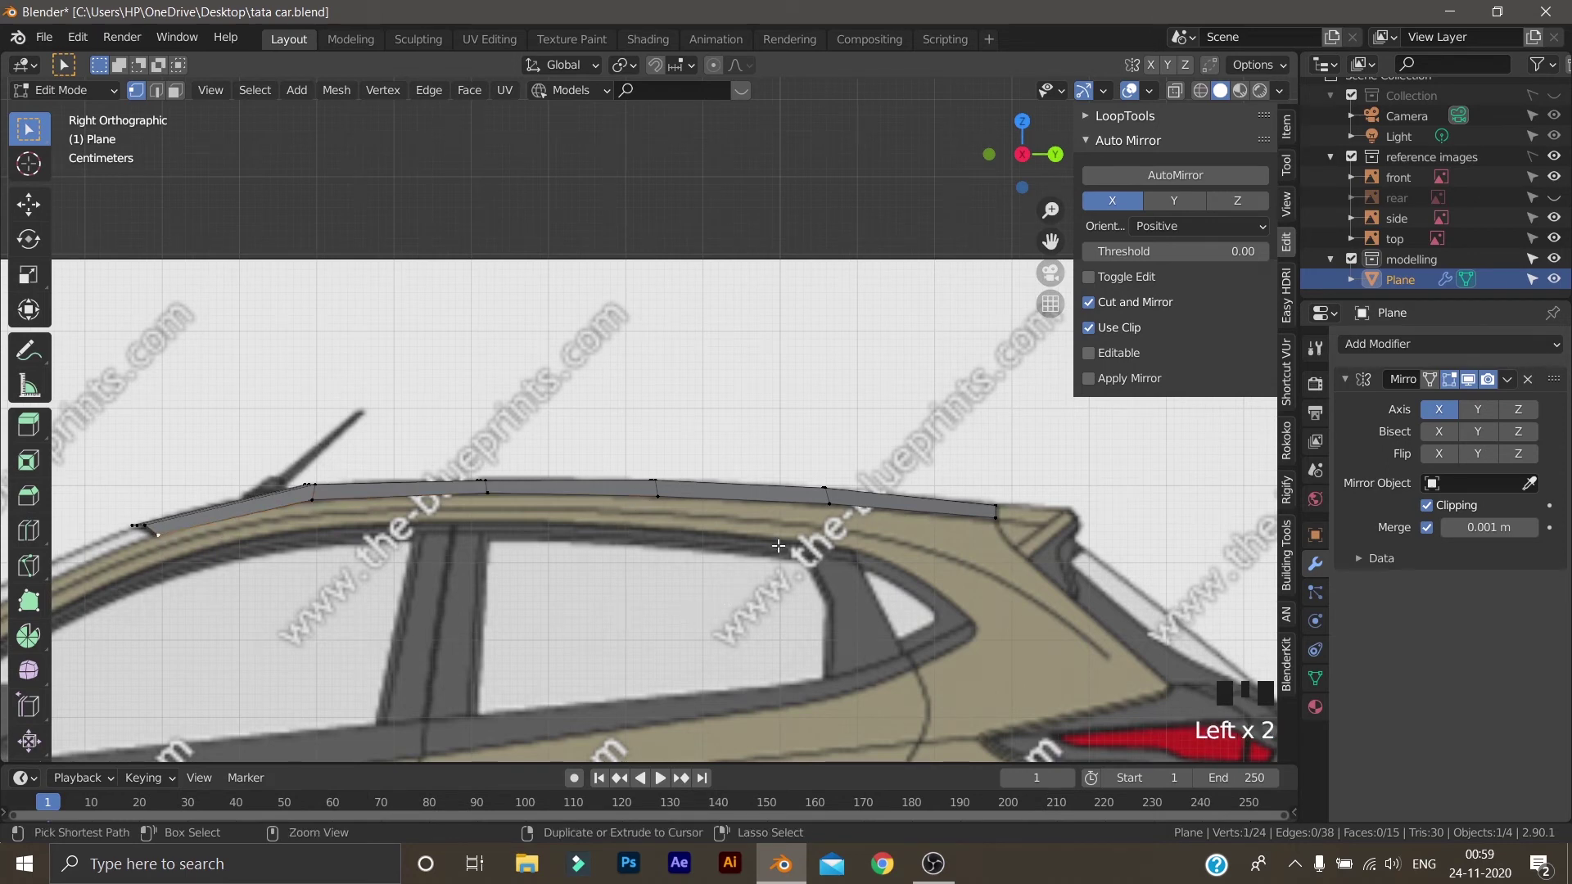
ctrl+click(829, 504)
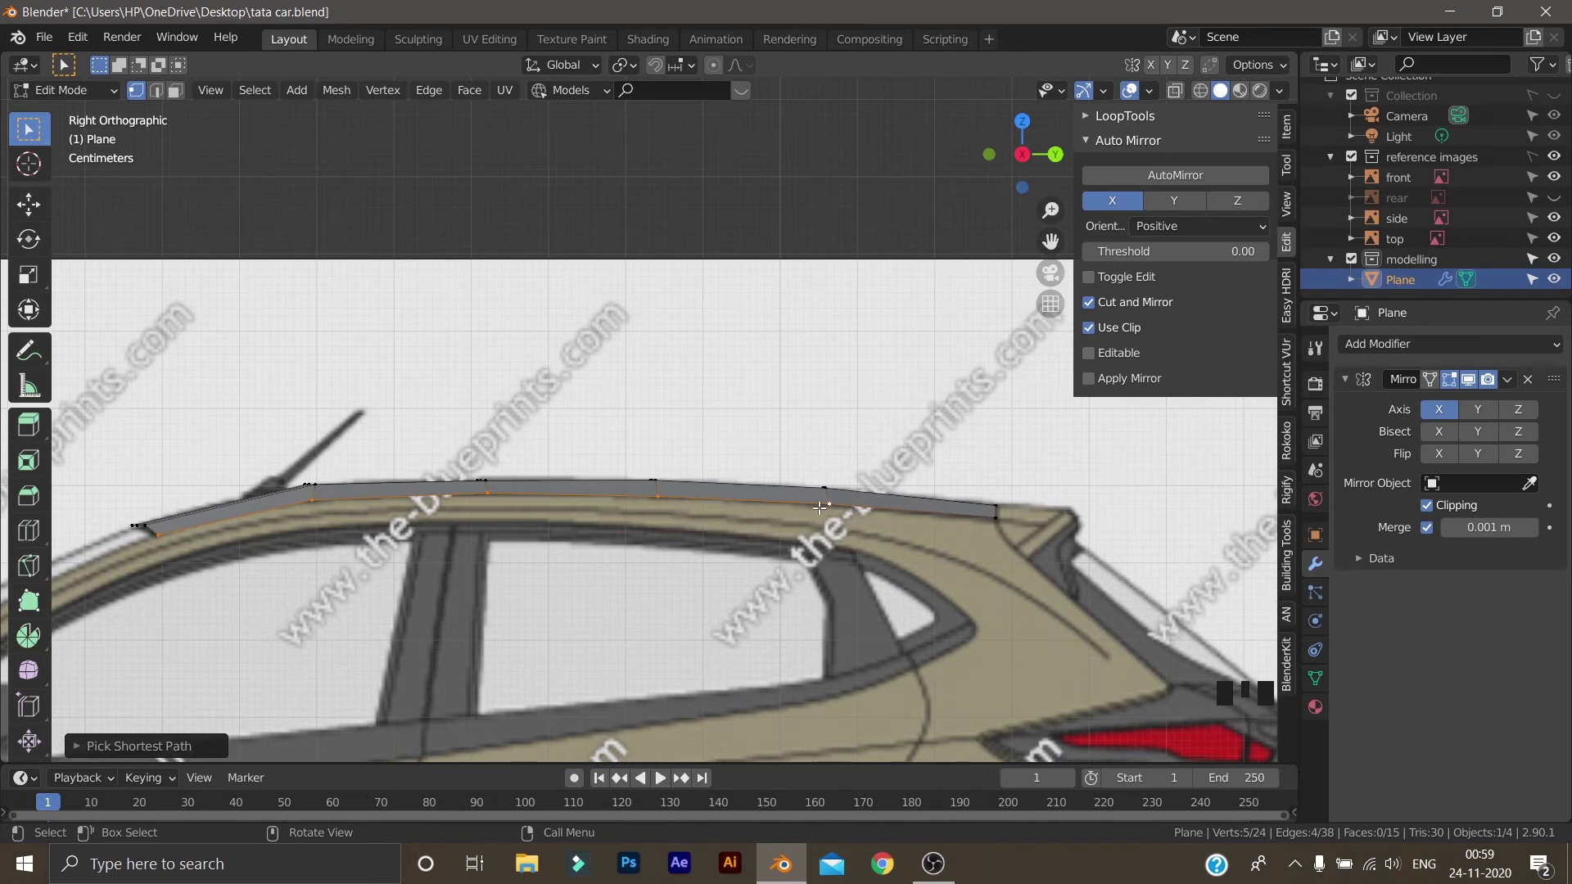
key(e)
key(z)
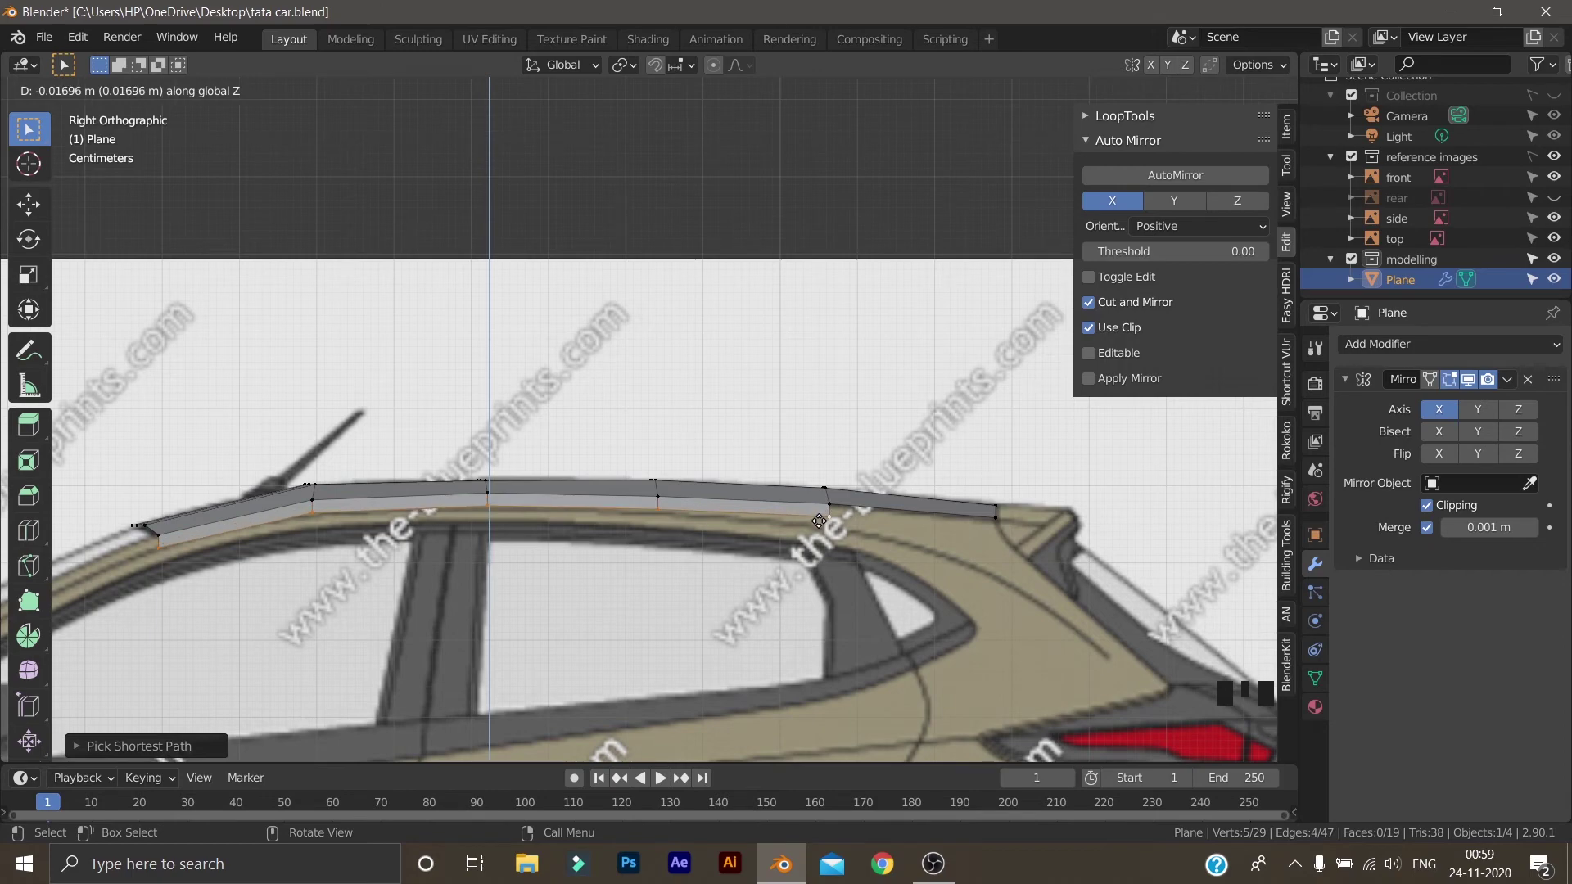
click(770, 629)
Move the extruded lower edge of the side strip outward along X by about 0.029 m to match the top blueprint
middle_drag(769, 629, 812, 660)
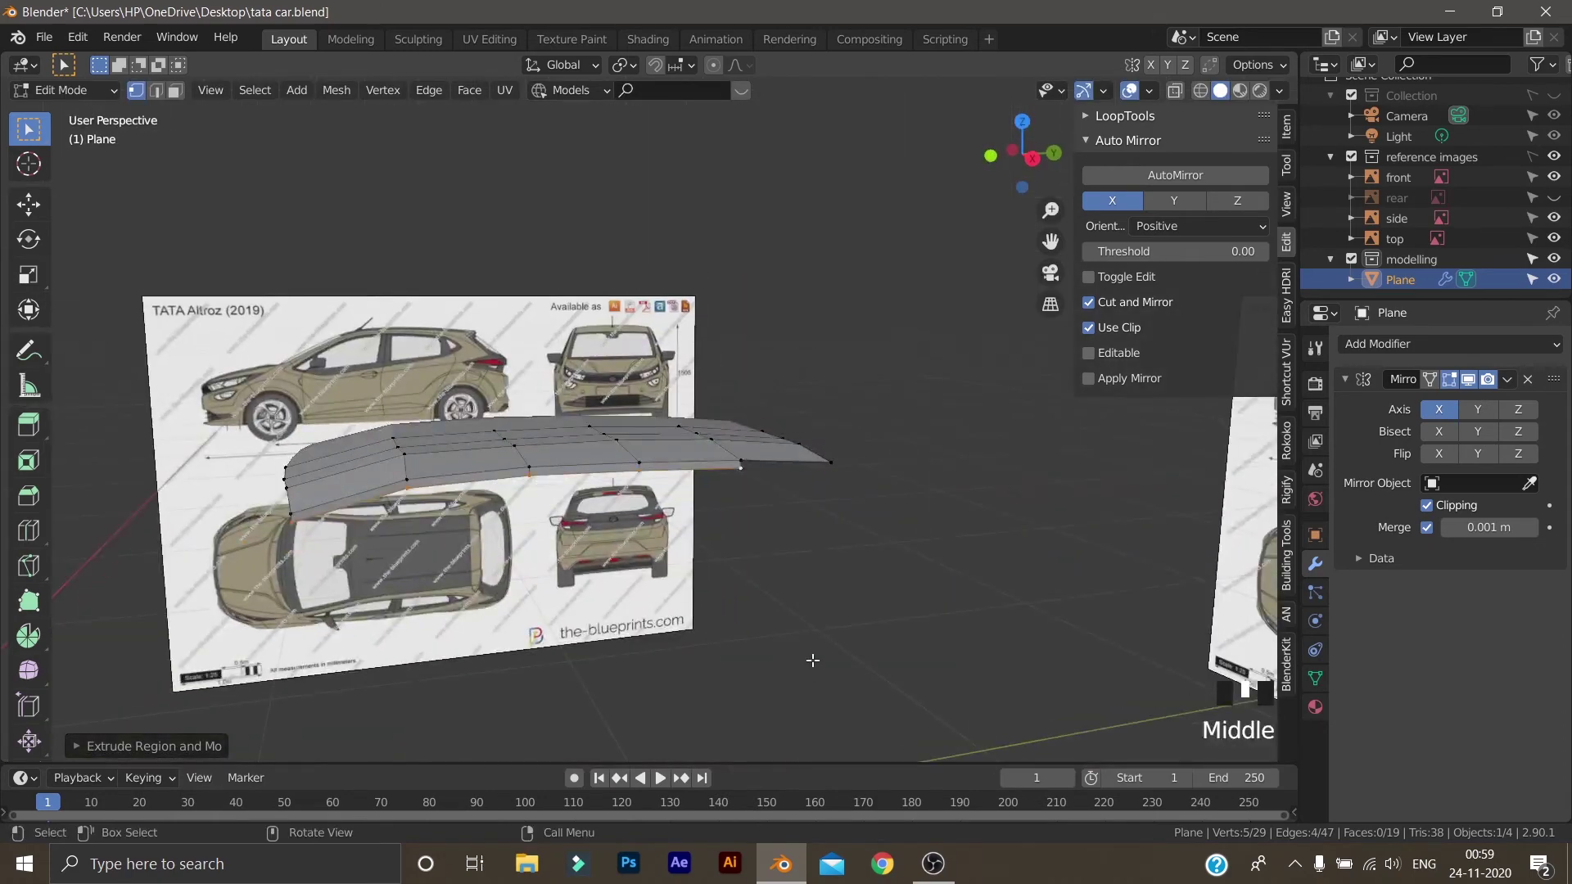
key(KP_7)
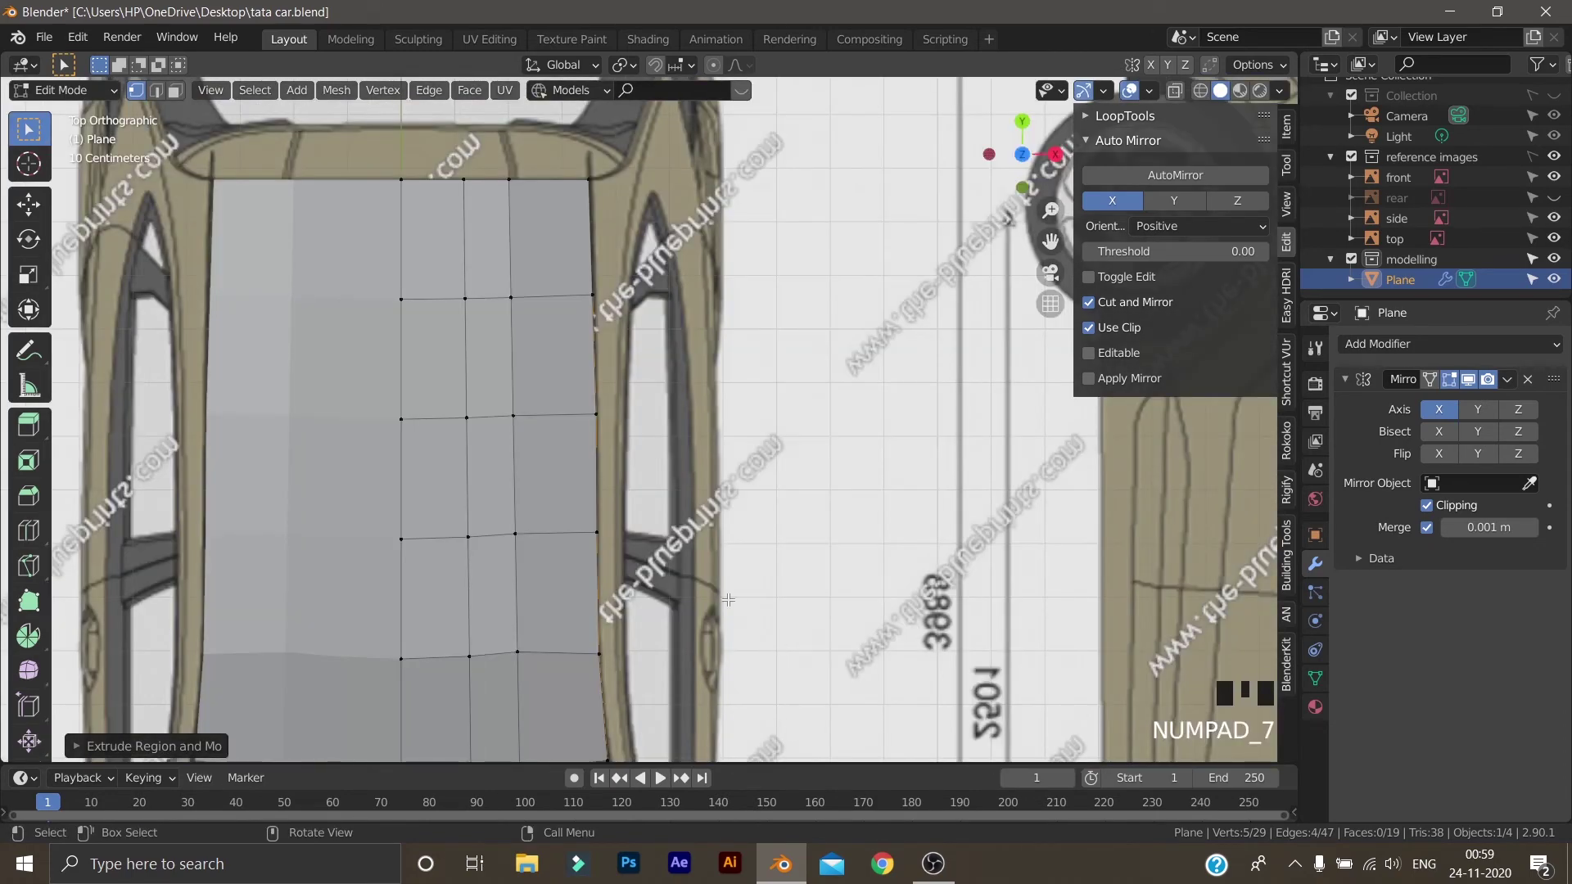
key(g)
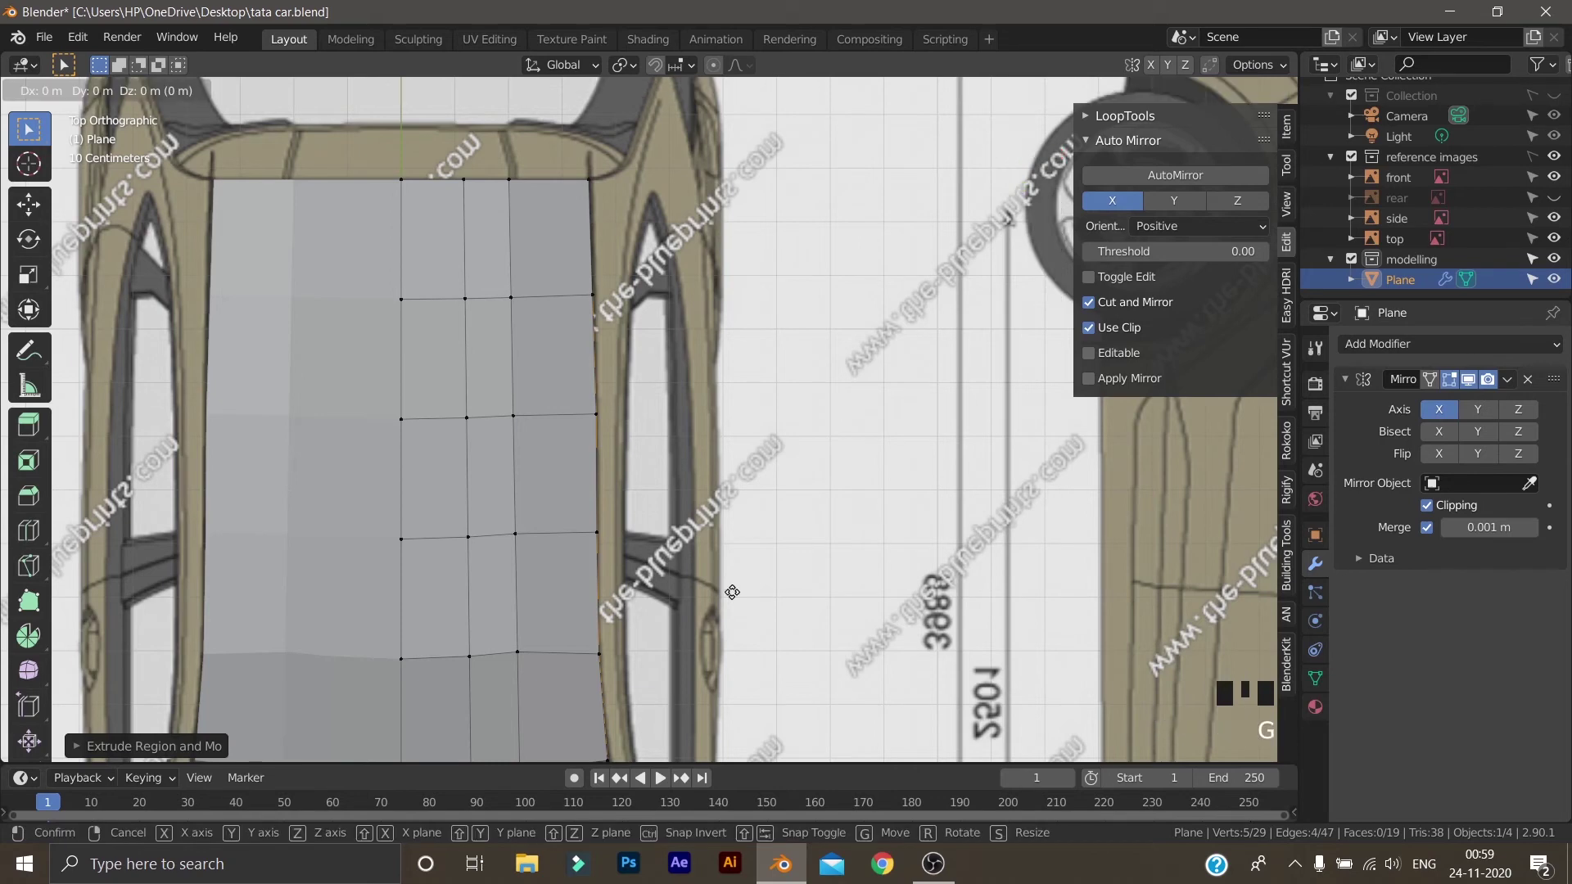
key(x)
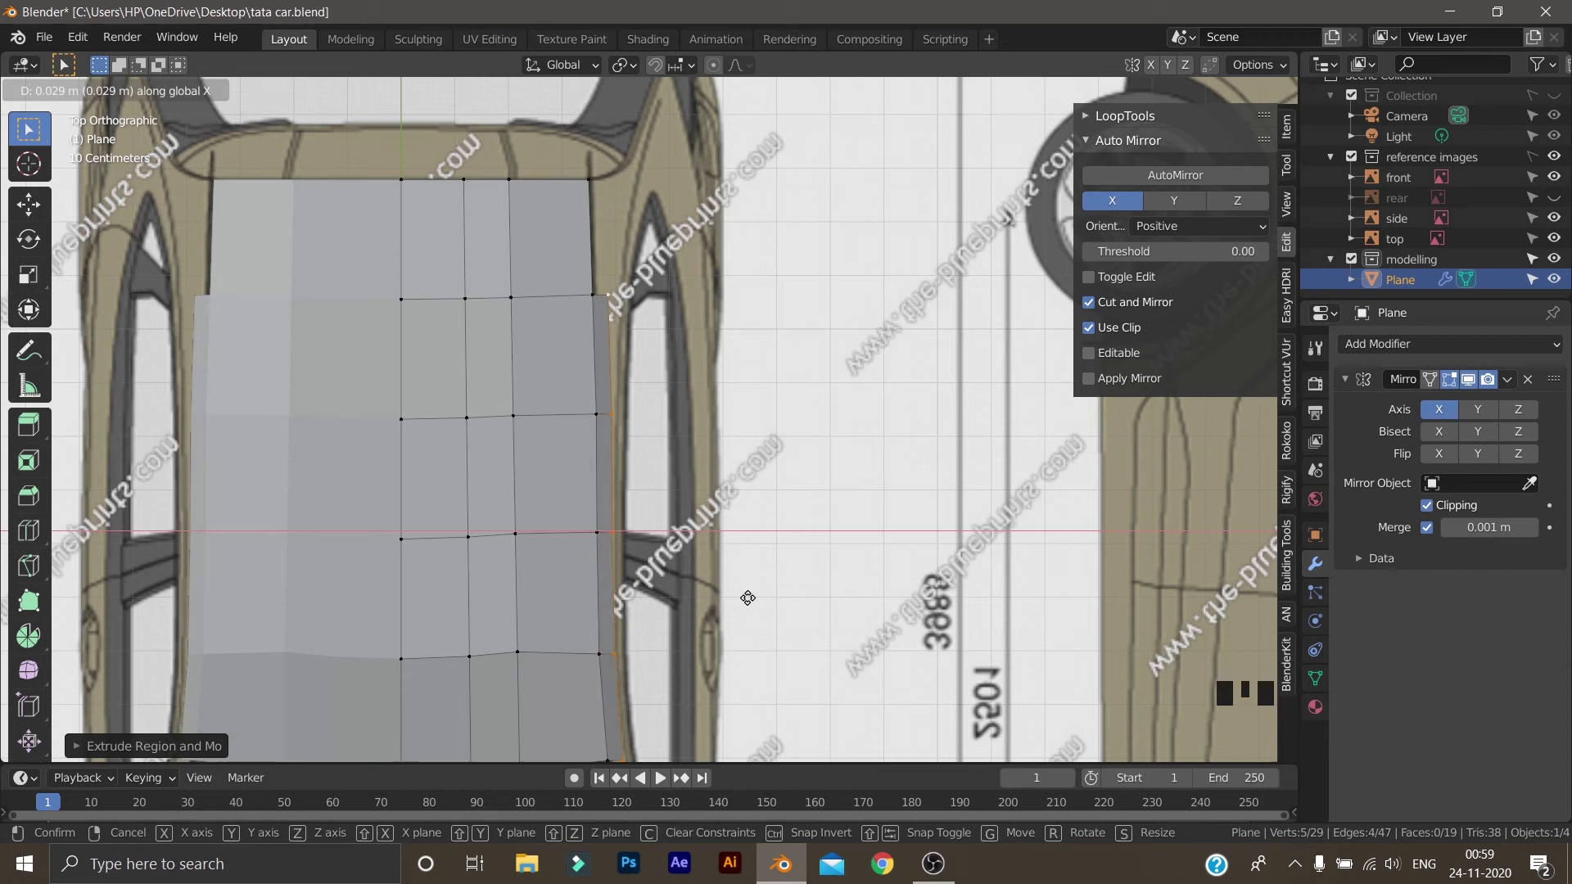
click(747, 606)
Nudge the strip's two middle outer vertices outward along X to follow the roof's side border in the top view
click(621, 538)
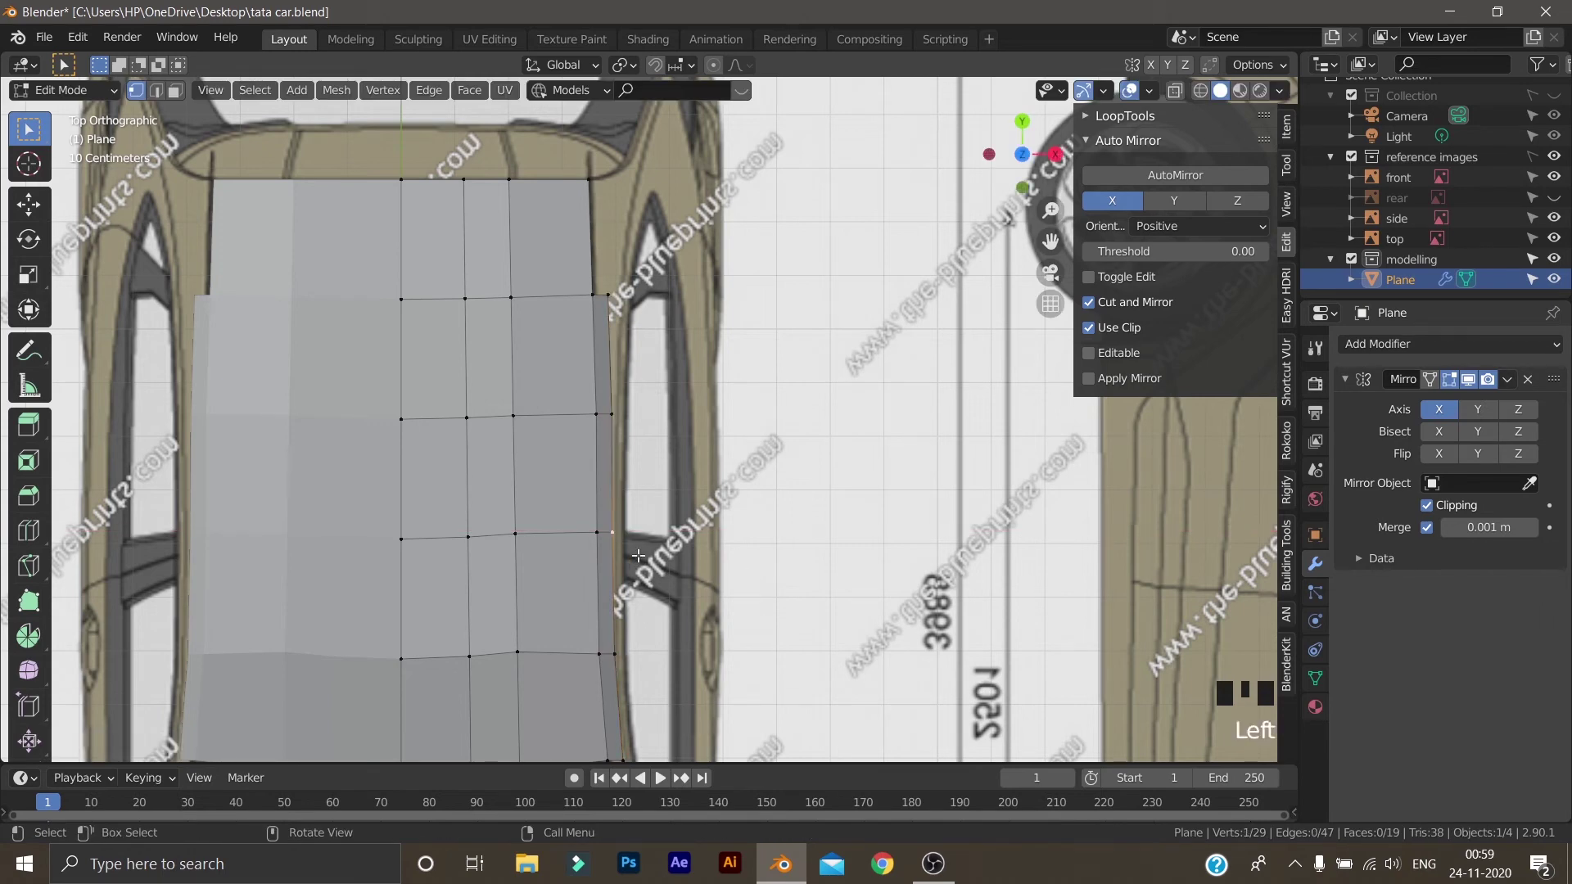
key(g)
click(637, 555)
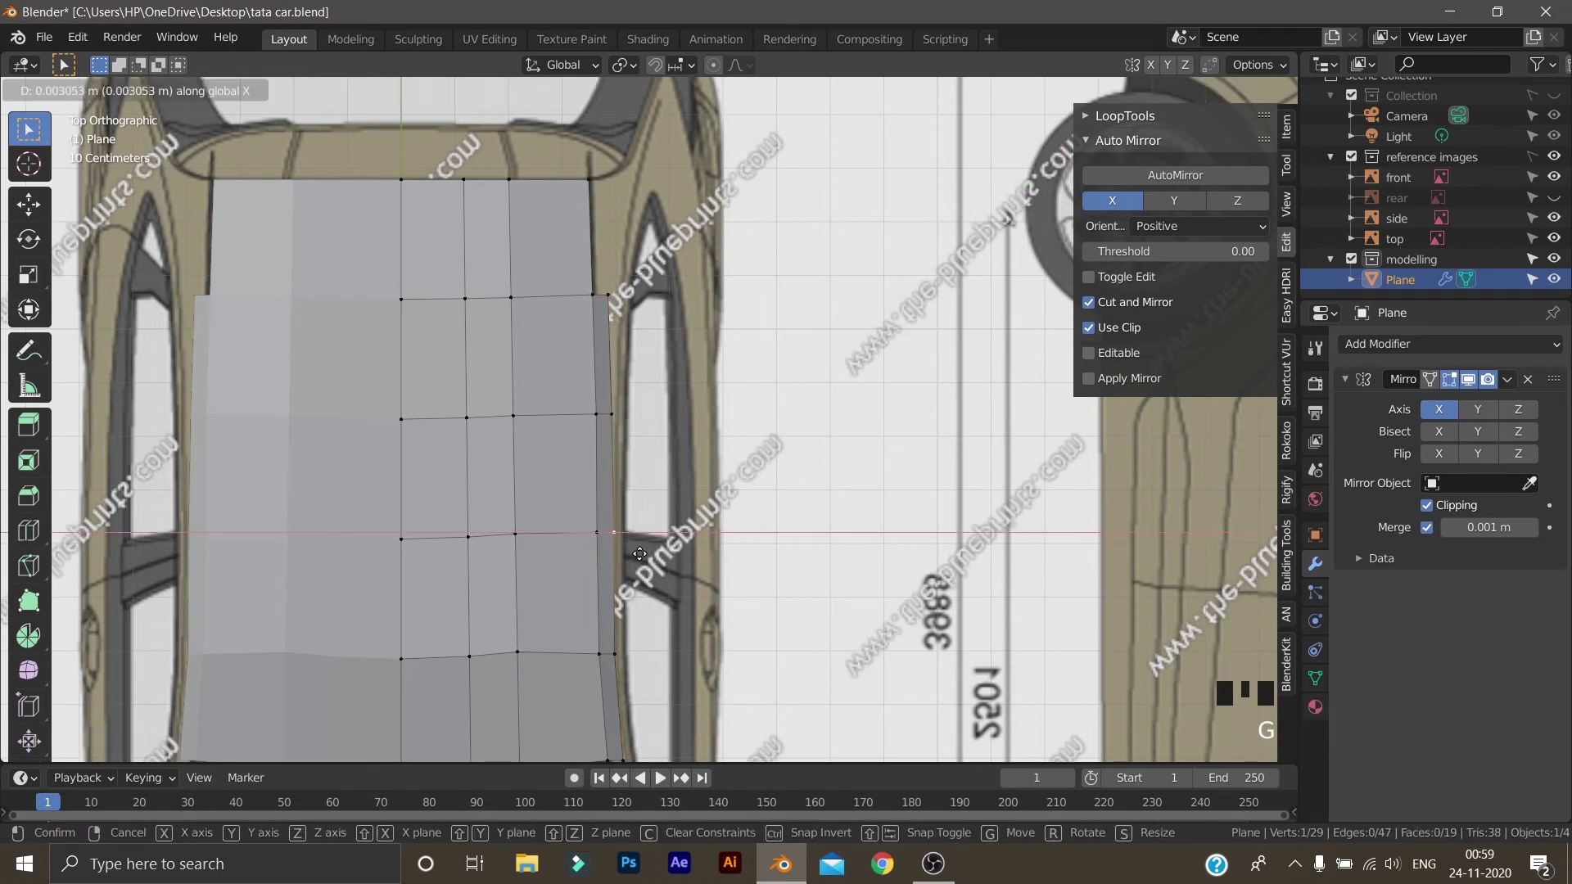
click(616, 416)
key(g)
key(x)
click(629, 455)
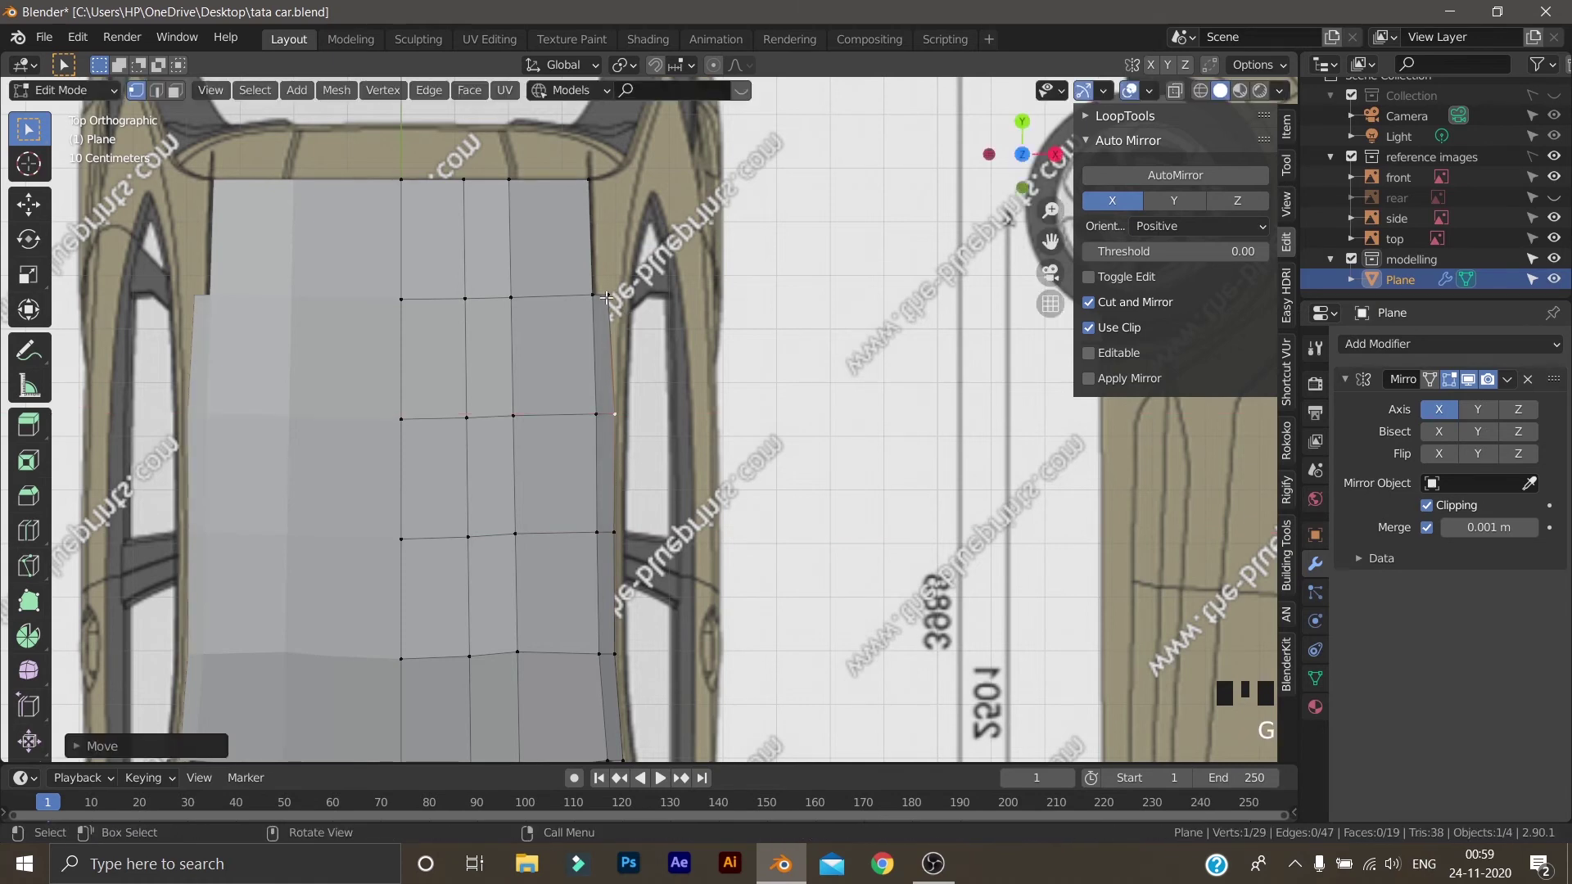
Move the strip's rearmost outer vertex outward along X to meet the roof border in the top view
click(624, 460)
key(g)
key(x)
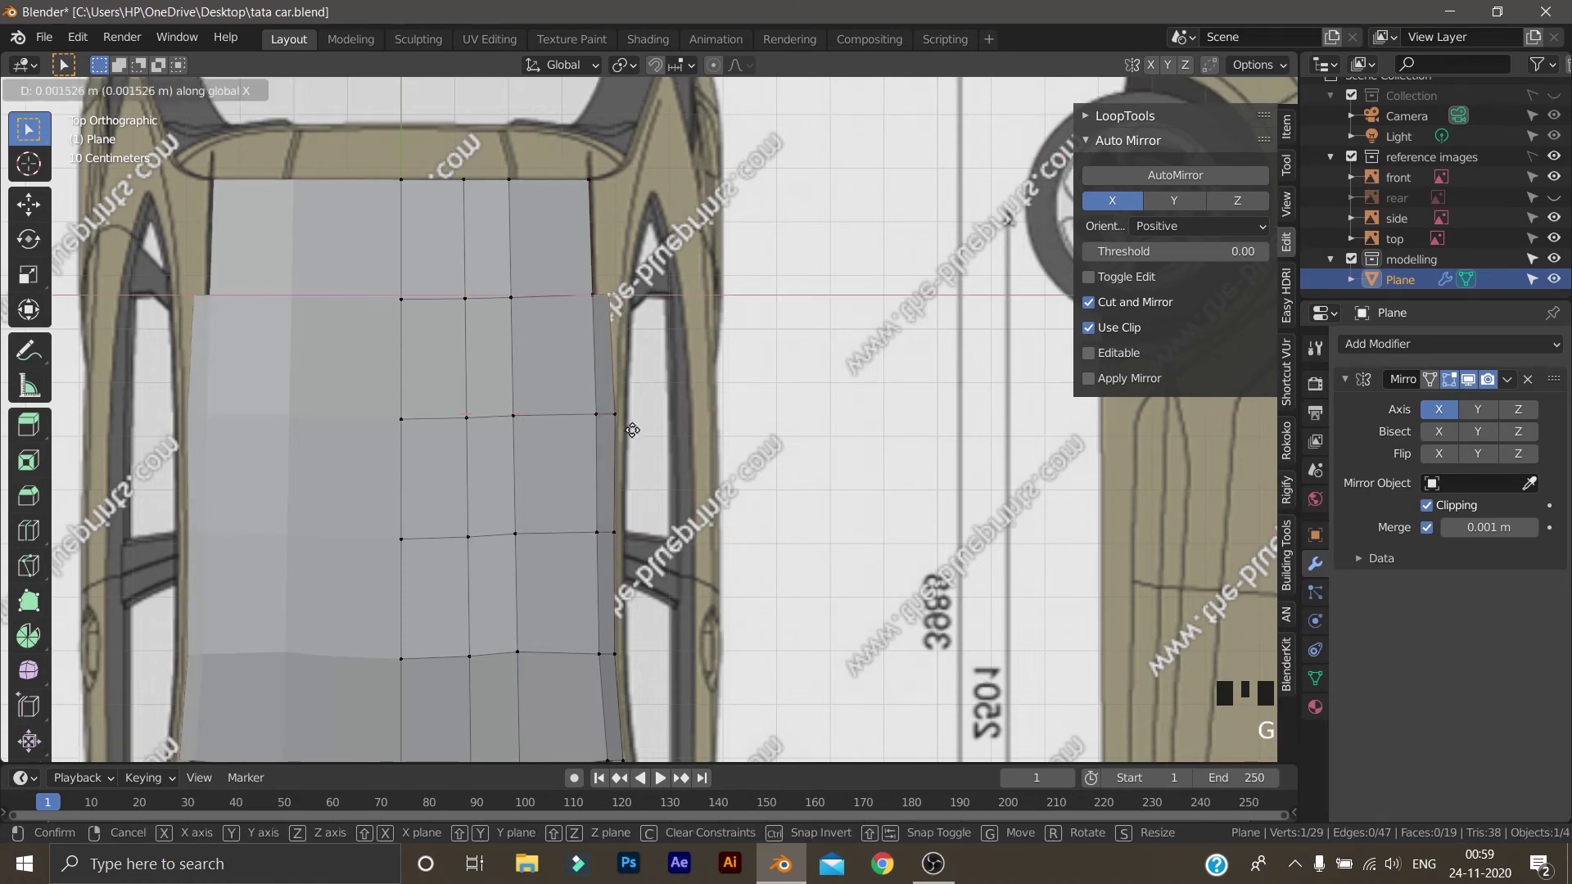
click(639, 436)
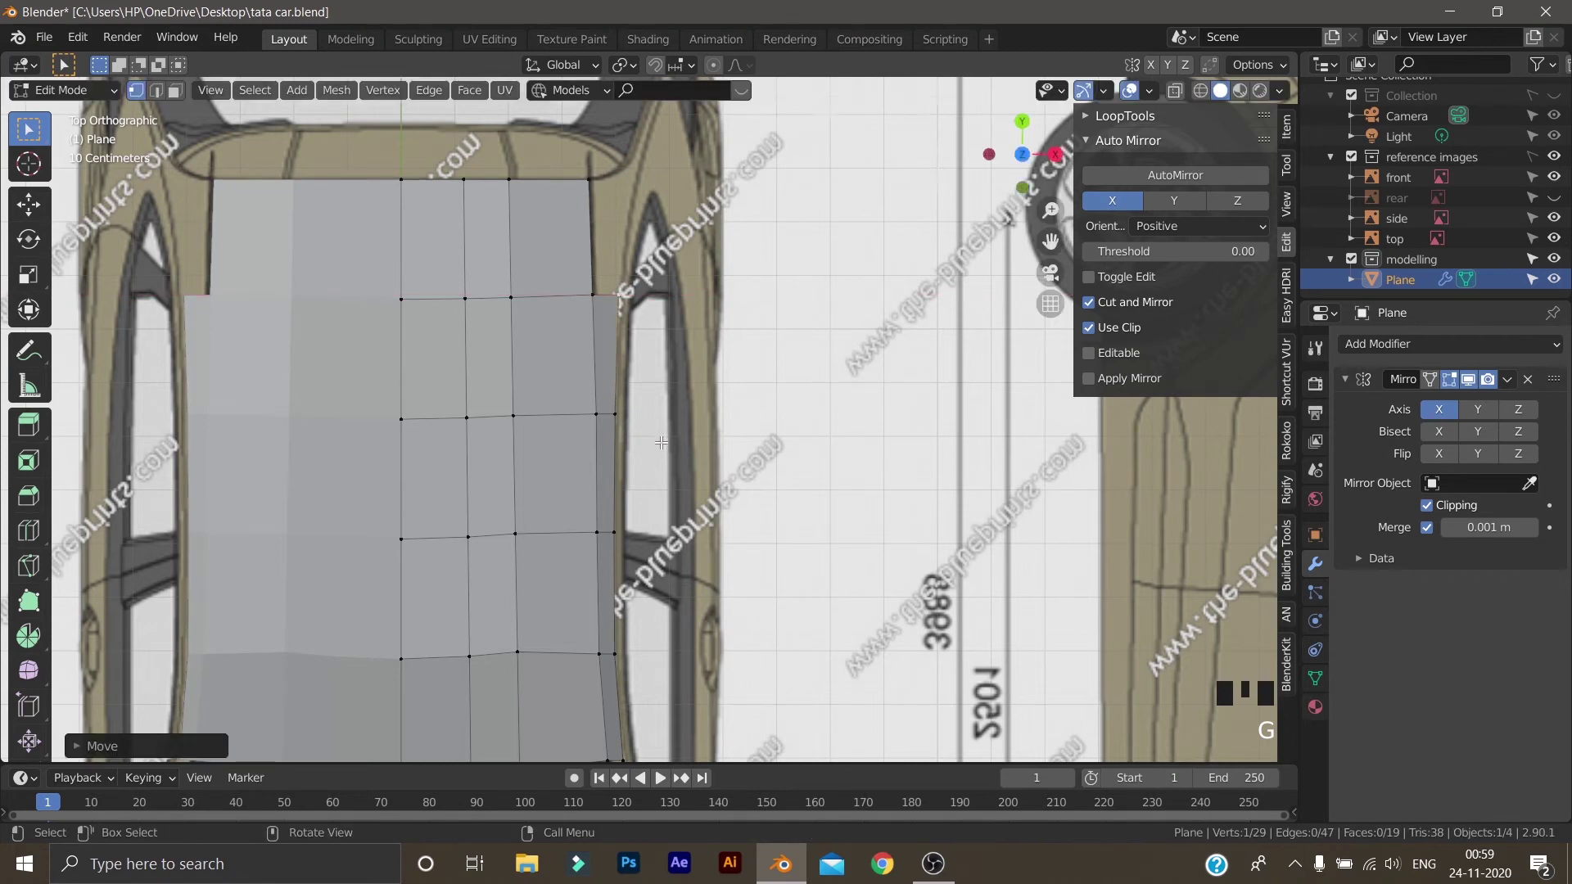
Shift the strip's front lower vertex rearward along Y by about 0.008 m in the side view
scroll(659, 446, down, 2)
key(KP_1)
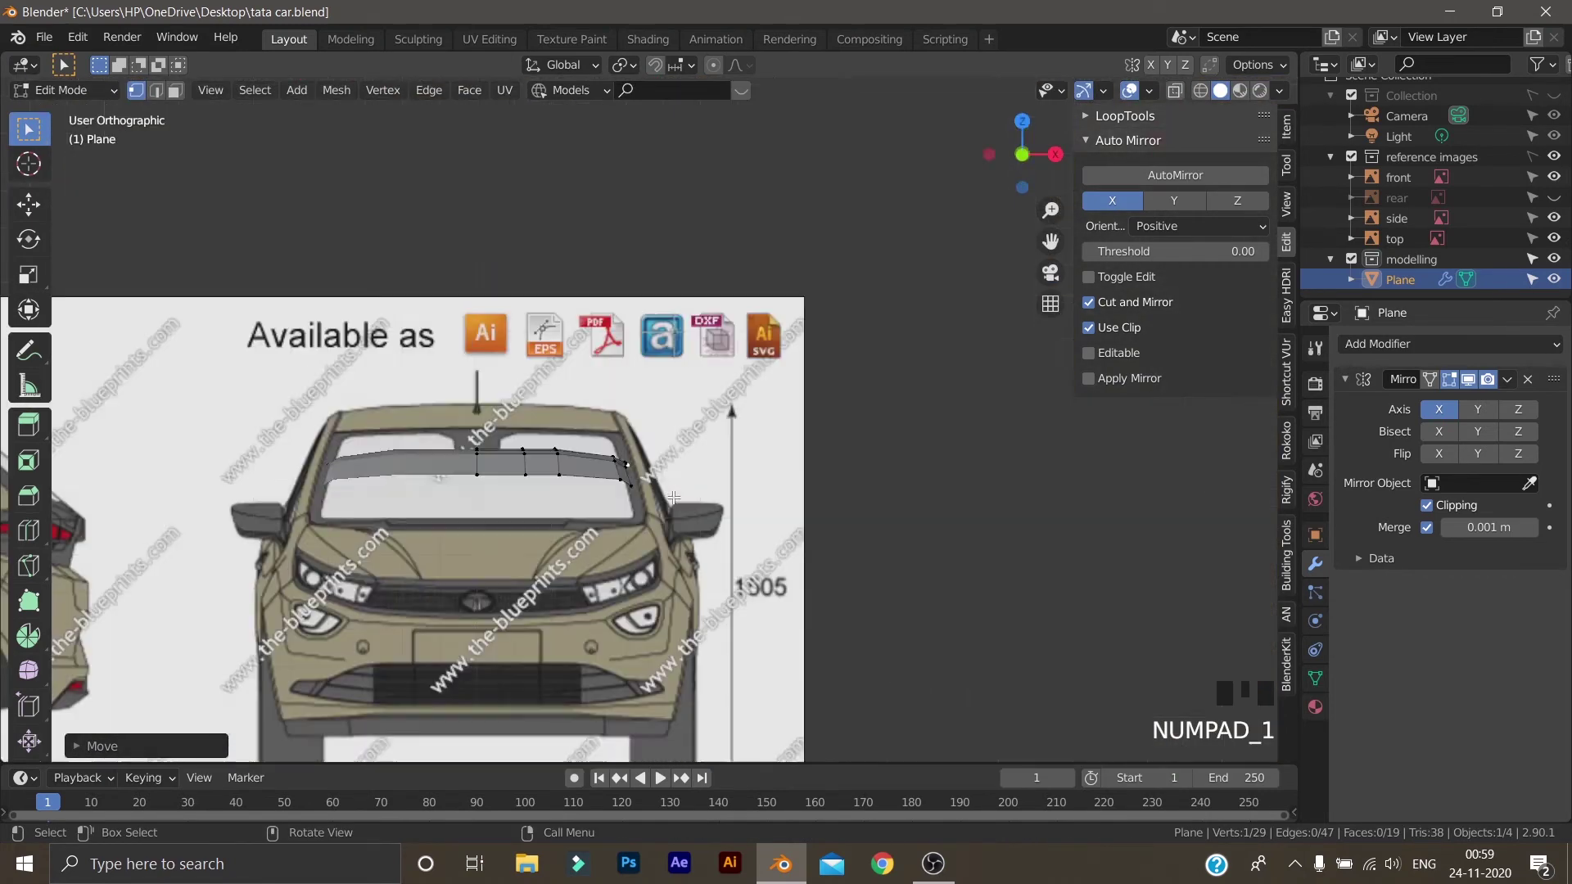
scroll(647, 564, up, 6)
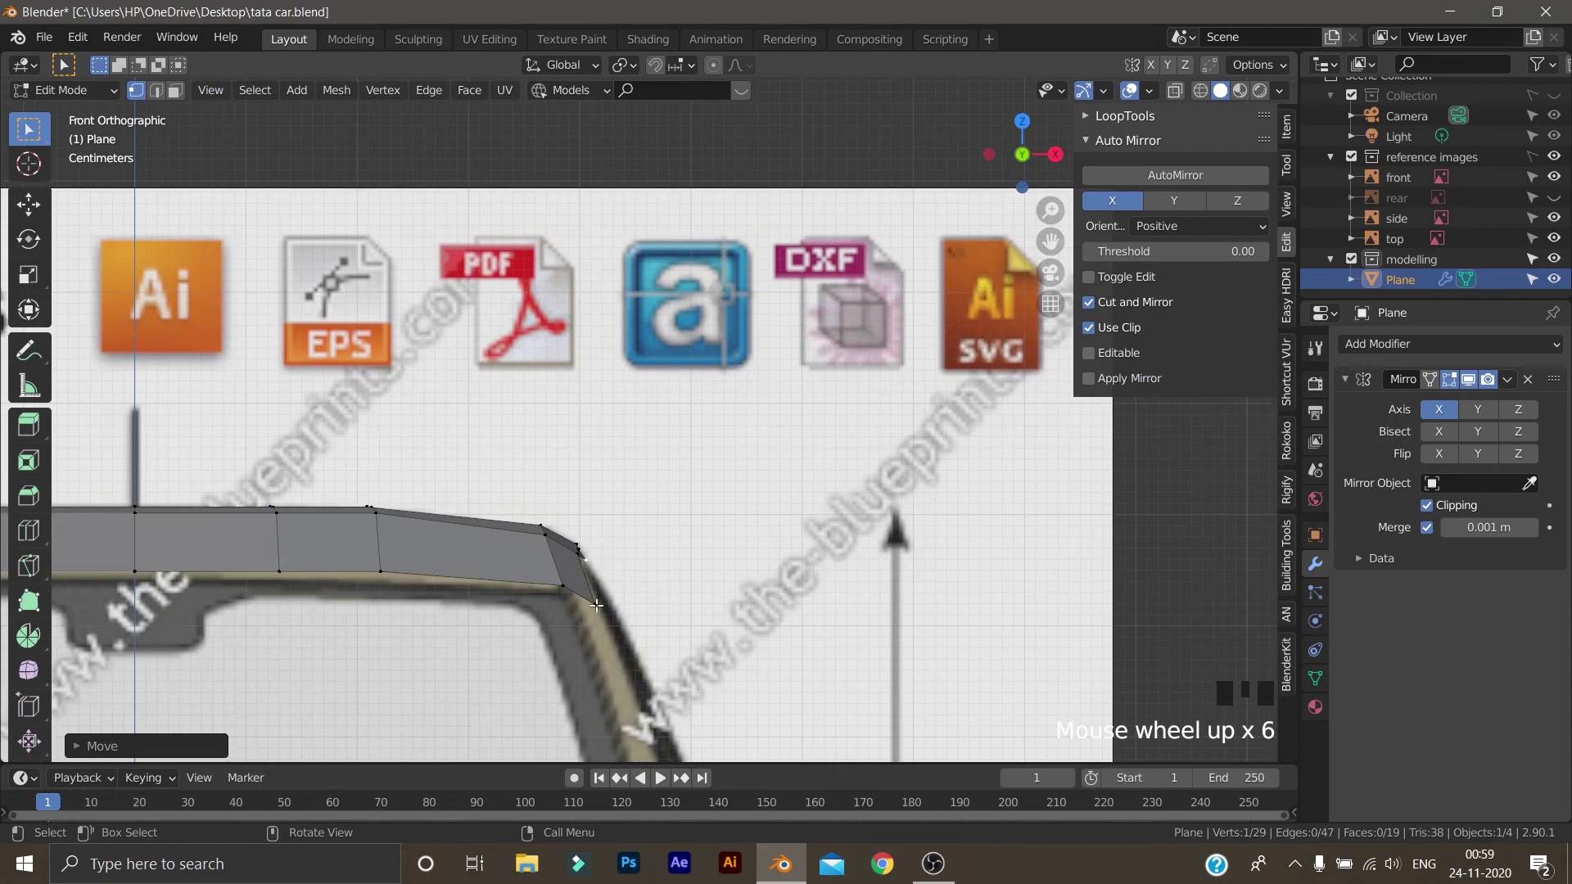
click(589, 604)
scroll(589, 604, down, 2)
mouse_move(590, 605)
middle_down()
mouse_move(649, 583)
mouse_move(611, 582)
middle_up()
key(KP_3)
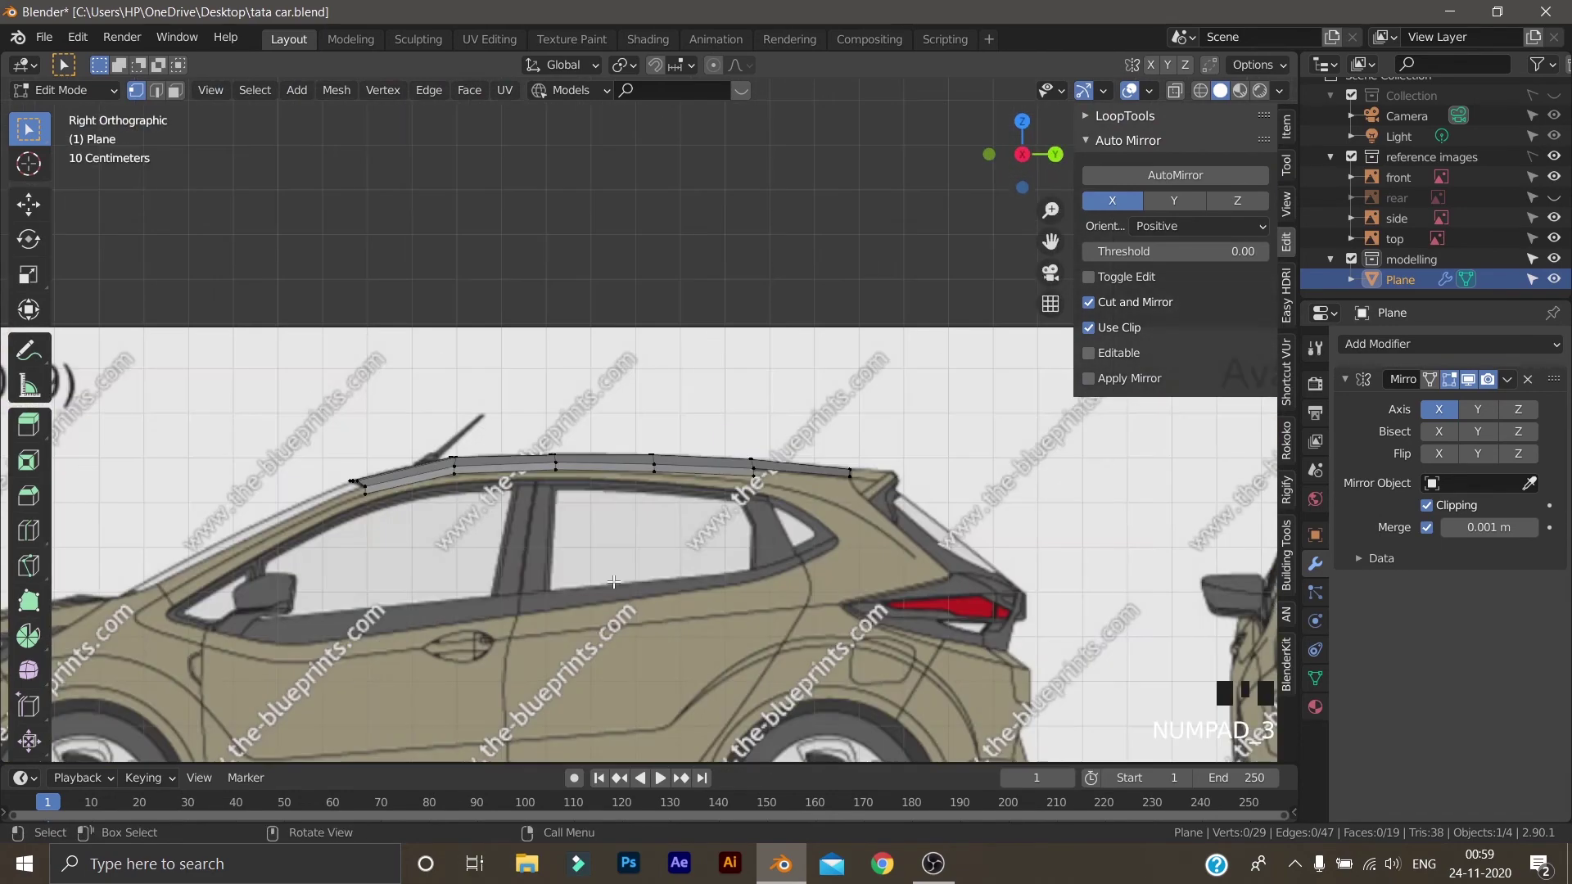
scroll(614, 581, up, 3)
scroll(521, 626, up, 3)
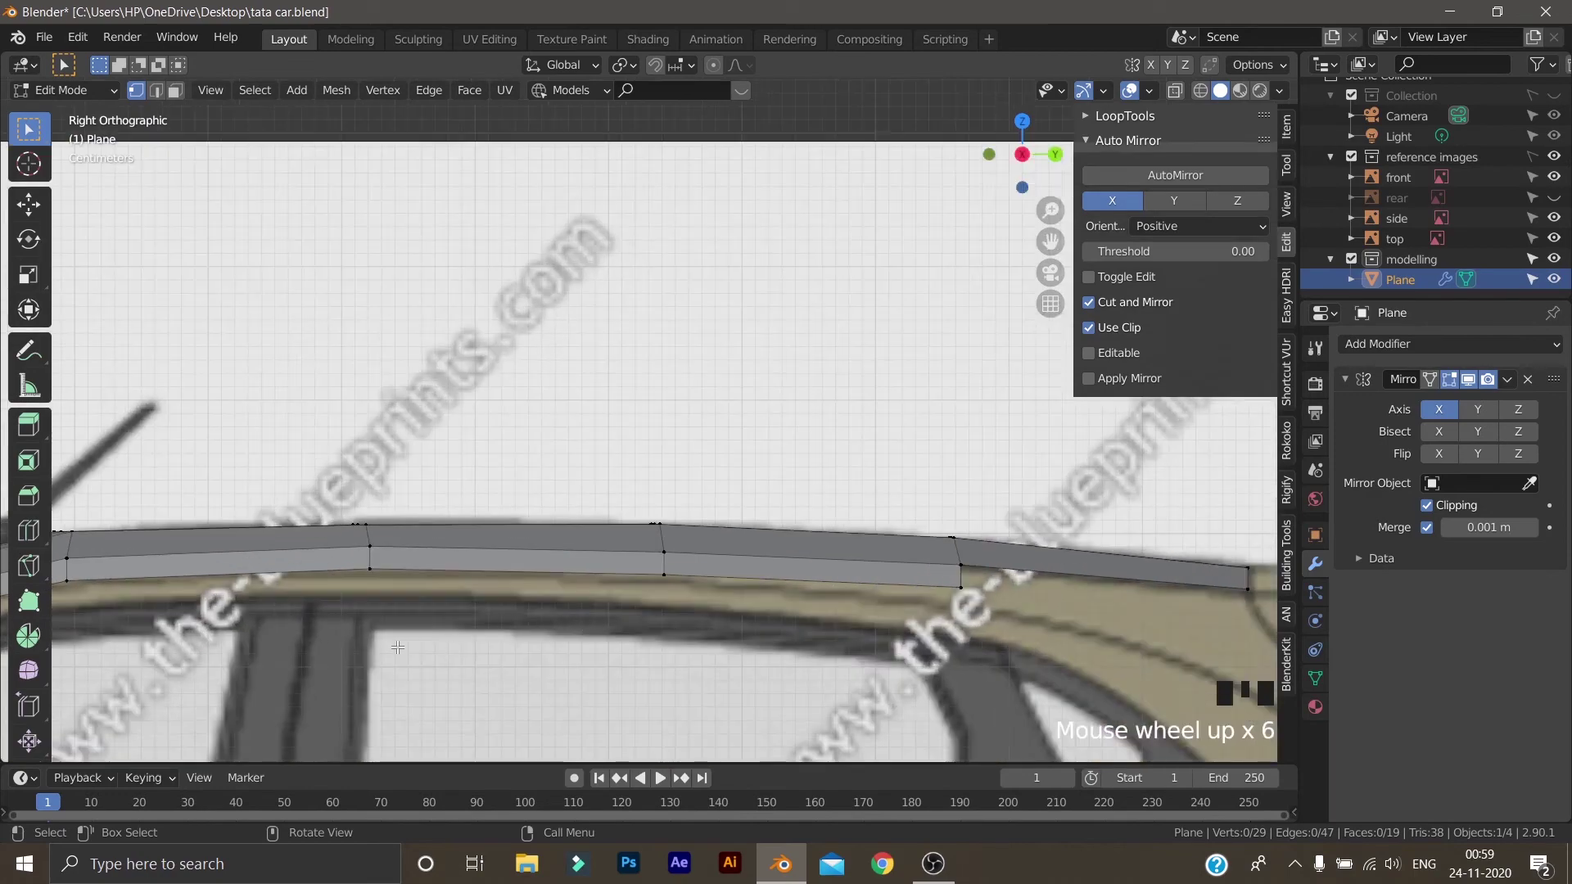
shift+middle_drag(397, 639, 466, 471)
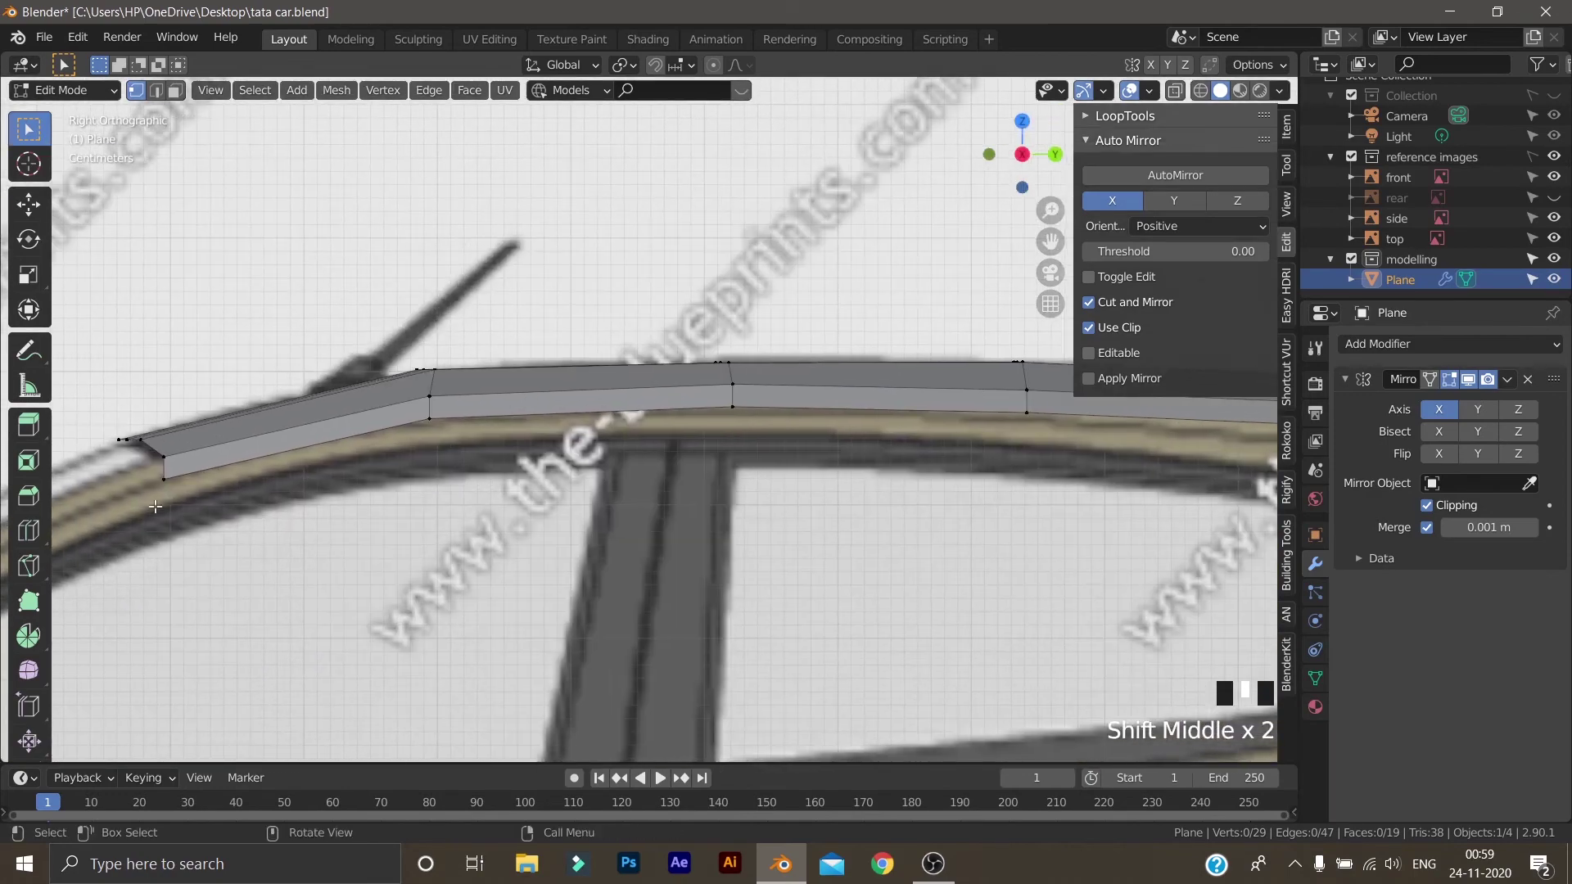
click(169, 482)
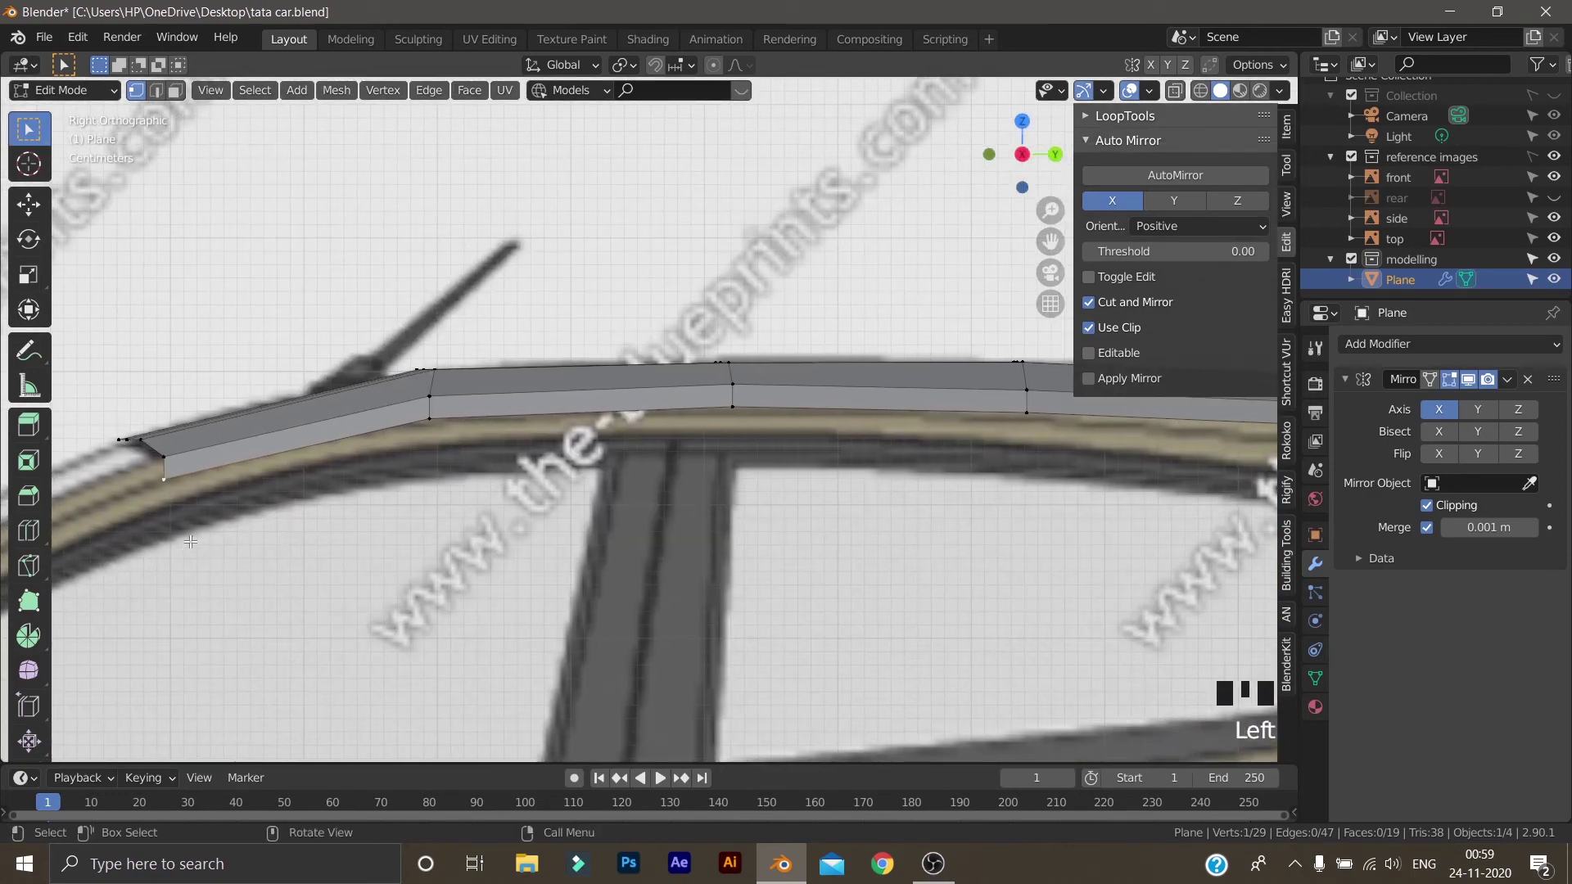
key(g)
key(y)
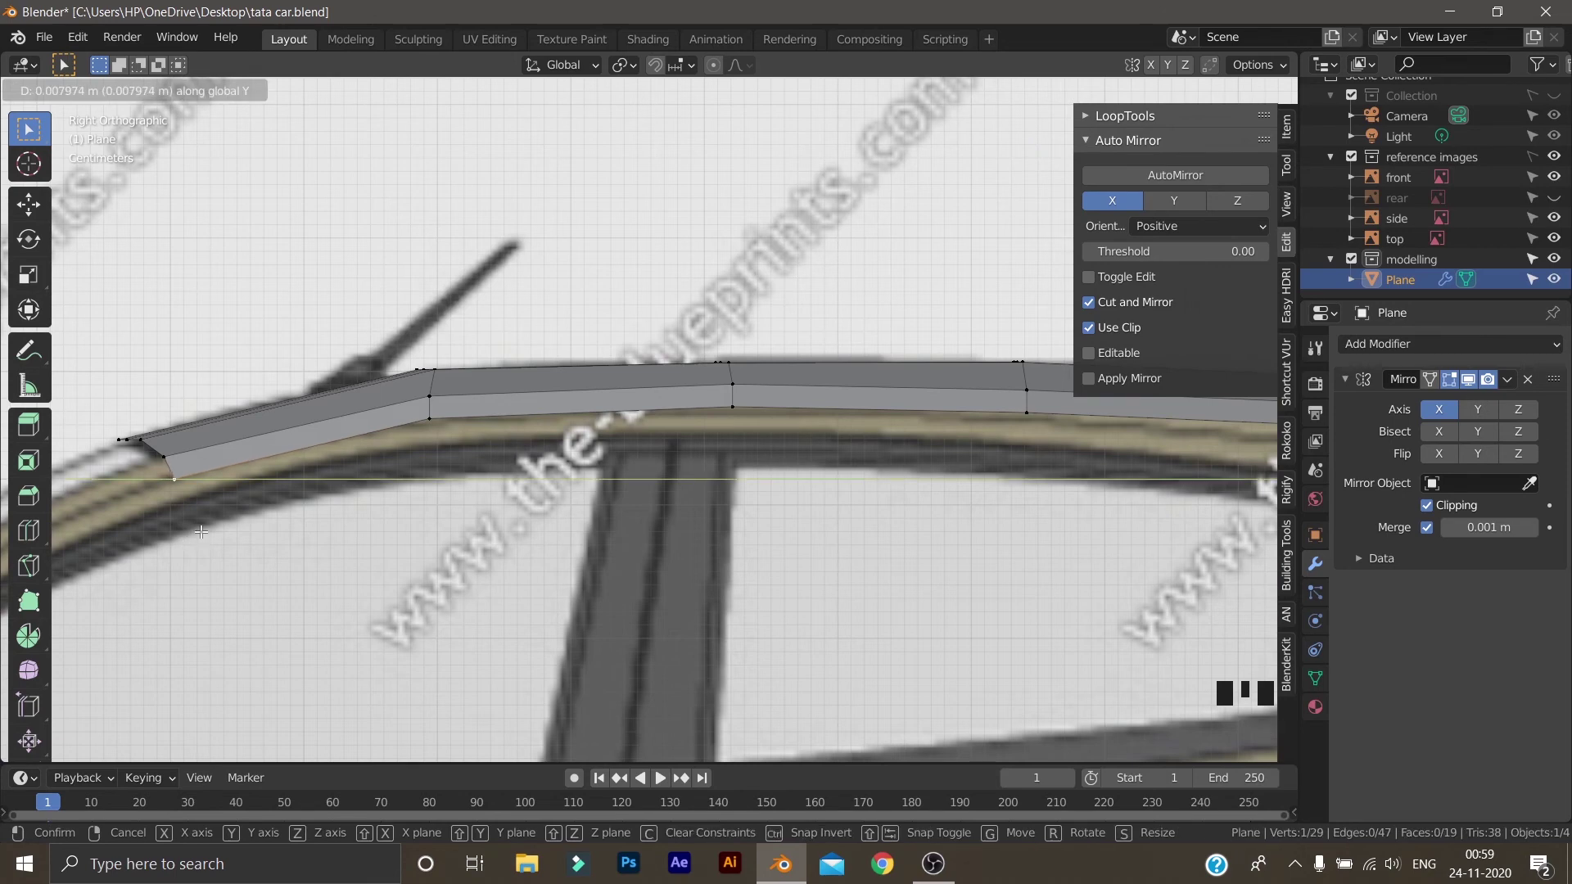
click(201, 532)
Examine the side strip against the top and side blueprints and in perspective
key(KP_7)
scroll(245, 573, down, 3)
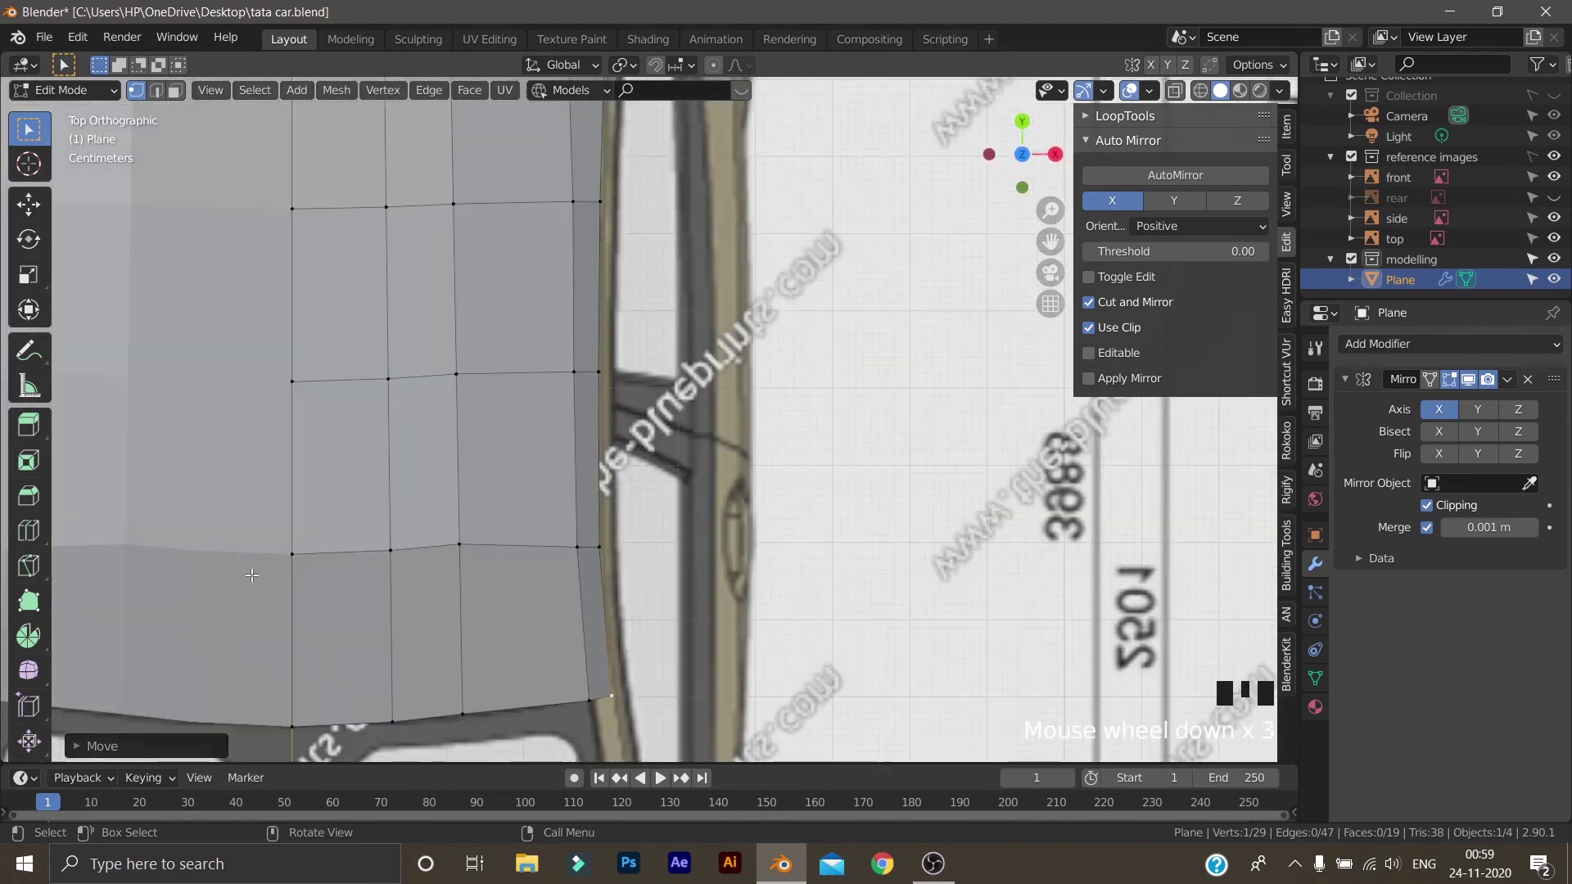
key(KP_3)
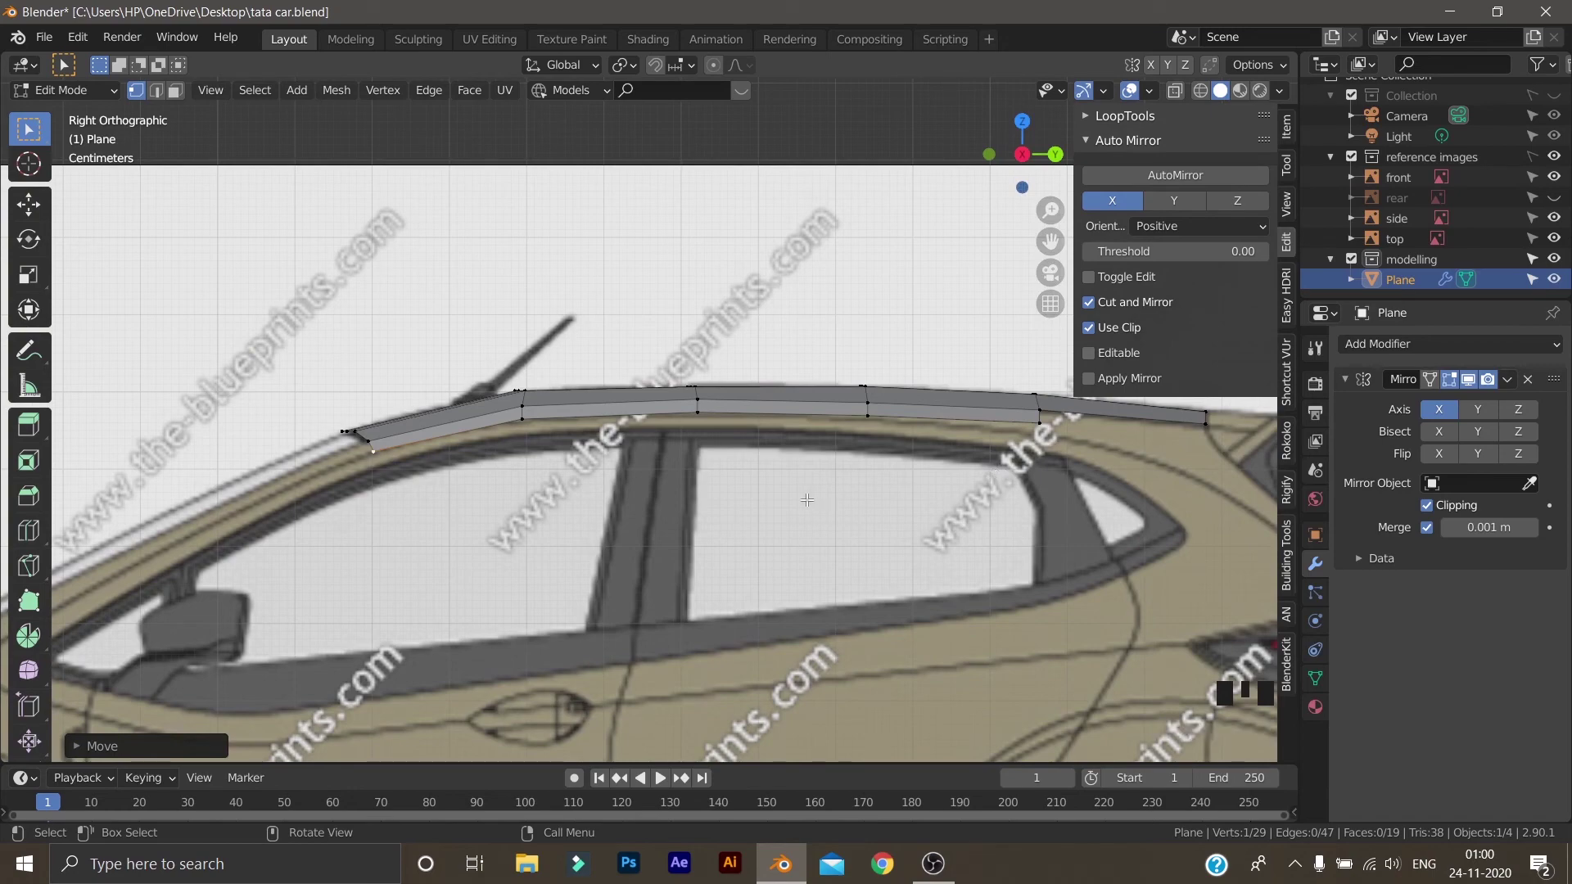
scroll(1107, 511, down, 5)
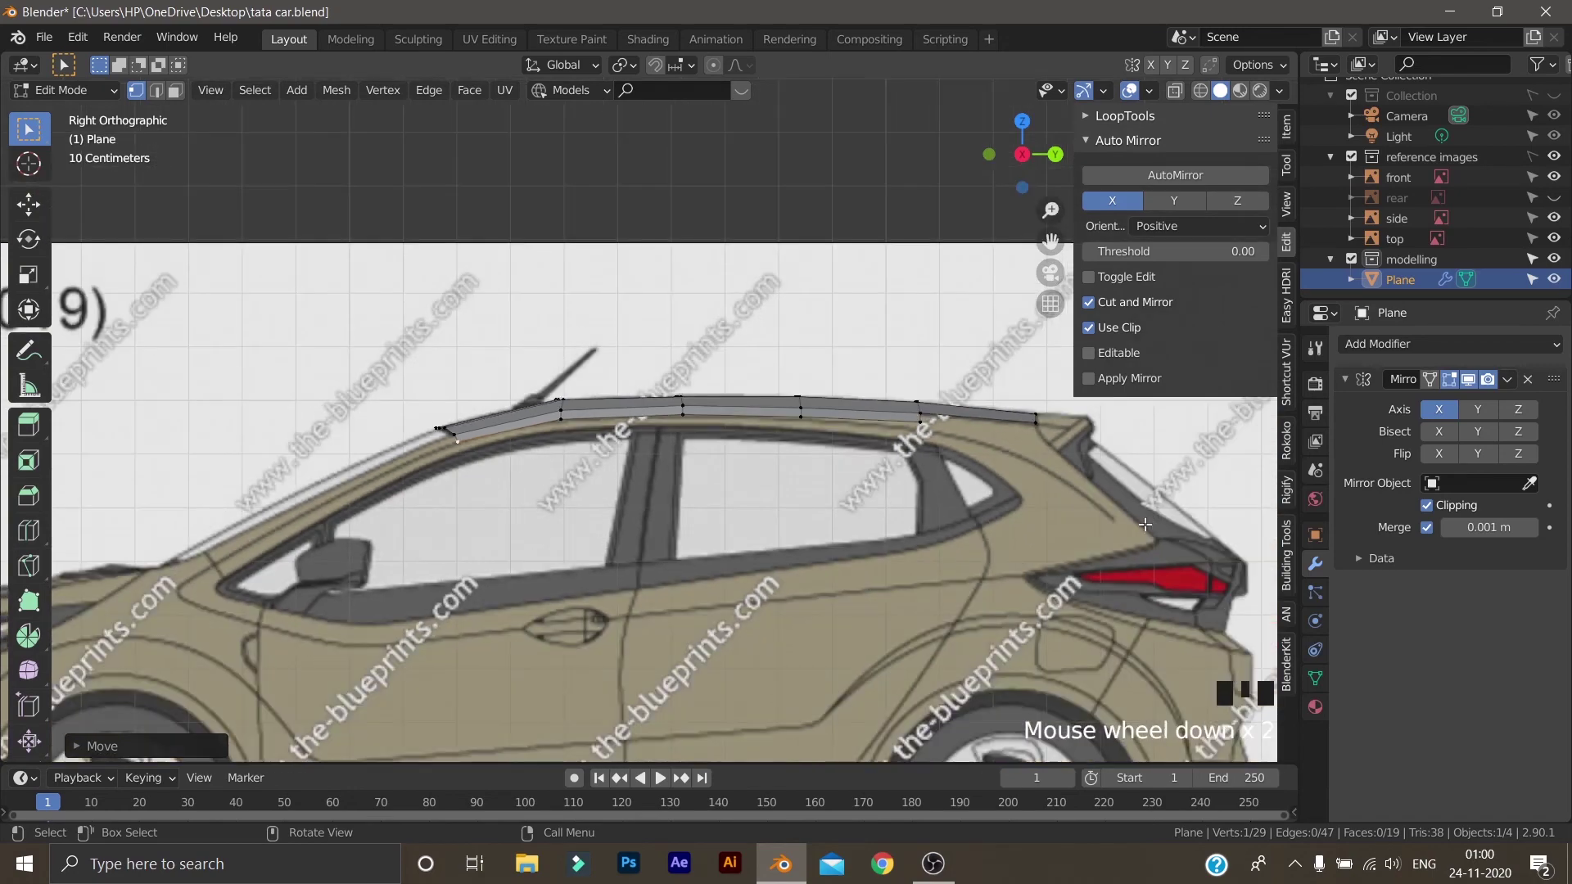
middle_drag(833, 514, 884, 568)
scroll(605, 403, down, 2)
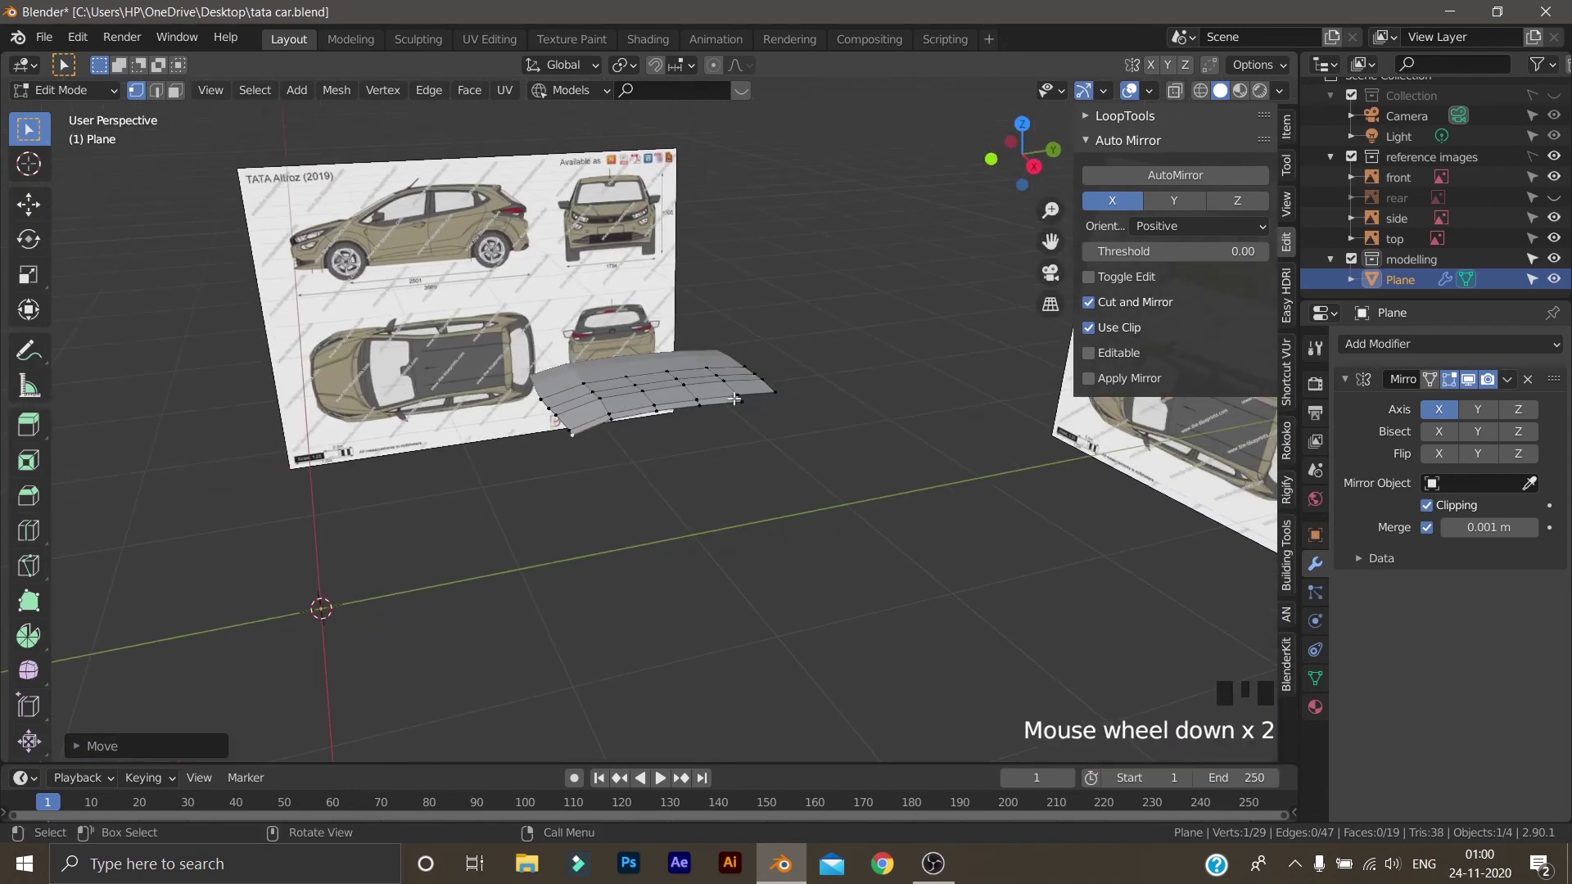
key(KP_3)
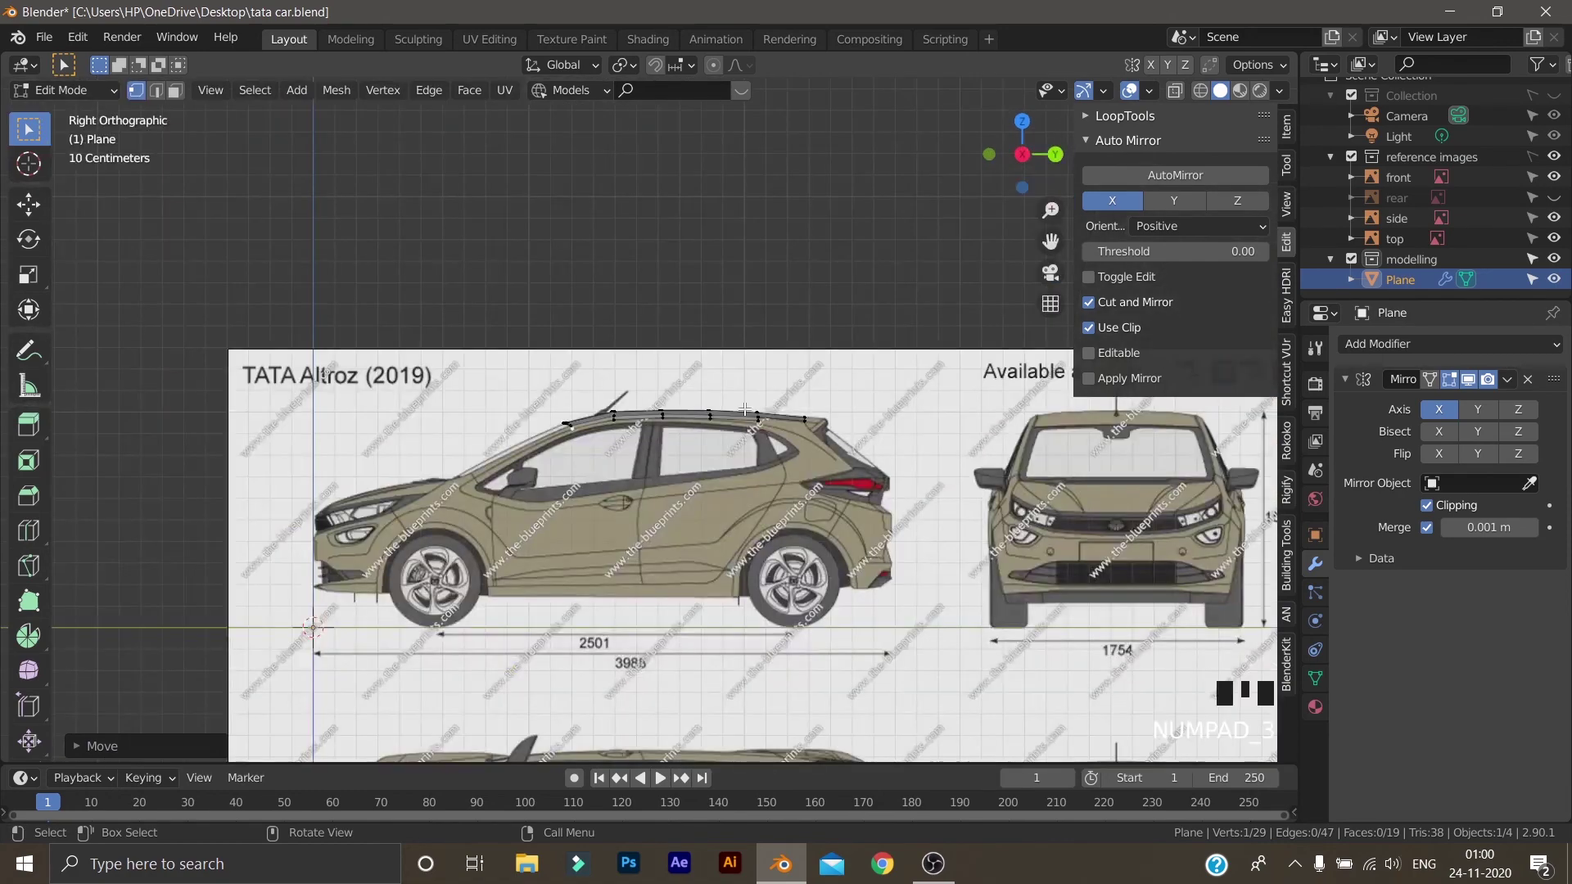
scroll(745, 409, up, 2)
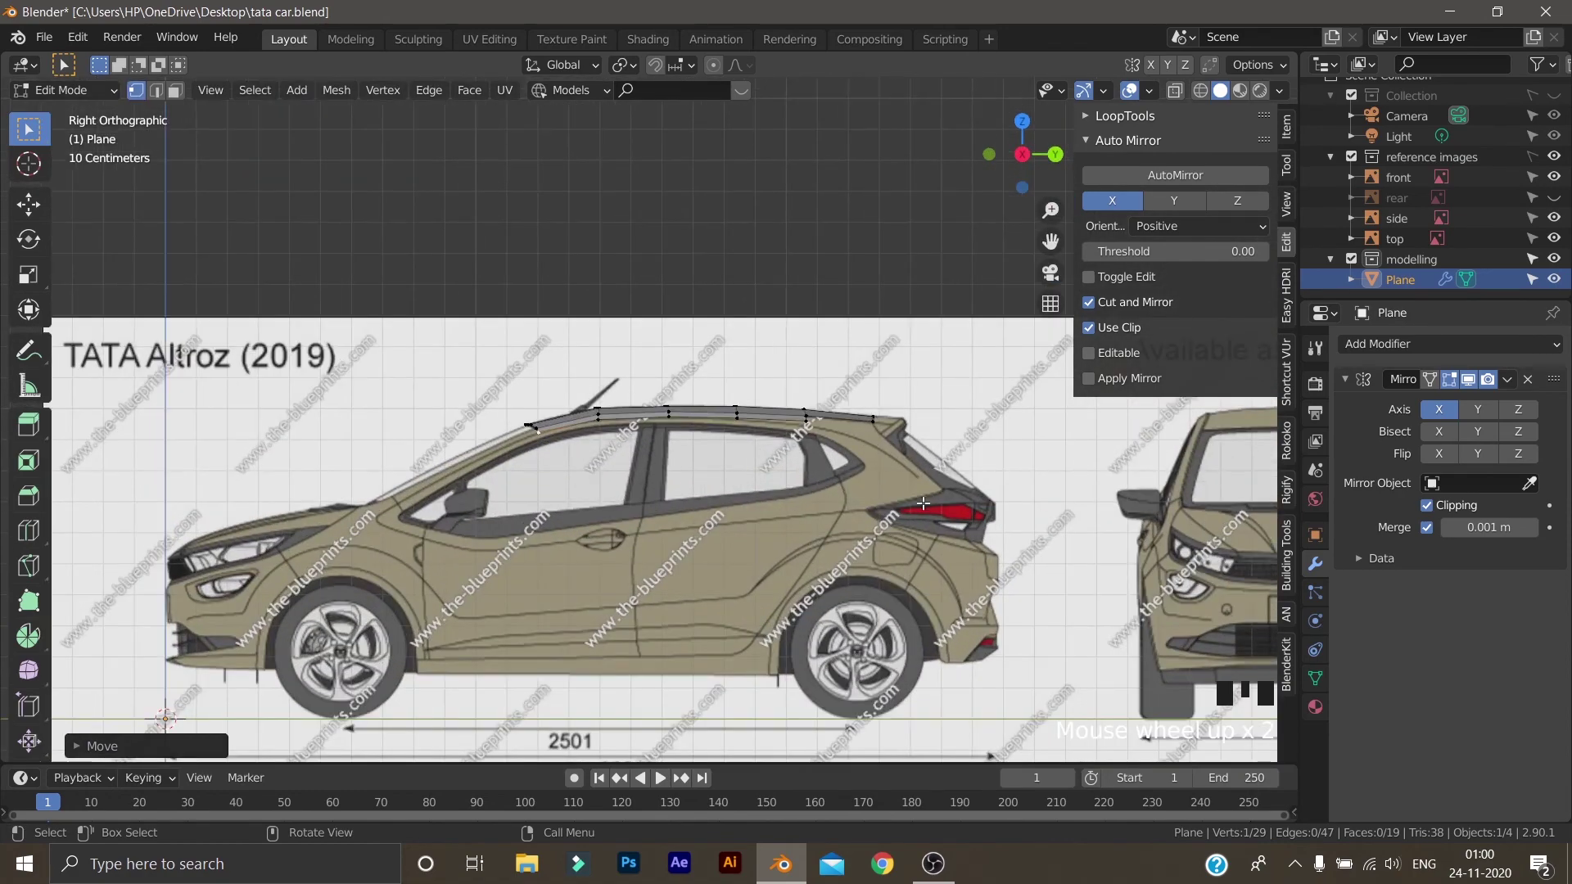
Adjust the height of the strip's rear lower vertex along Z in the side view
scroll(650, 620, up, 7)
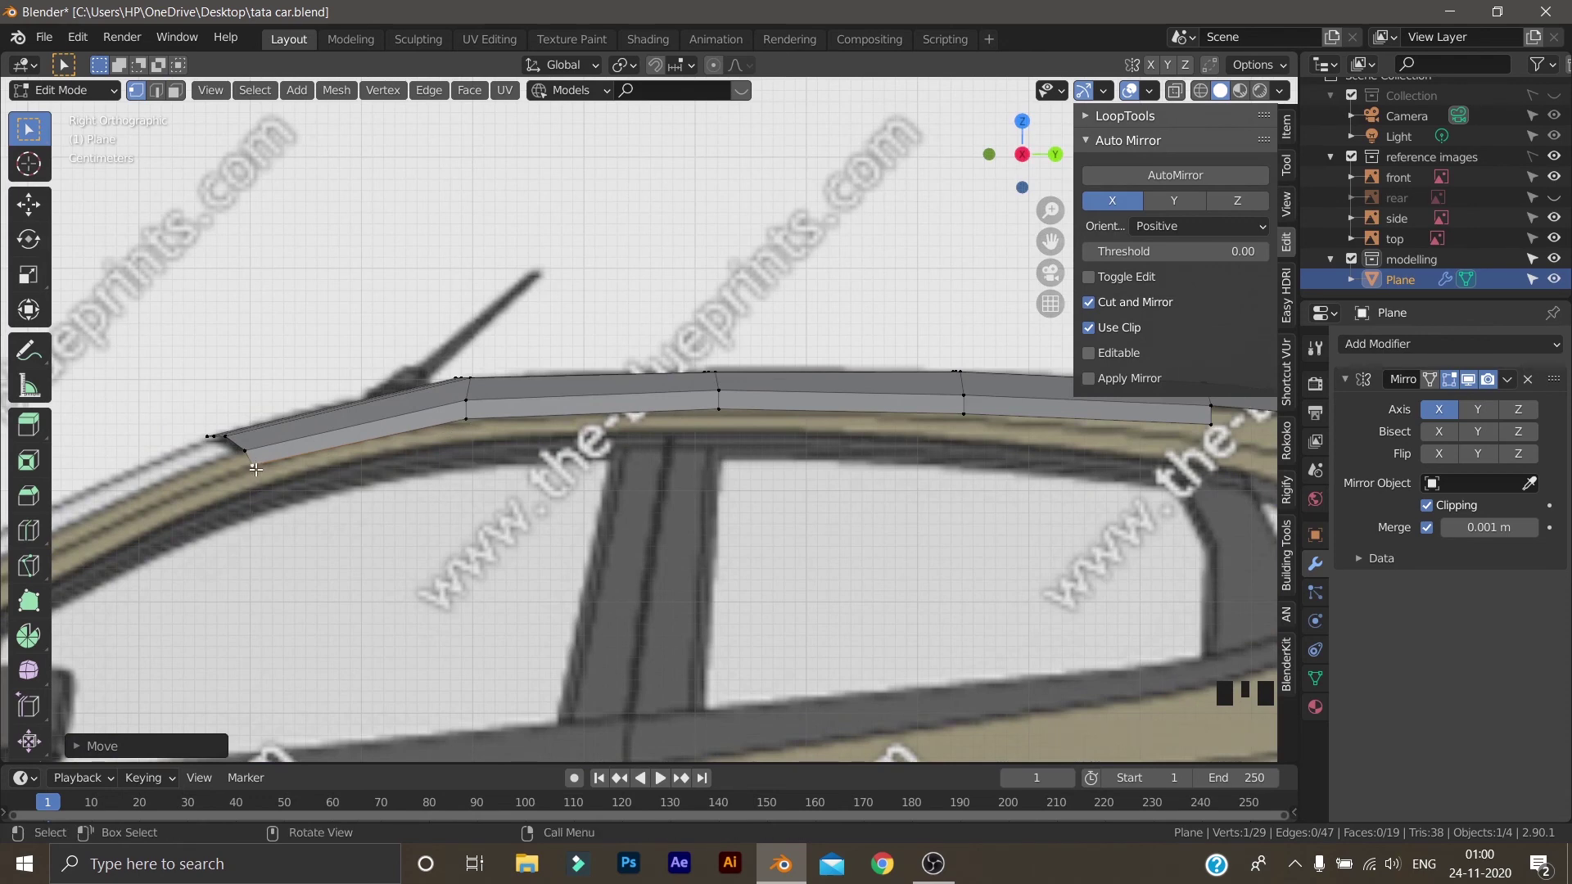
scroll(1137, 470, down, 1)
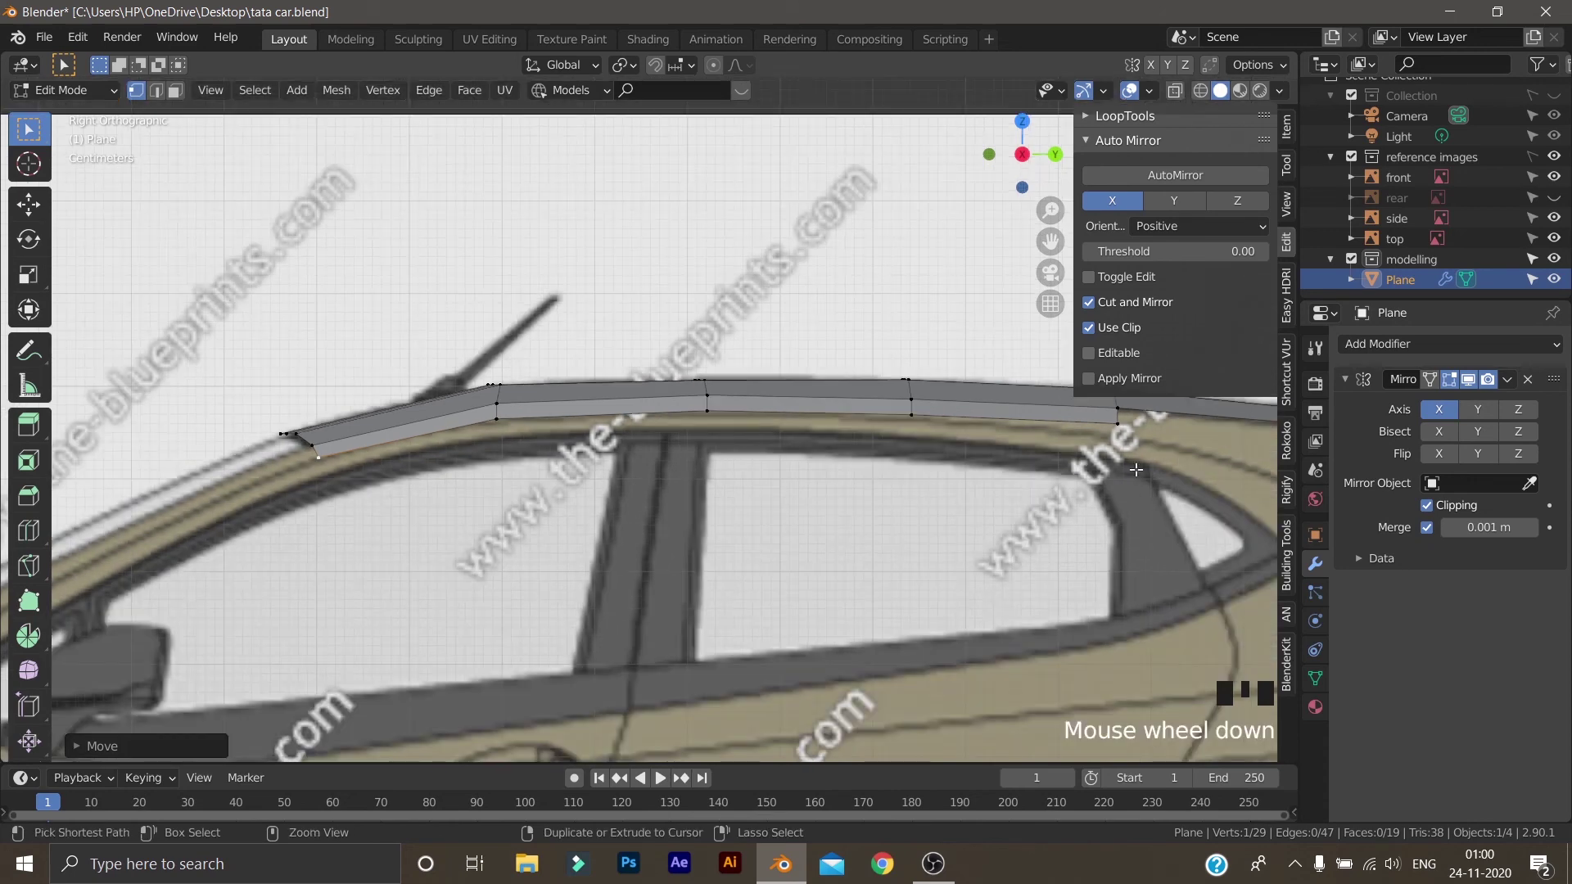
click(1128, 475)
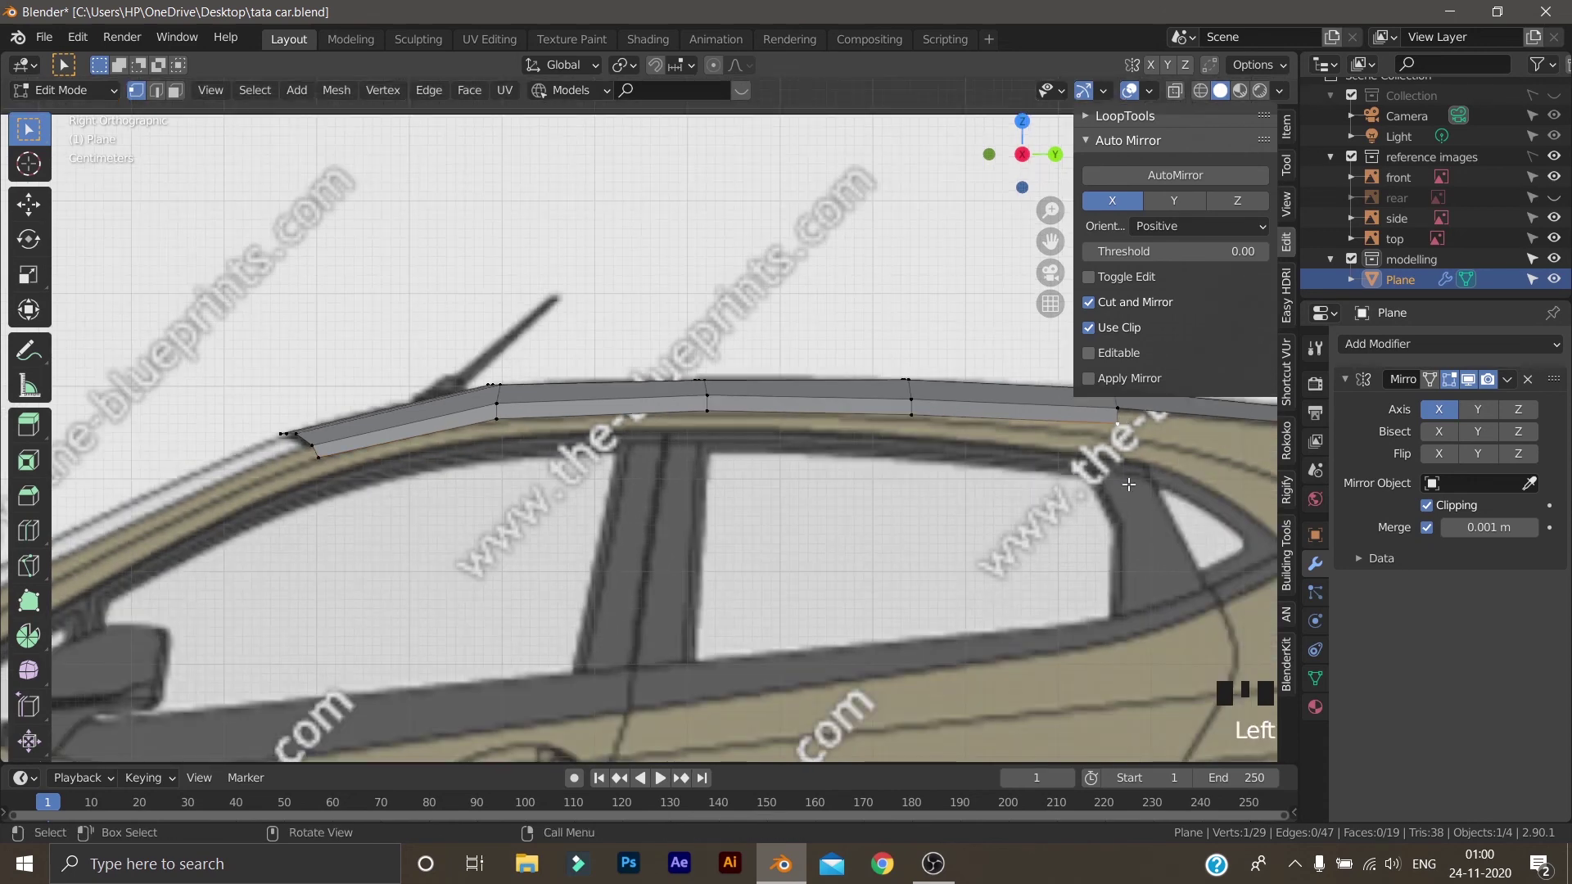
key(g)
key(z)
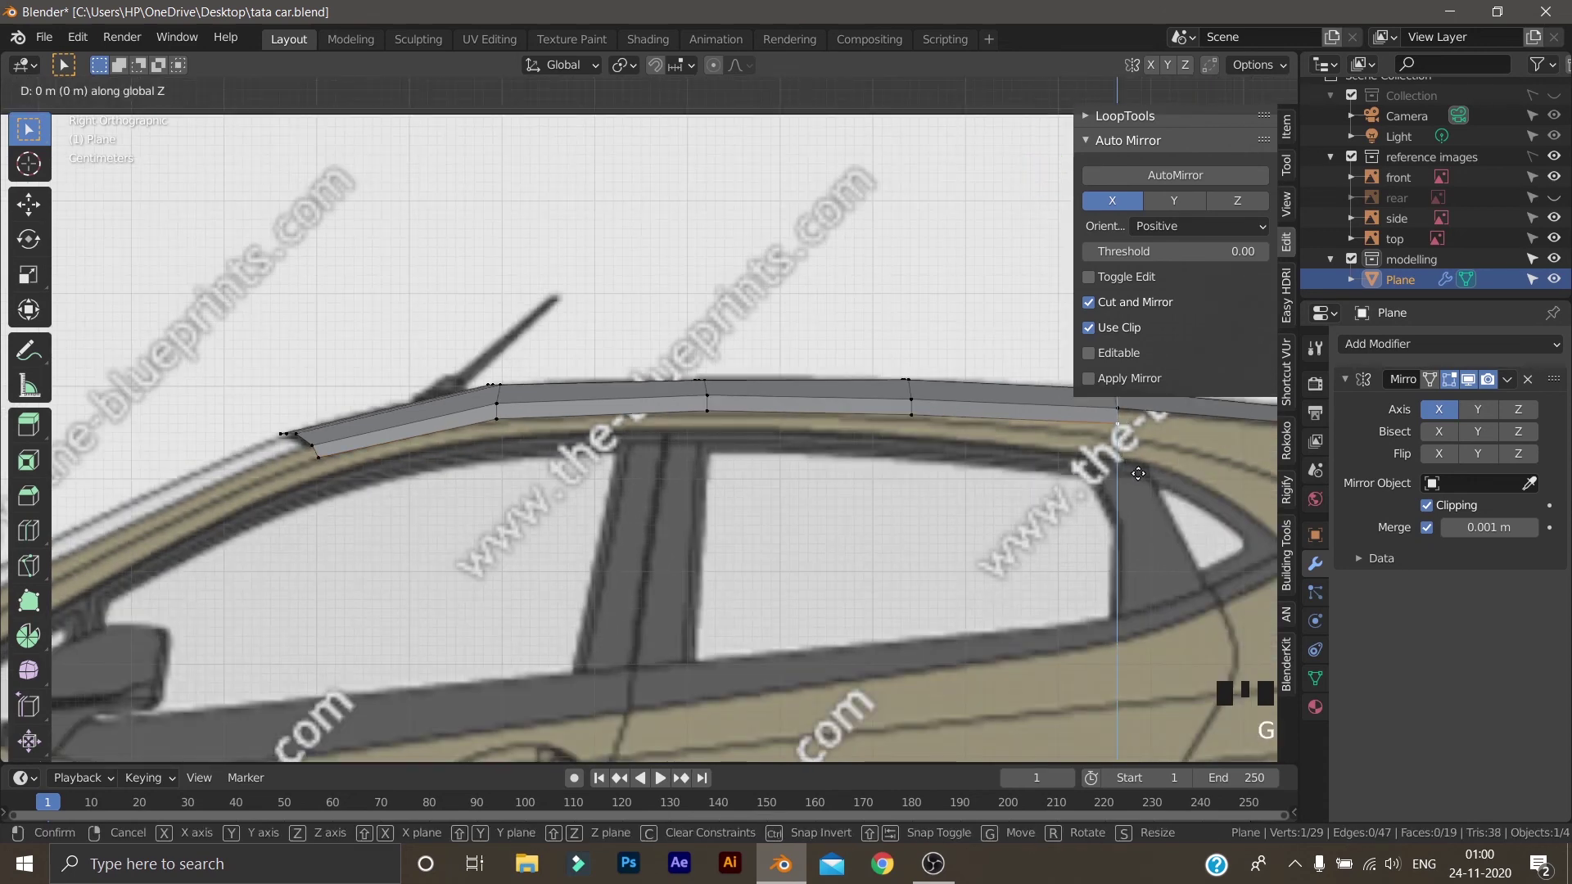
click(1135, 484)
Select the strip's lower edge path from rear to front vertex and extrude it downward along Z by about 0.022 m
scroll(995, 501, down, 2)
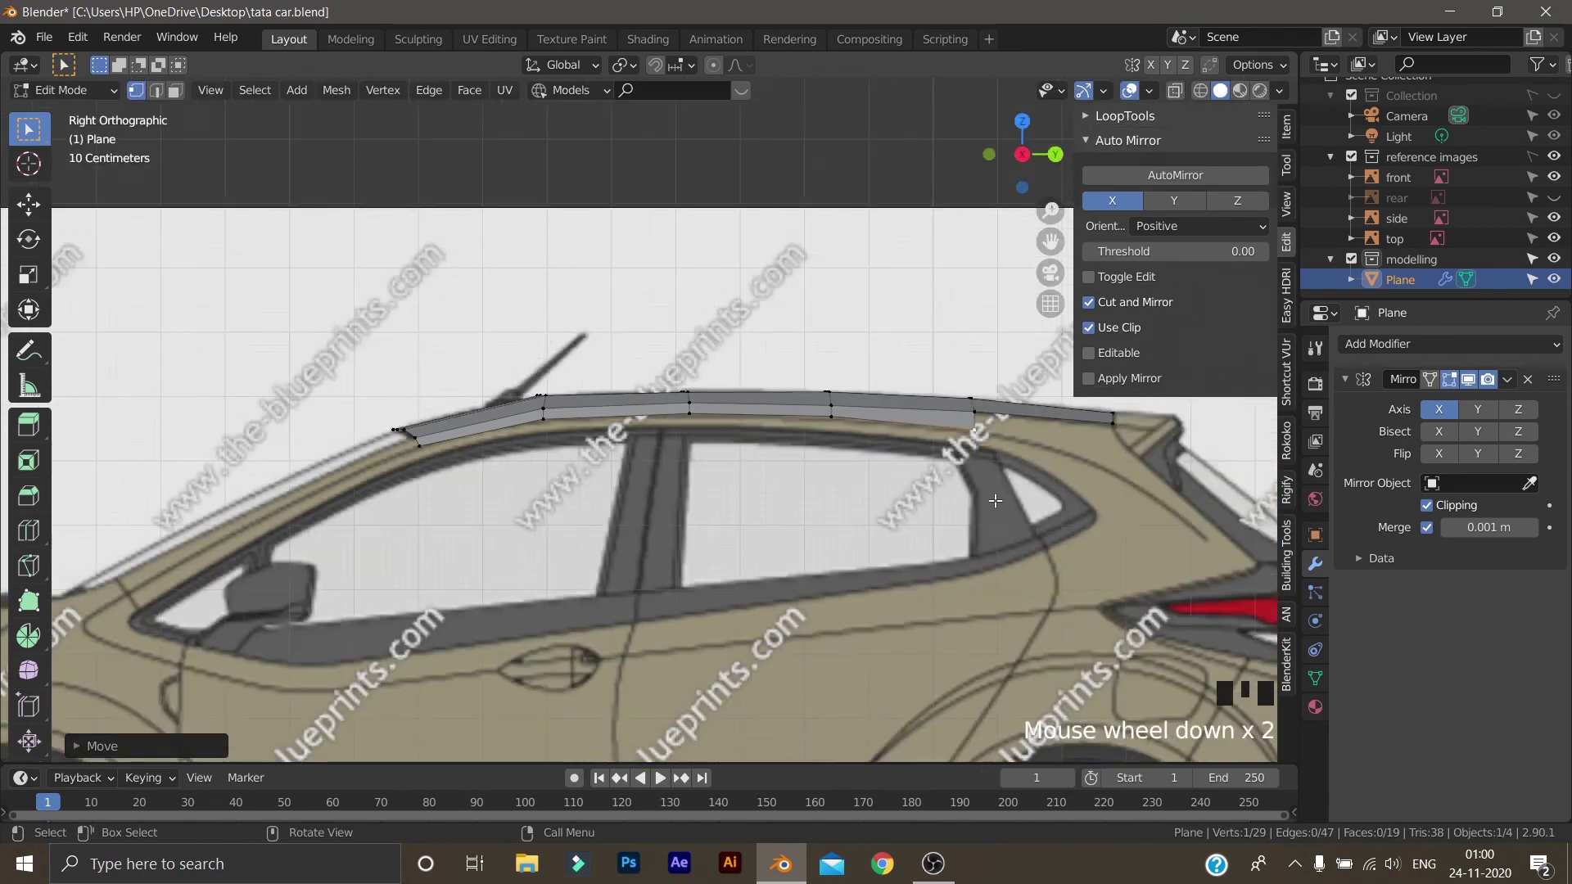
key(KP_7)
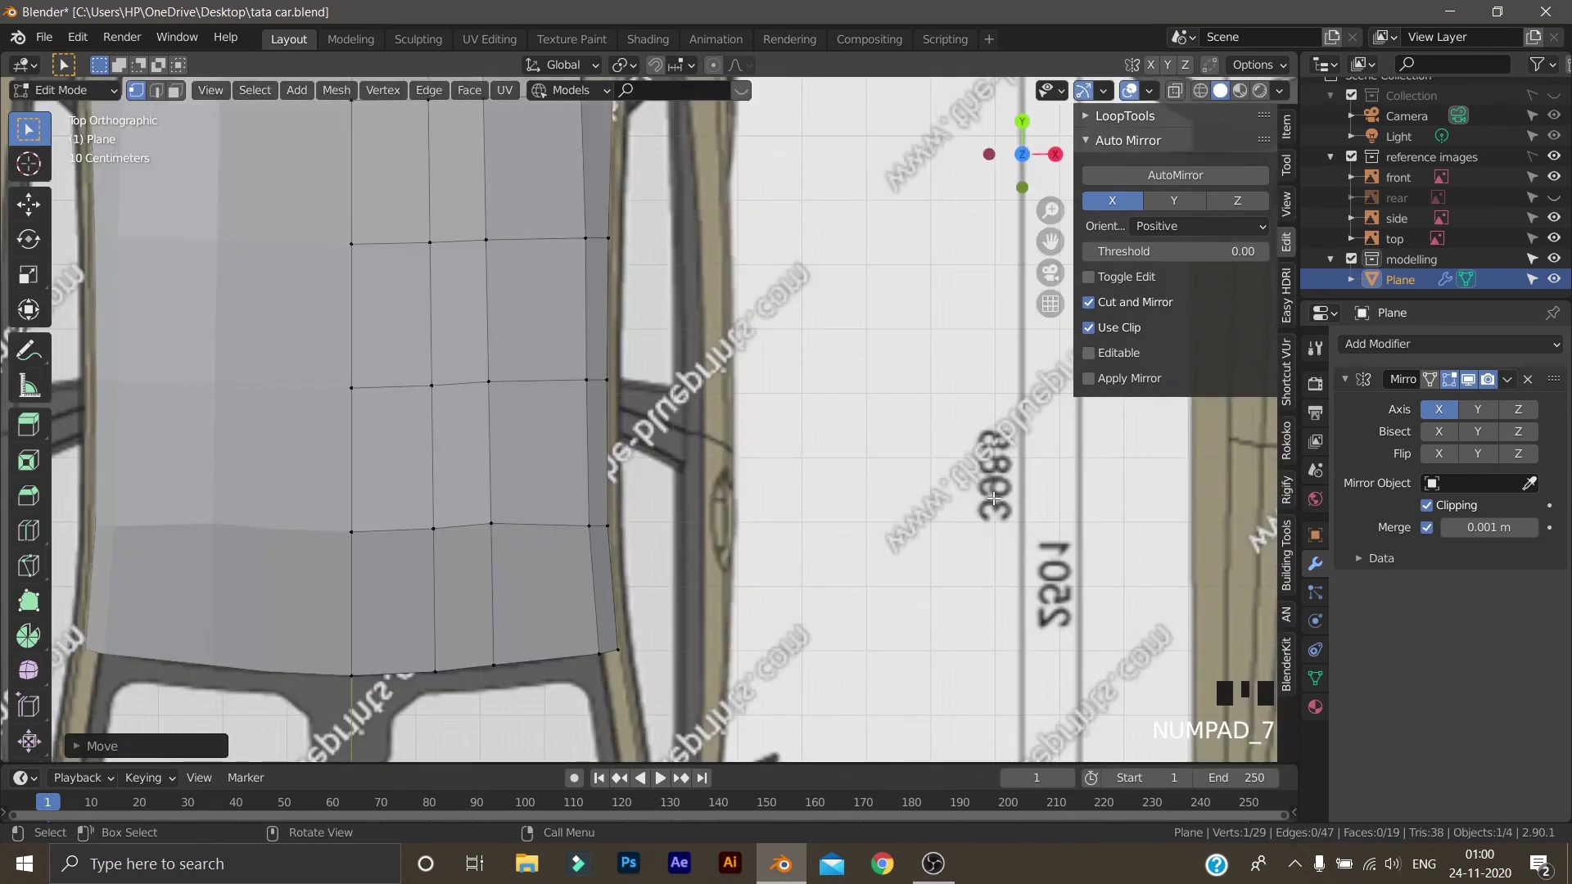
scroll(993, 497, down, 5)
scroll(852, 446, up, 4)
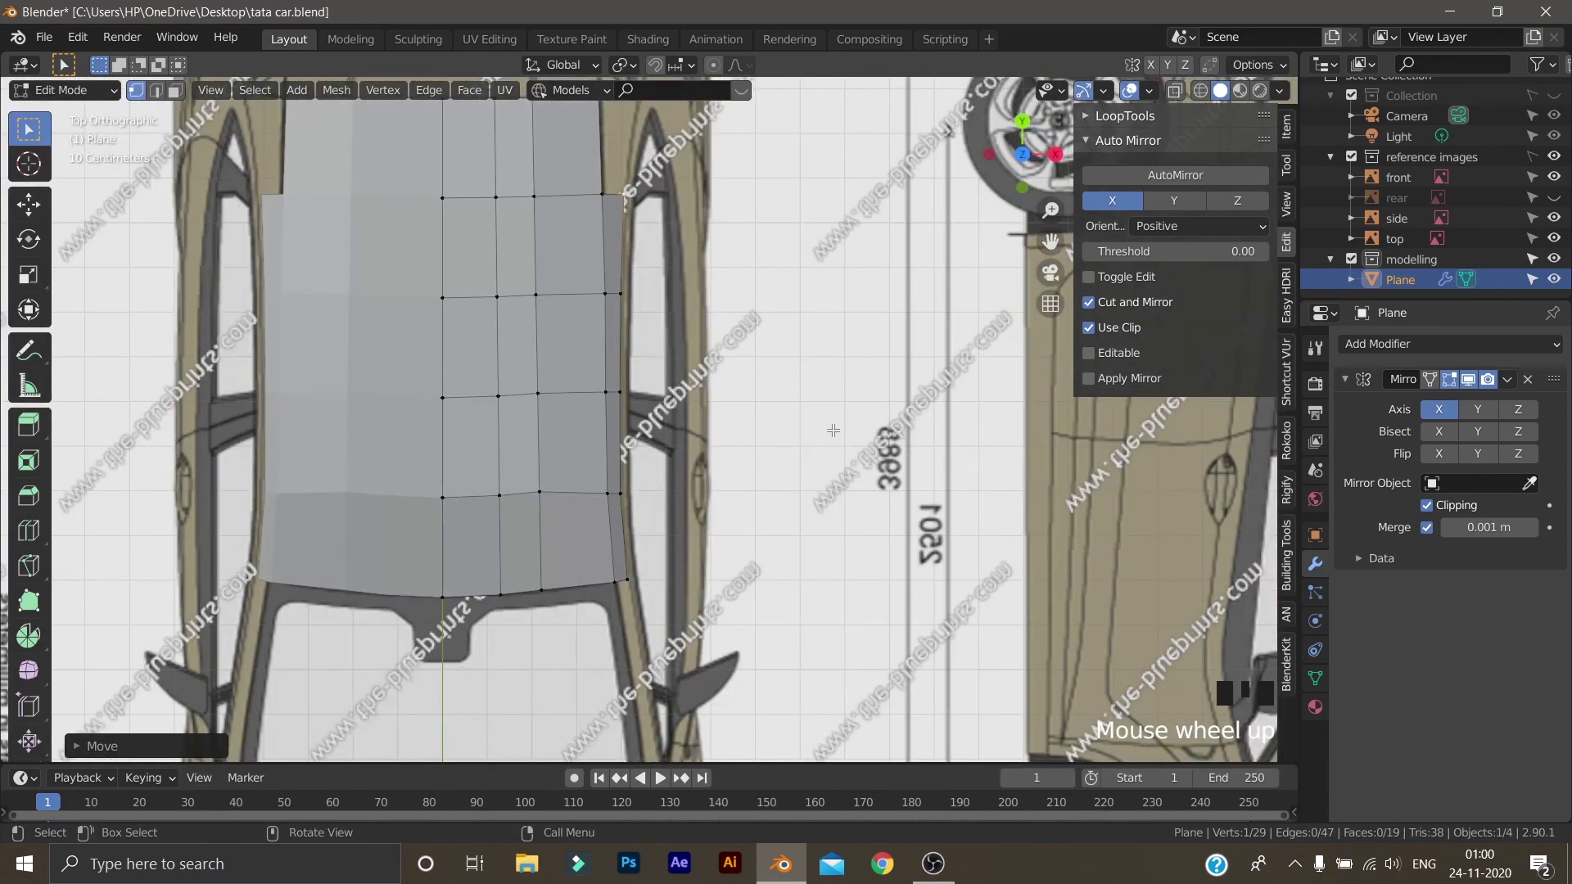
key(KP_3)
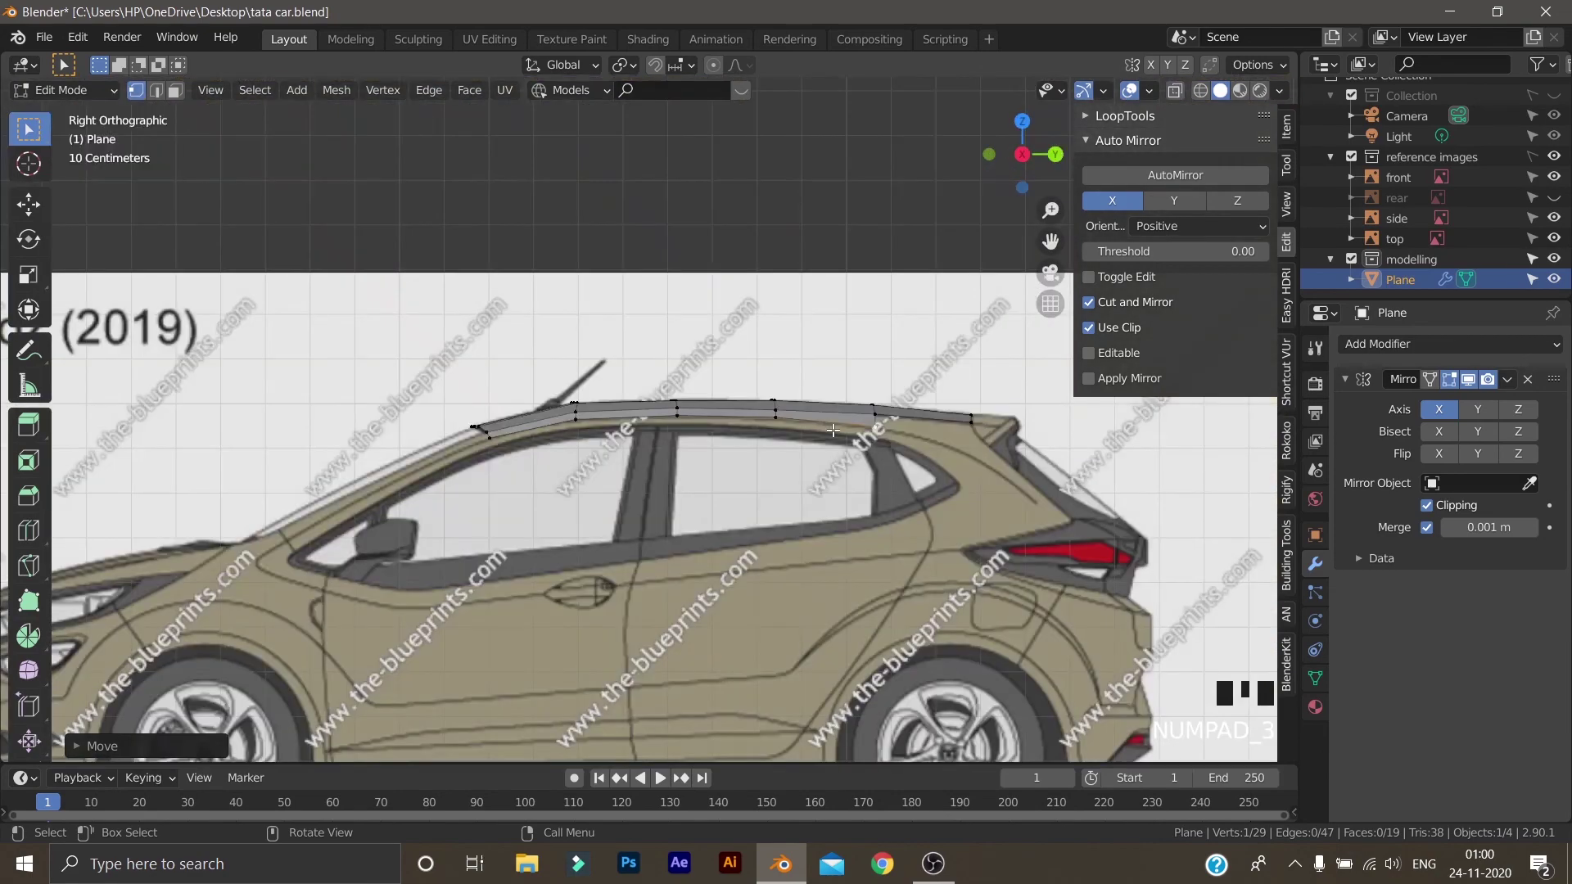
scroll(833, 430, up, 2)
ctrl+click(680, 453)
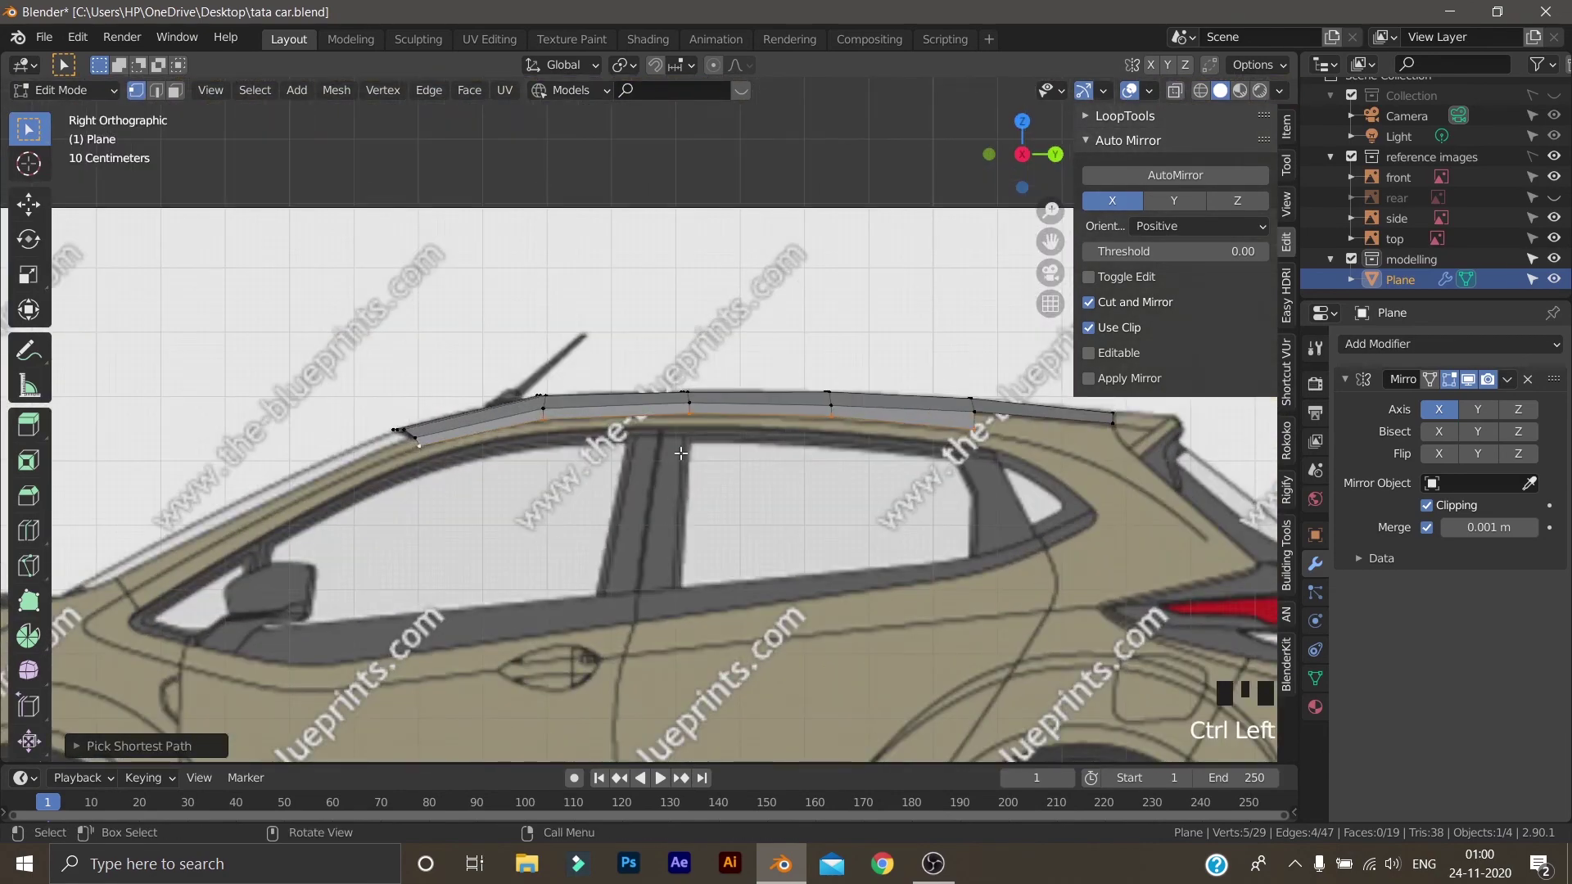
scroll(719, 483, up, 2)
key(e)
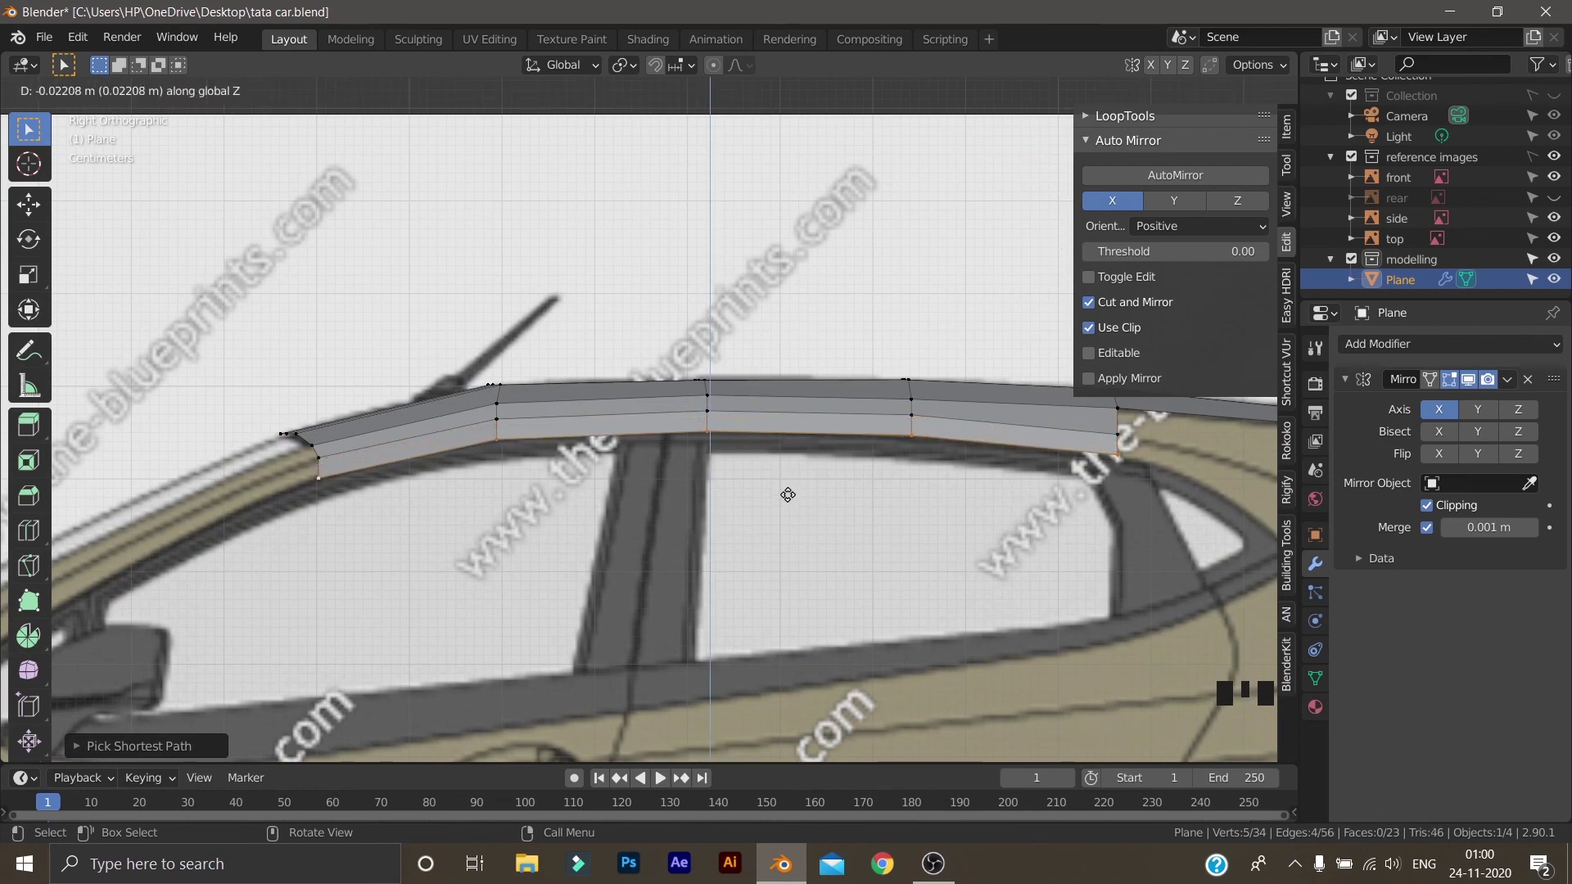
click(795, 497)
Move the second strip's lower edge outward along X by about 0.016 m in the top view
key(KP_7)
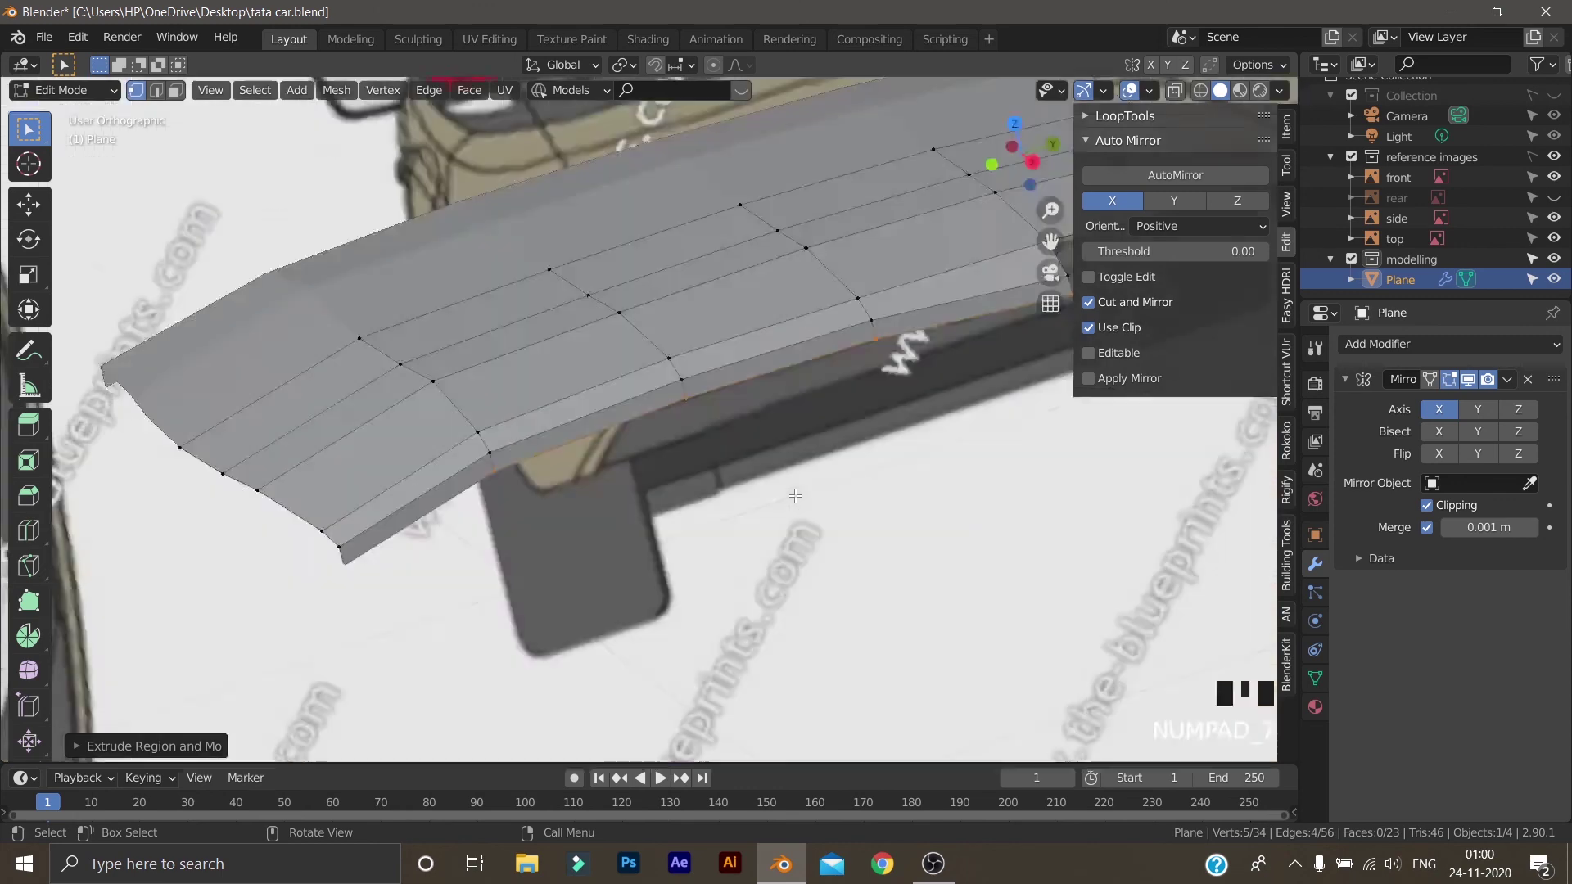
scroll(746, 463, down, 3)
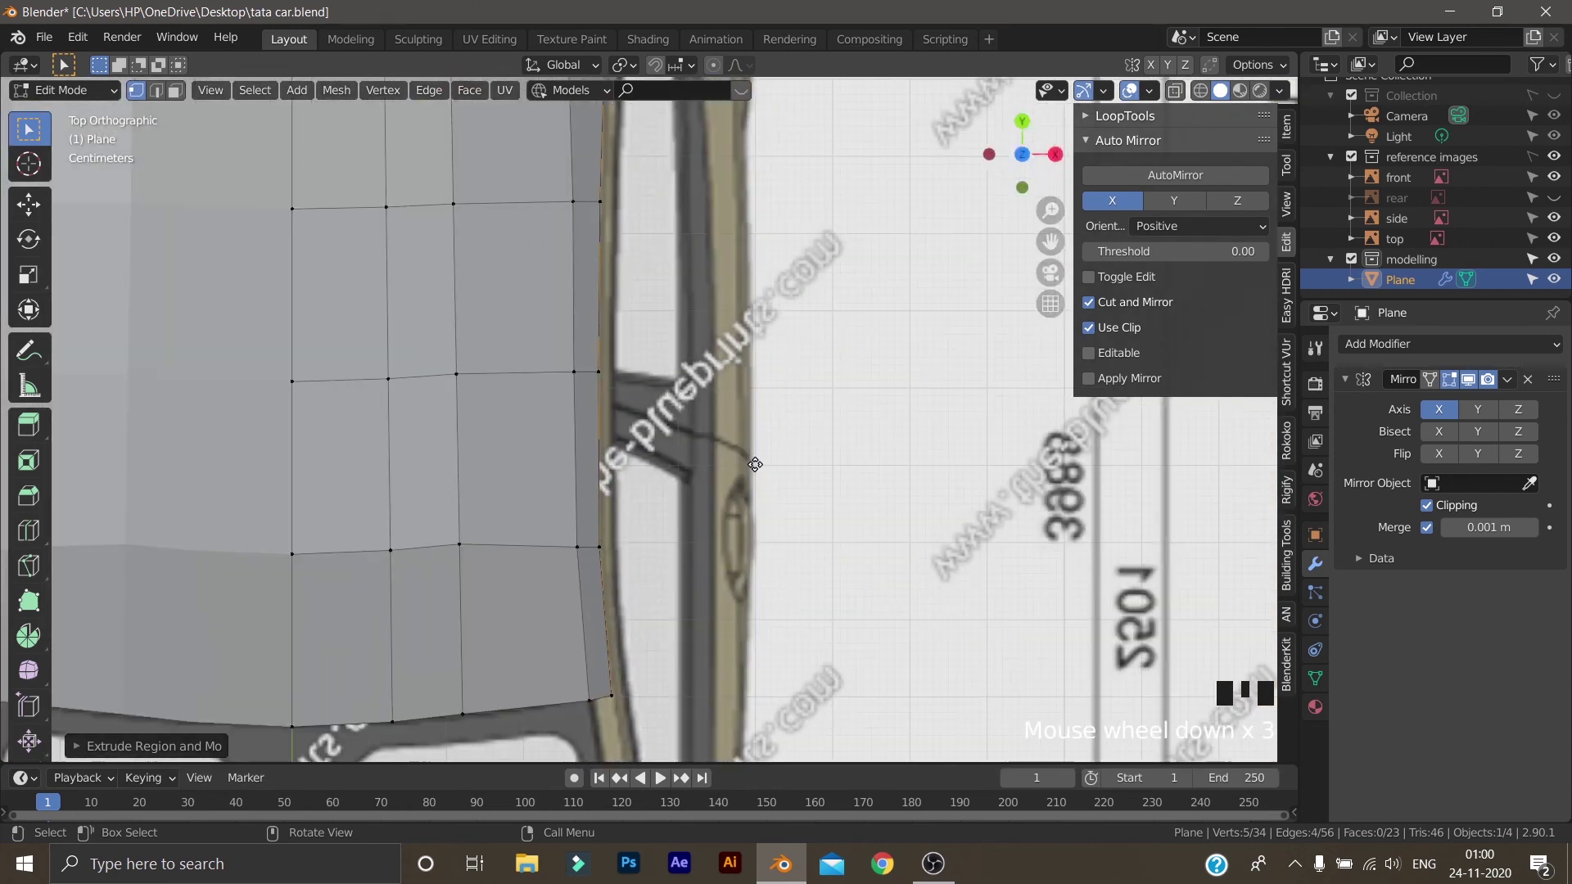
key(g)
key(x)
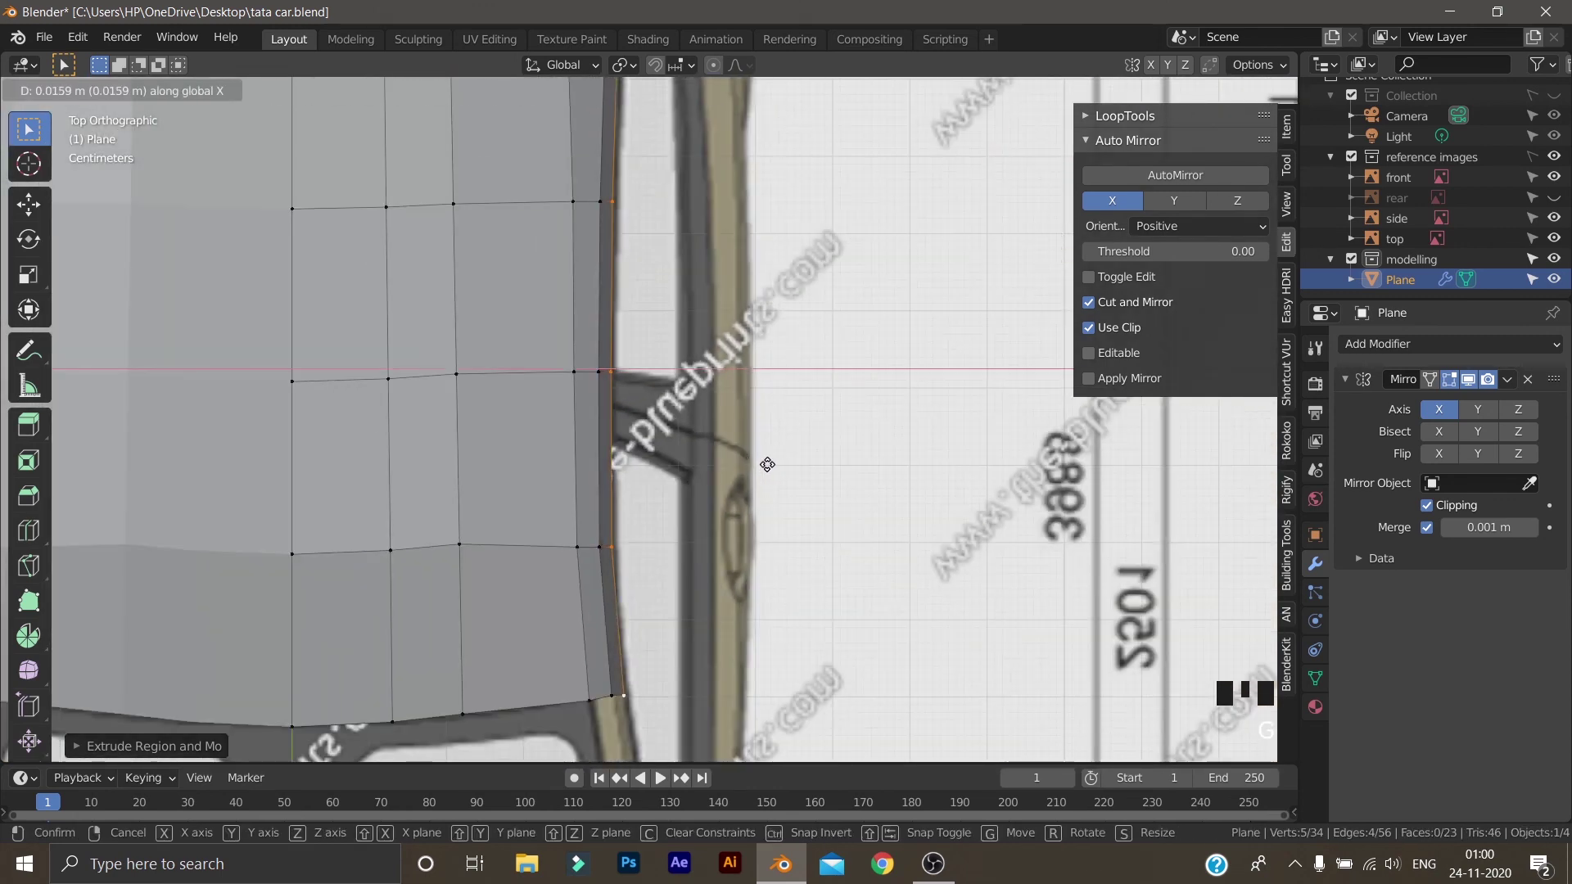
click(767, 464)
Inspect the roof panel with both side strips against the top and side blueprints and in perspective
scroll(751, 407, down, 3)
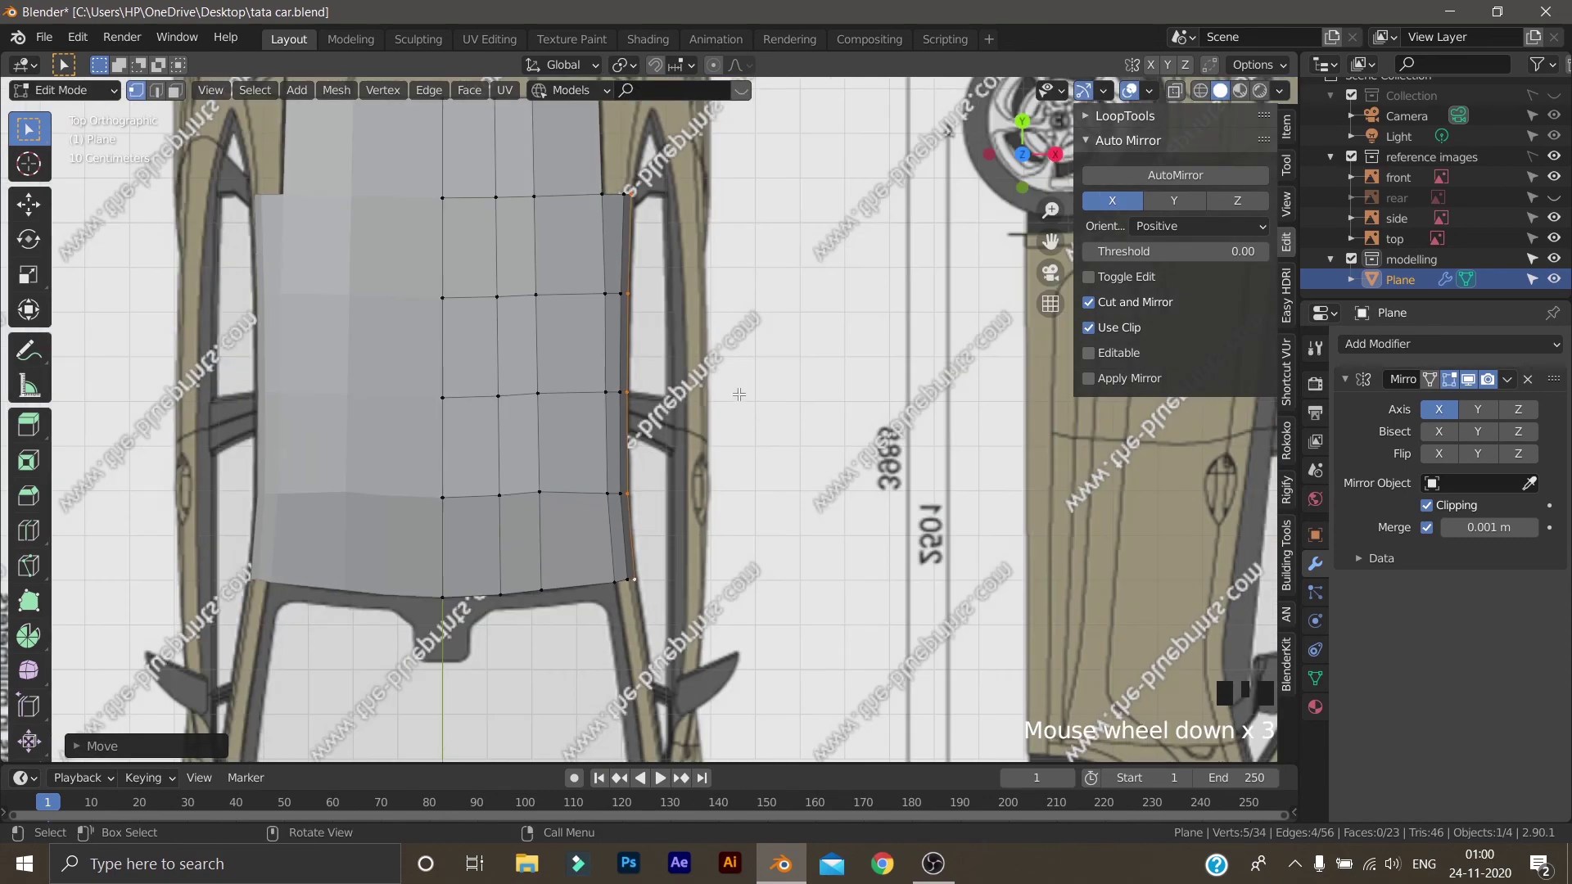
scroll(640, 423, up, 2)
scroll(640, 376, down, 2)
middle_drag(639, 376, 524, 194)
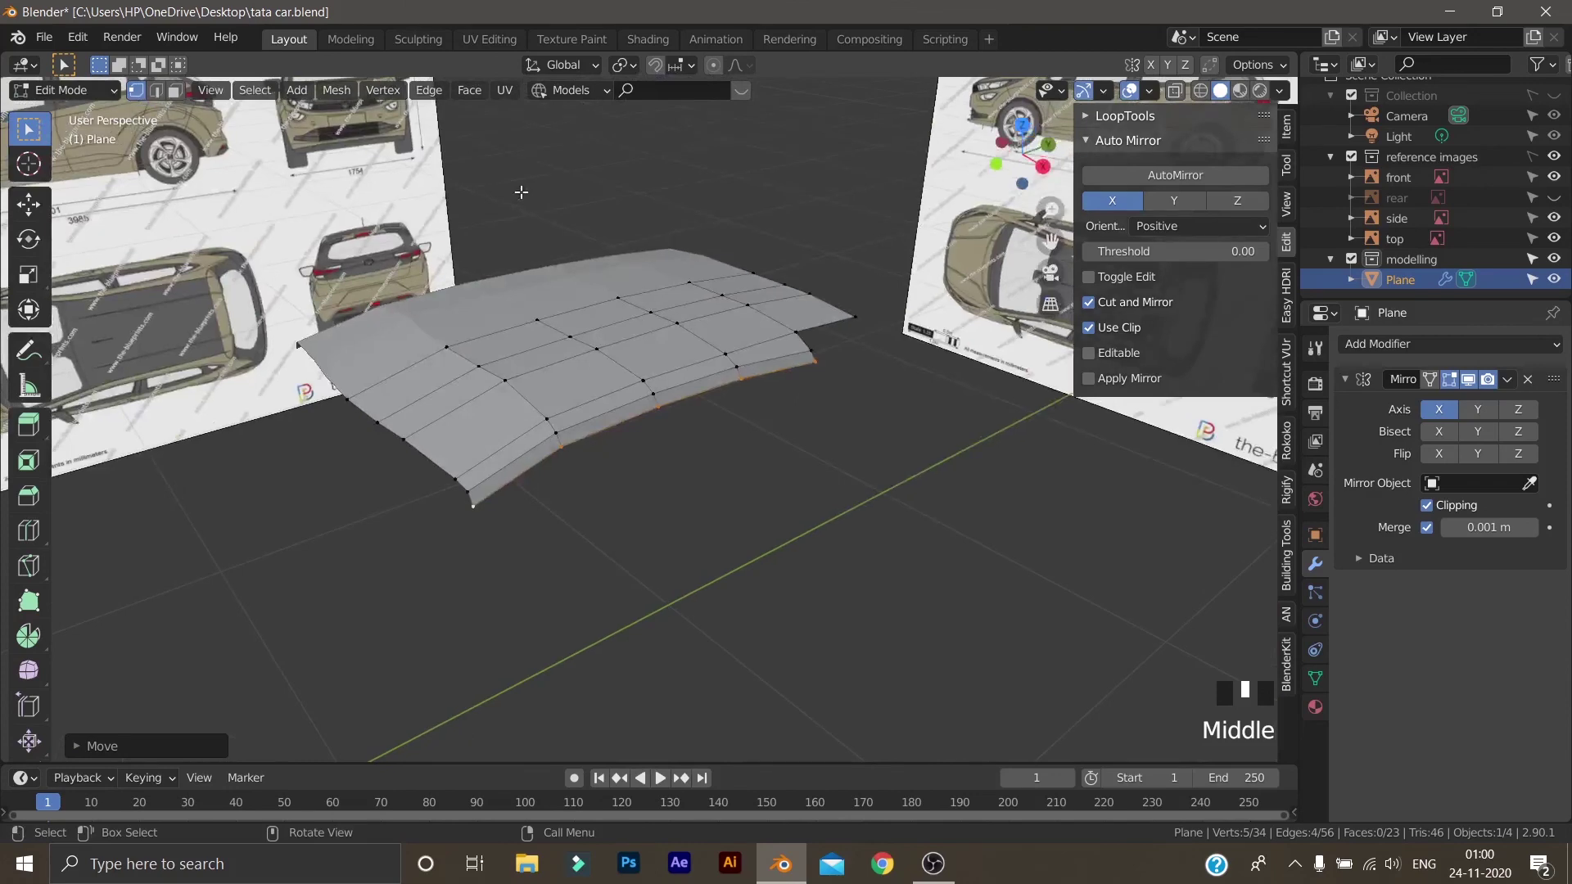
key(KP_3)
scroll(689, 341, up, 3)
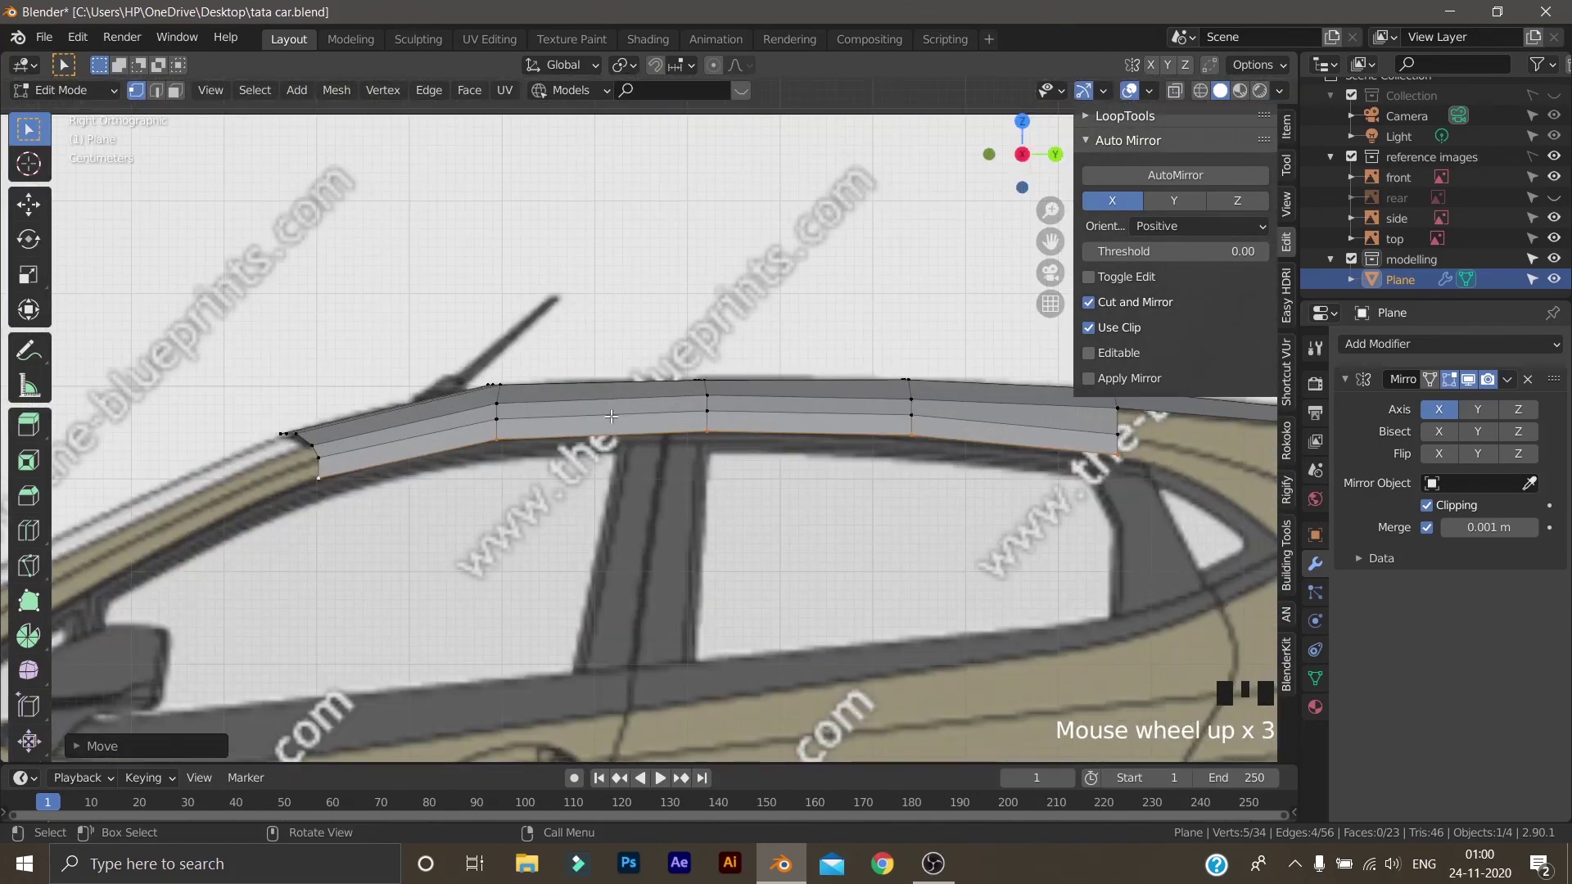
scroll(611, 416, down, 2)
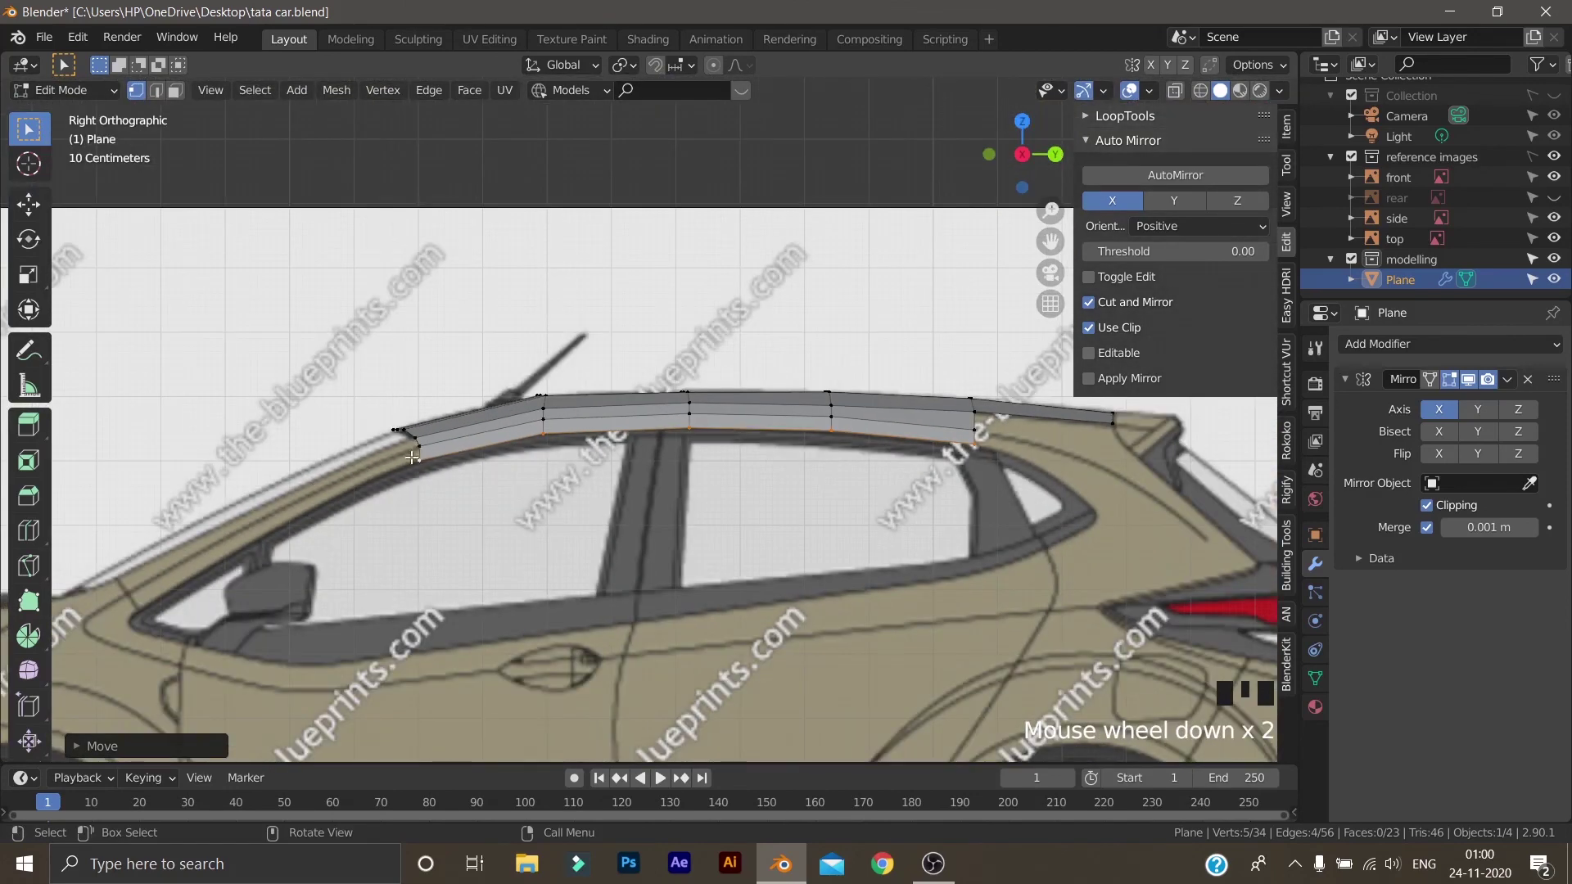
scroll(921, 670, down, 3)
shift+middle_drag(587, 616, 667, 454)
scroll(724, 569, down, 3)
scroll(670, 474, up, 5)
scroll(686, 457, down, 2)
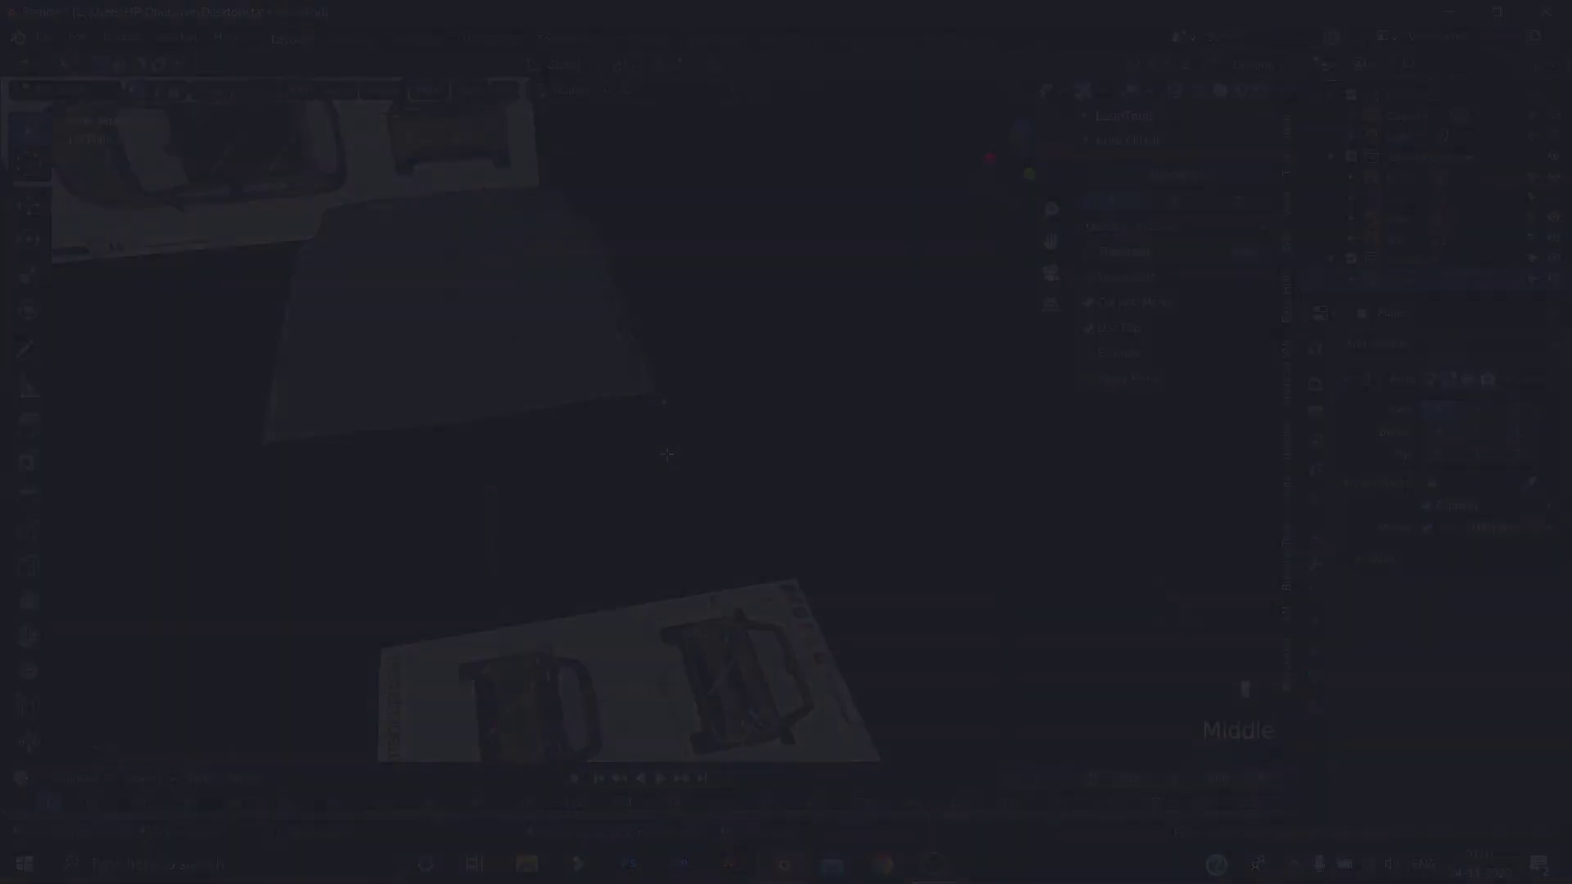